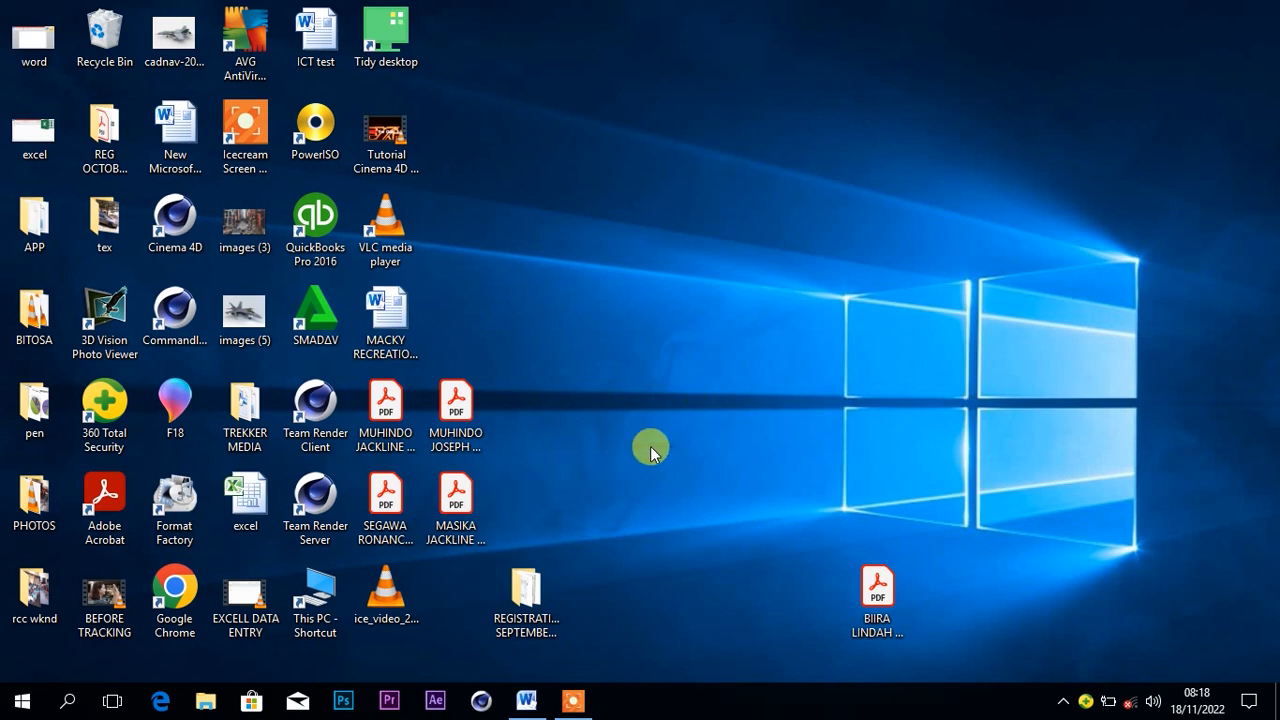
Consult question four in the ICT test Word document, then launch Microsoft Access 2010 and dismiss the activation wizard.
left_click(530, 703)
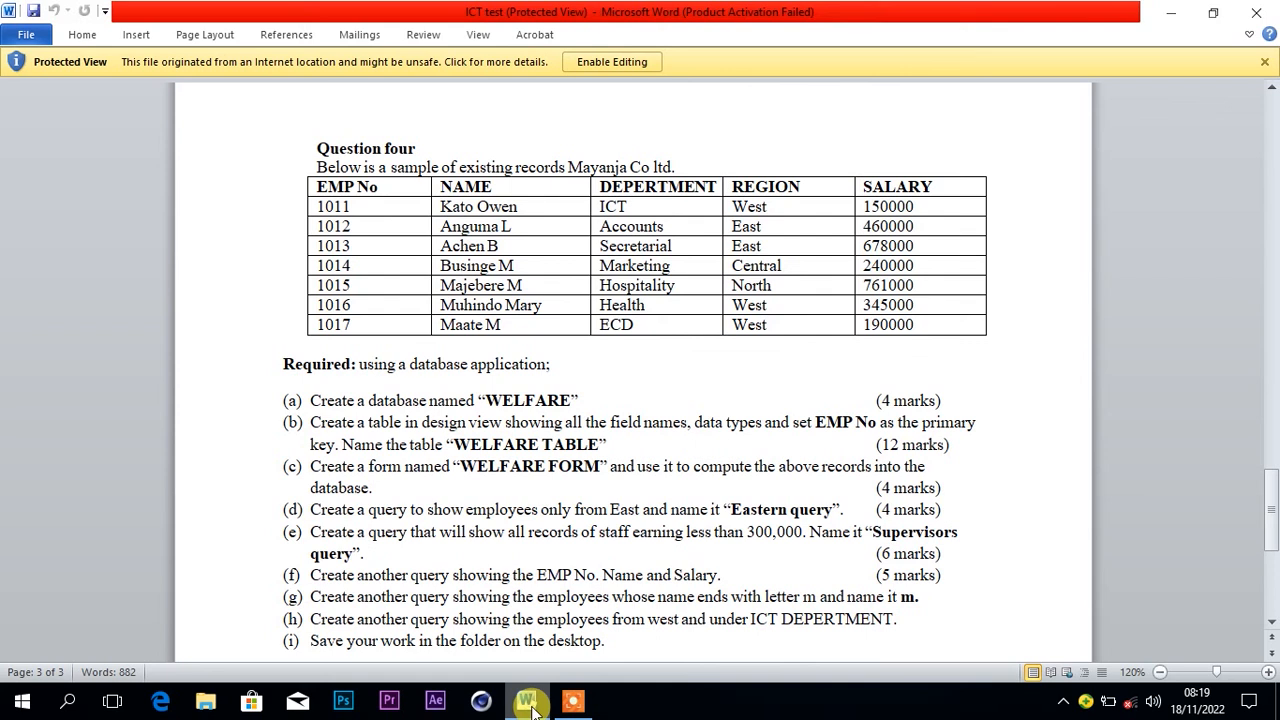
left_click(24, 704)
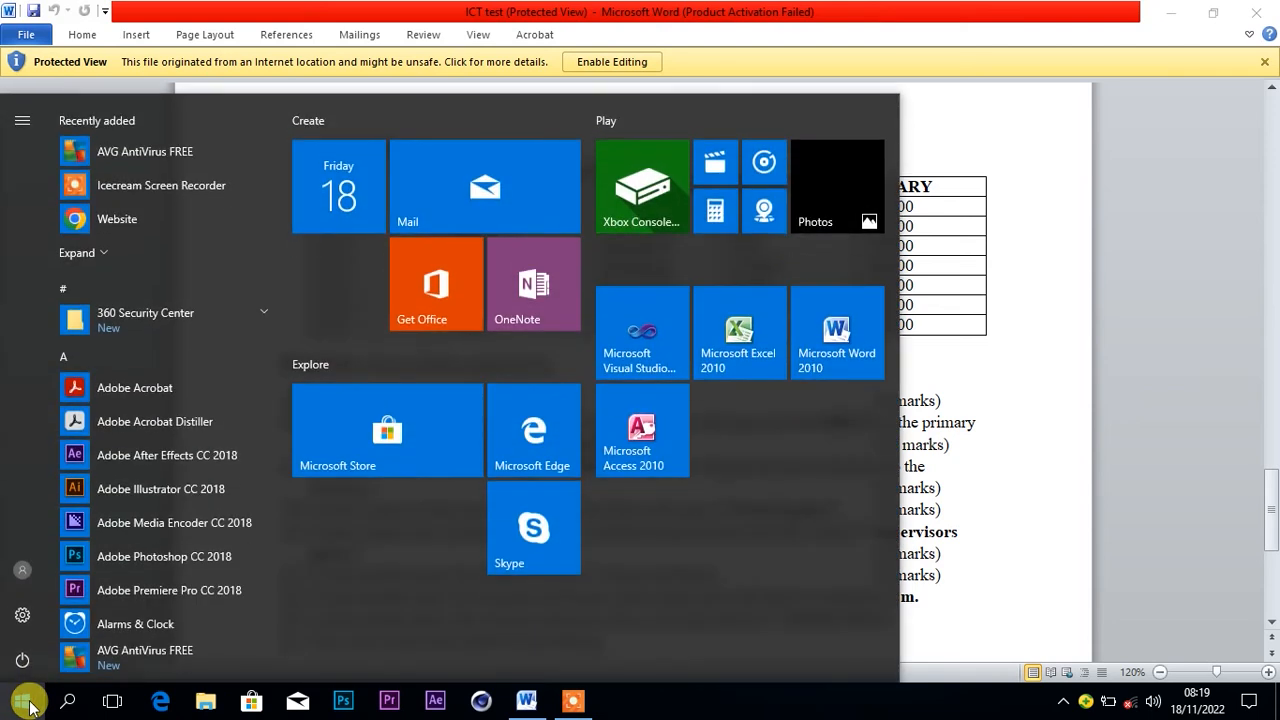
left_click(636, 440)
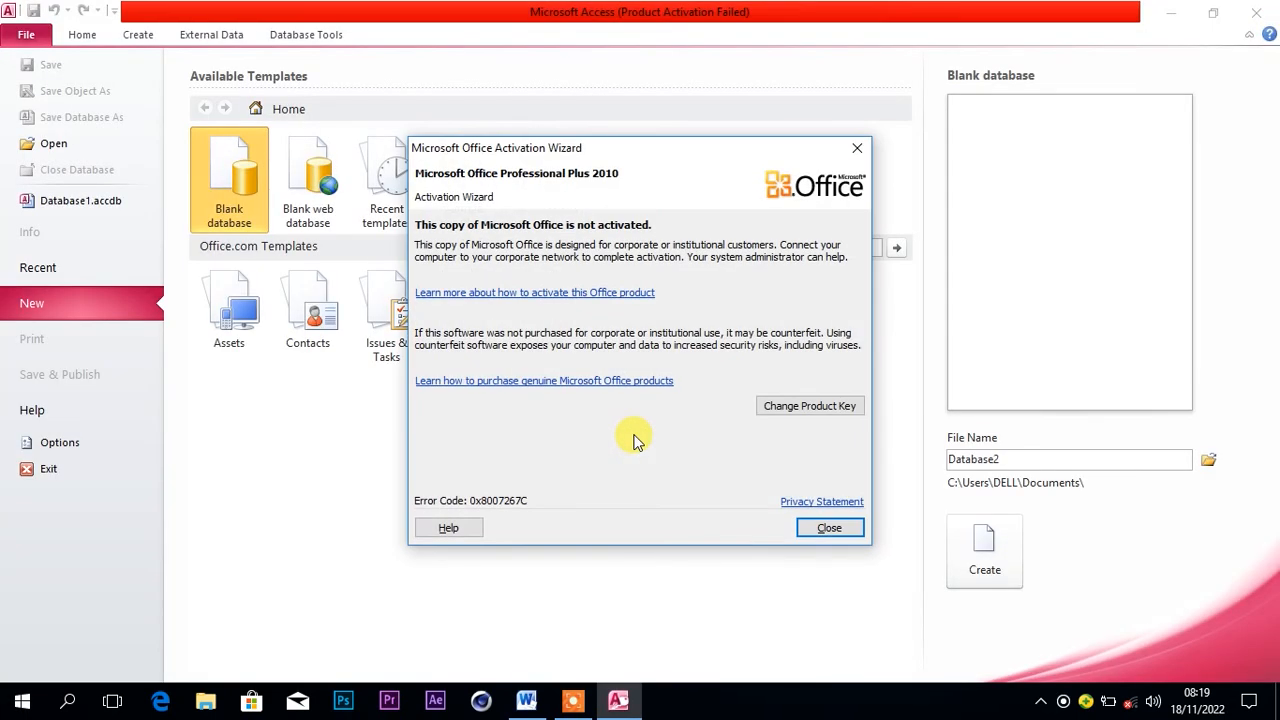
left_click(852, 150)
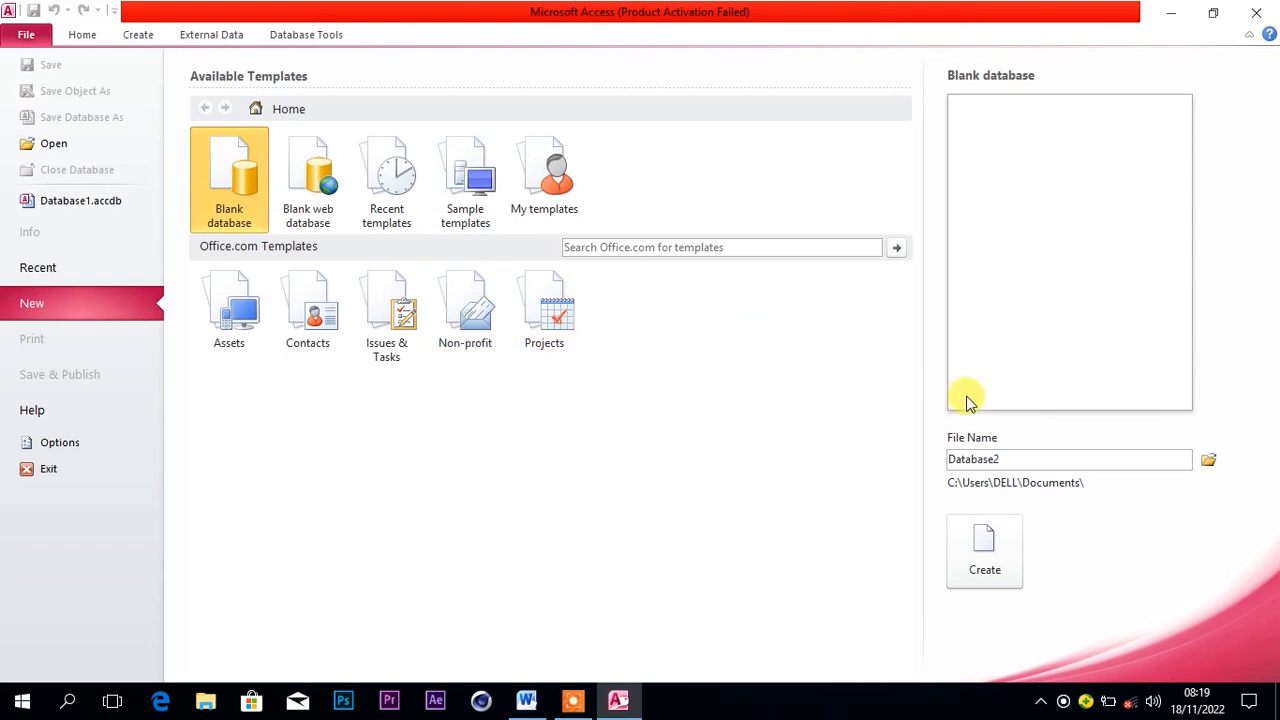
Name the new blank database WELFARE, checking the required name in the Word document.
double_click(1014, 458)
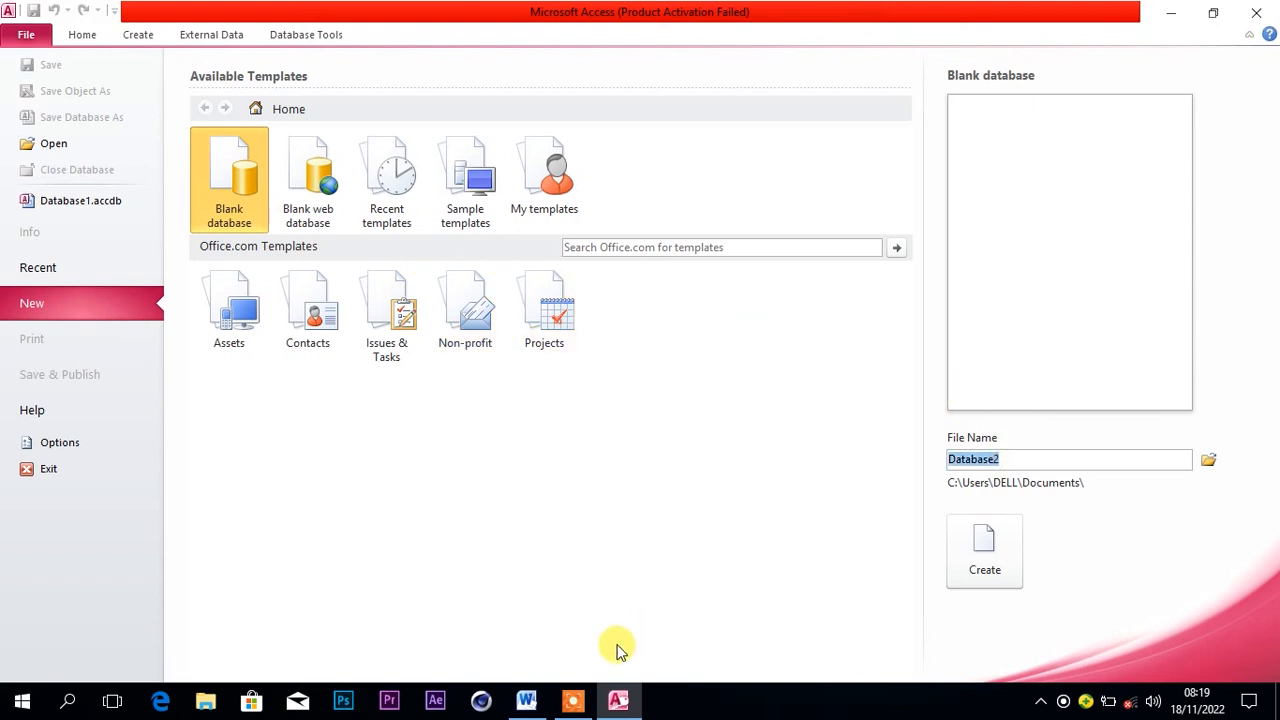
left_click(527, 700)
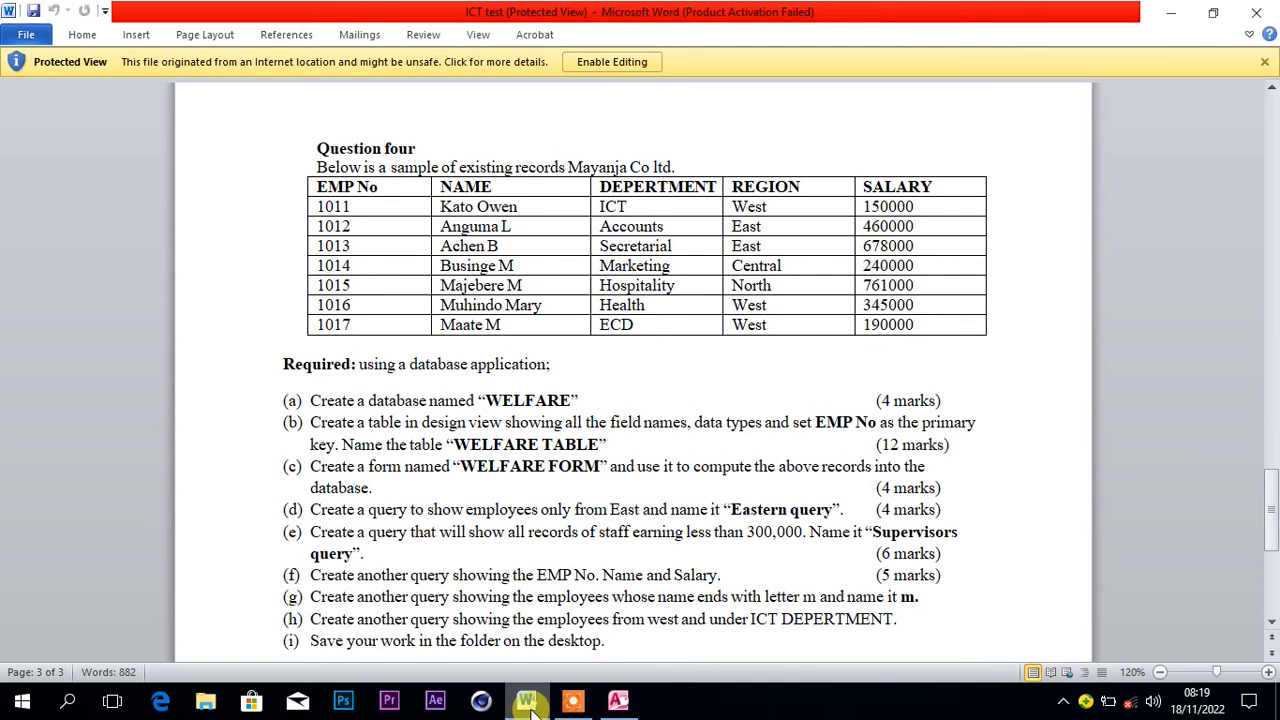
left_click(618, 702)
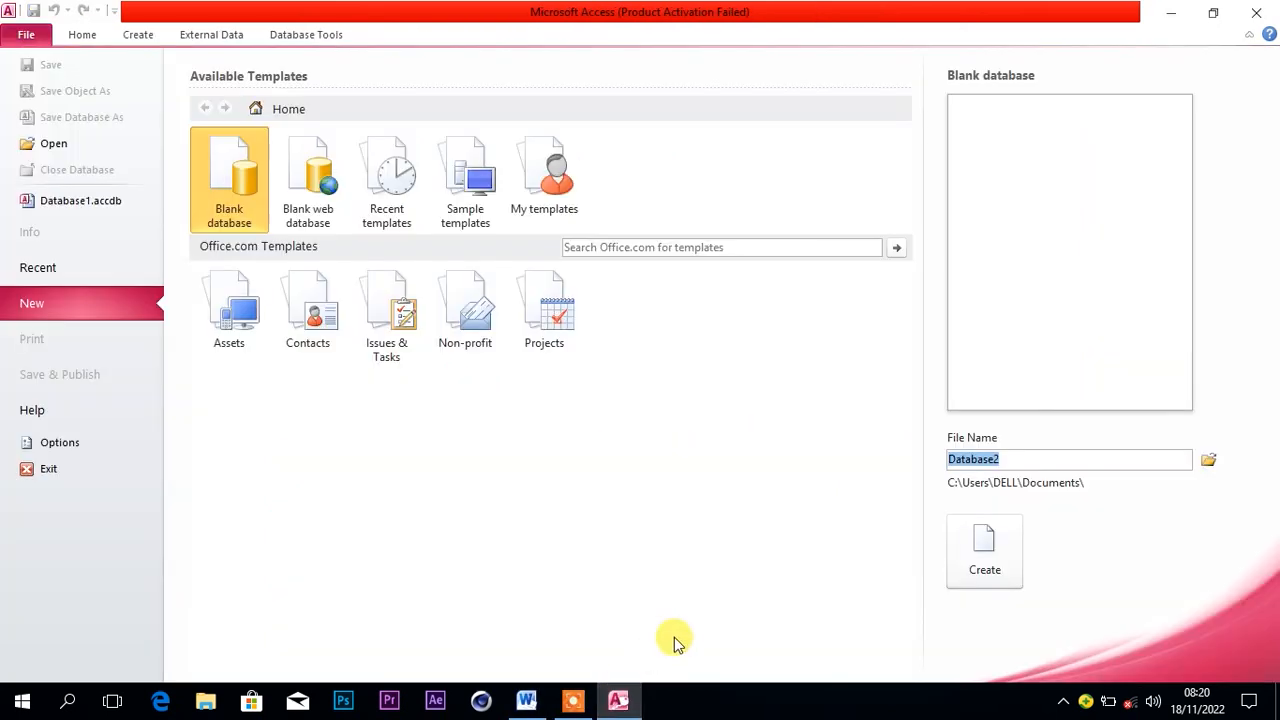
type("WELFARE")
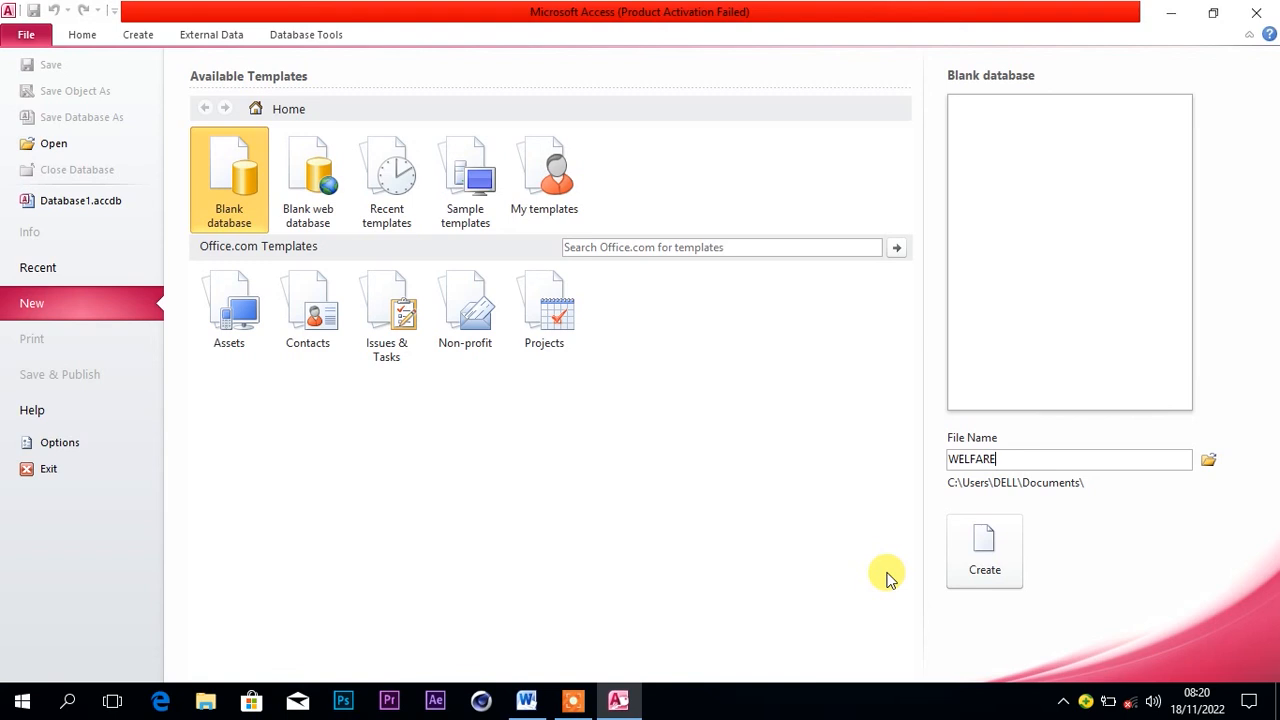
Set the database's save location to the TREKKER MEDIA folder on the Desktop and create the database.
left_click(1210, 463)
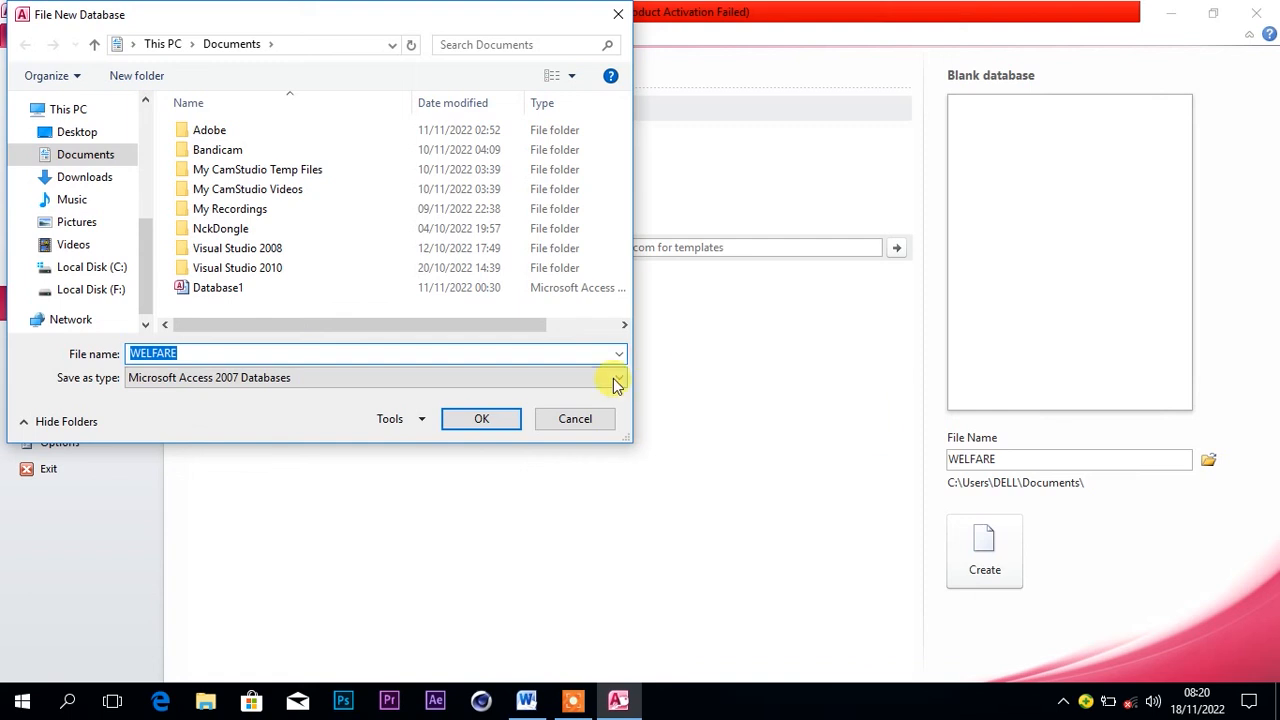
left_click(88, 133)
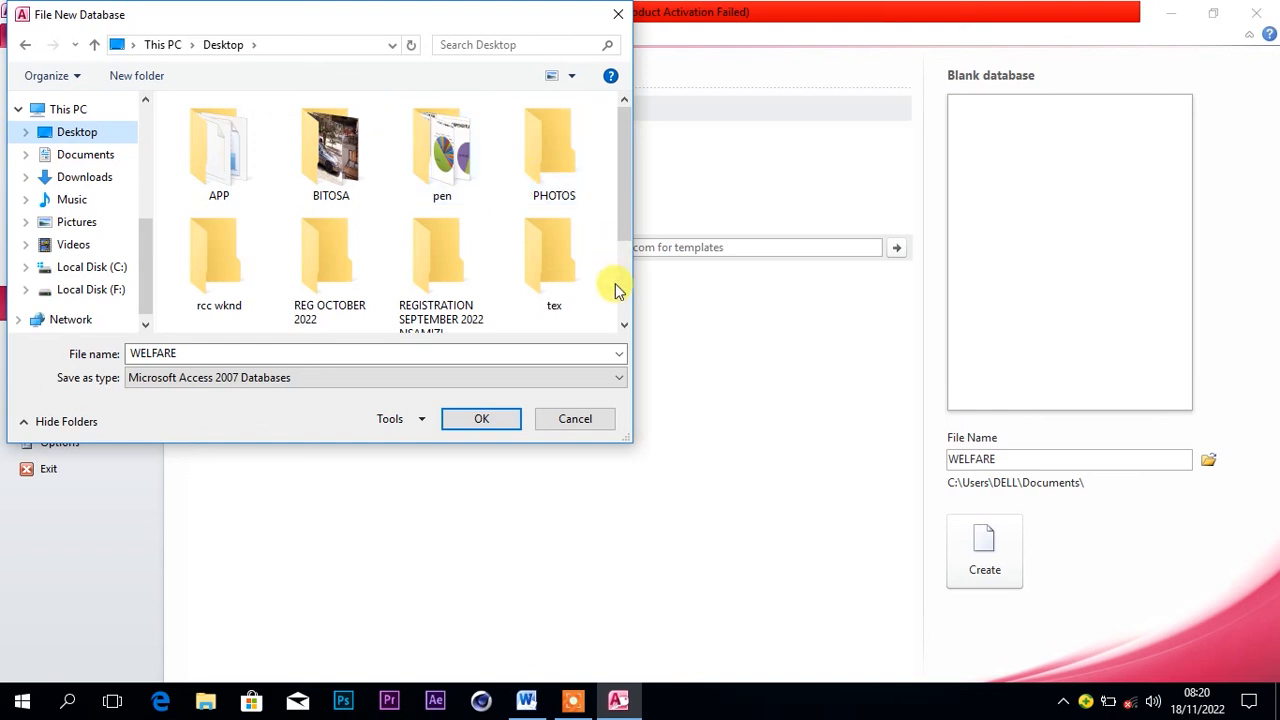
scroll(622, 326, "down", 2)
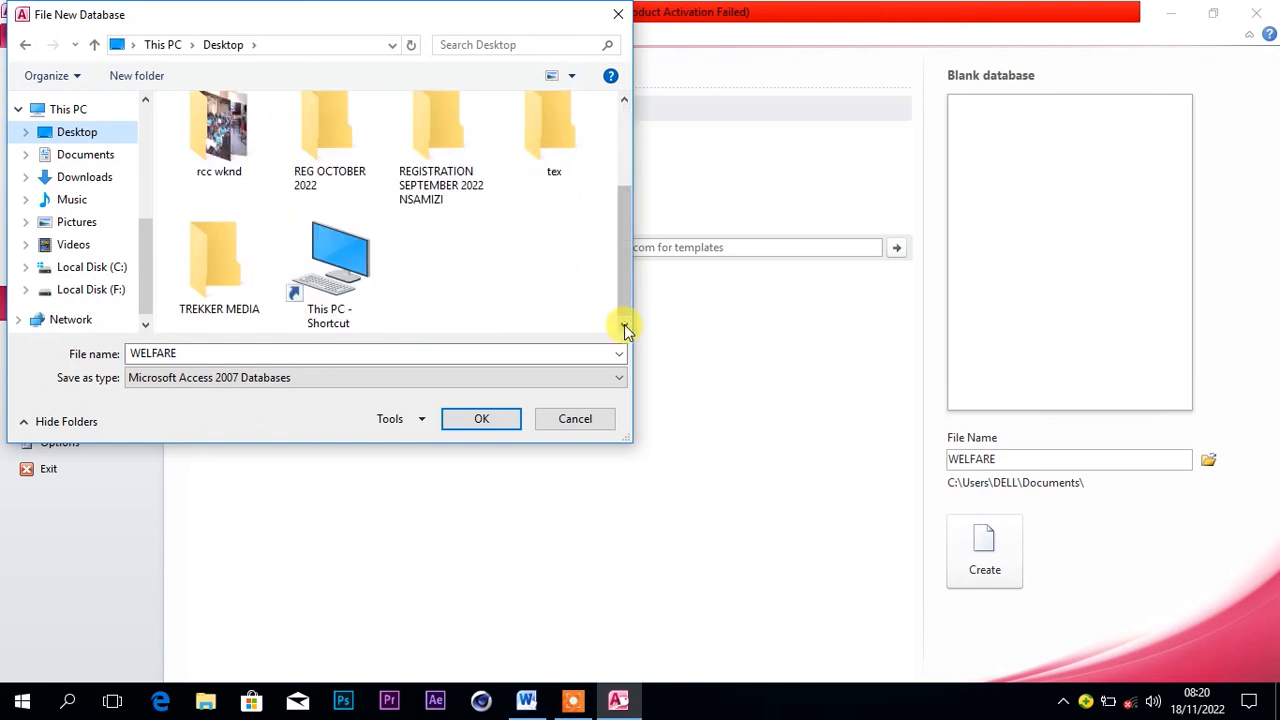
double_click(221, 271)
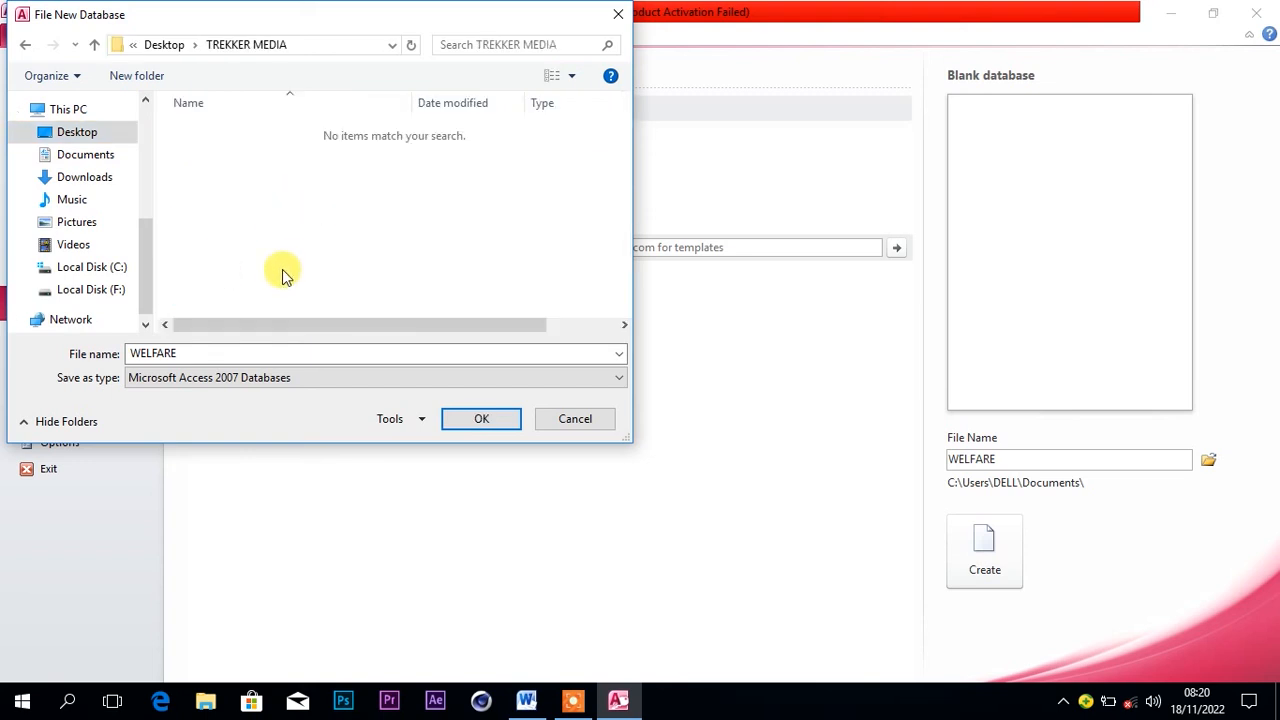
left_click(459, 419)
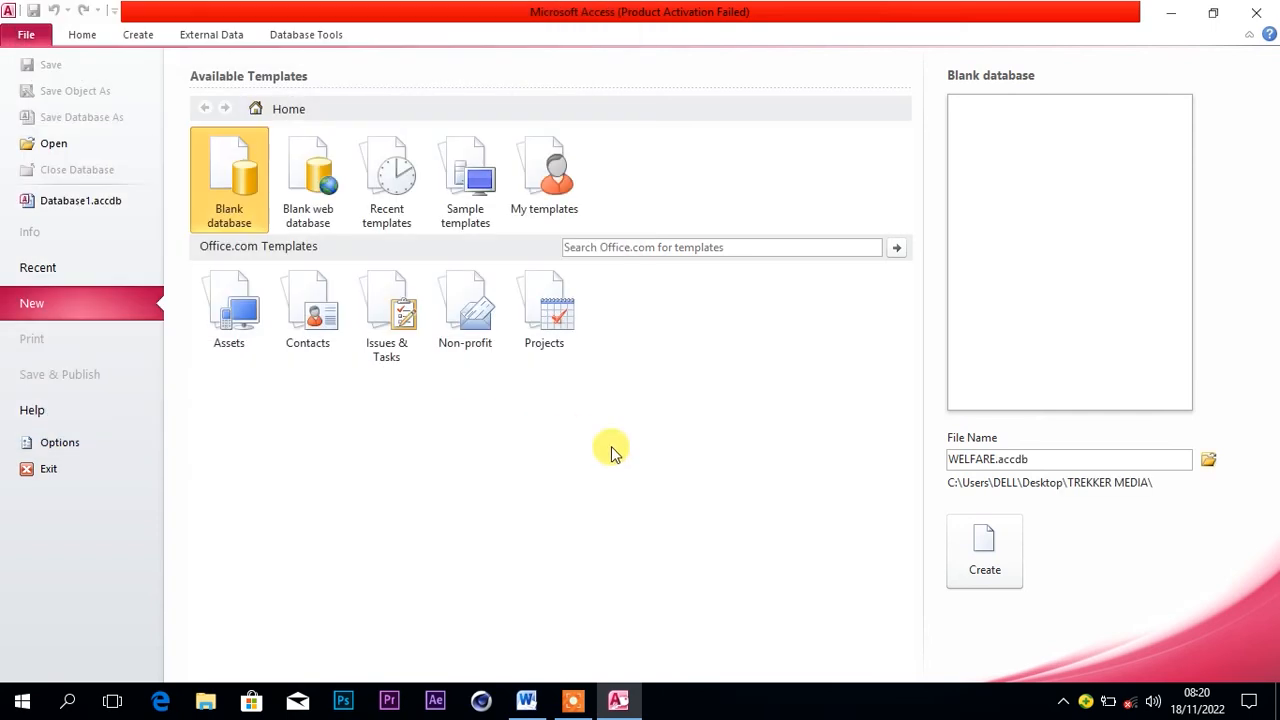
left_click(980, 562)
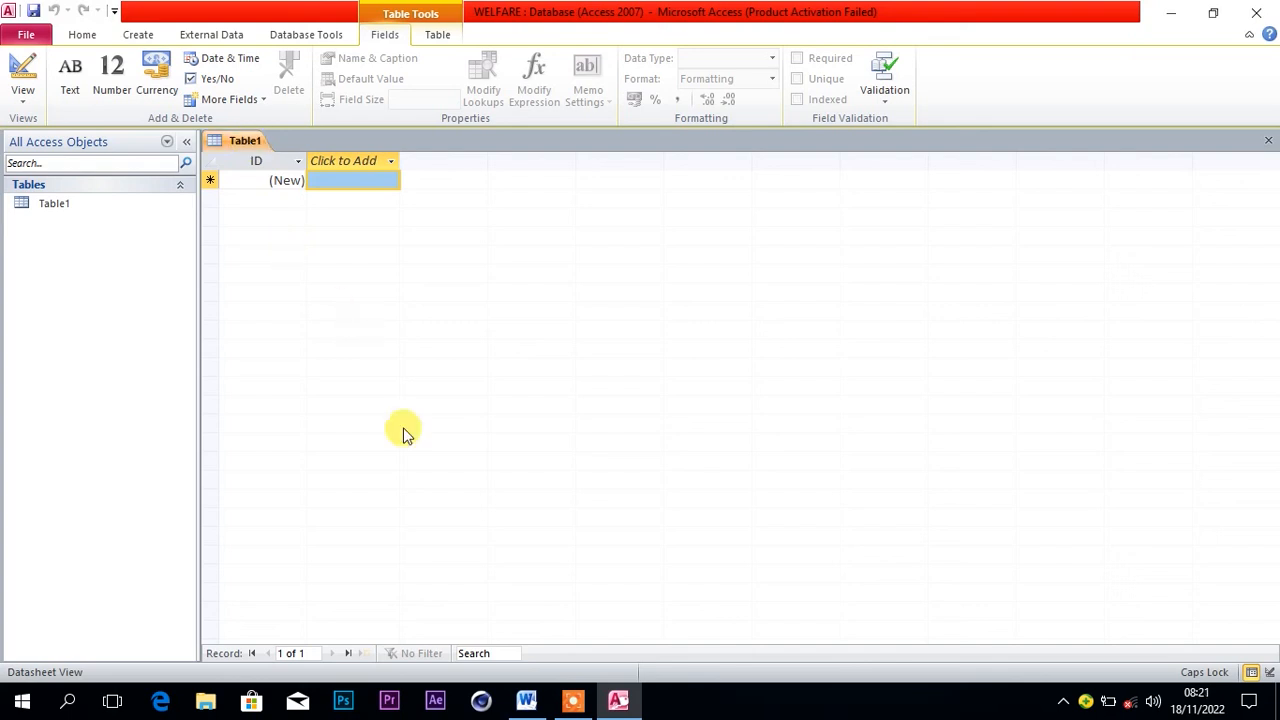
Check the table instructions in Word, then switch the new Access table to Design View, saving it as WELFARE TABLE.
left_click(528, 700)
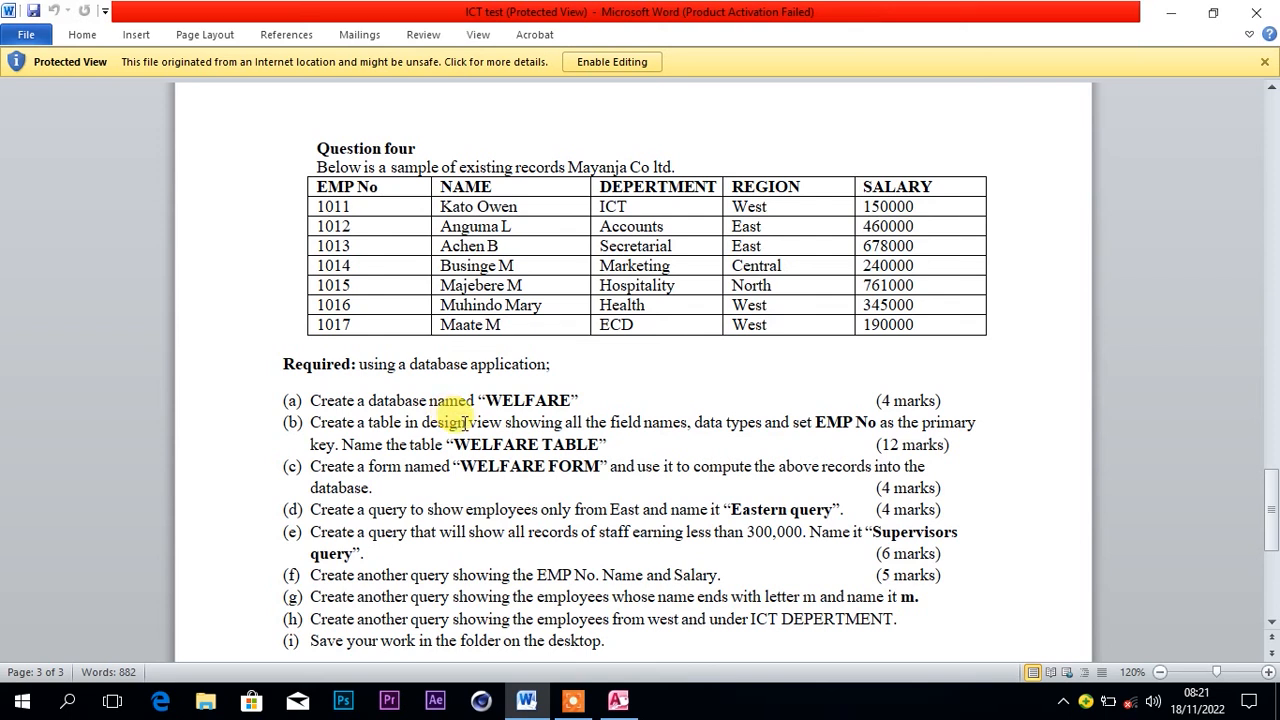
left_click(618, 700)
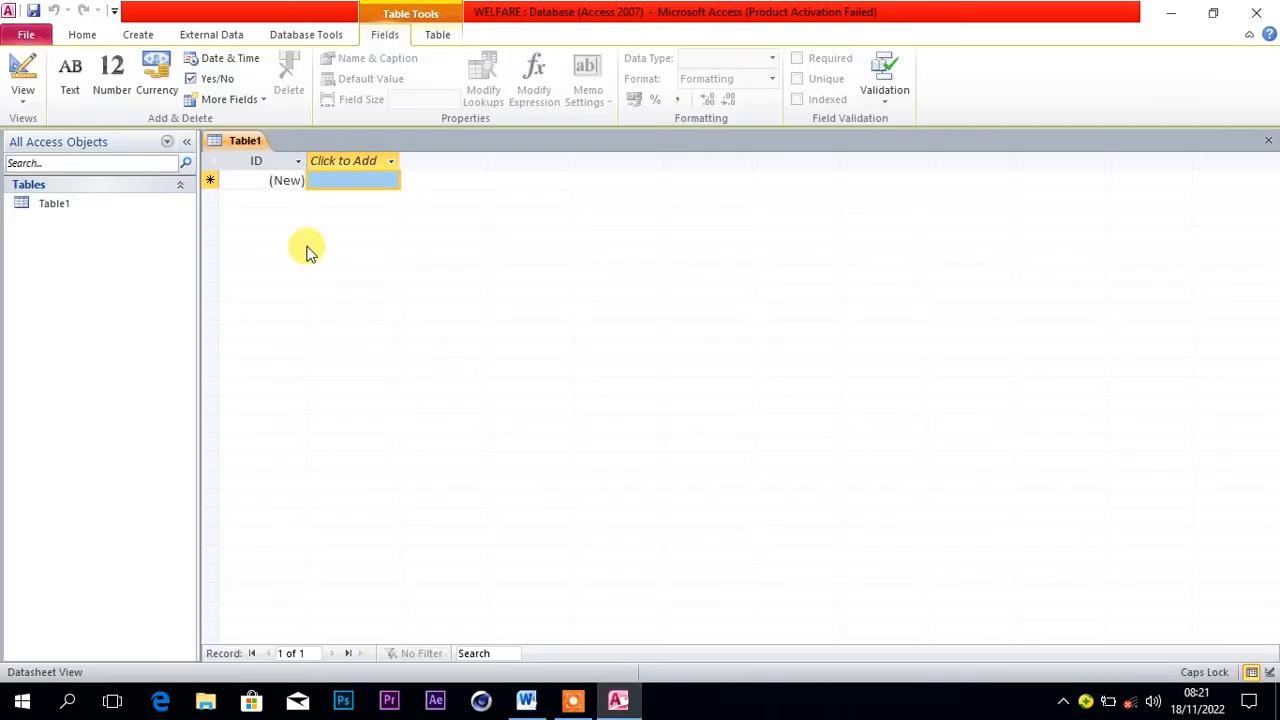
right_click(245, 141)
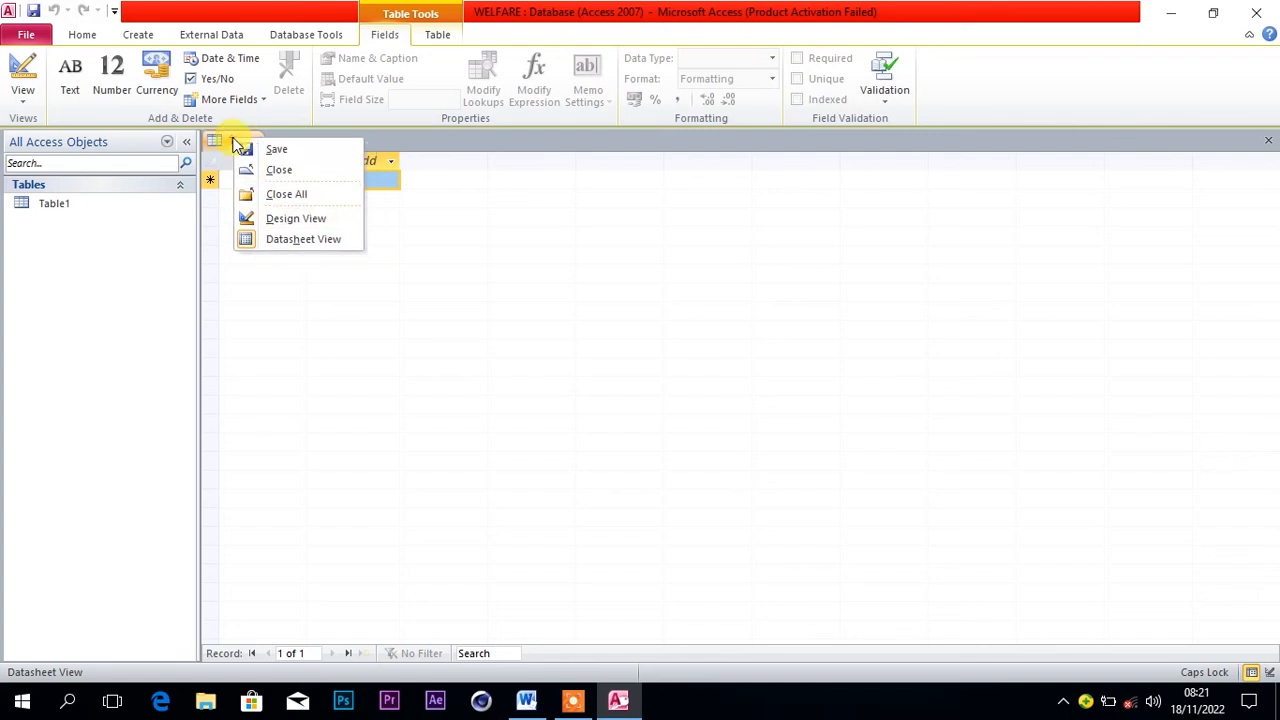
left_click(272, 216)
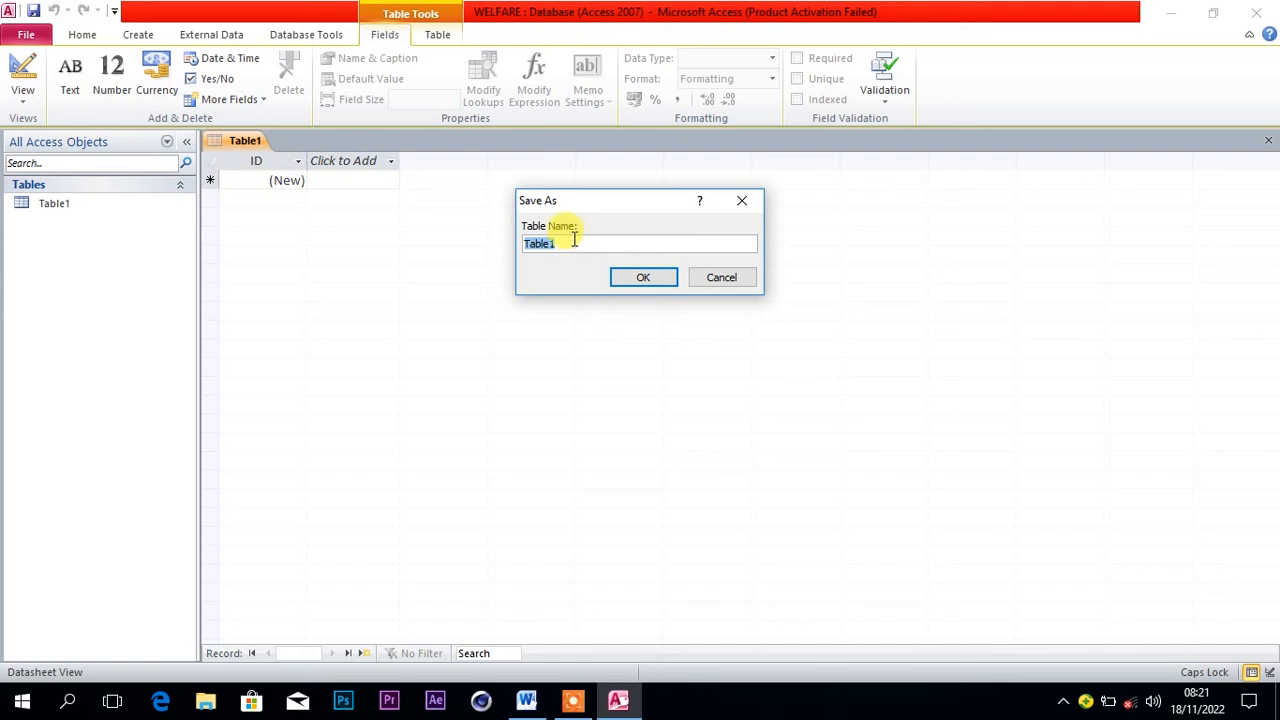
key("BackSpace")
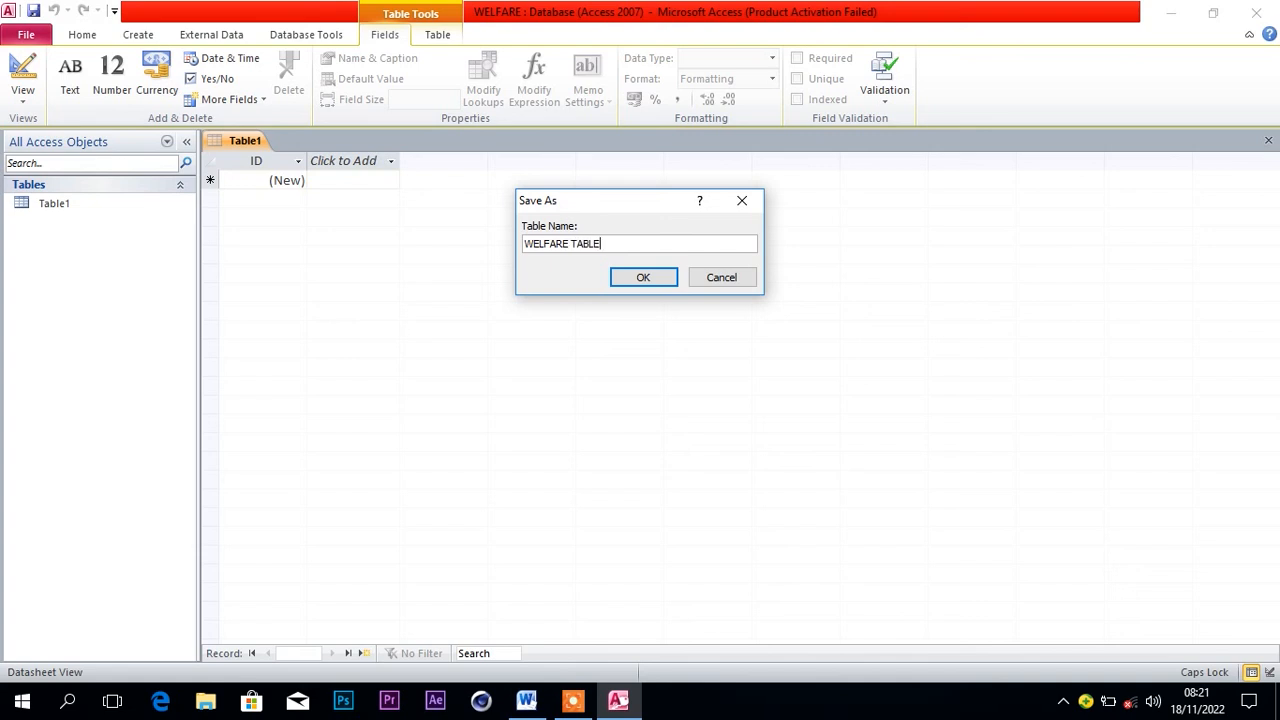
left_click(632, 277)
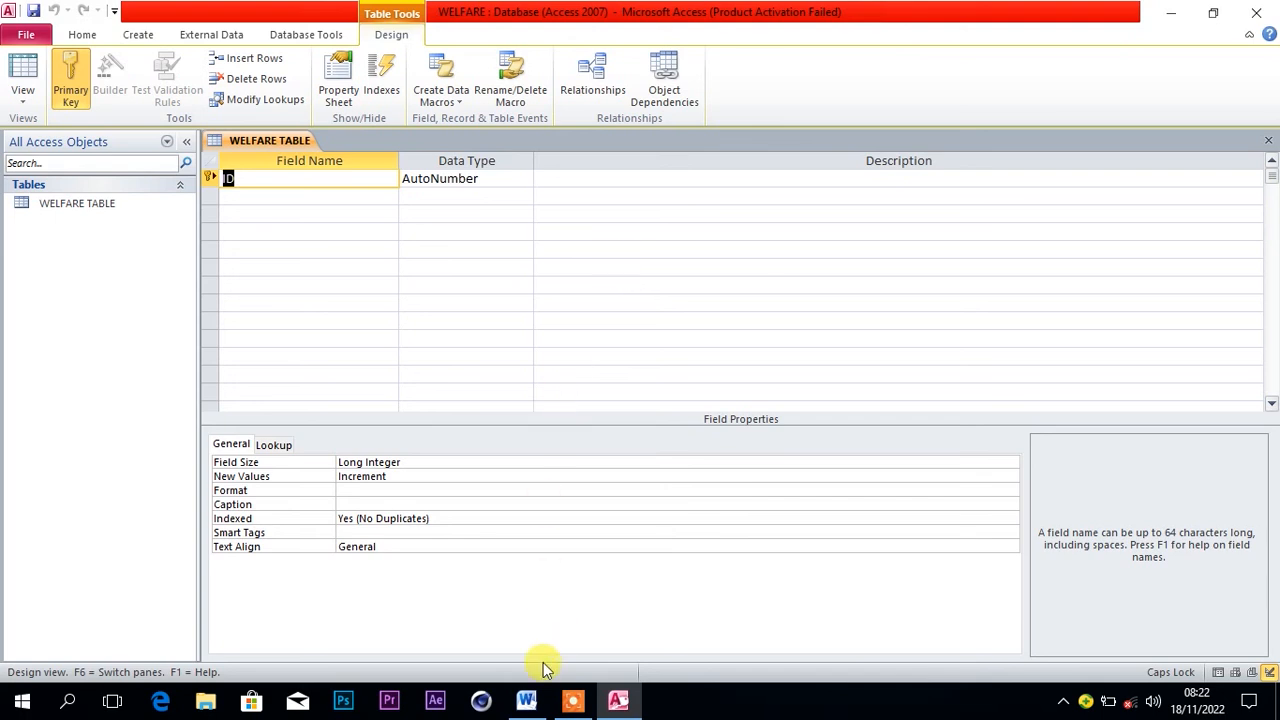
Check the record headings in Word, then rename the ID field of the Access table to EMP NO.
left_click(527, 702)
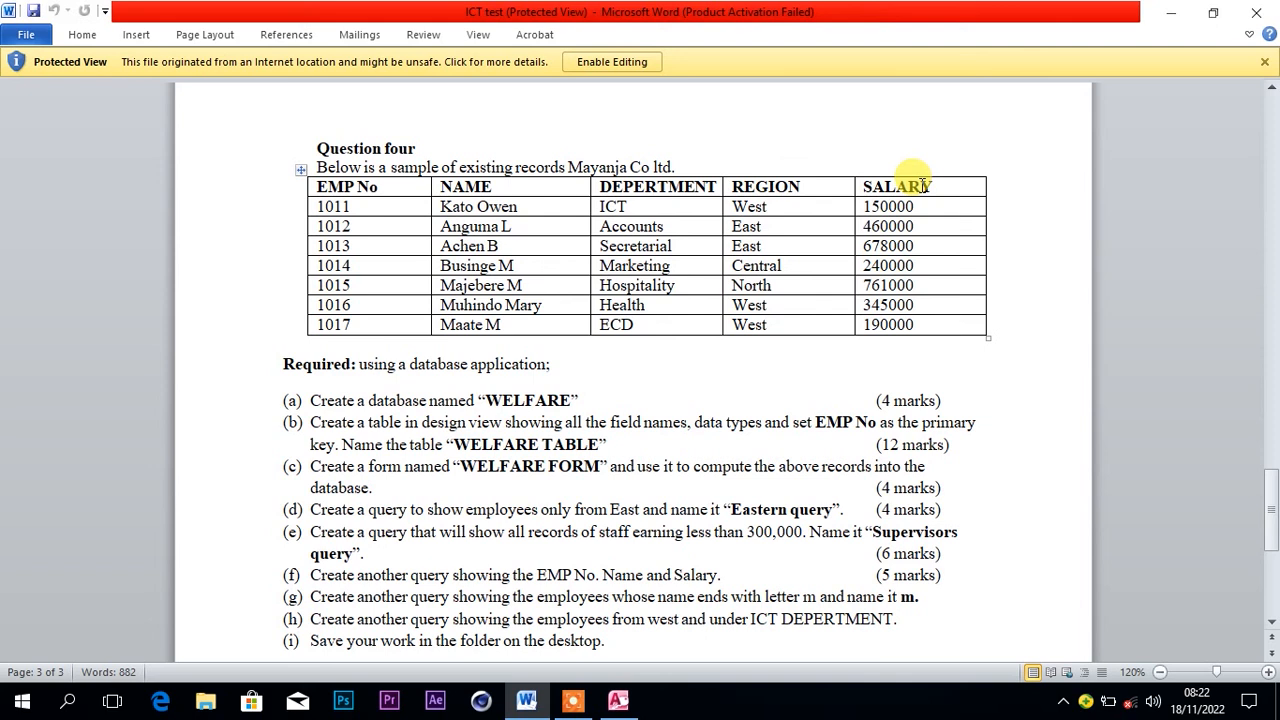
mouse_move(550, 705)
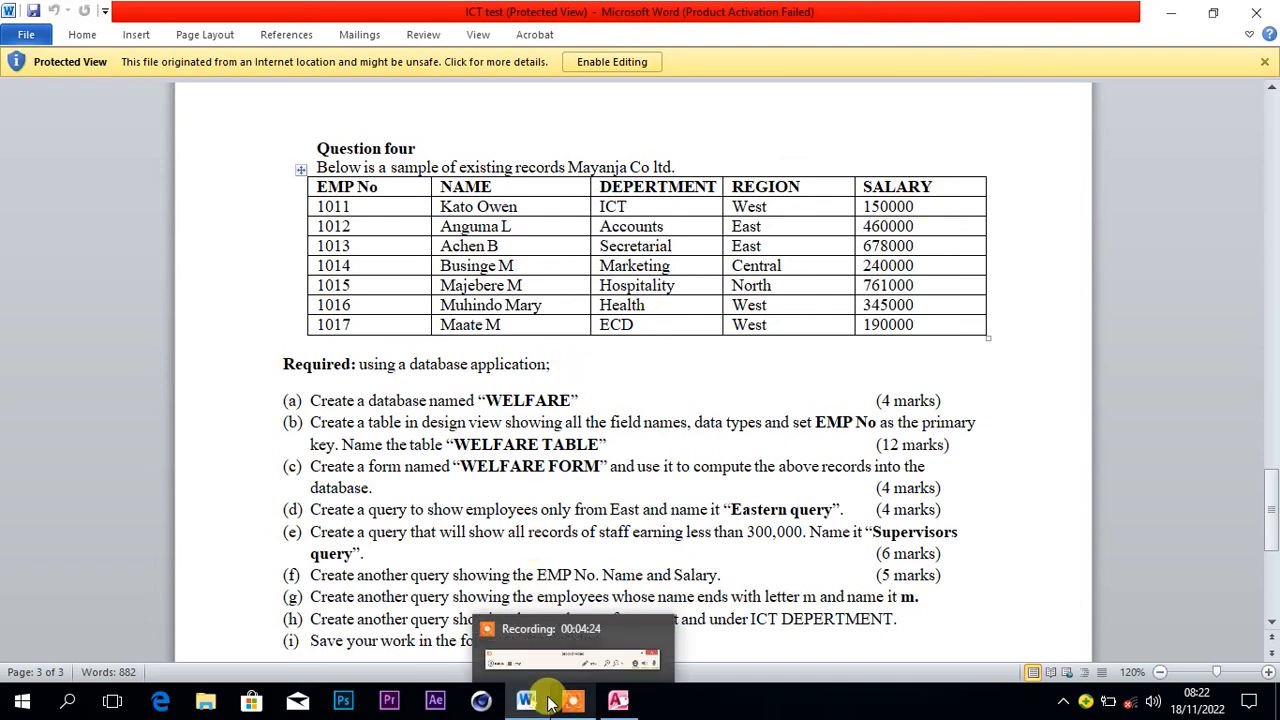
left_click(617, 703)
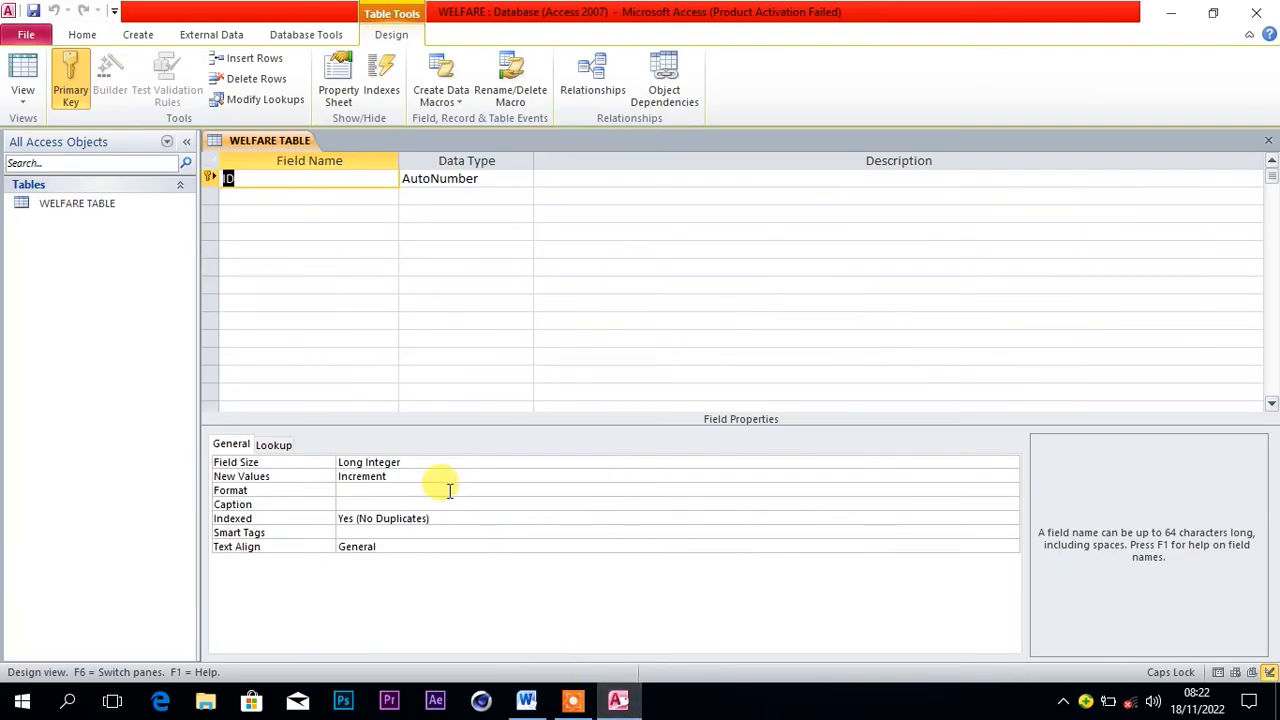
left_click(294, 196)
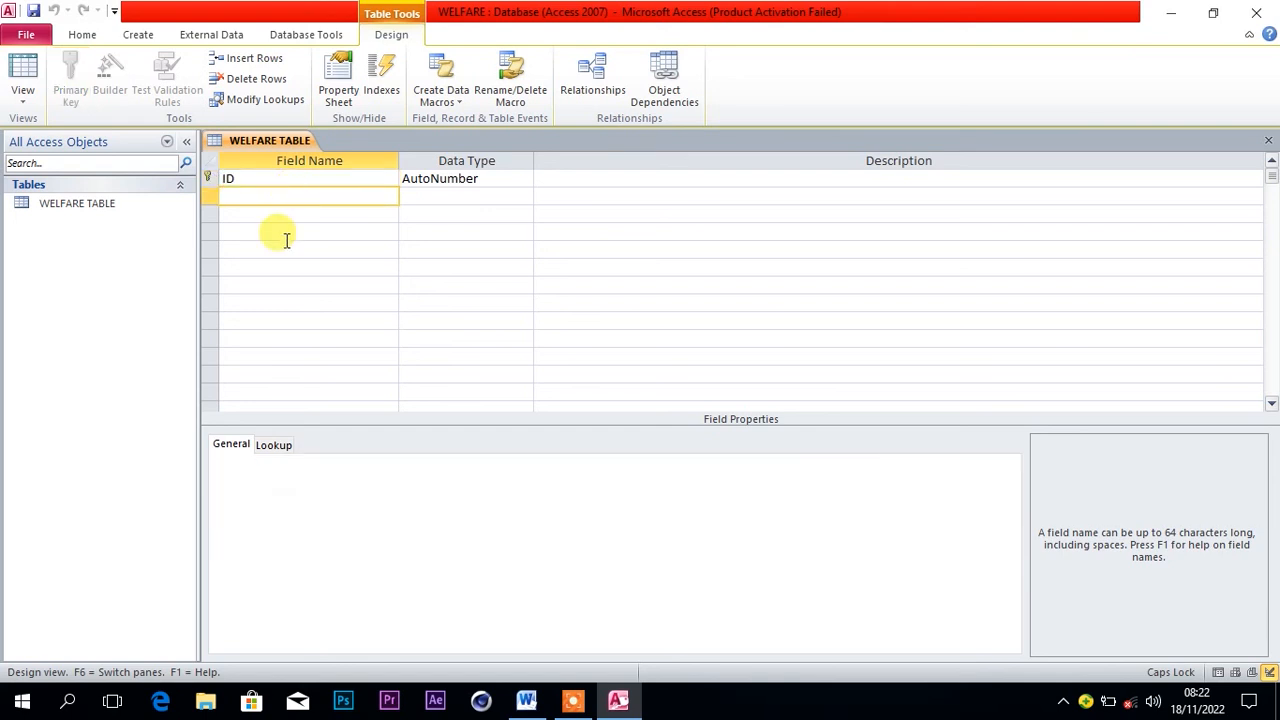
left_click(287, 214)
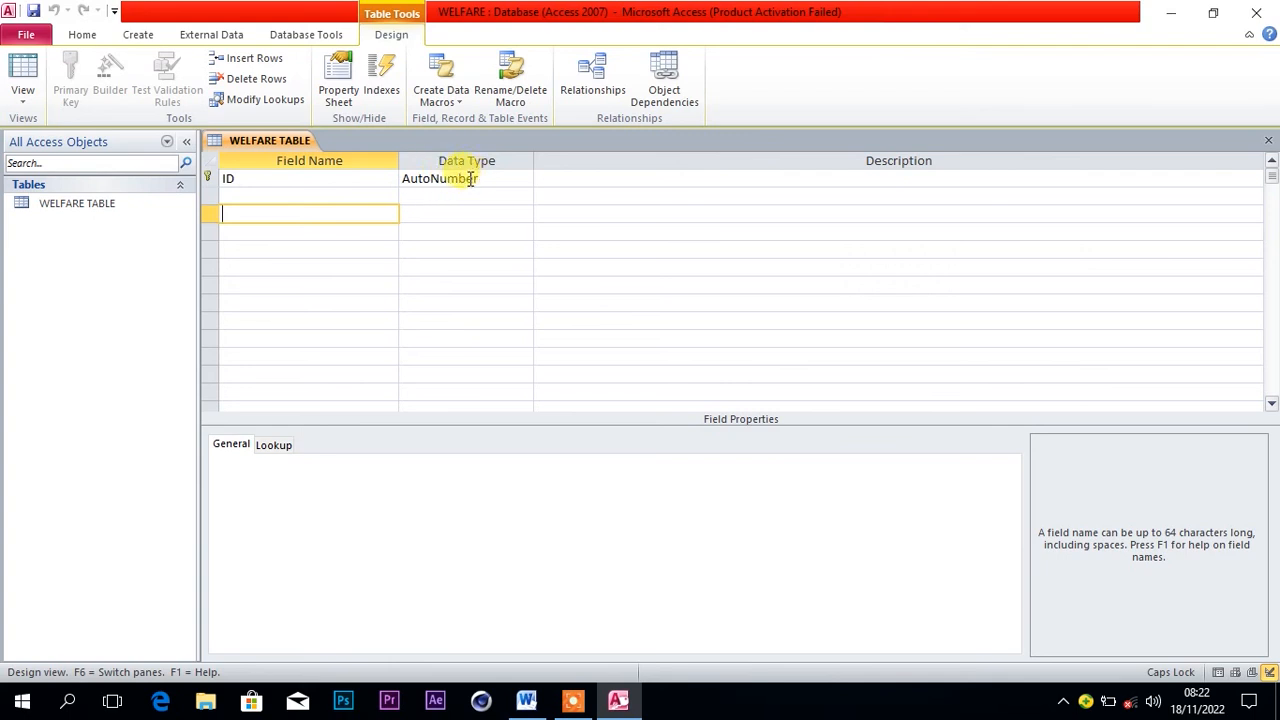
left_click(388, 181)
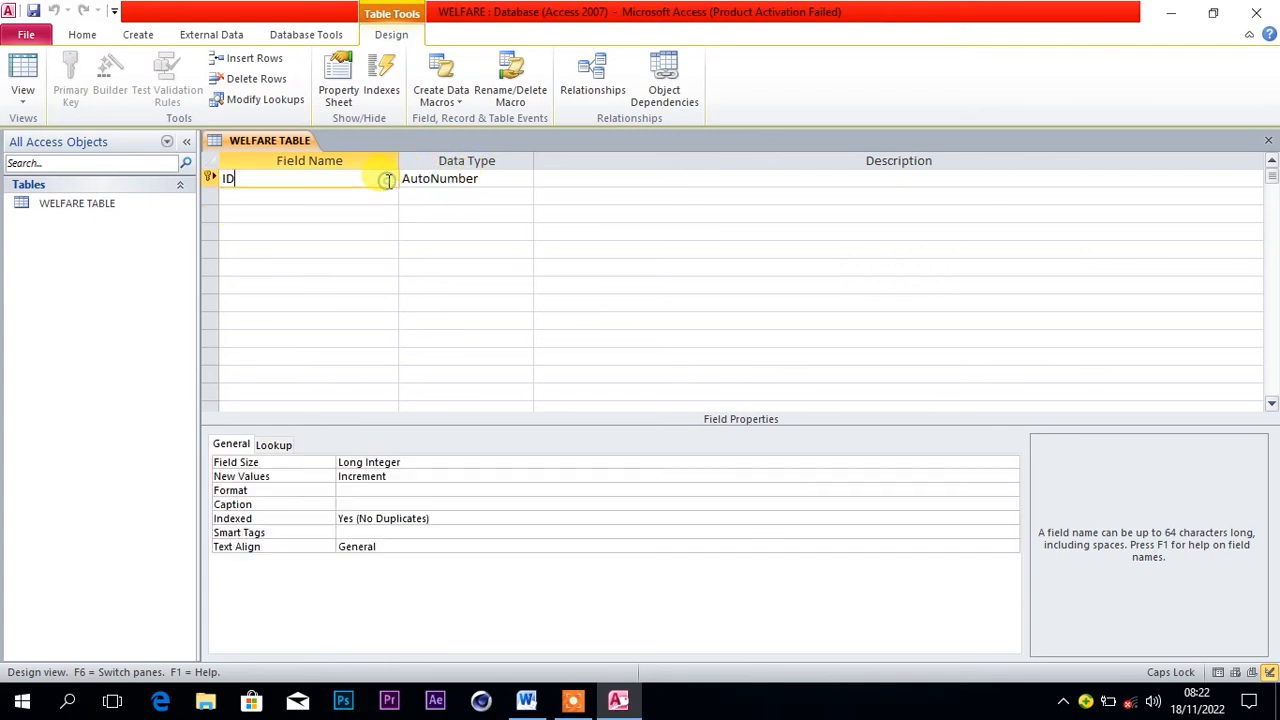
key("BackSpace")
key("BackSpace")
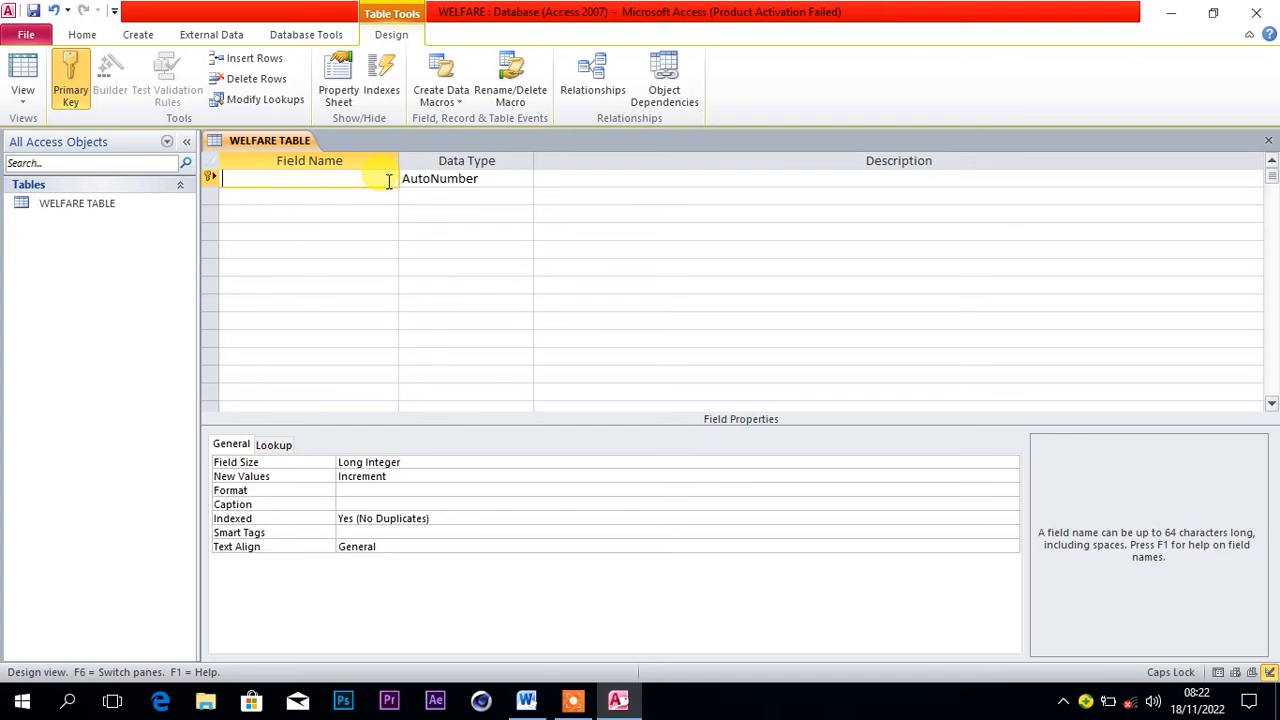
type("EMP NO")
Set the EMP NO field's data type to Number after checking the sample records in Word.
left_click(482, 182)
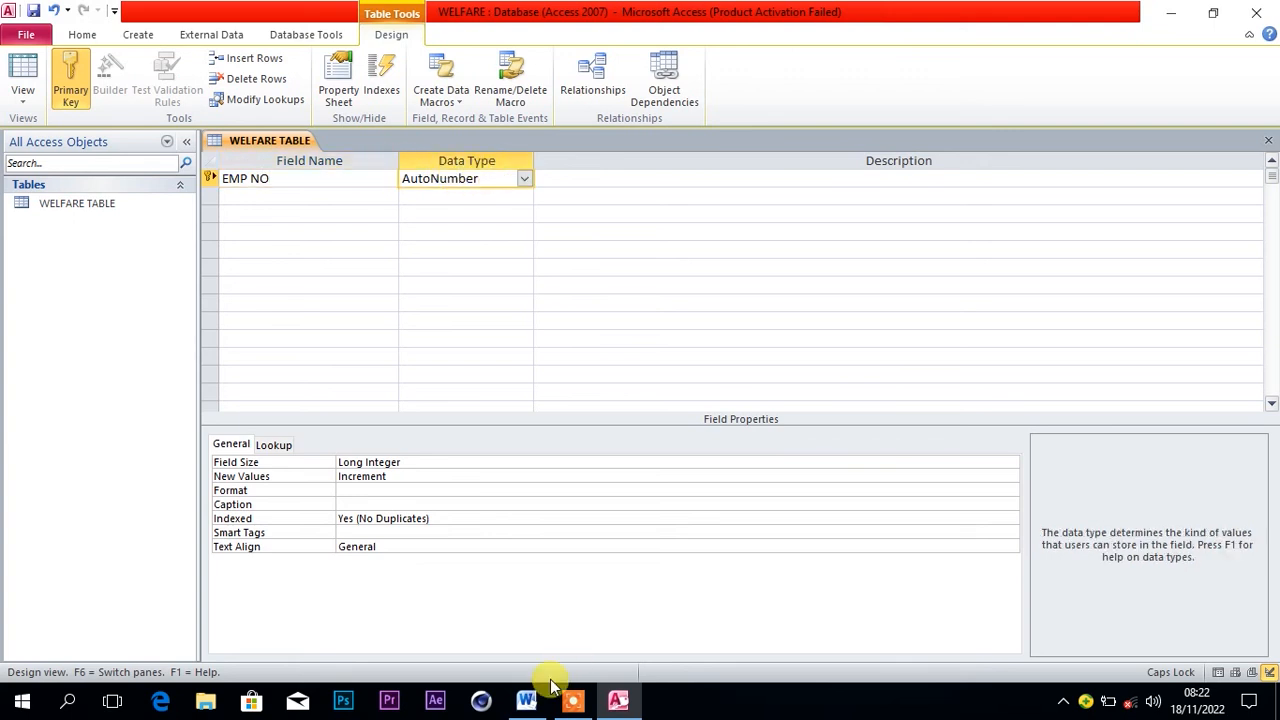
left_click(526, 700)
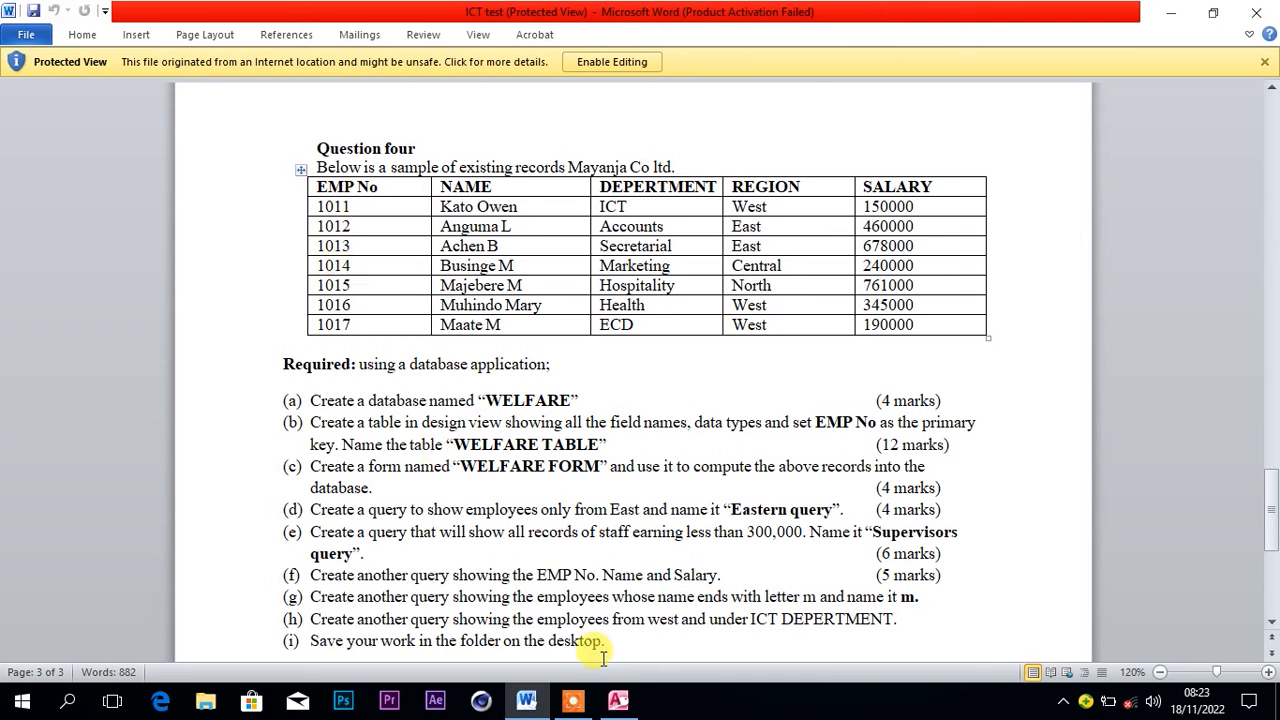
left_click(617, 703)
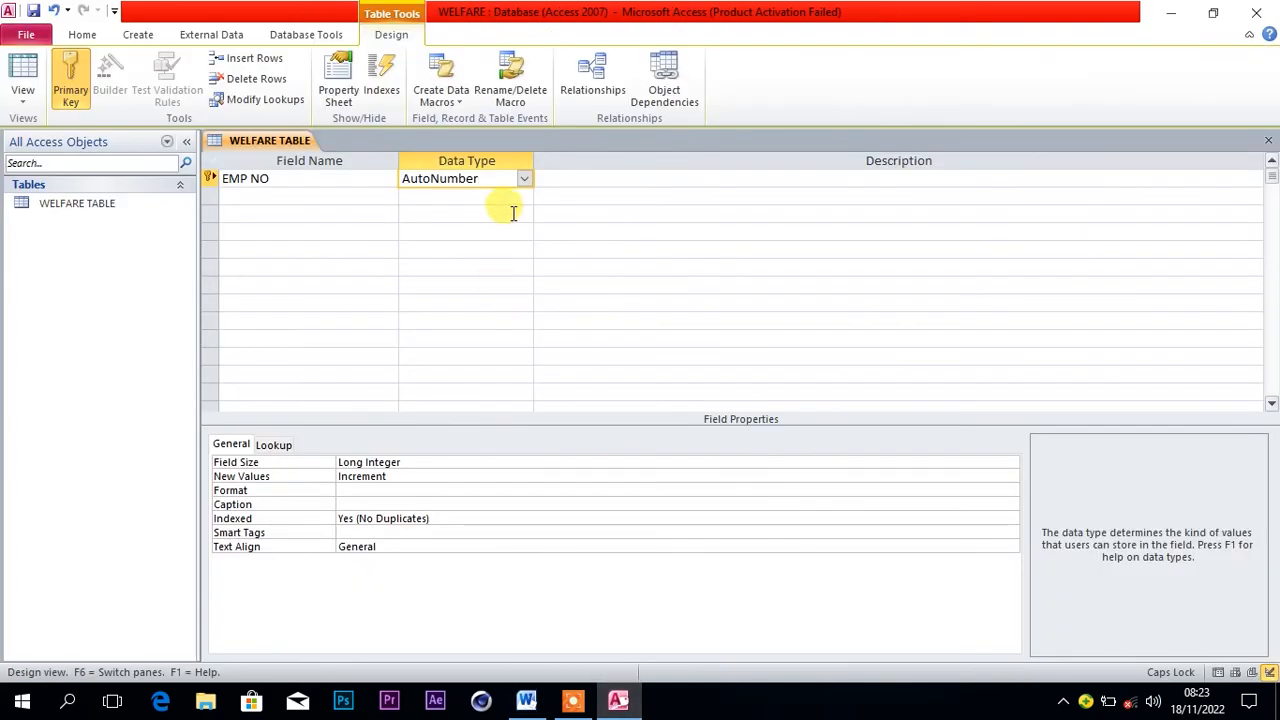
left_click(524, 178)
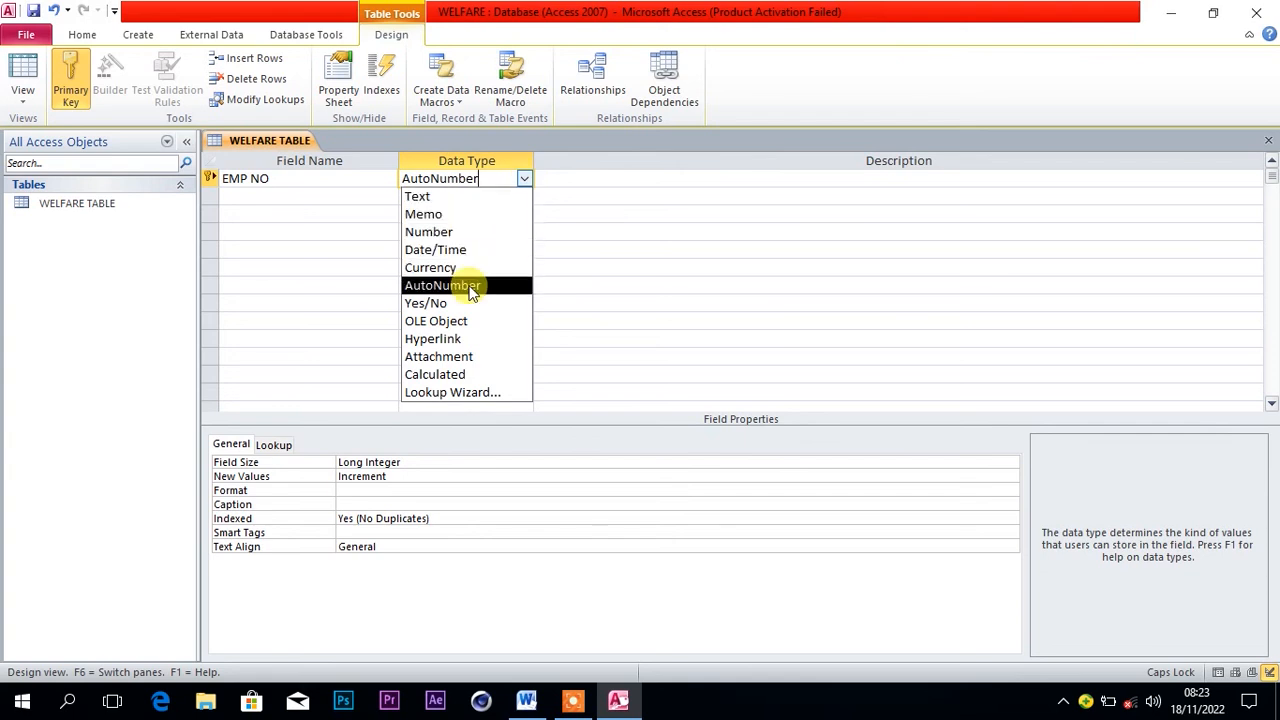
left_click(459, 235)
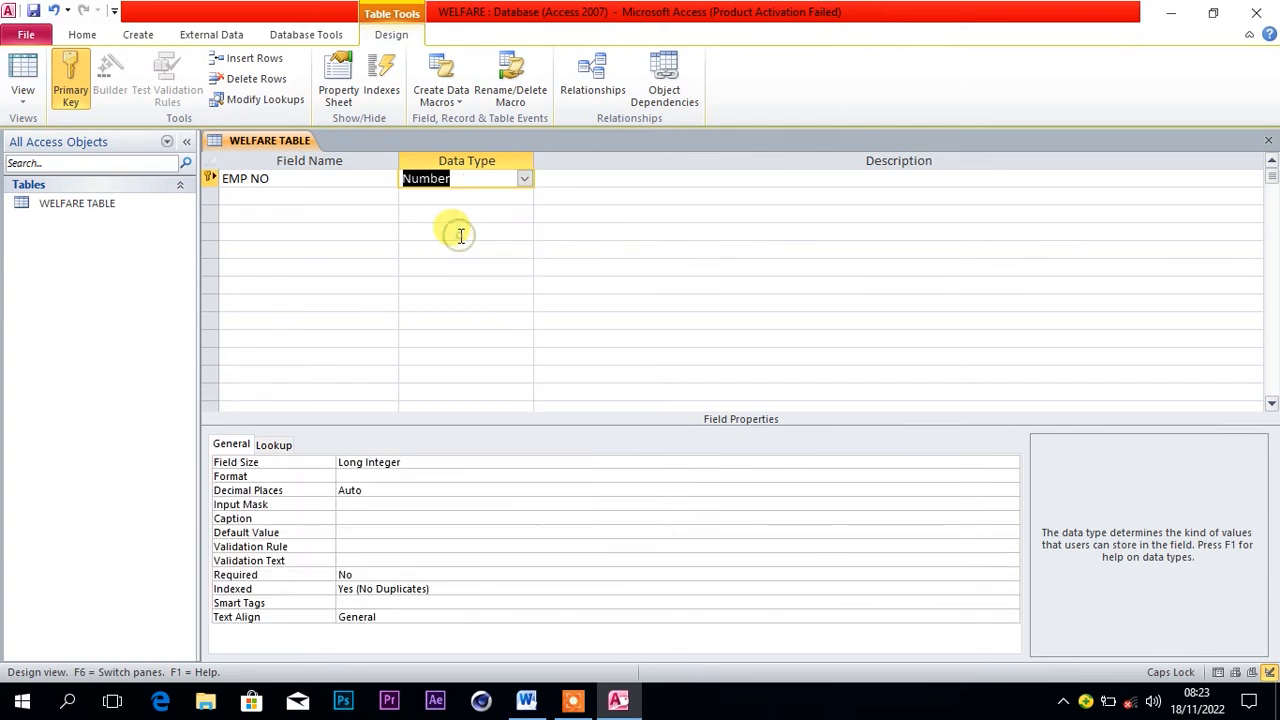
Check the second record heading in Word, then add a NAME field with data type Text to the Access table.
left_click(332, 195)
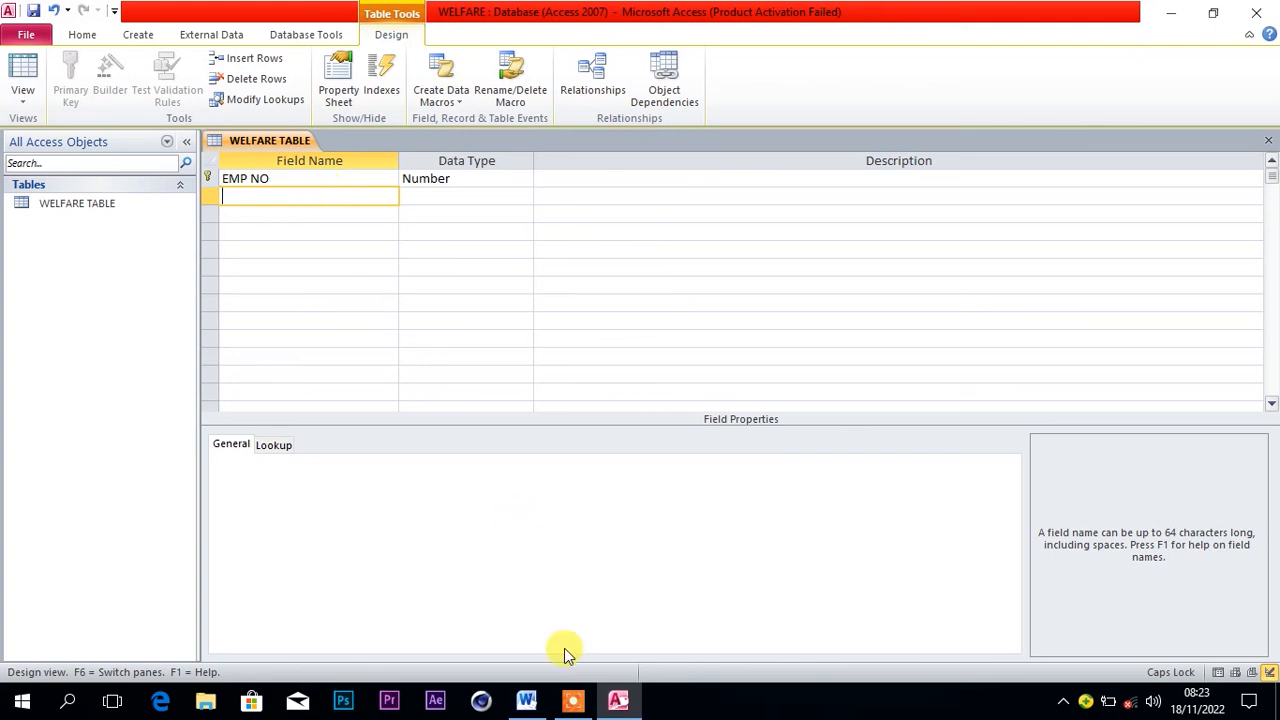
left_click(527, 705)
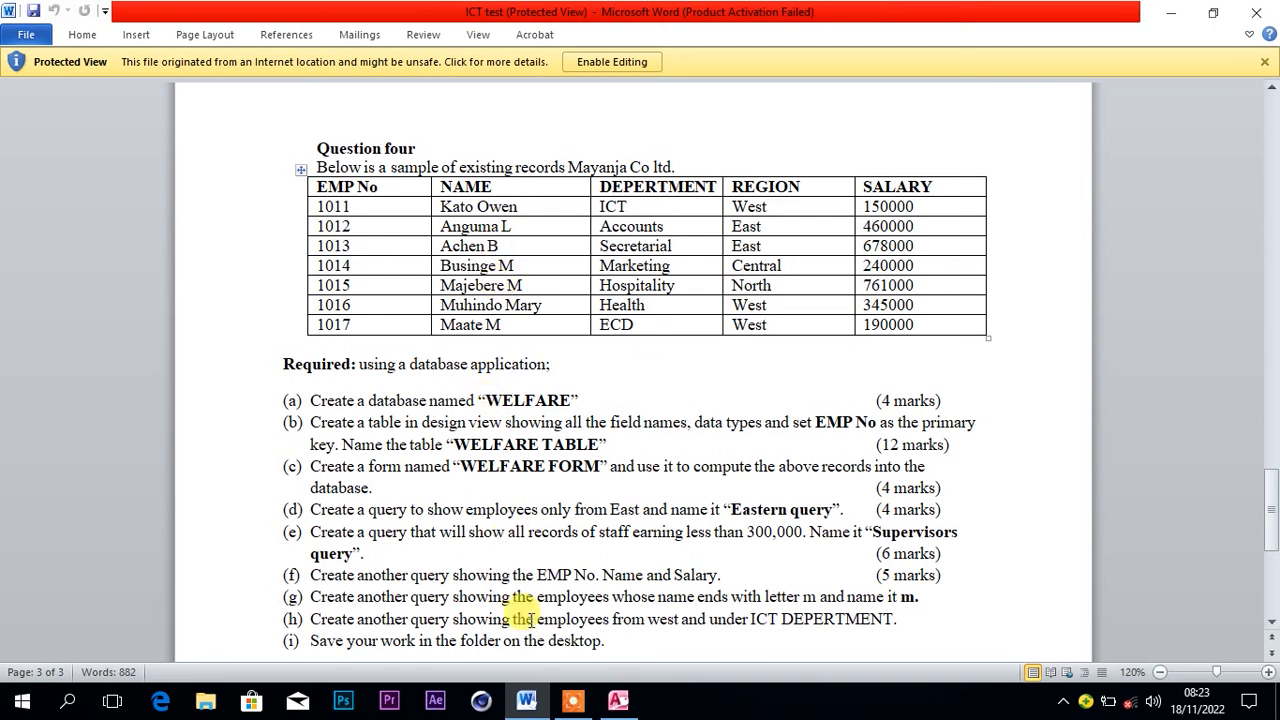
left_click(618, 700)
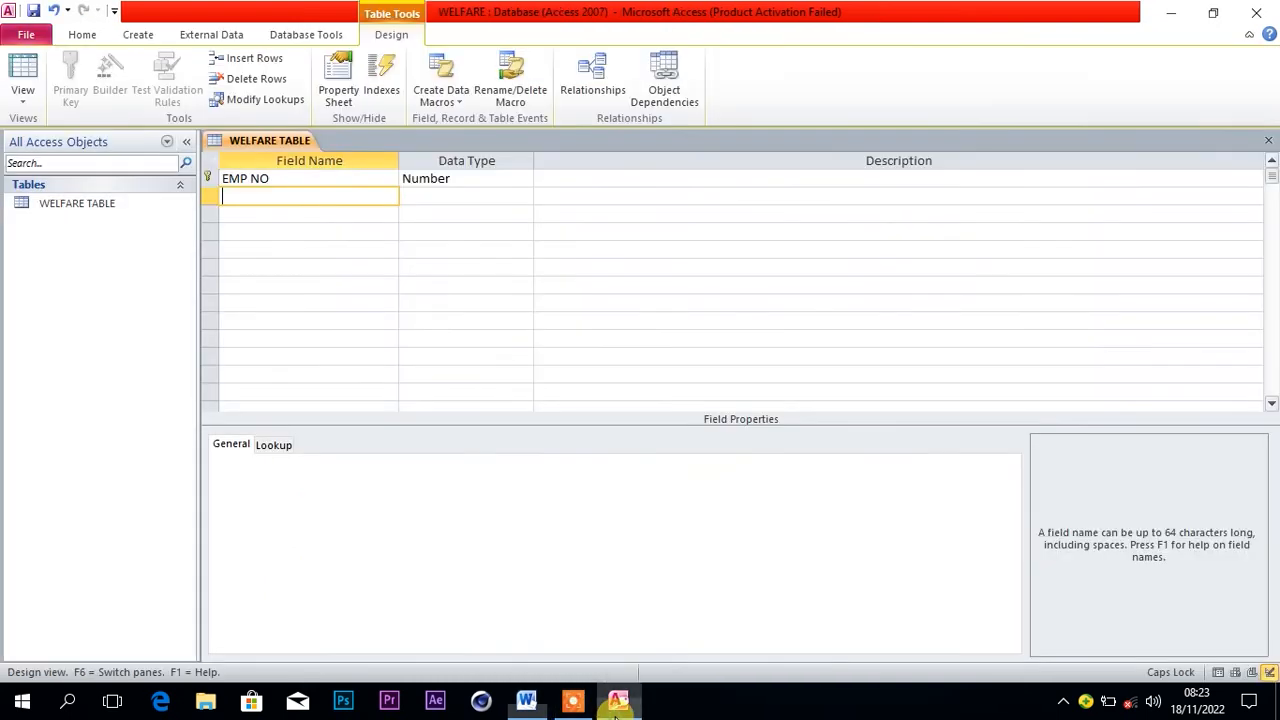
type("NAME")
left_click(432, 197)
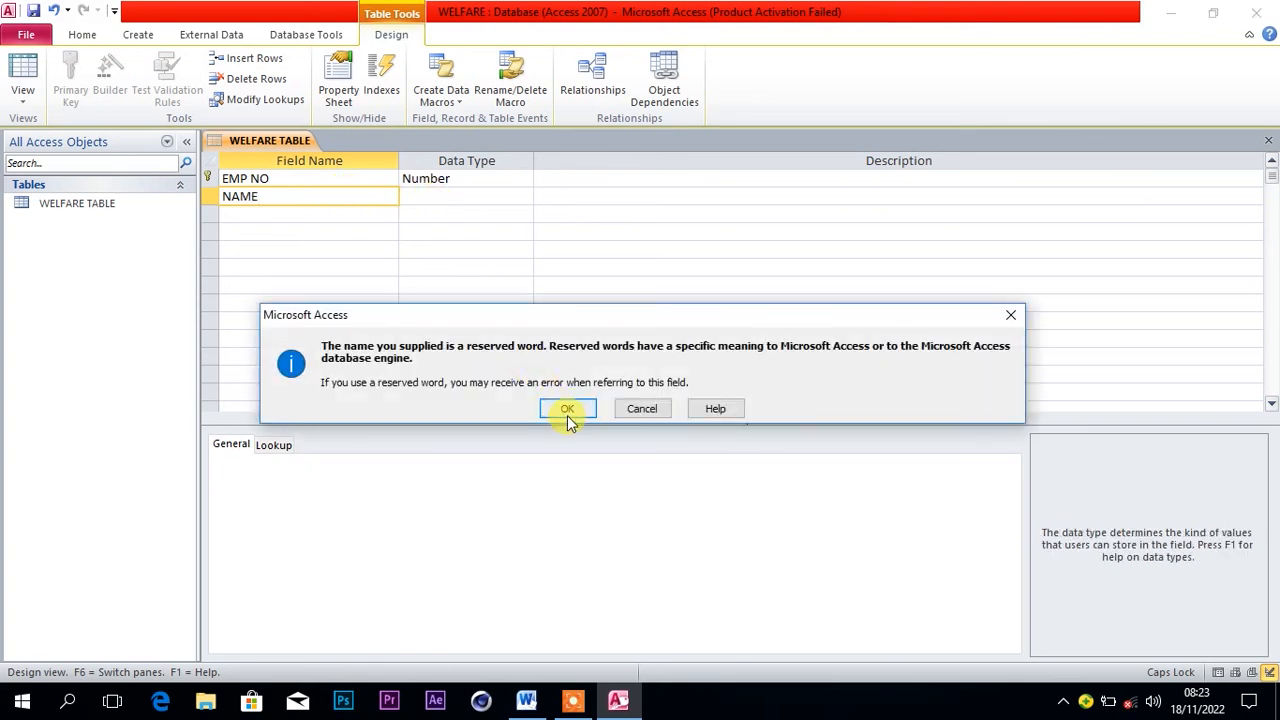
left_click(567, 410)
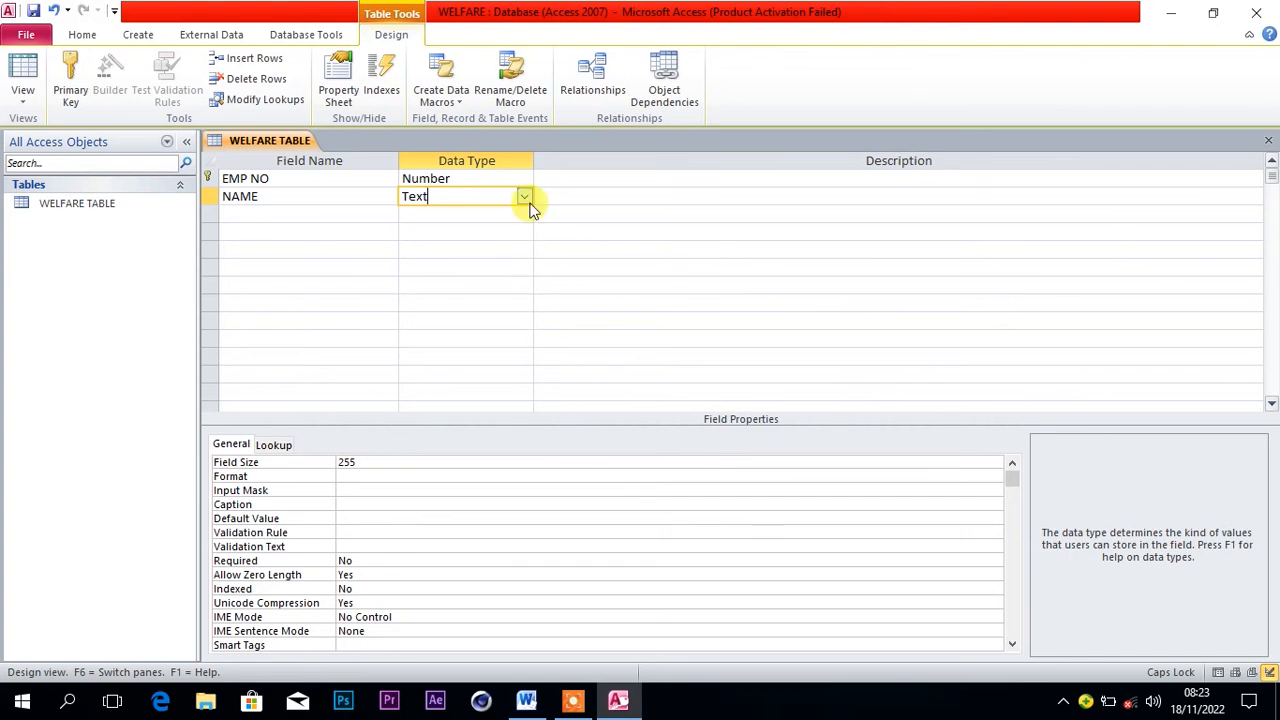
left_click(523, 198)
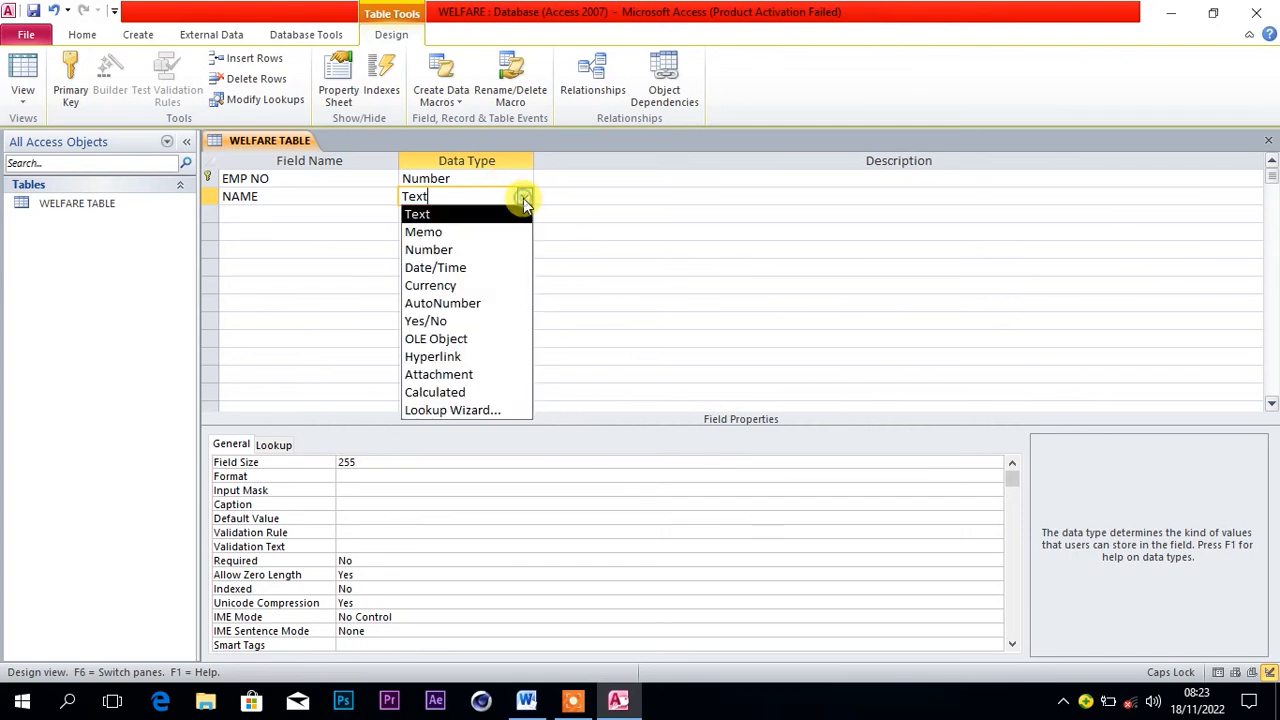
left_click(446, 216)
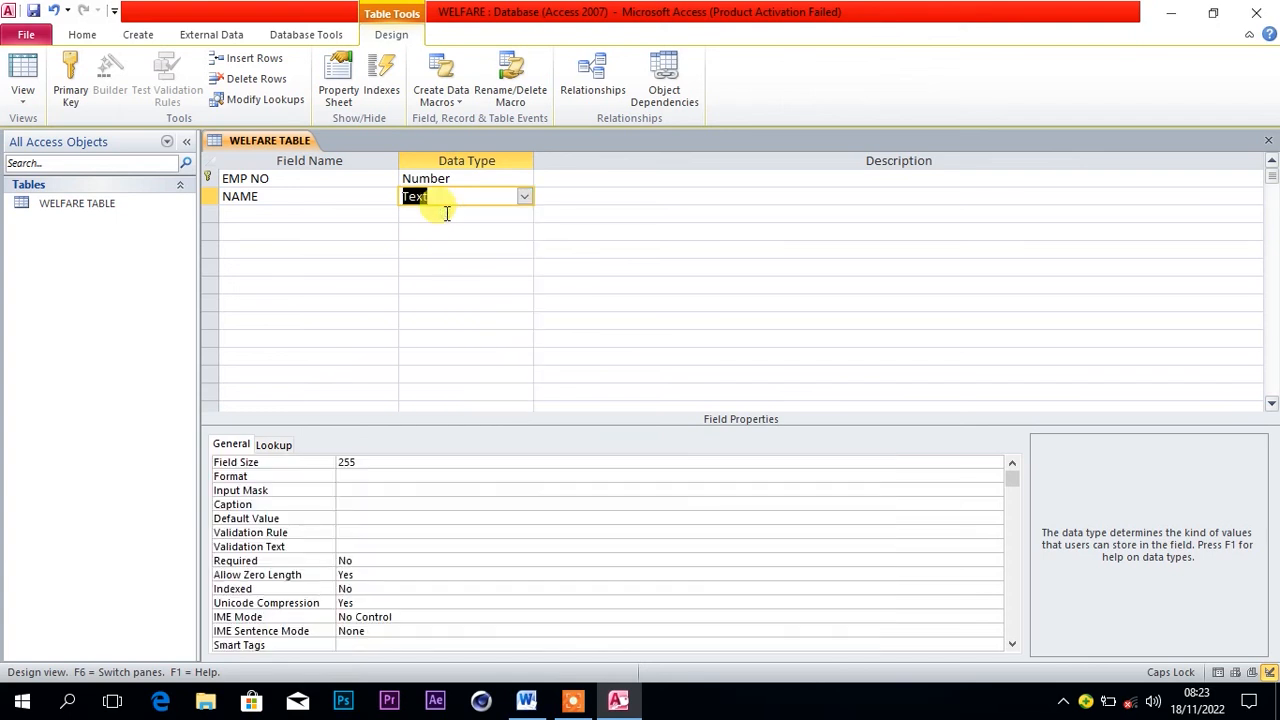
Check the third record heading in Word, then add a DEPARTMENT field with data type Text to the Access table.
left_click(378, 213)
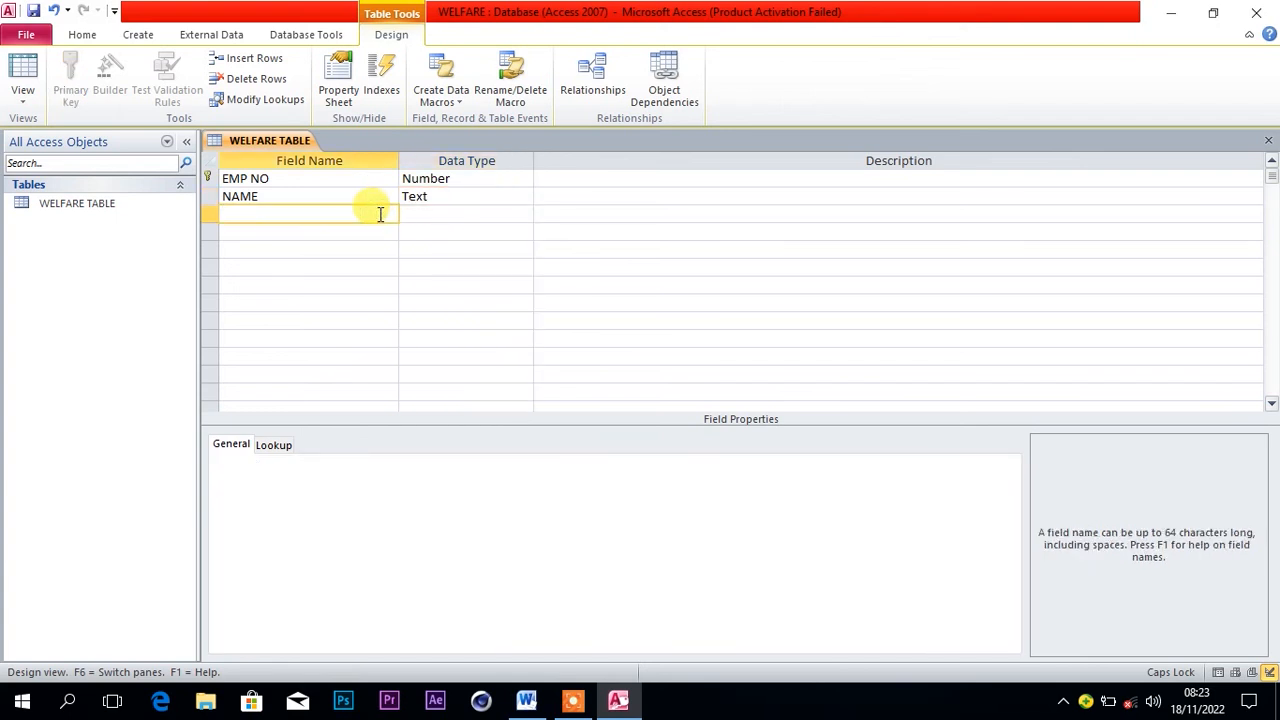
left_click(527, 700)
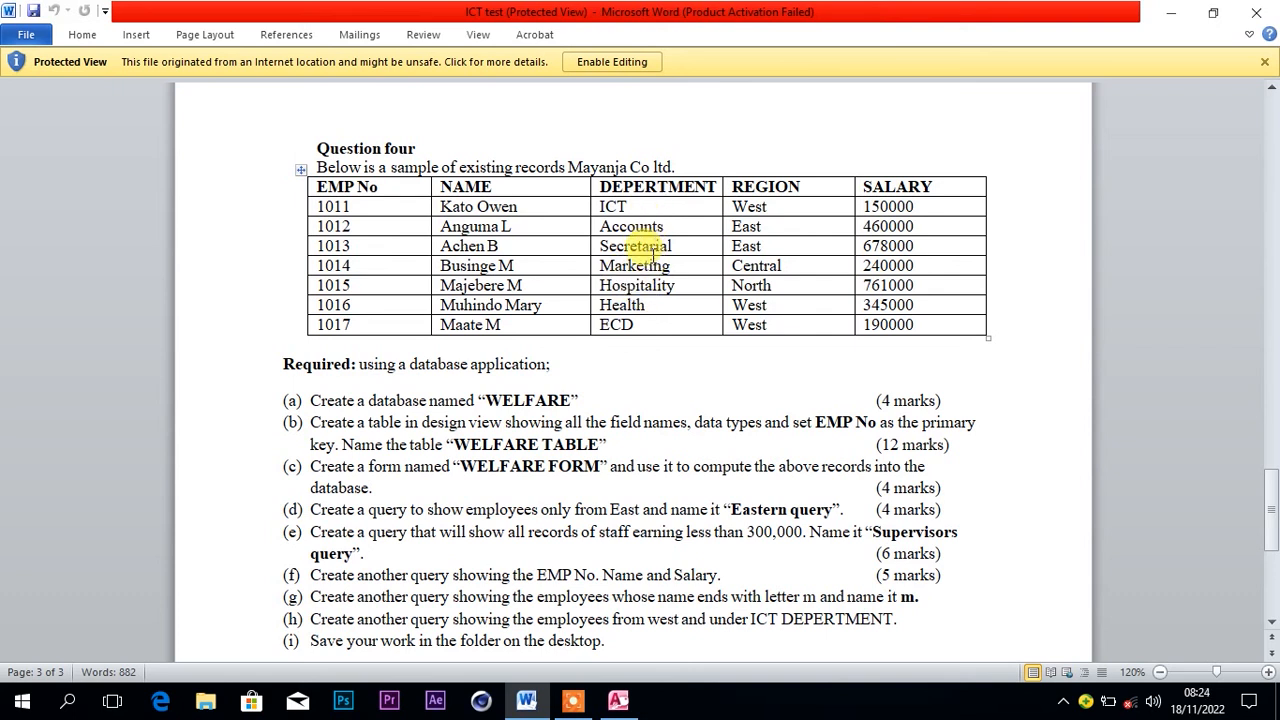
left_click(618, 700)
type("DEPART")
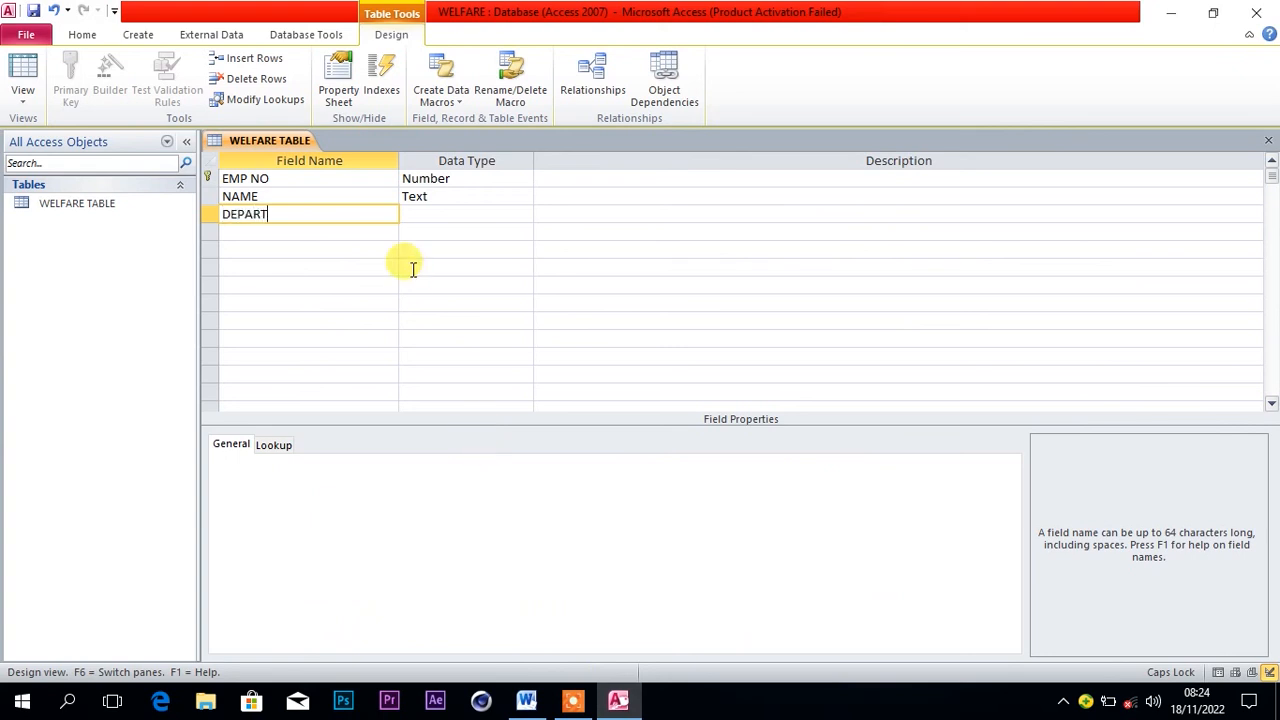
type("MENT")
left_click(489, 212)
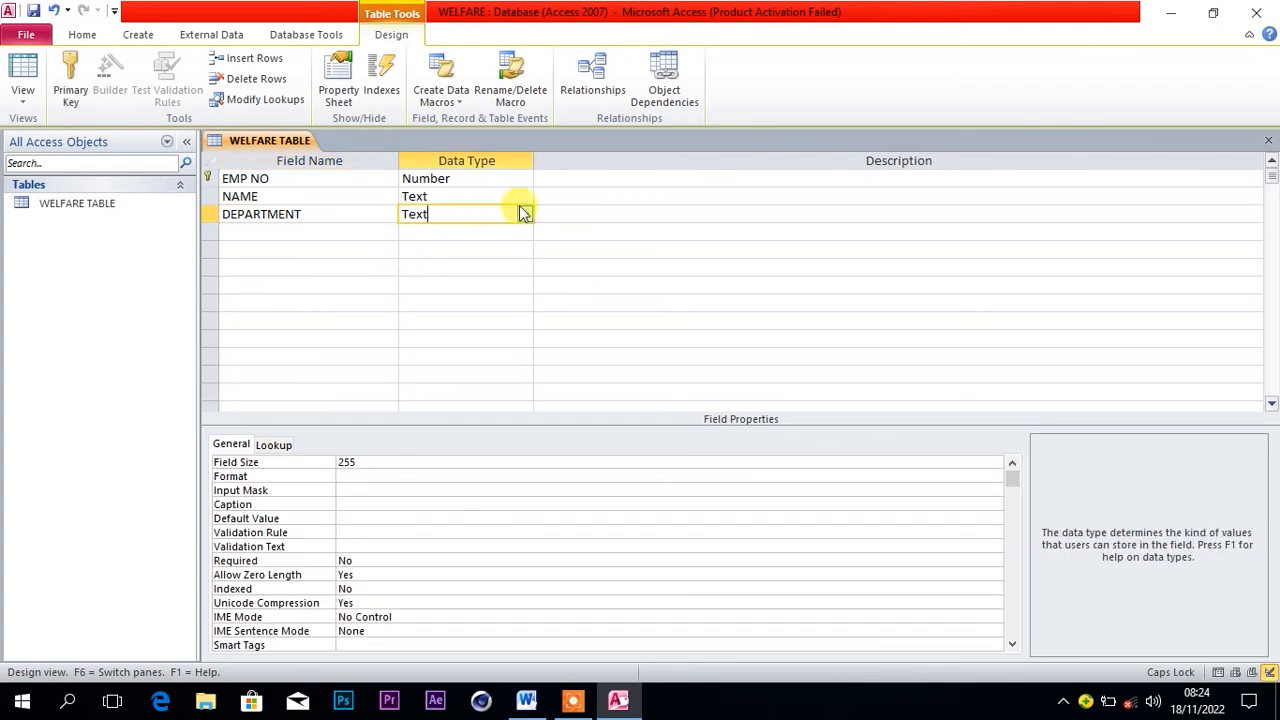
Check the region heading in Word, then add a REGION field with data type Text below DEPARTMENT in Access.
left_click(345, 232)
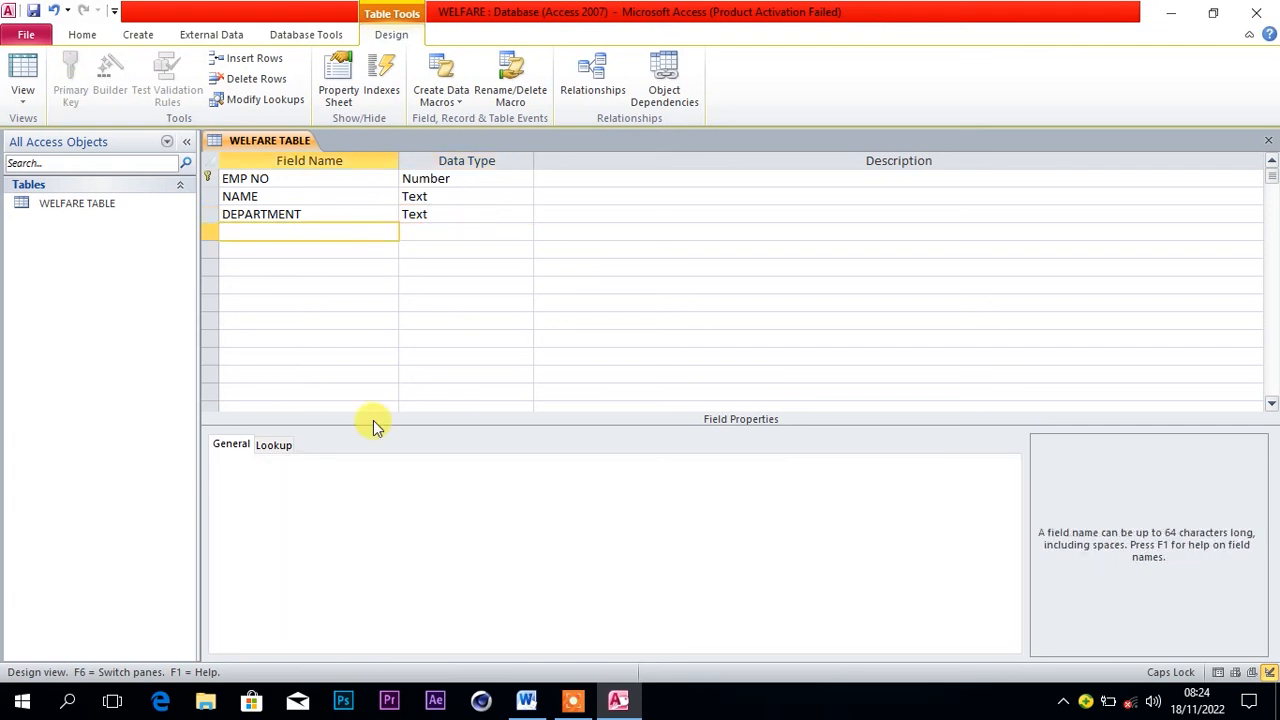
left_click(527, 700)
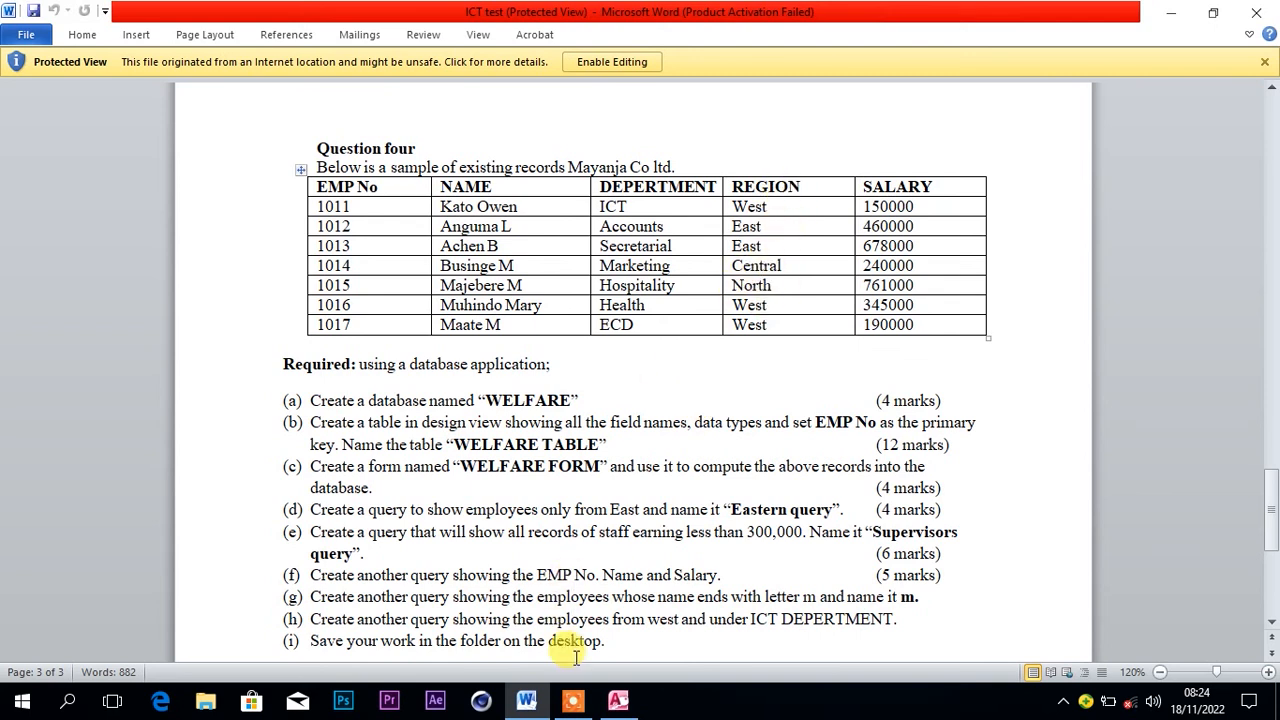
left_click(619, 700)
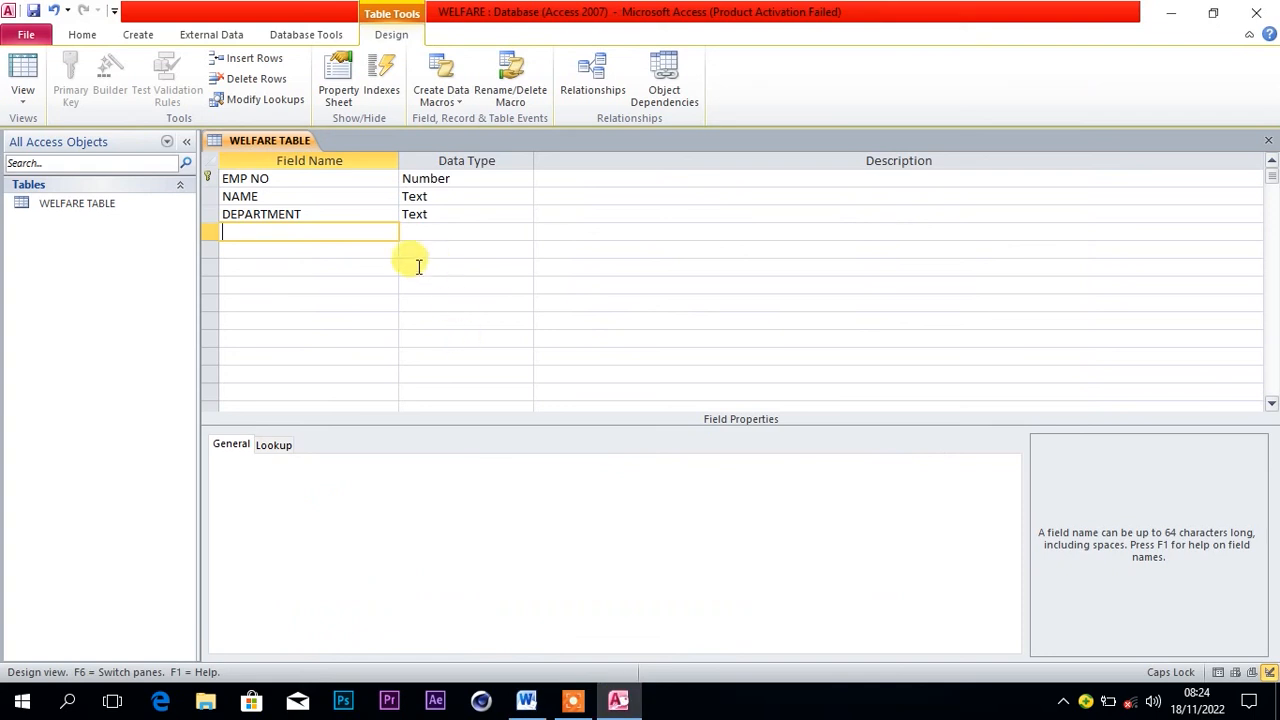
type("RE")
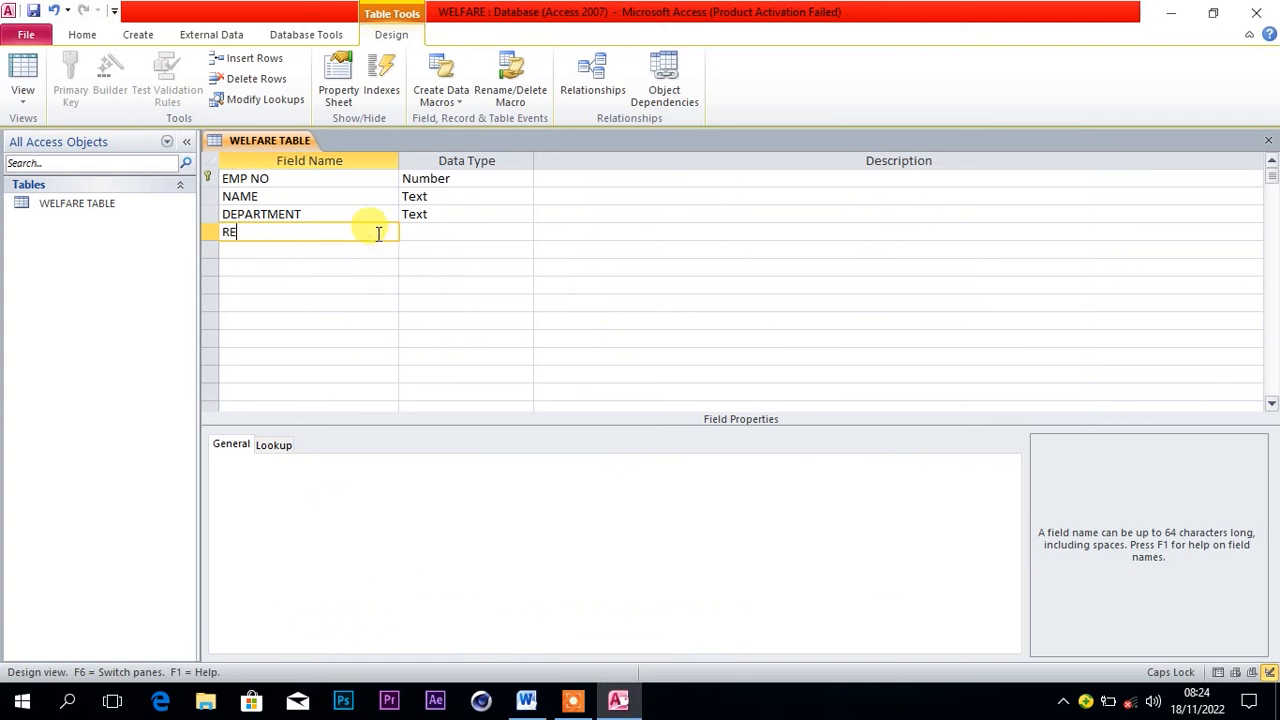
type("GION")
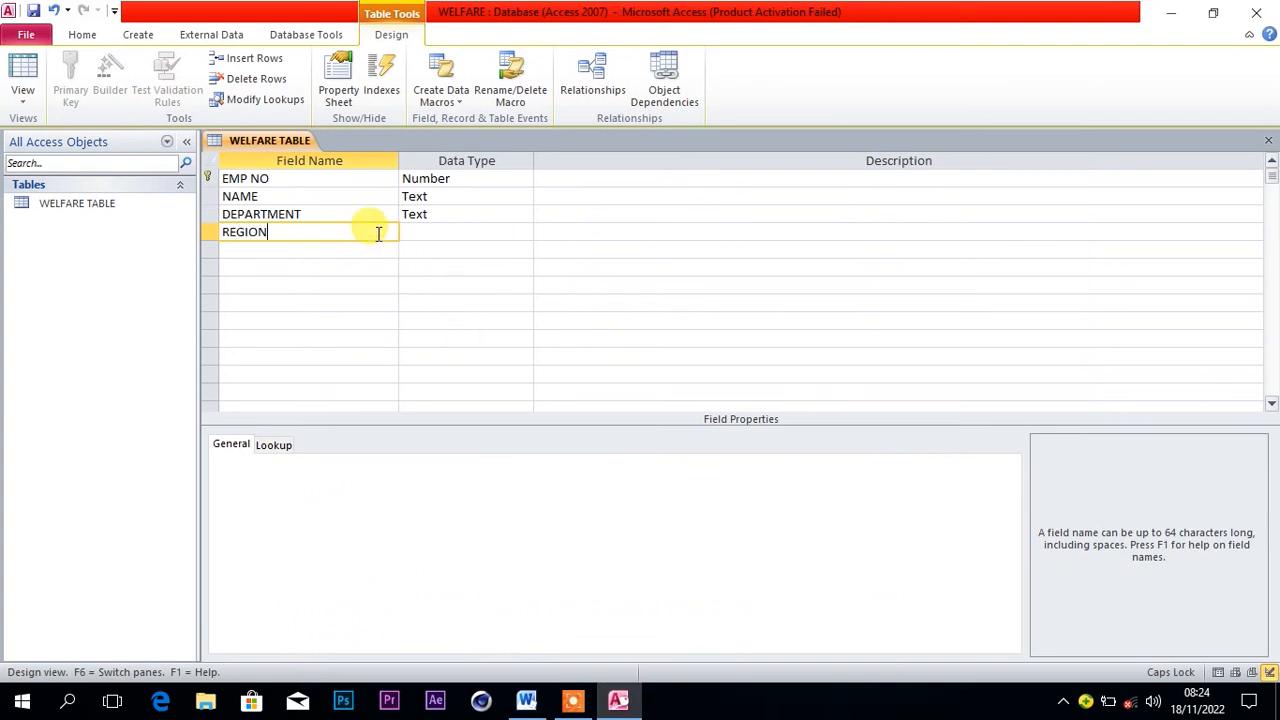
left_click(457, 232)
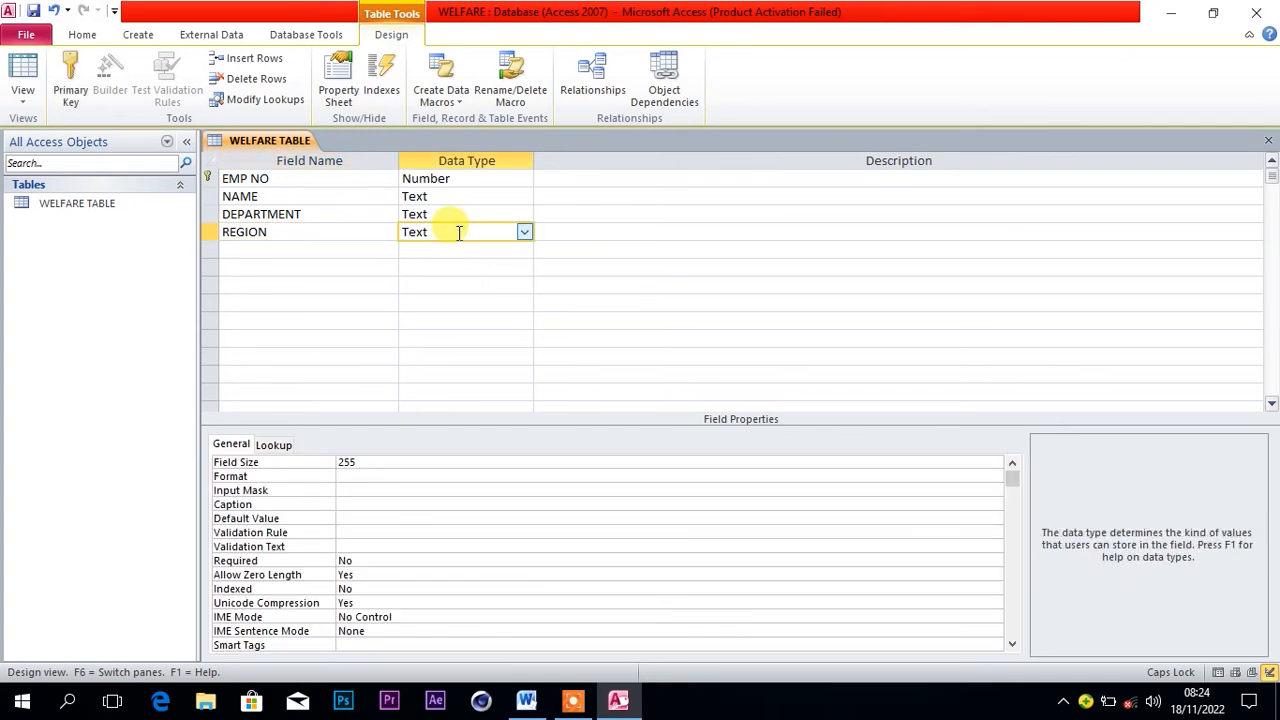
Check the salary column in Word, then add a SALARY field with data type Currency to the Access table.
left_click(370, 250)
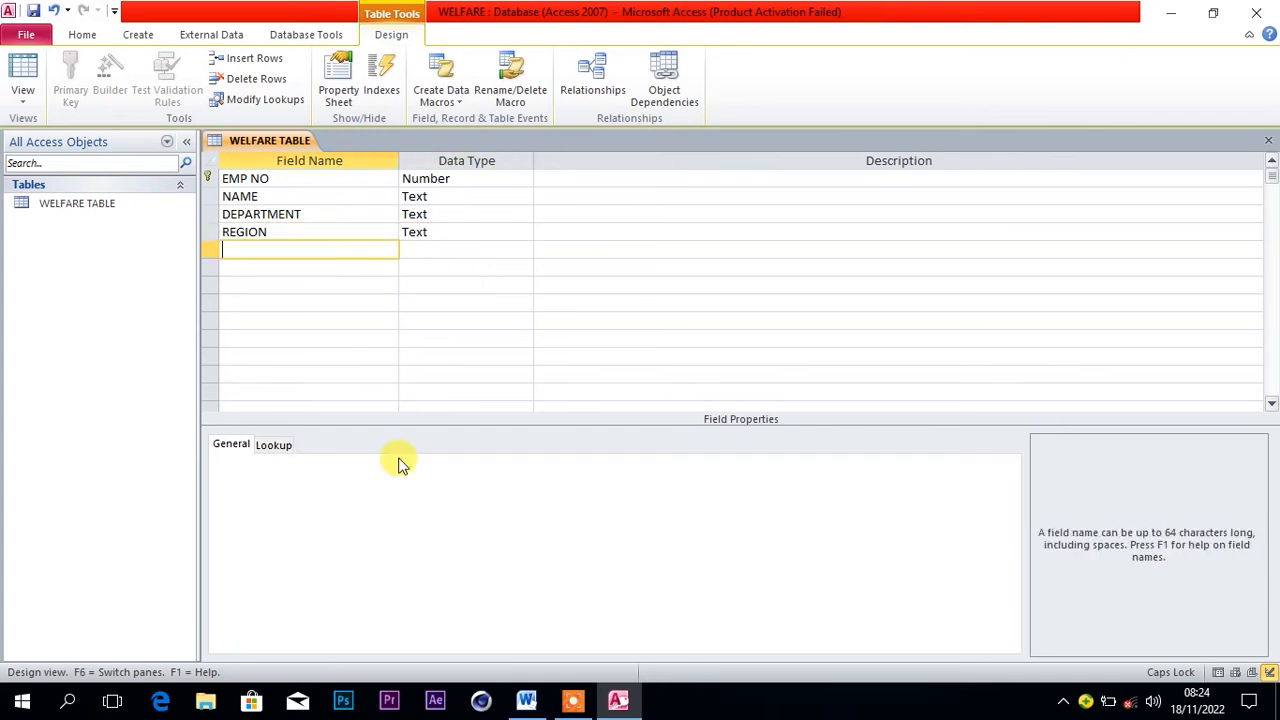
left_click(526, 700)
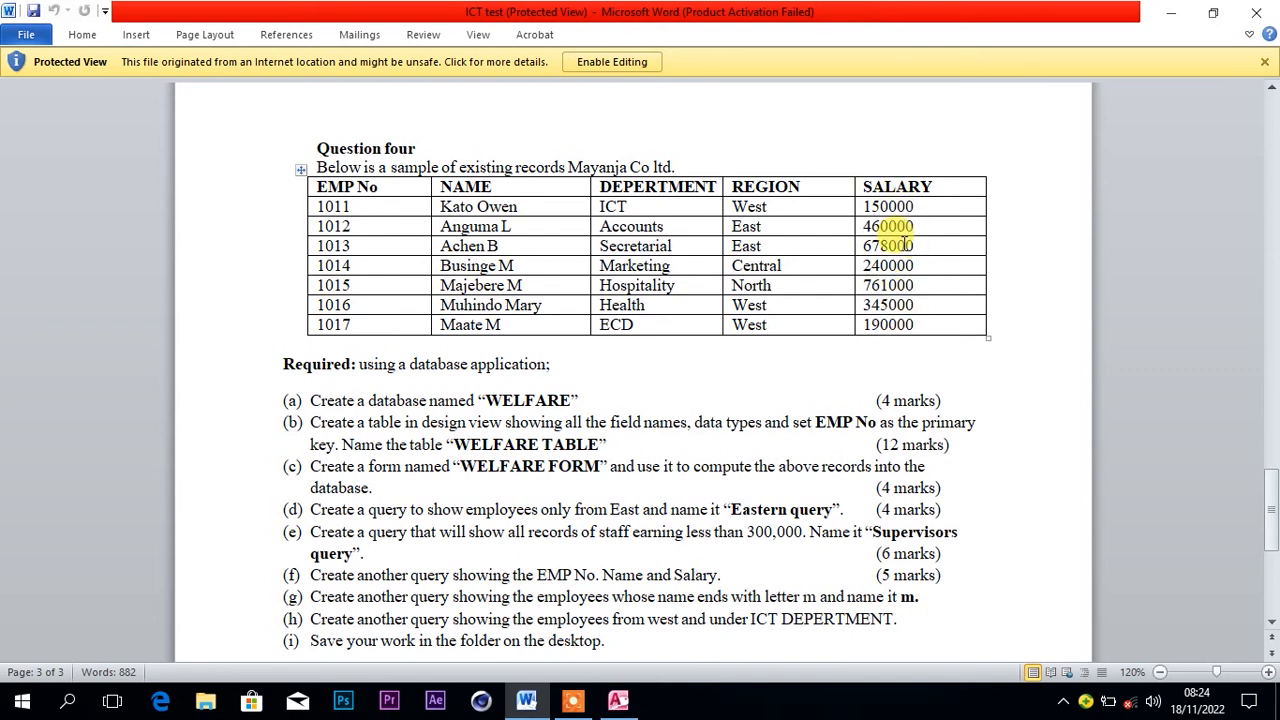
left_click(618, 700)
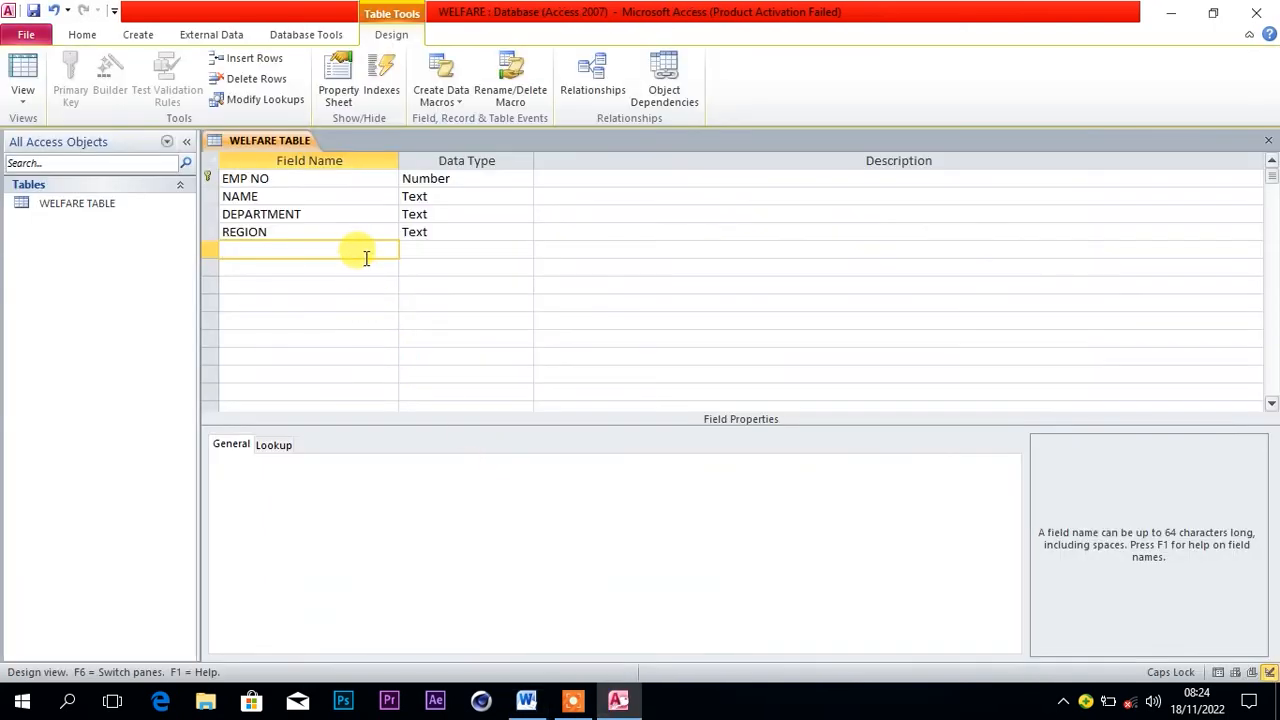
type("SALARY")
left_click(416, 250)
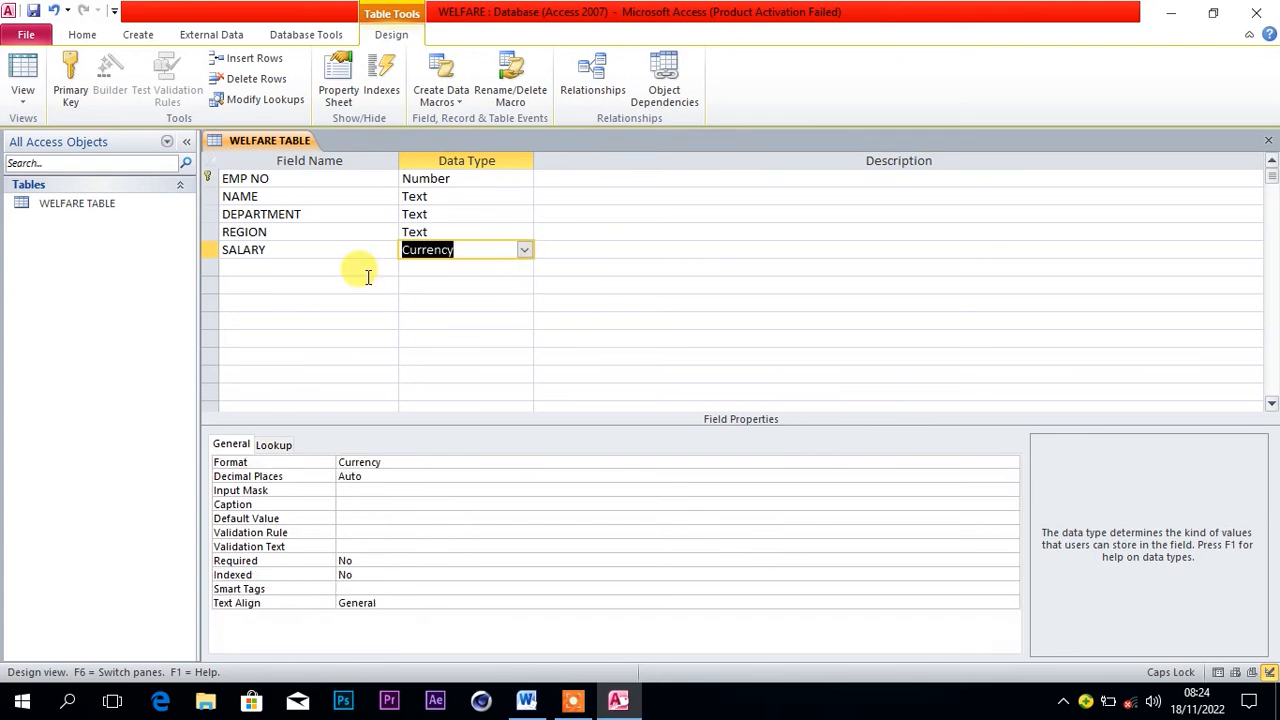
left_click(348, 266)
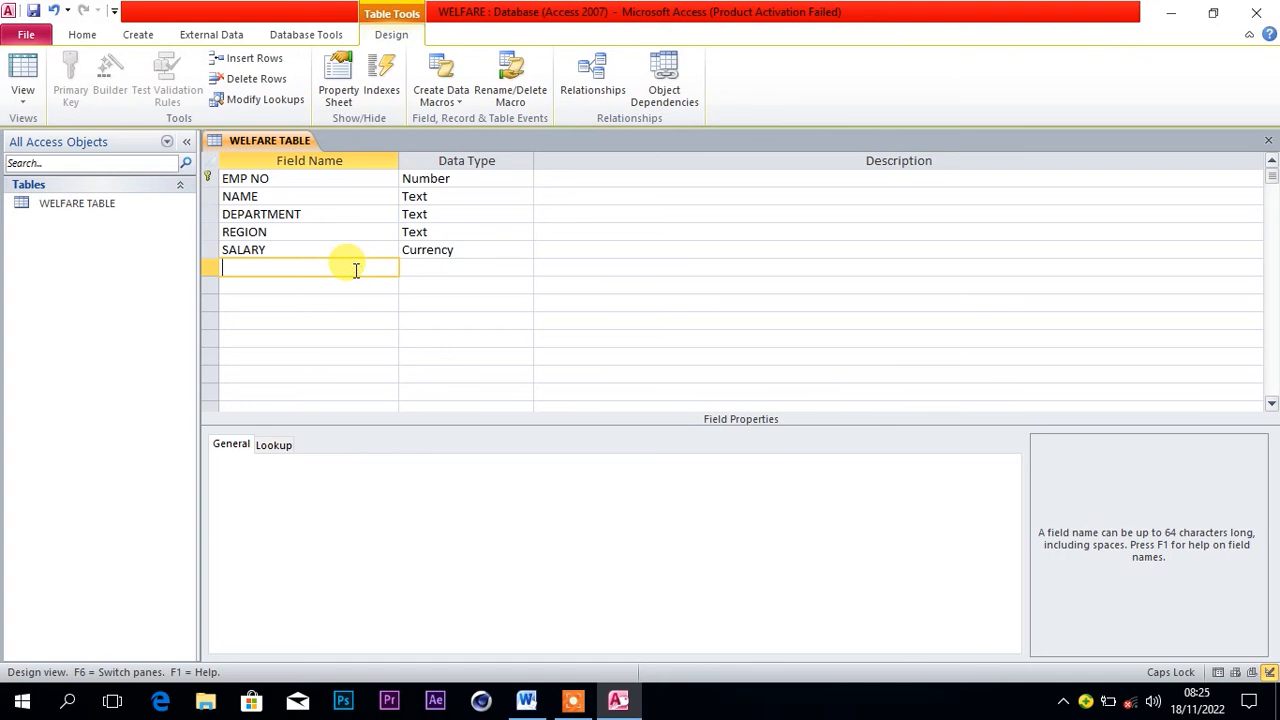
Check the primary key requirement in Word, then try making the NAME field the primary key in Access.
left_click(333, 180)
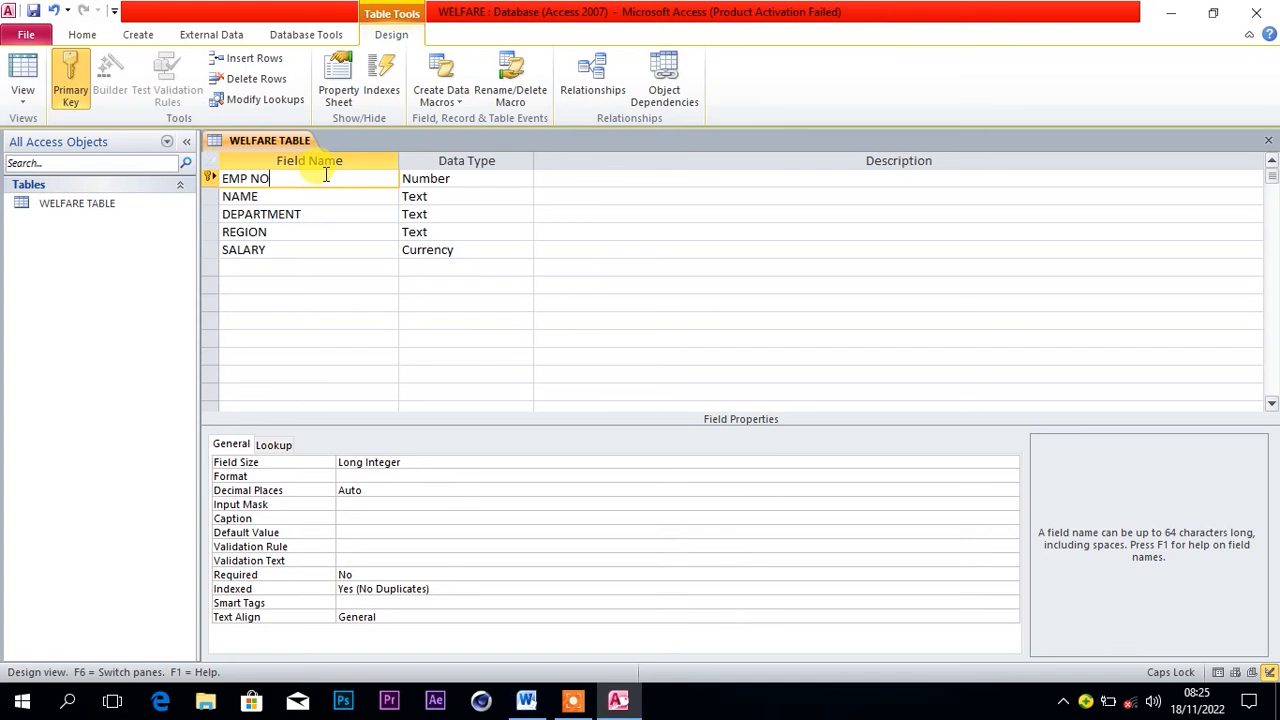
left_click(313, 199)
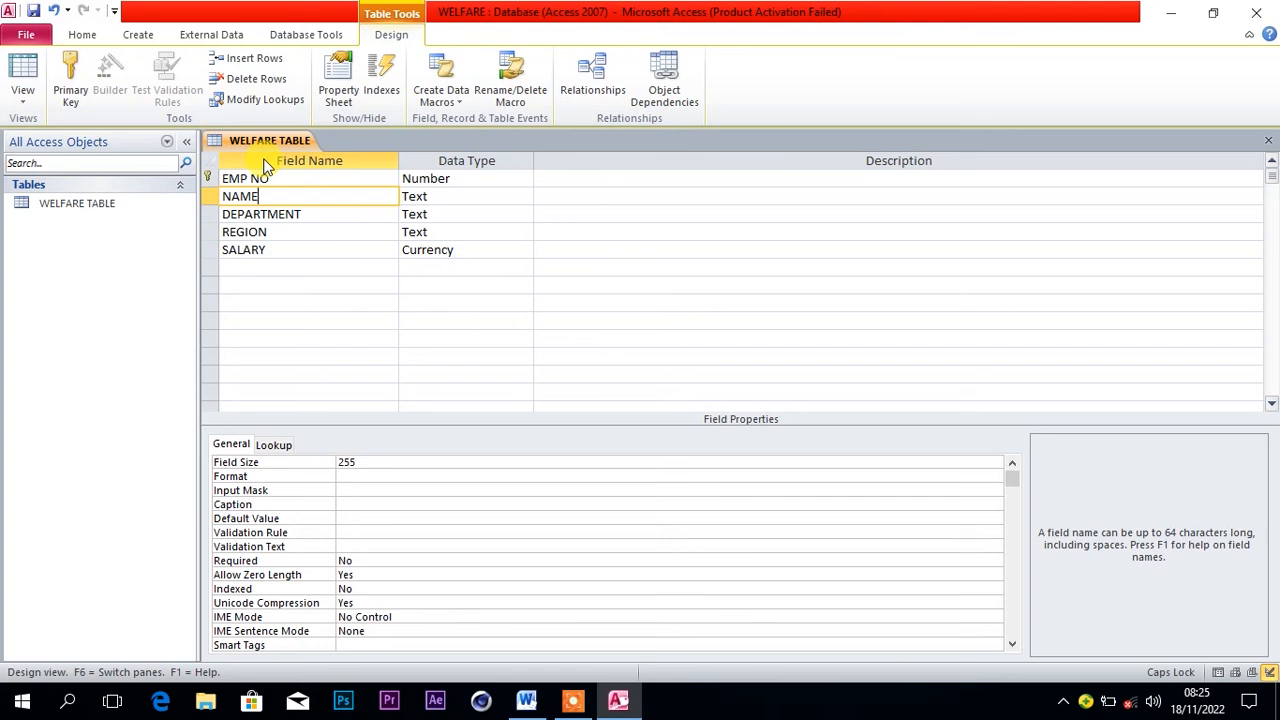
left_click(527, 702)
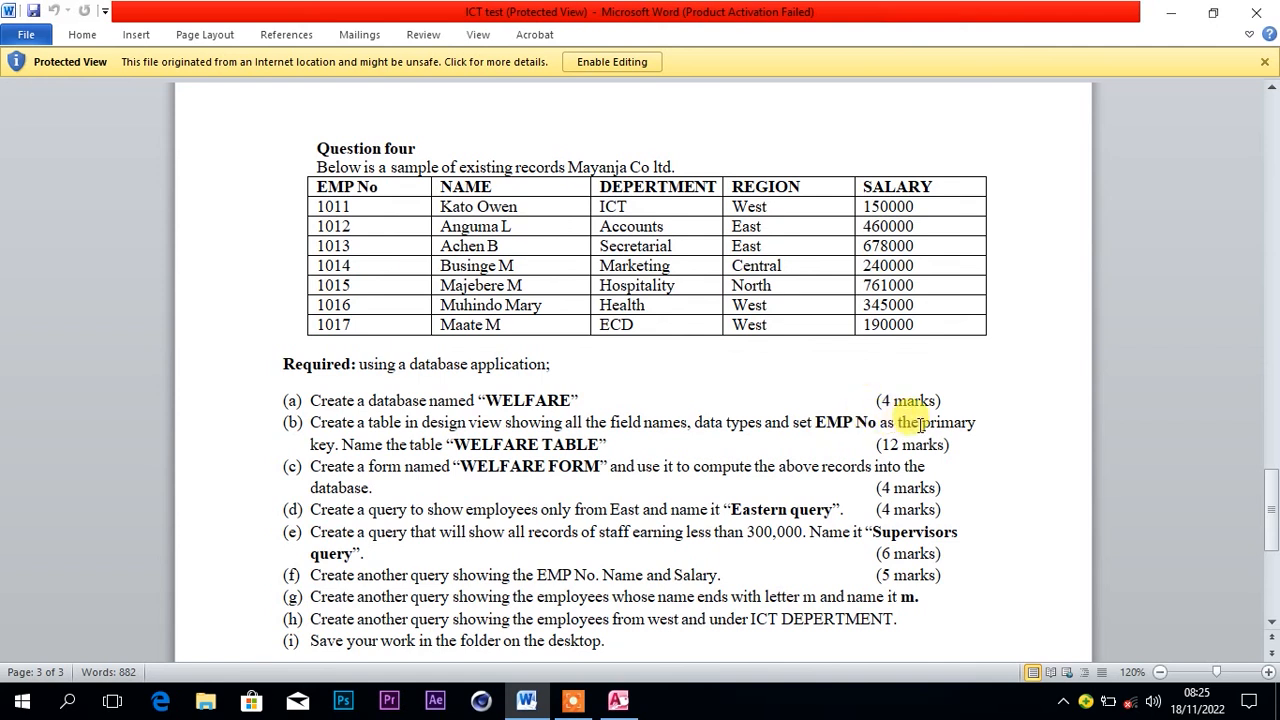
left_click(618, 702)
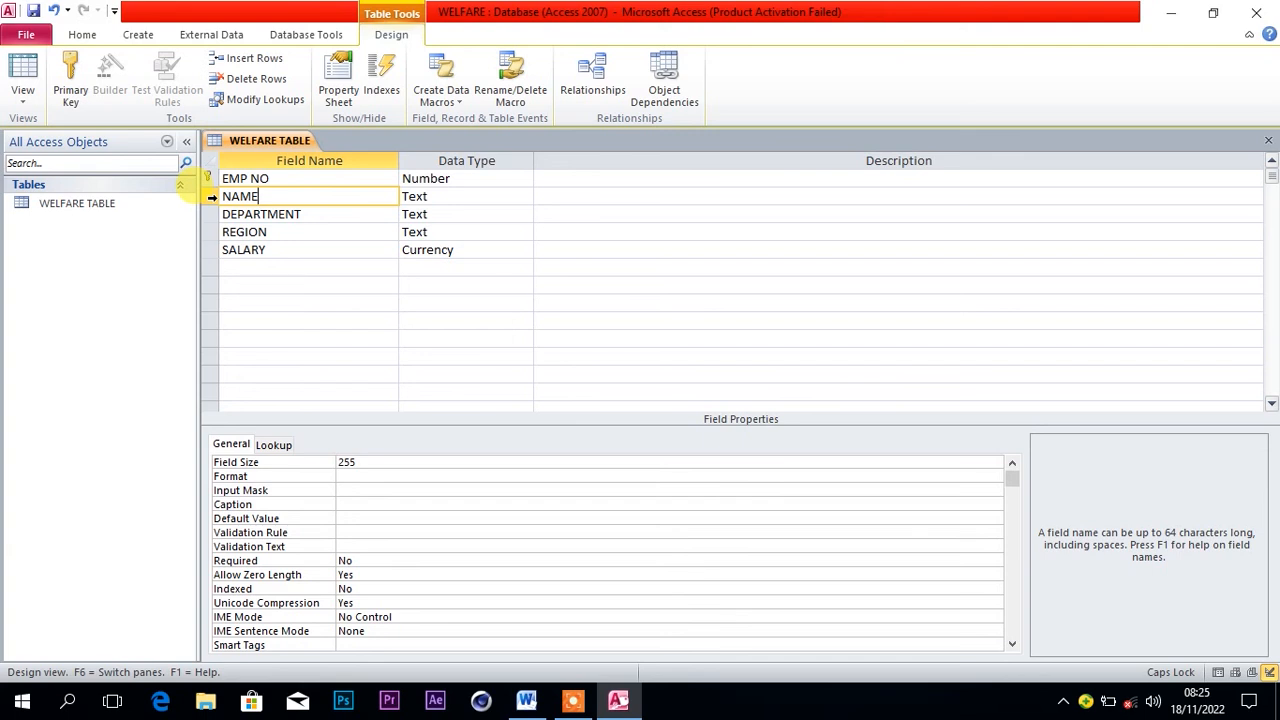
left_click(211, 198)
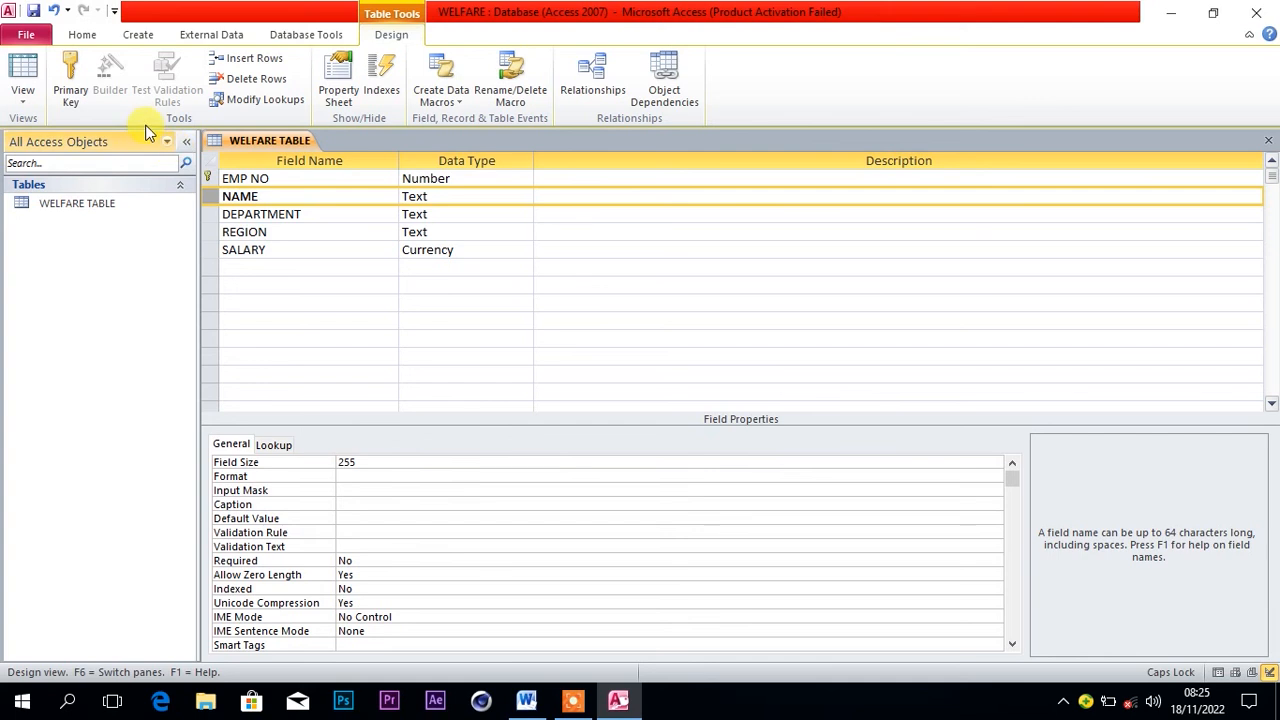
left_click(77, 72)
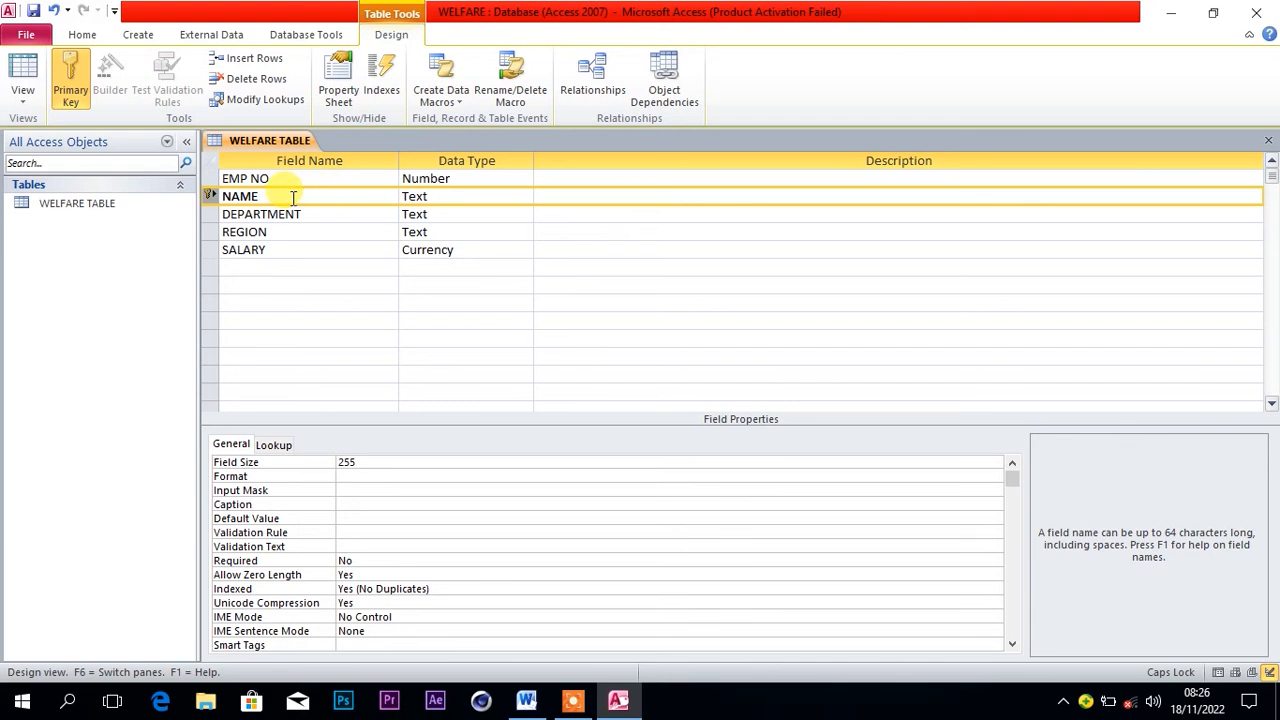
Set the EMP NO field as the primary key and save the table design.
left_click(213, 182)
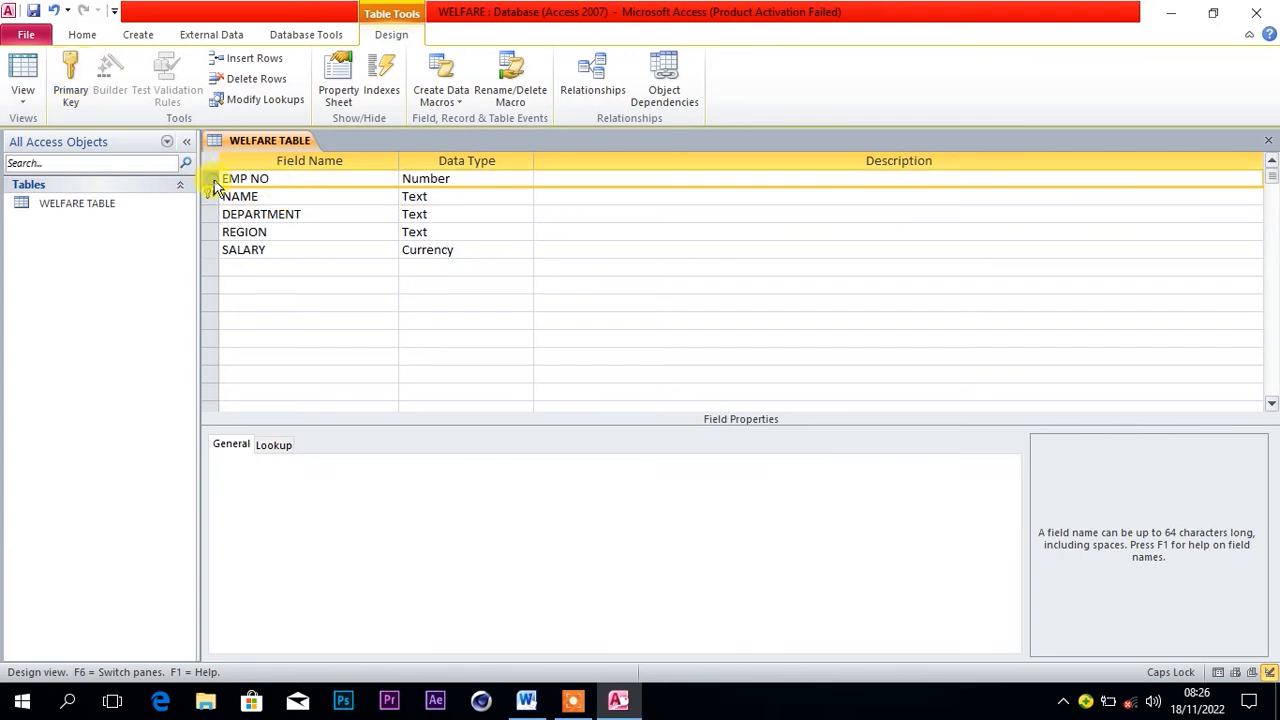
left_click(75, 85)
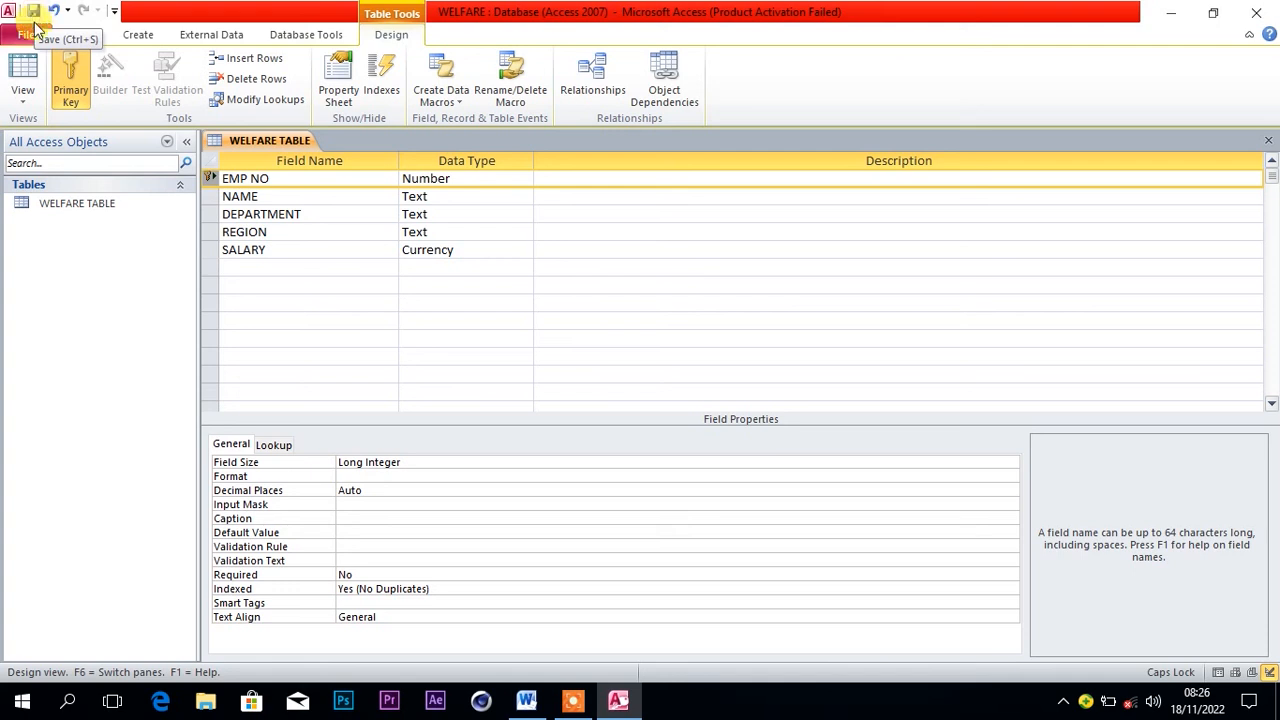
left_click(27, 40)
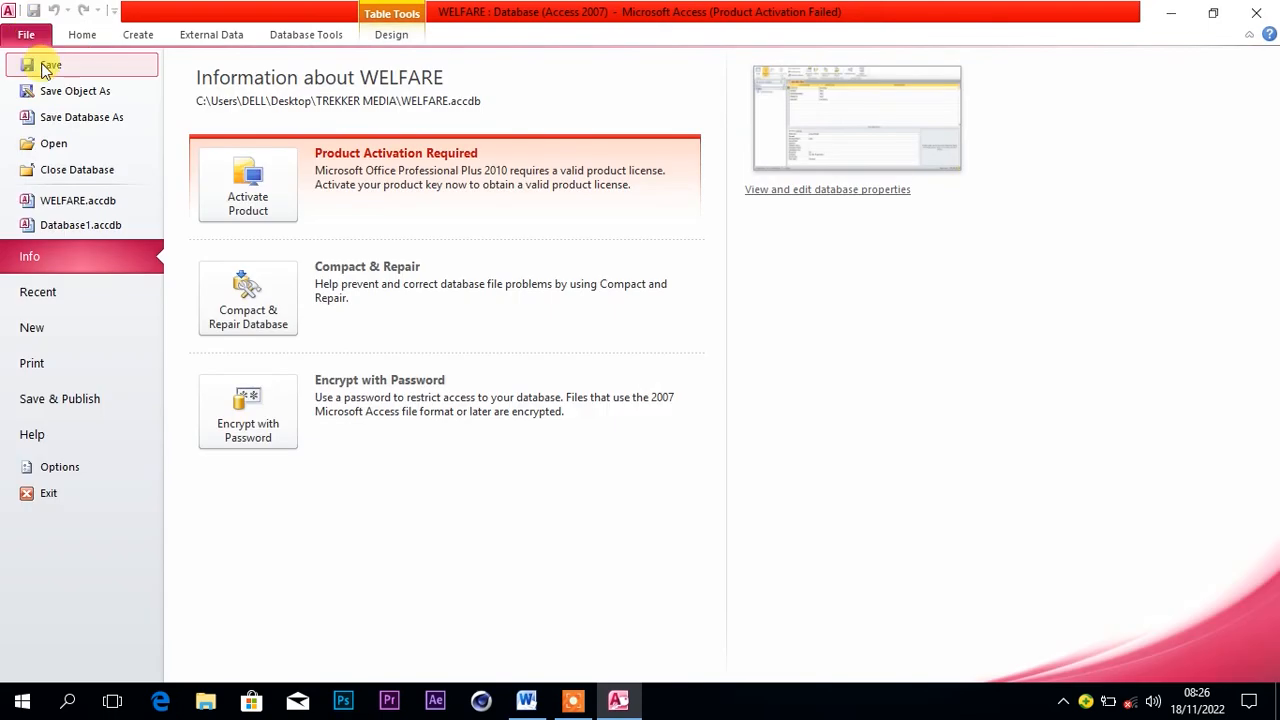
left_click(44, 68)
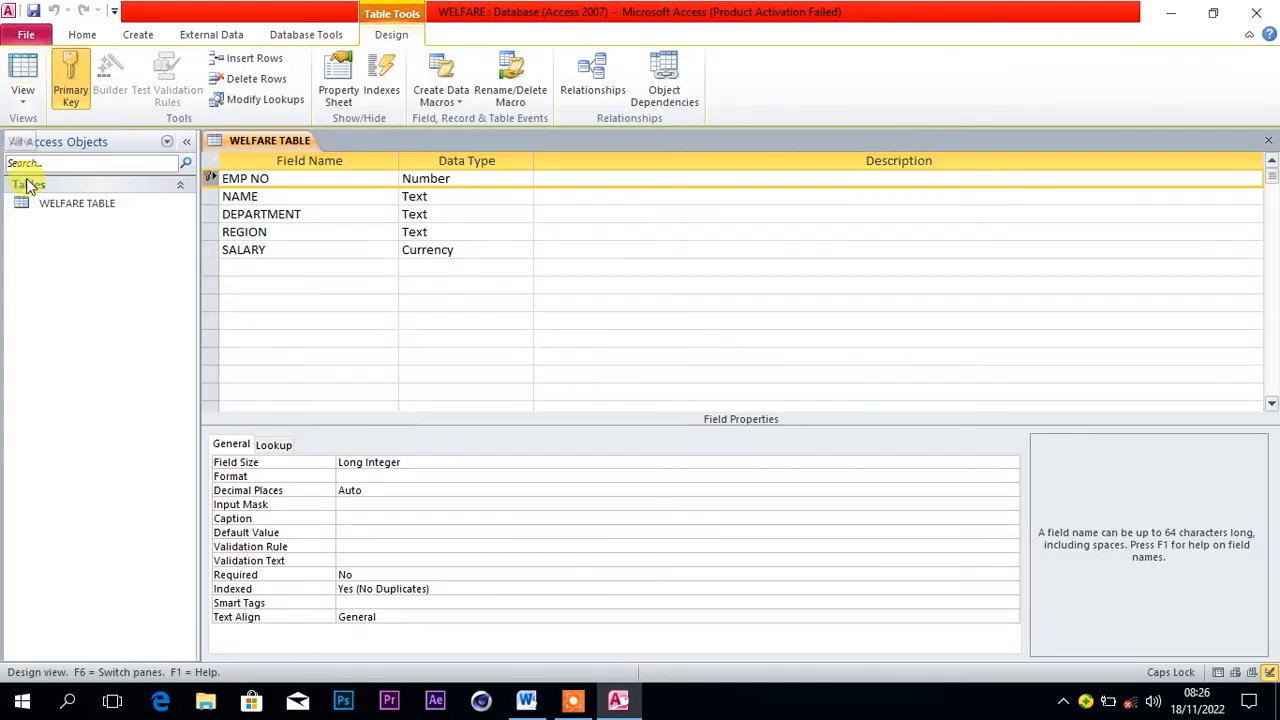
Open WELFARE TABLE in Datasheet View and widen the DEPARTMENT column to fit its heading.
right_click(80, 207)
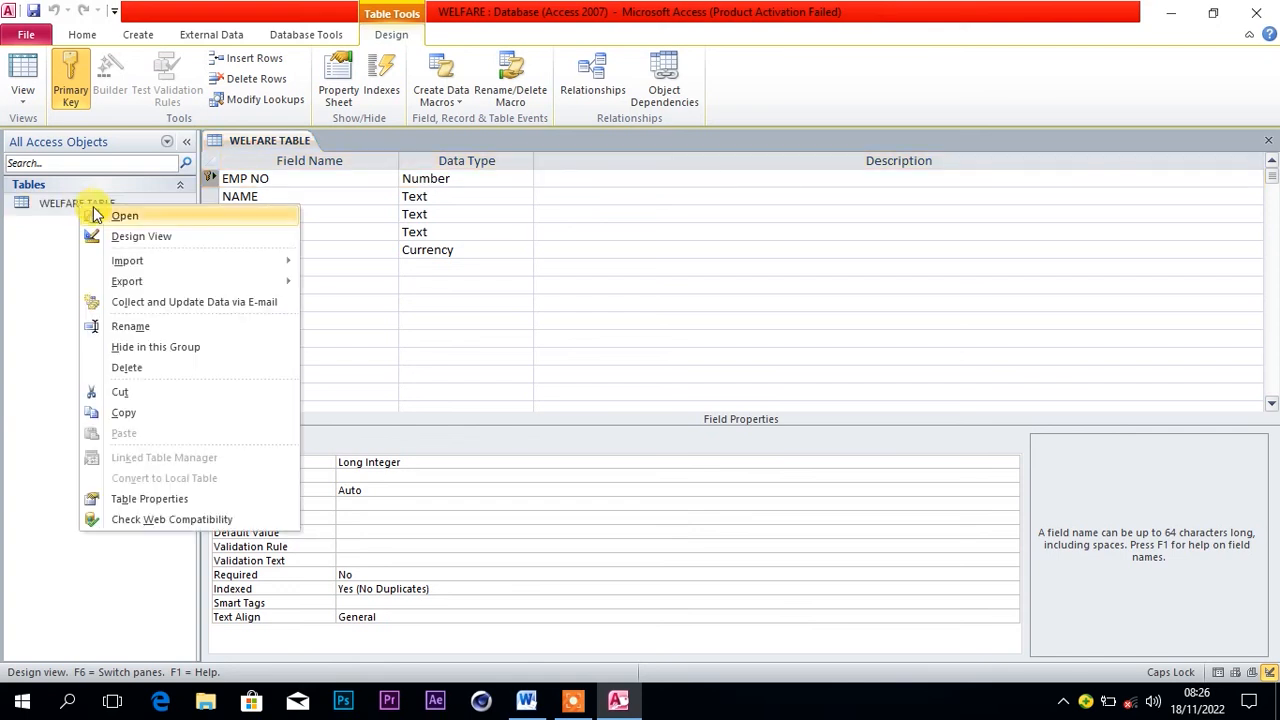
left_click(116, 217)
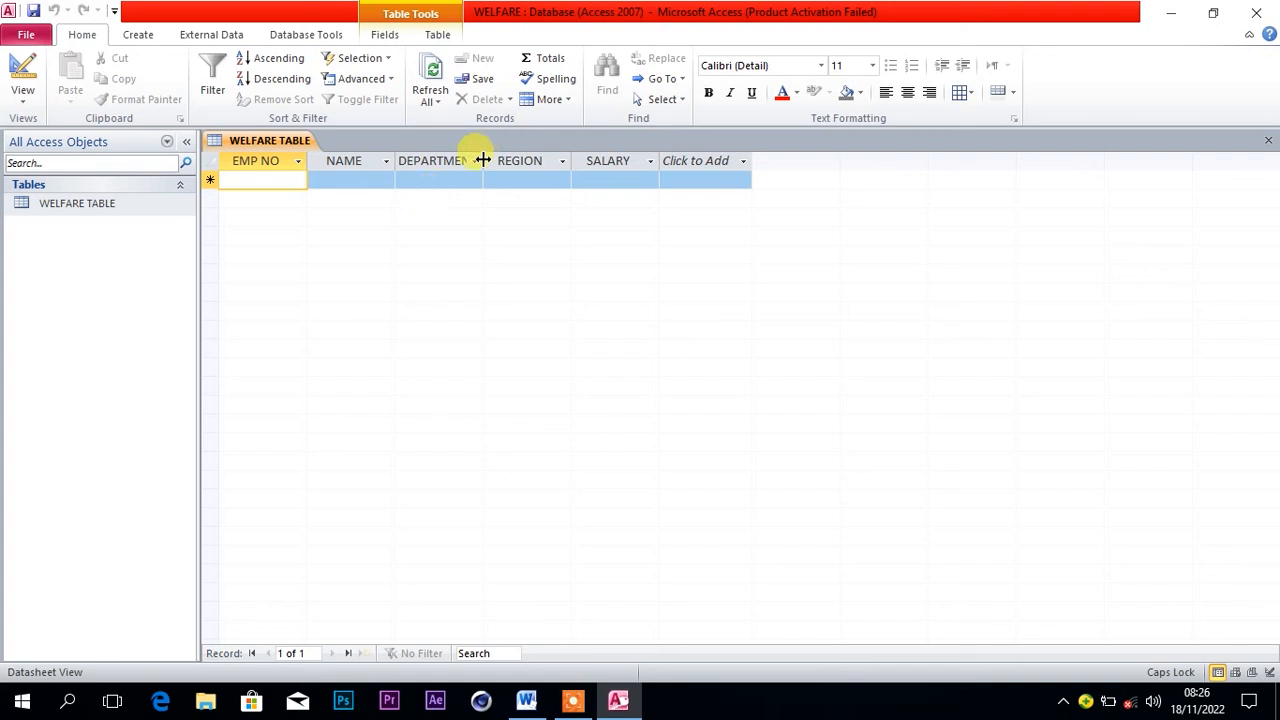
left_click_drag(488, 160, 494, 160)
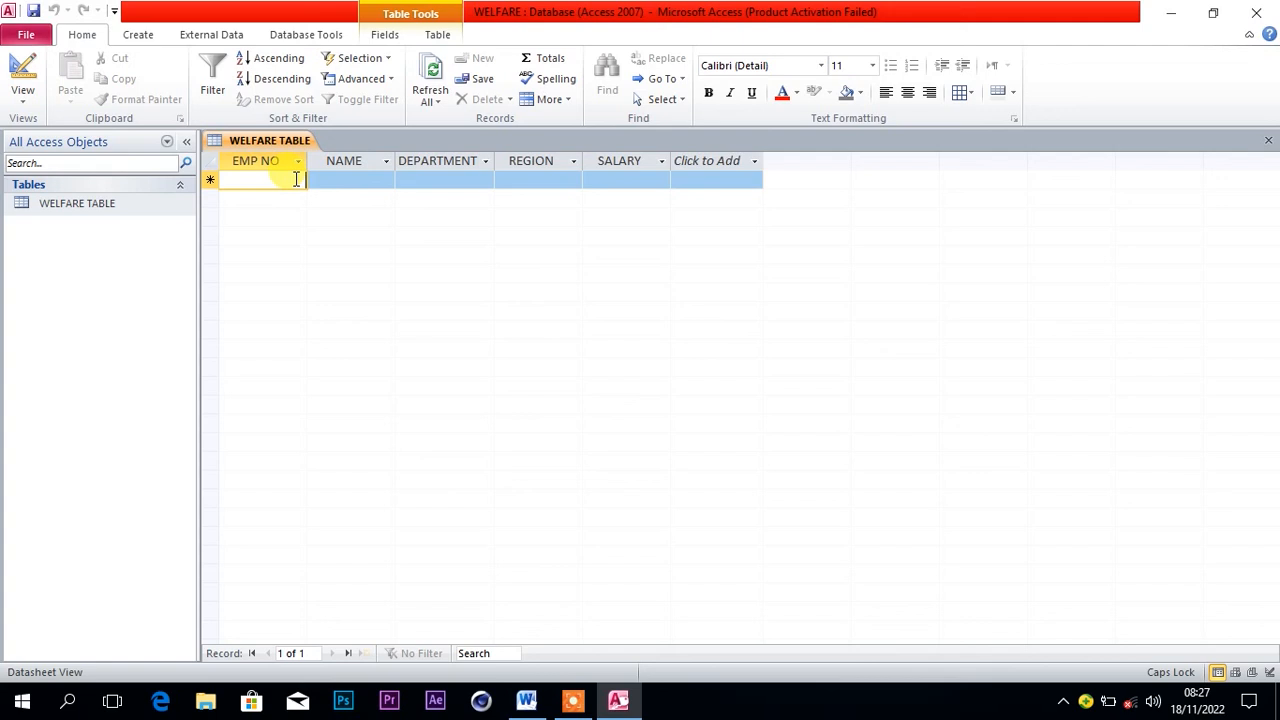
Copy the first employee's number from the Word table into the EMP NO field of the first Access record.
left_click(527, 703)
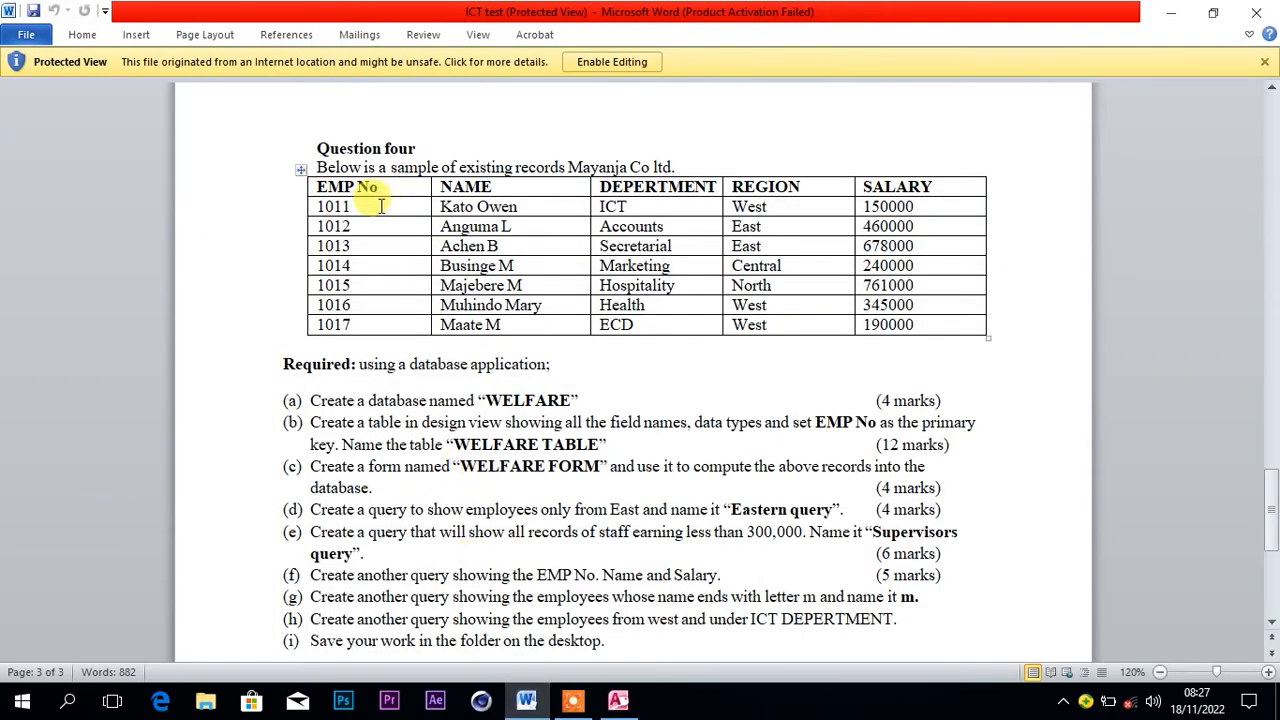
left_click_drag(357, 204, 308, 213)
key("ctrl+c")
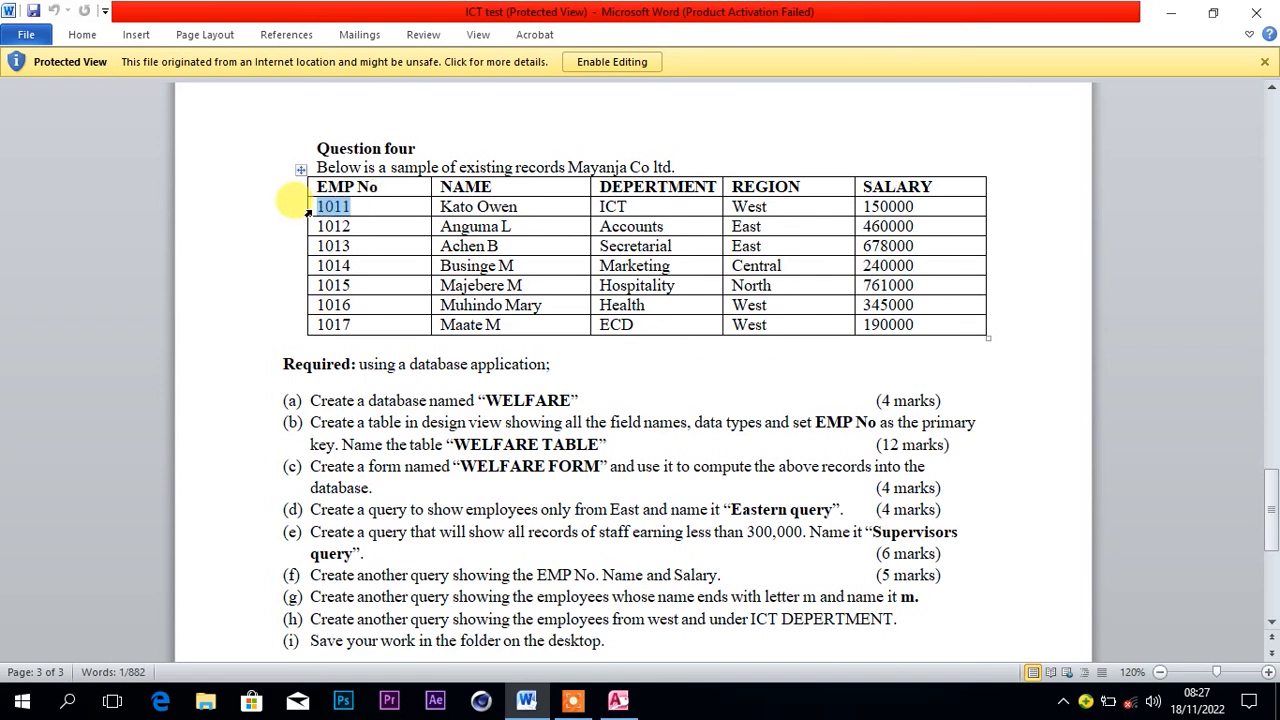
left_click(612, 703)
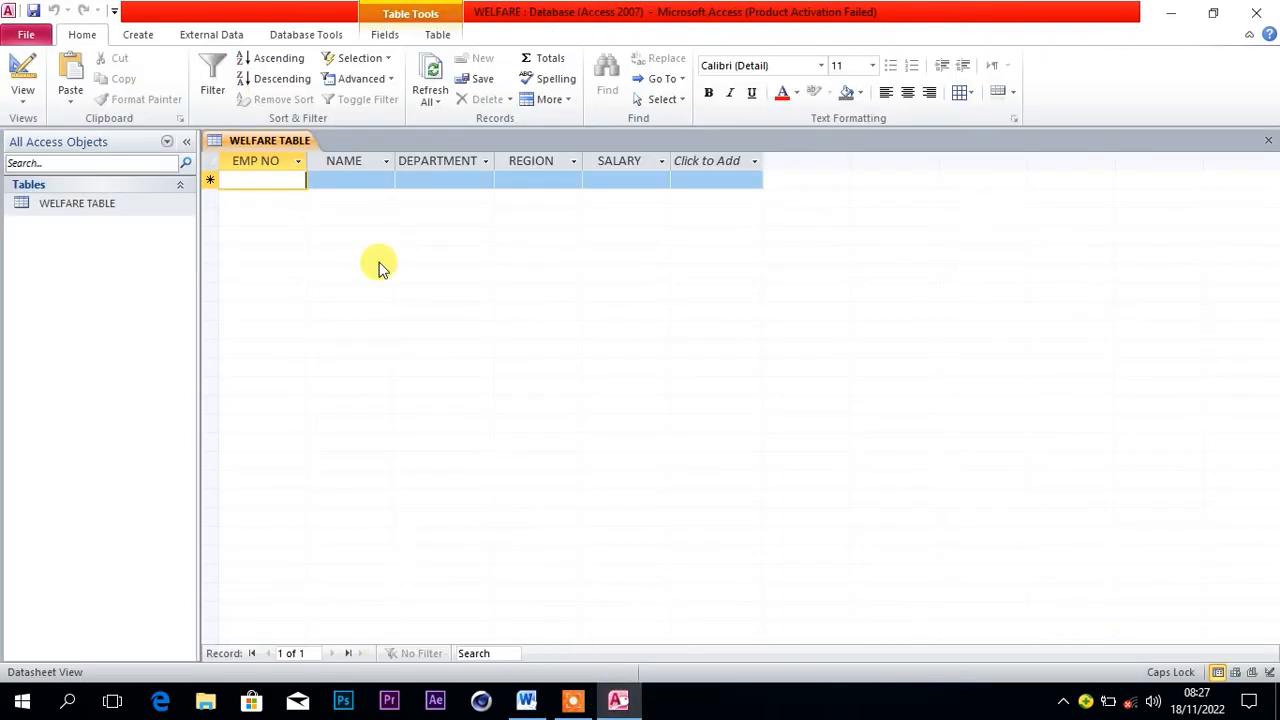
key("ctrl+v")
Copy the first employee's full name from the Word table into the NAME field of the same Access record.
left_click(381, 181)
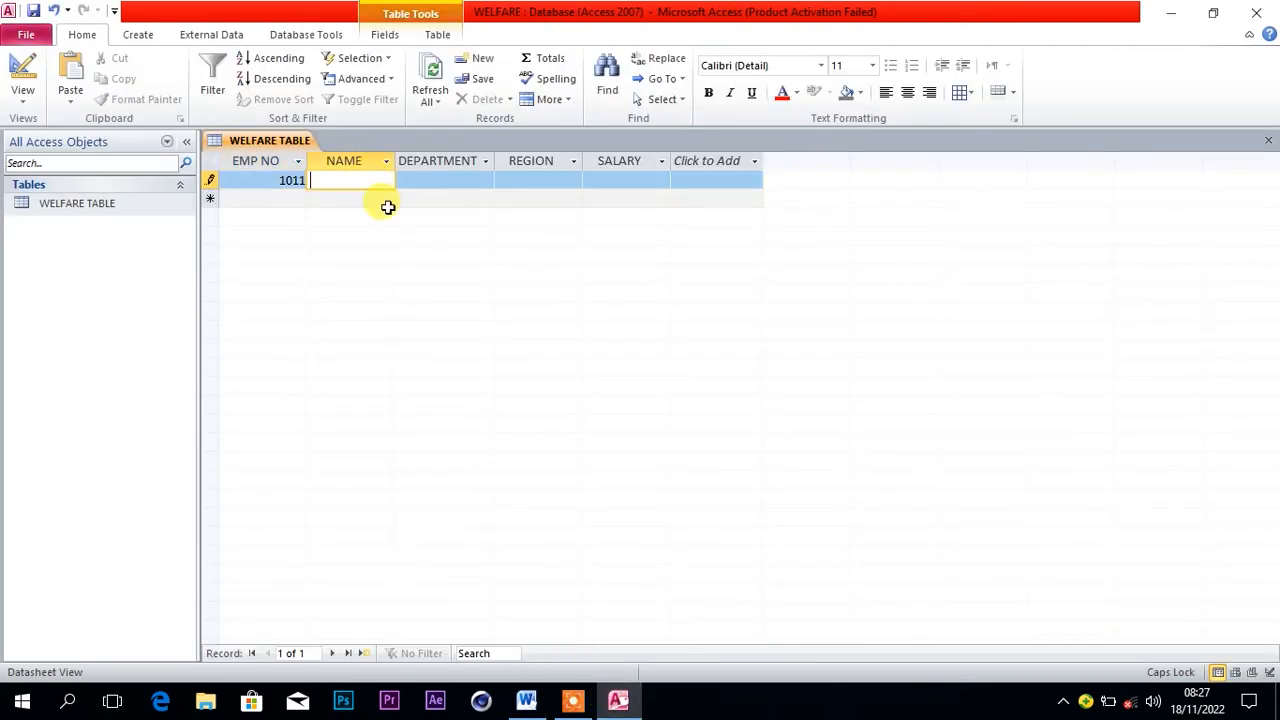
mouse_move(619, 705)
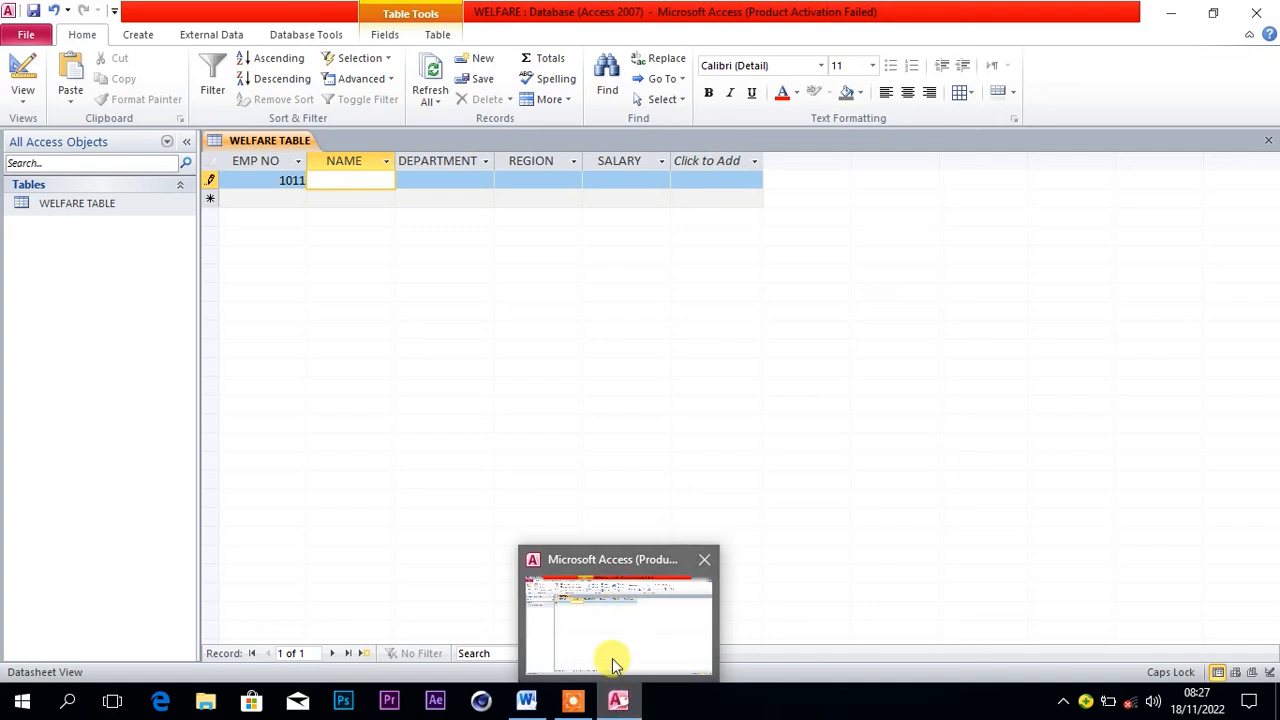
left_click(539, 711)
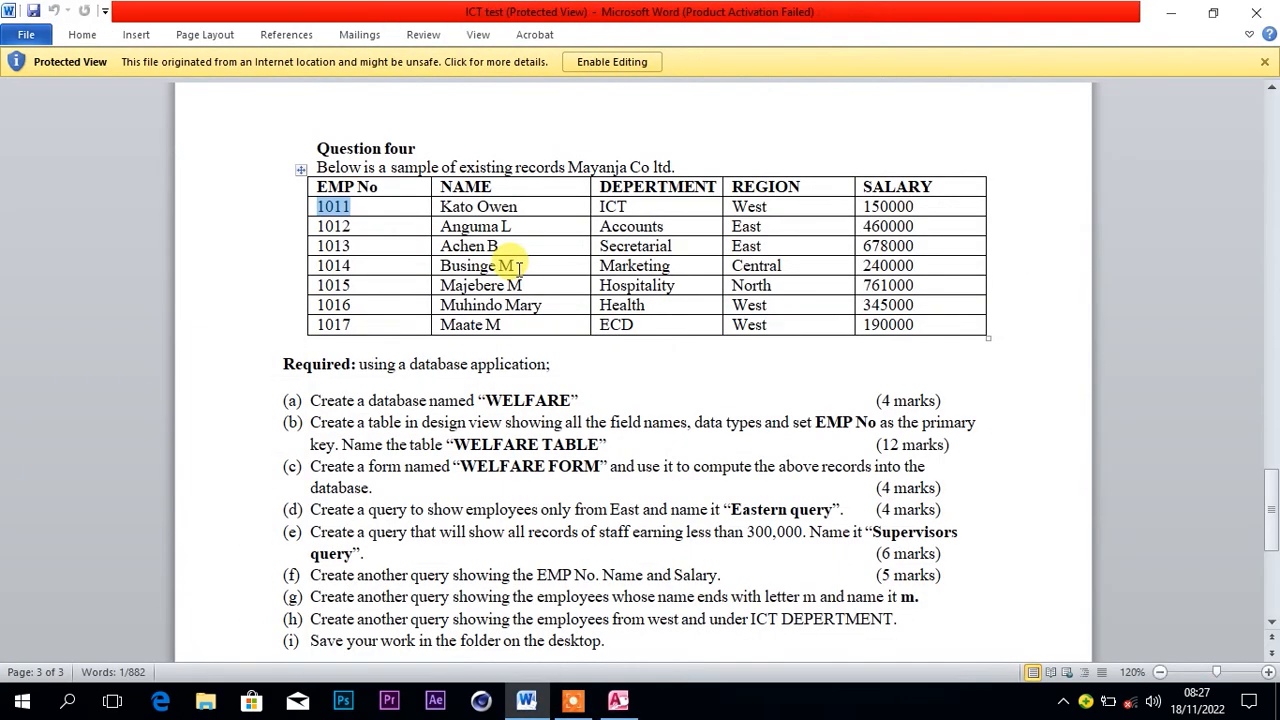
left_click(521, 206)
left_click_drag(521, 206, 452, 210)
key("ctrl+c")
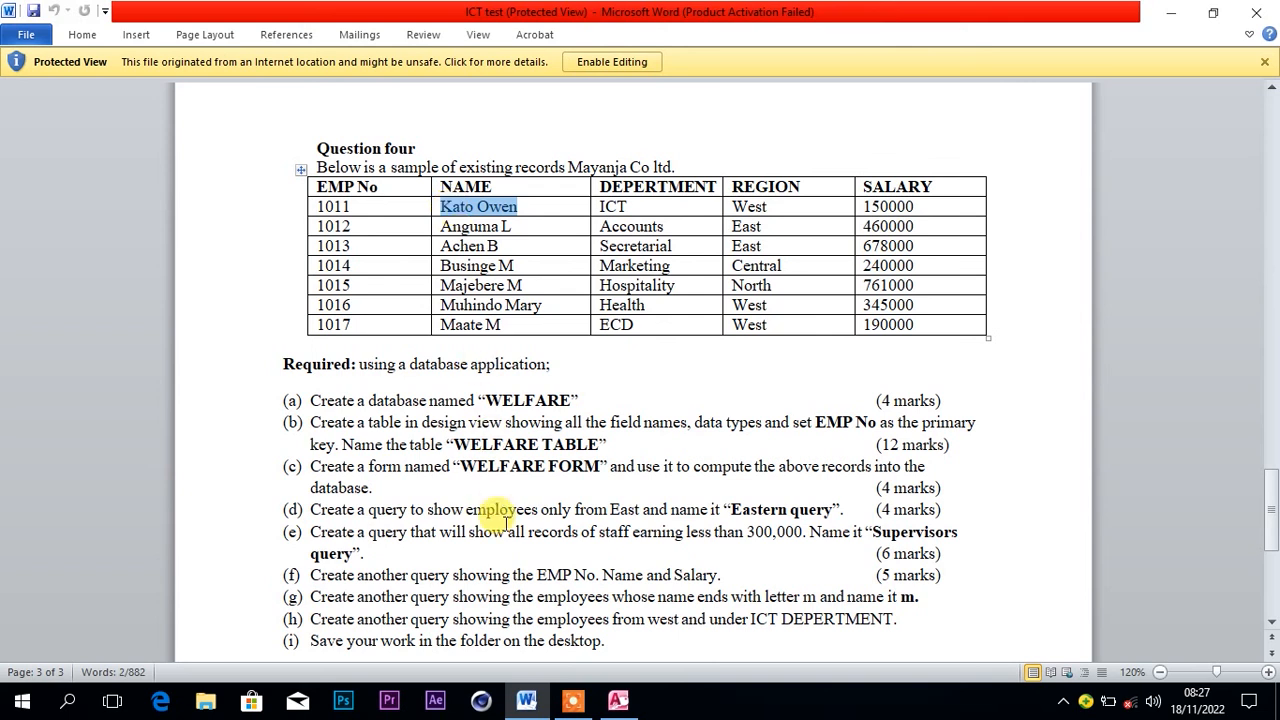
left_click(600, 662)
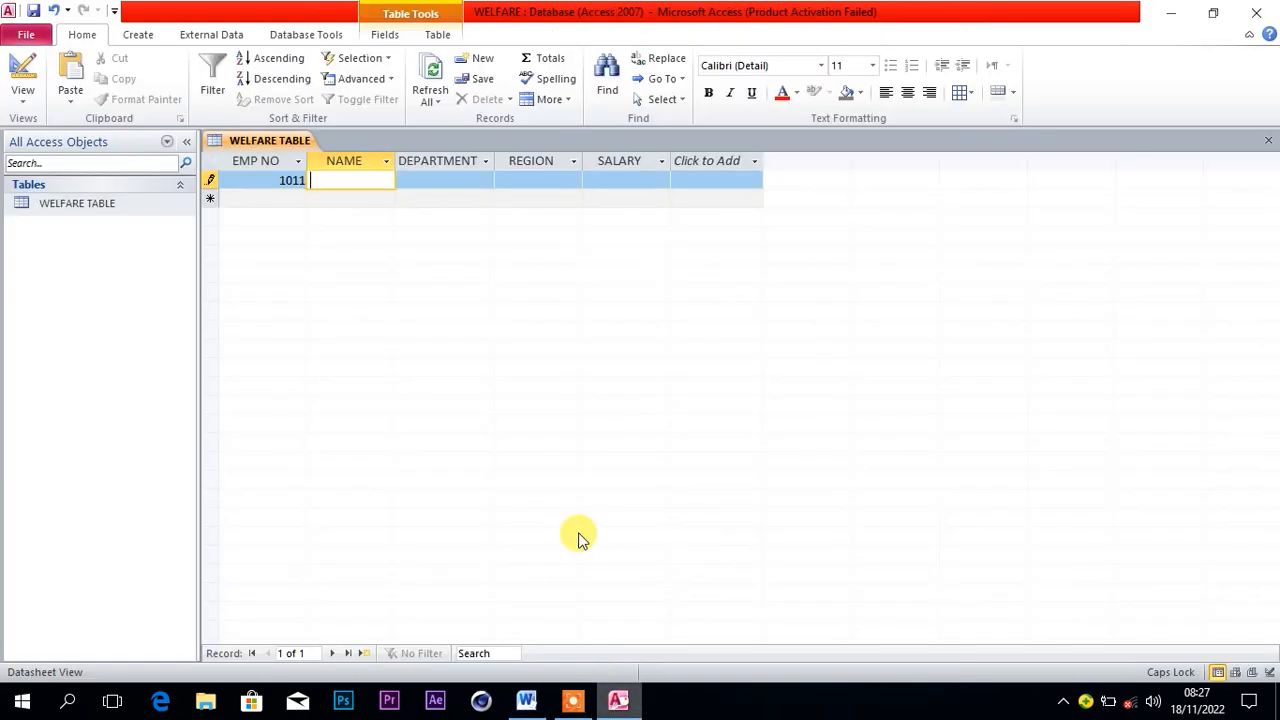
key("ctrl+v")
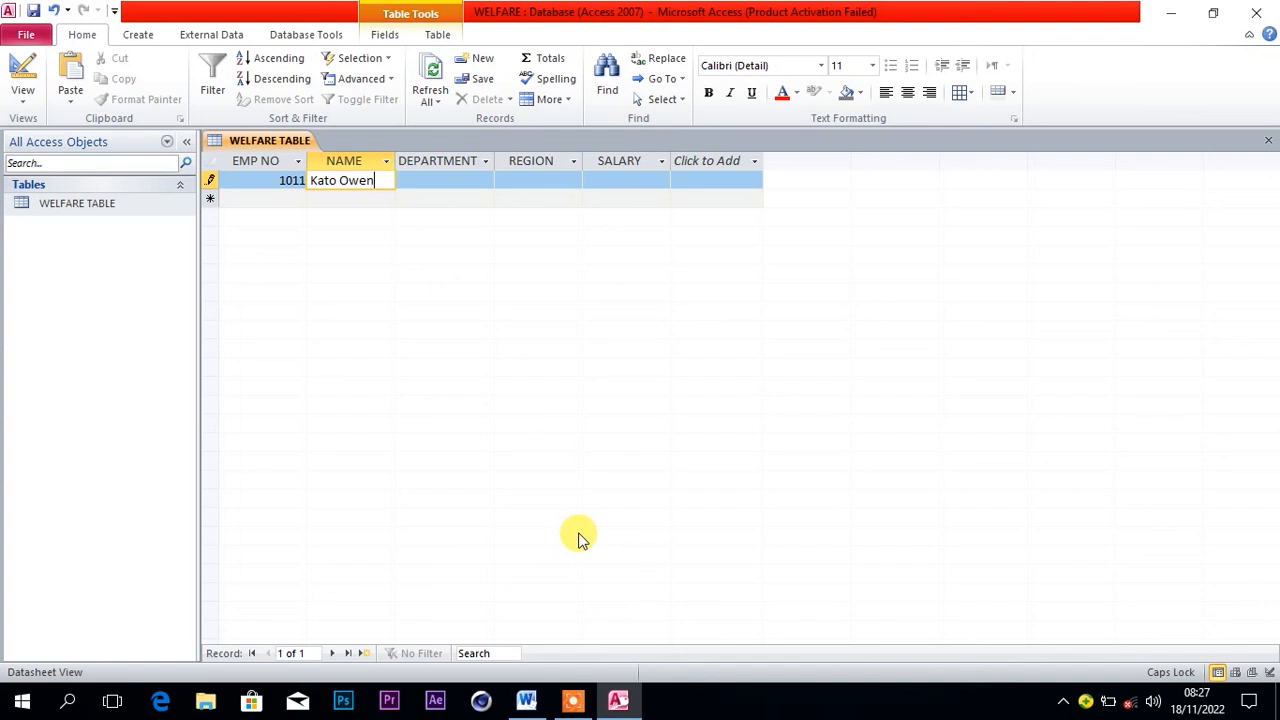
Copy ICT and West from the first Word table row into that record's DEPARTMENT and REGION fields in Access.
left_click(478, 180)
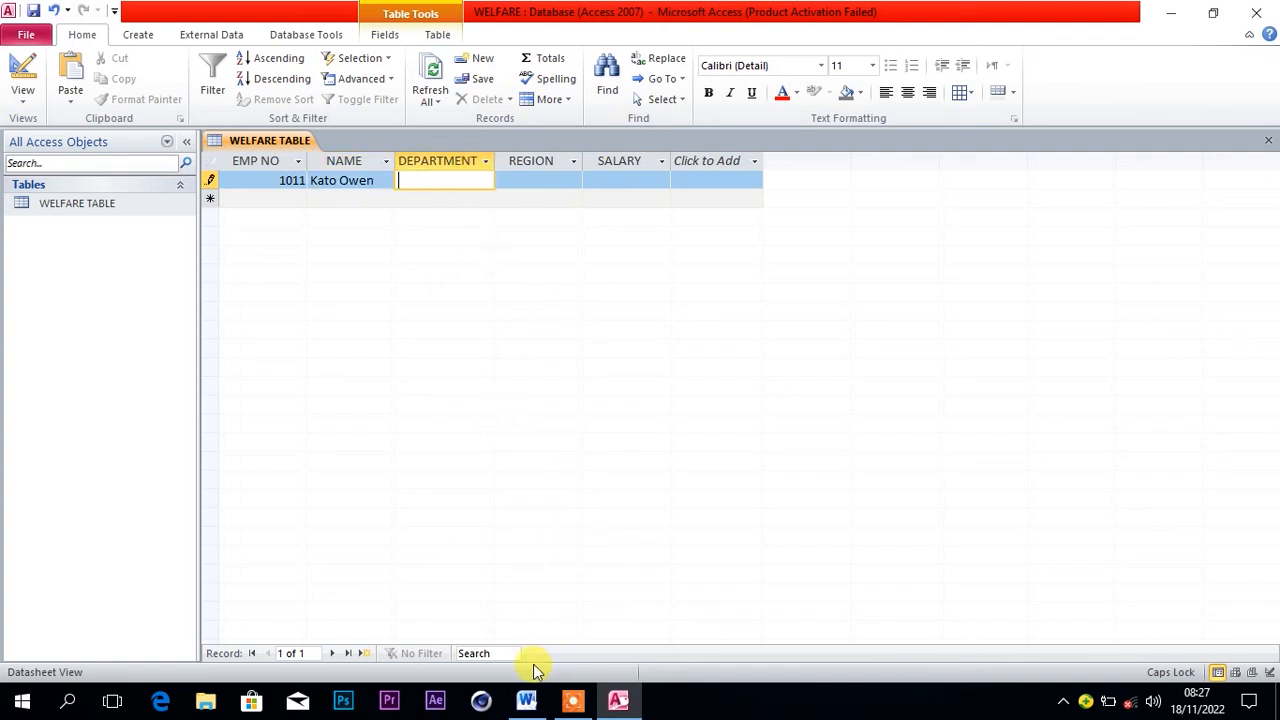
left_click(526, 700)
left_click_drag(664, 208, 600, 206)
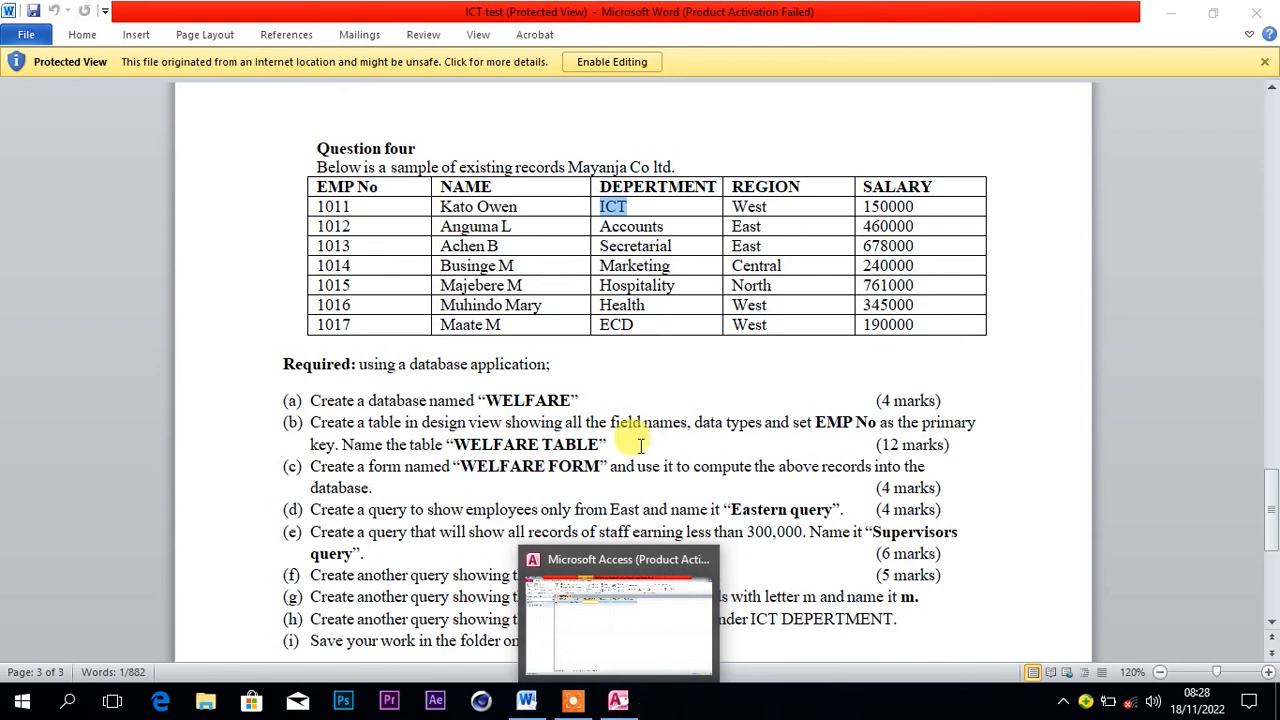
left_click(612, 705)
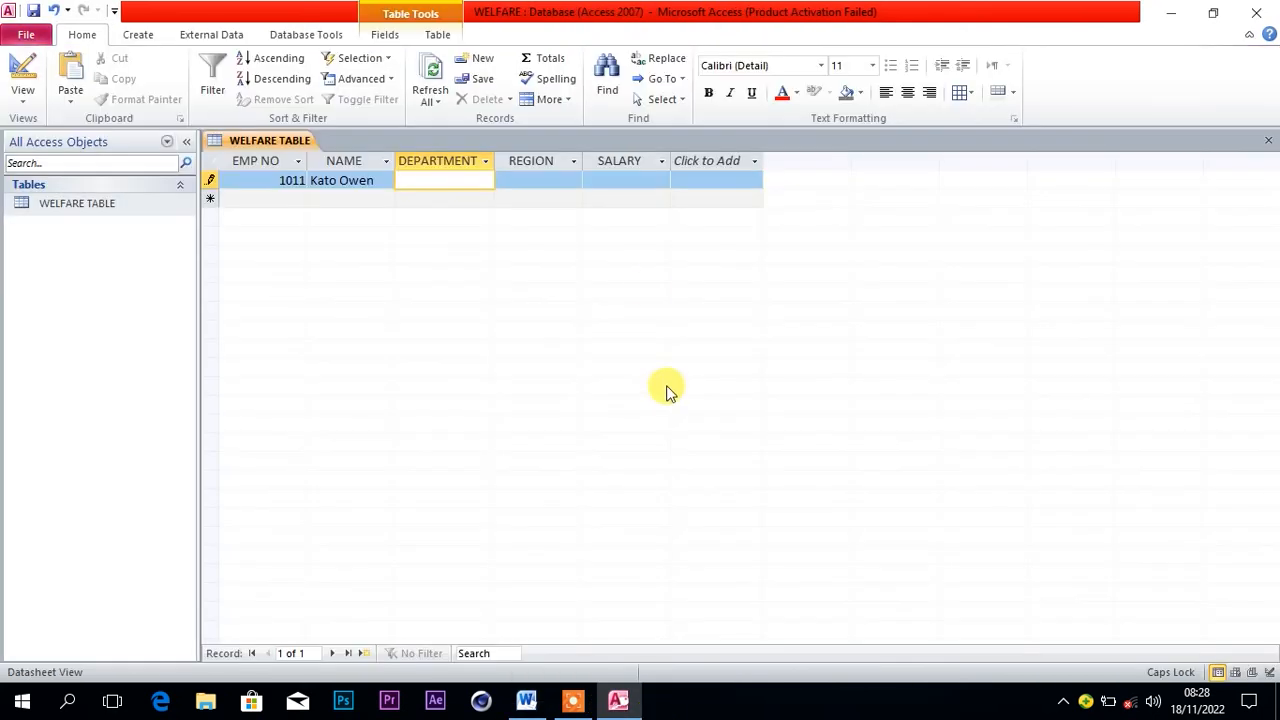
left_click(548, 180)
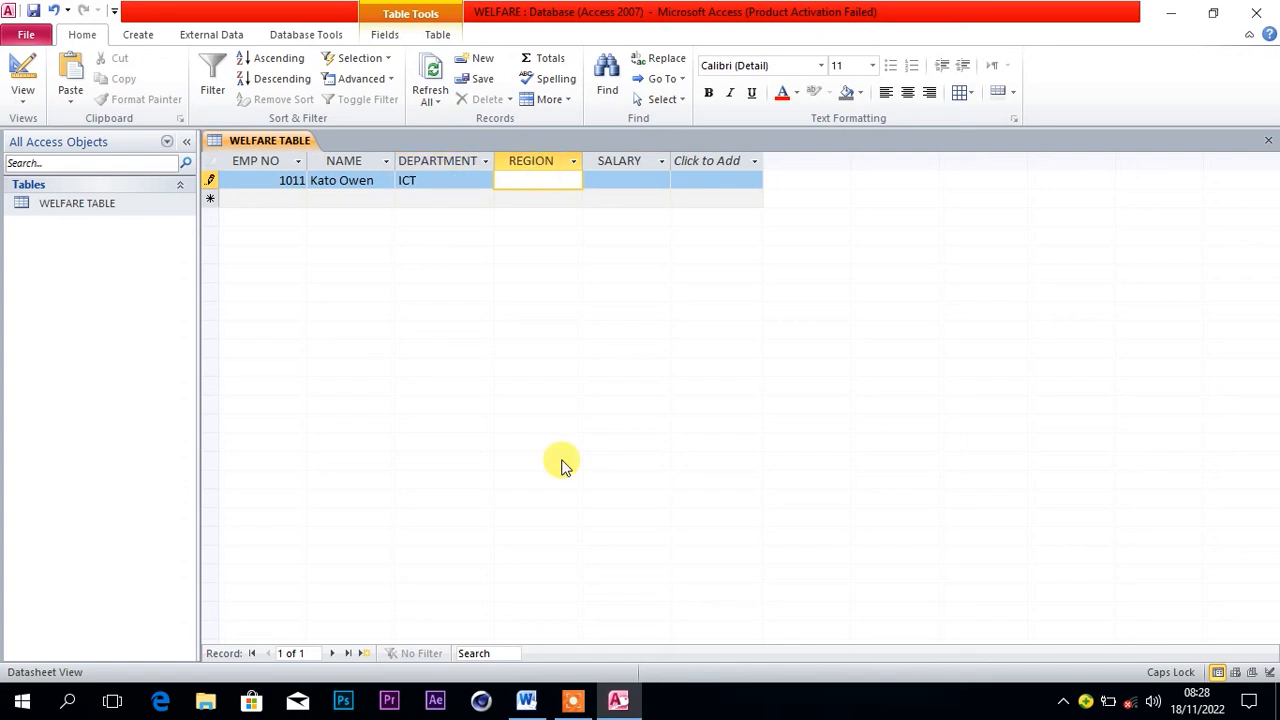
left_click(535, 703)
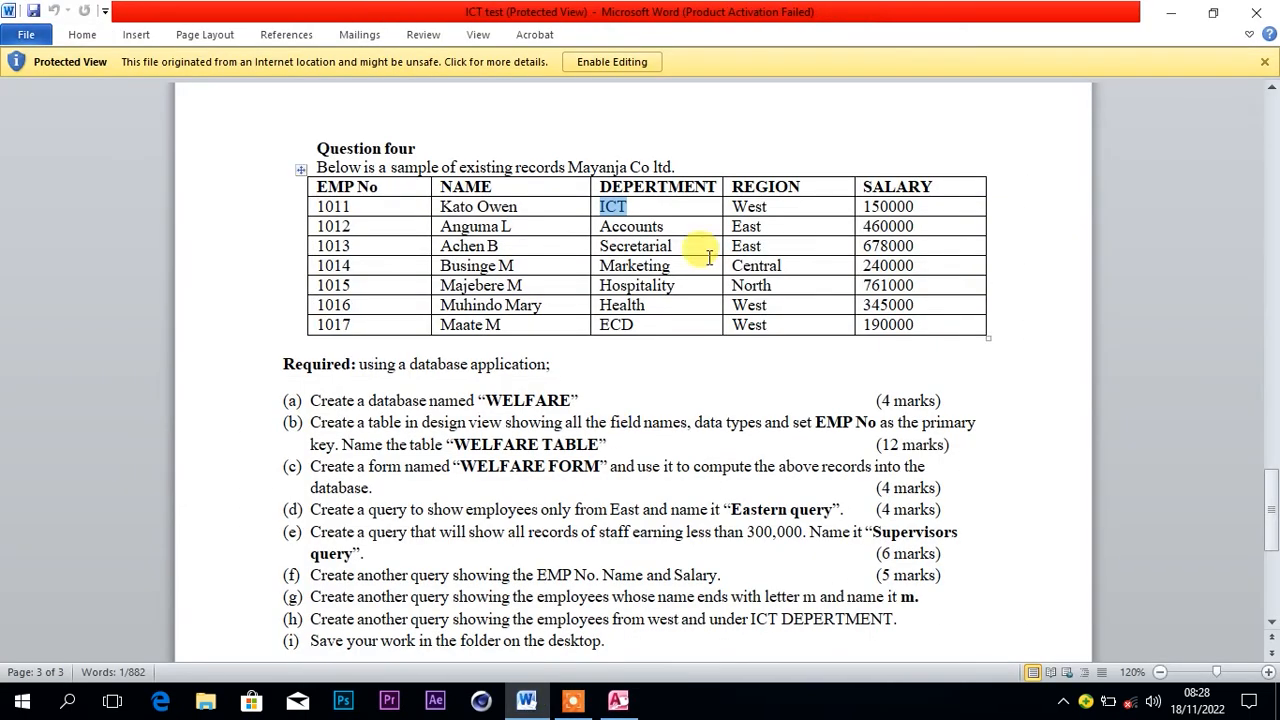
left_click(768, 207)
left_click_drag(768, 207, 736, 206)
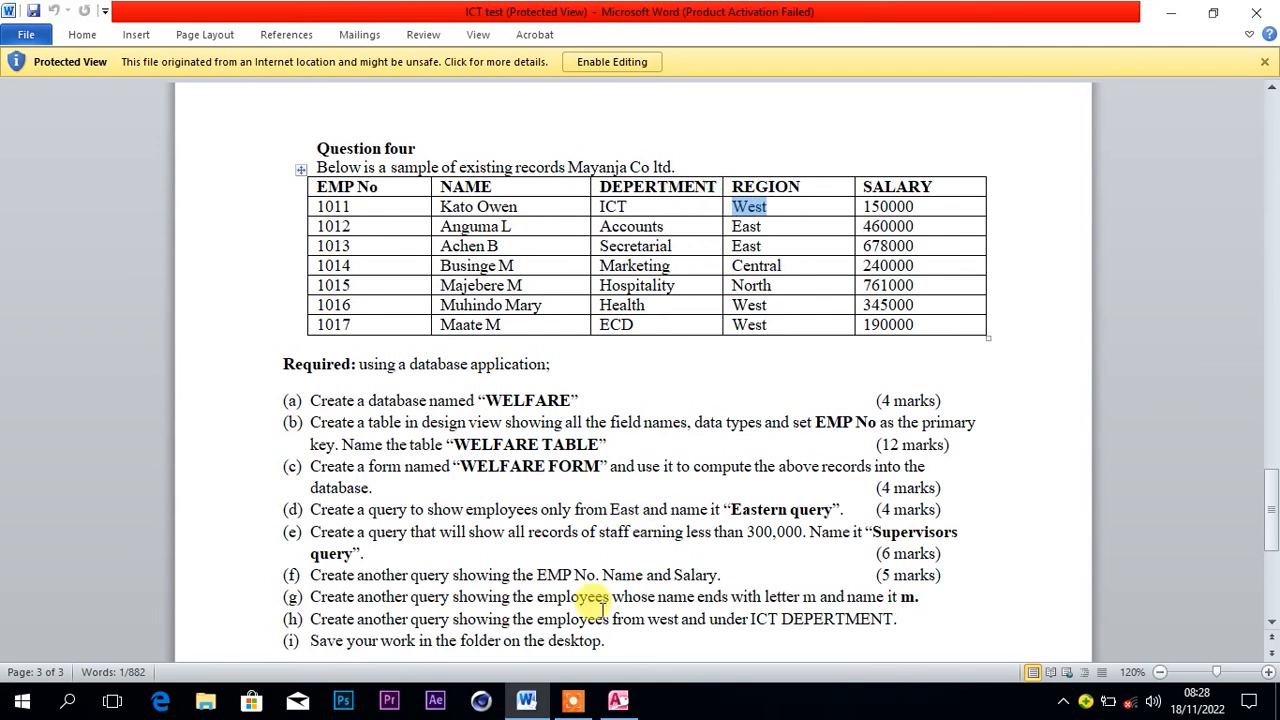
left_click(612, 705)
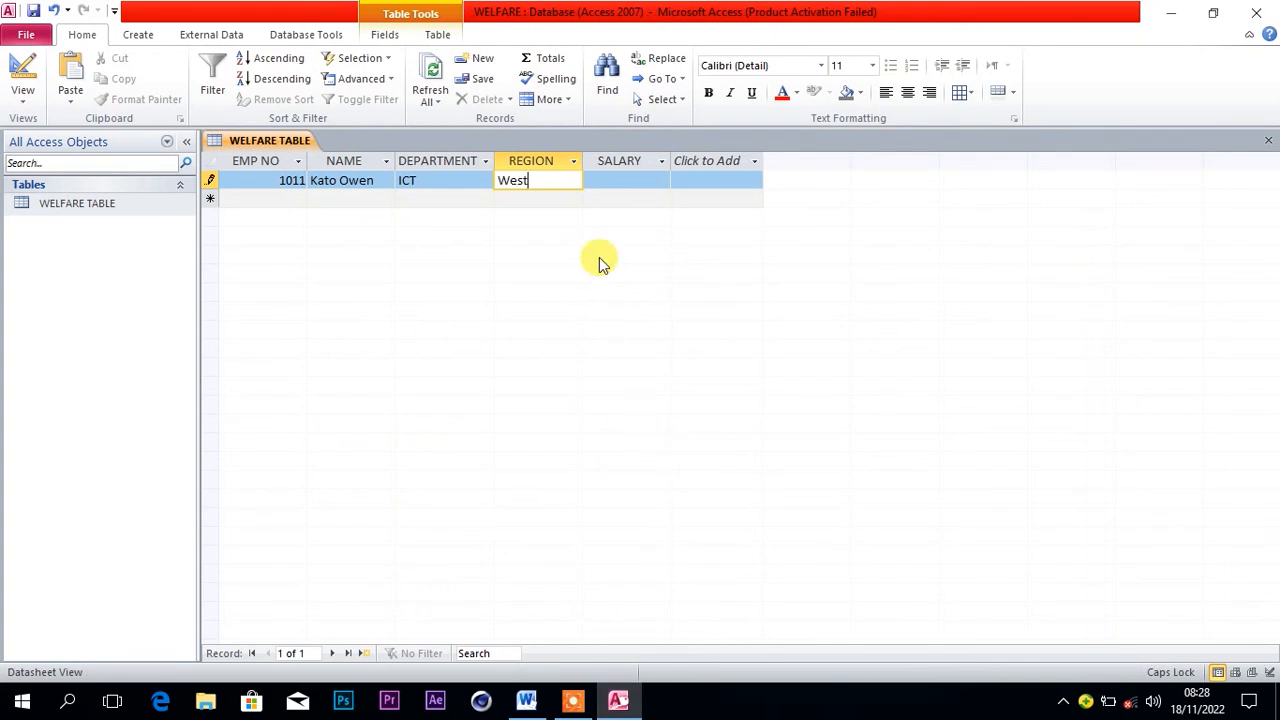
Copy the salary 150000 from the first Word table row into the first record's SALARY field in Access.
left_click(626, 180)
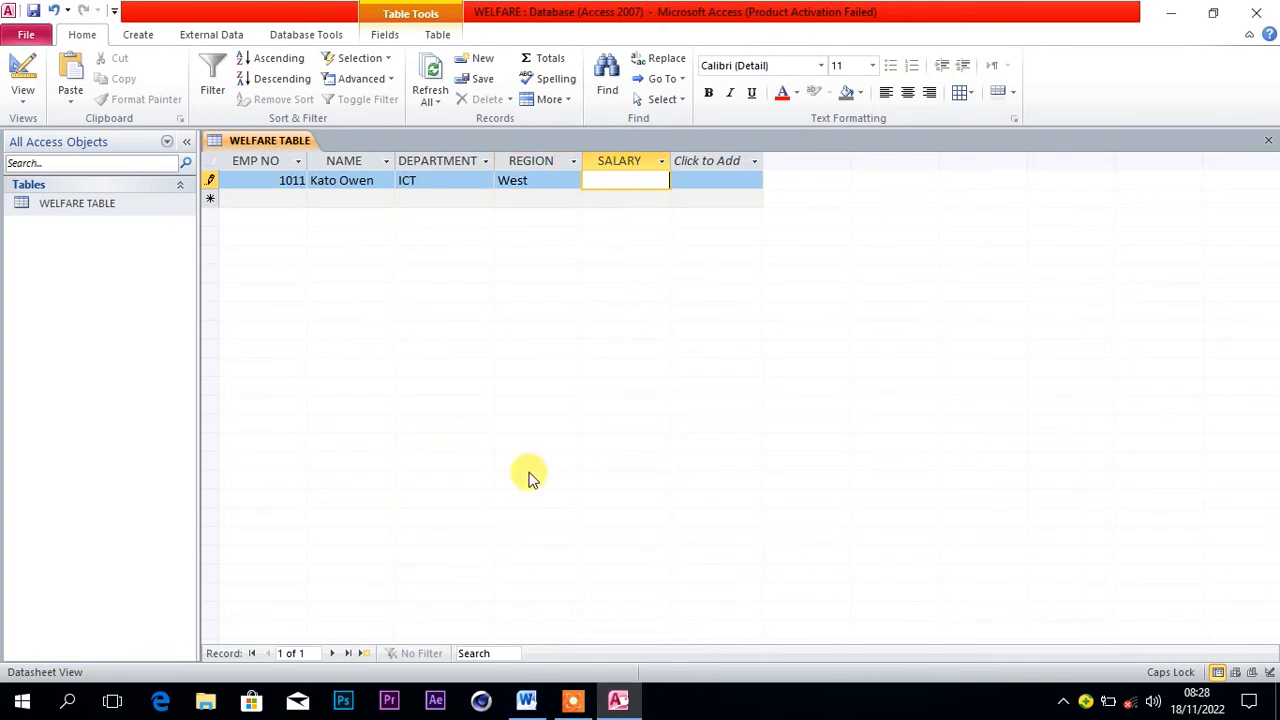
left_click(526, 700)
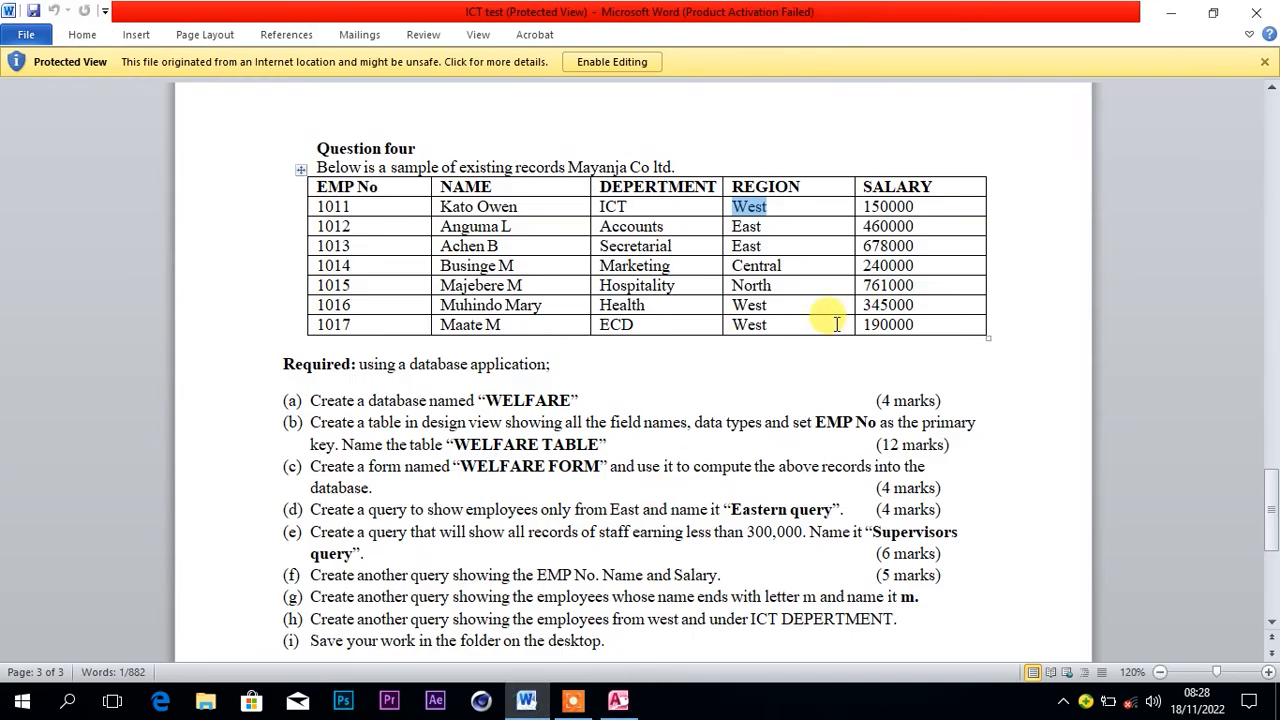
left_click_drag(914, 206, 875, 208)
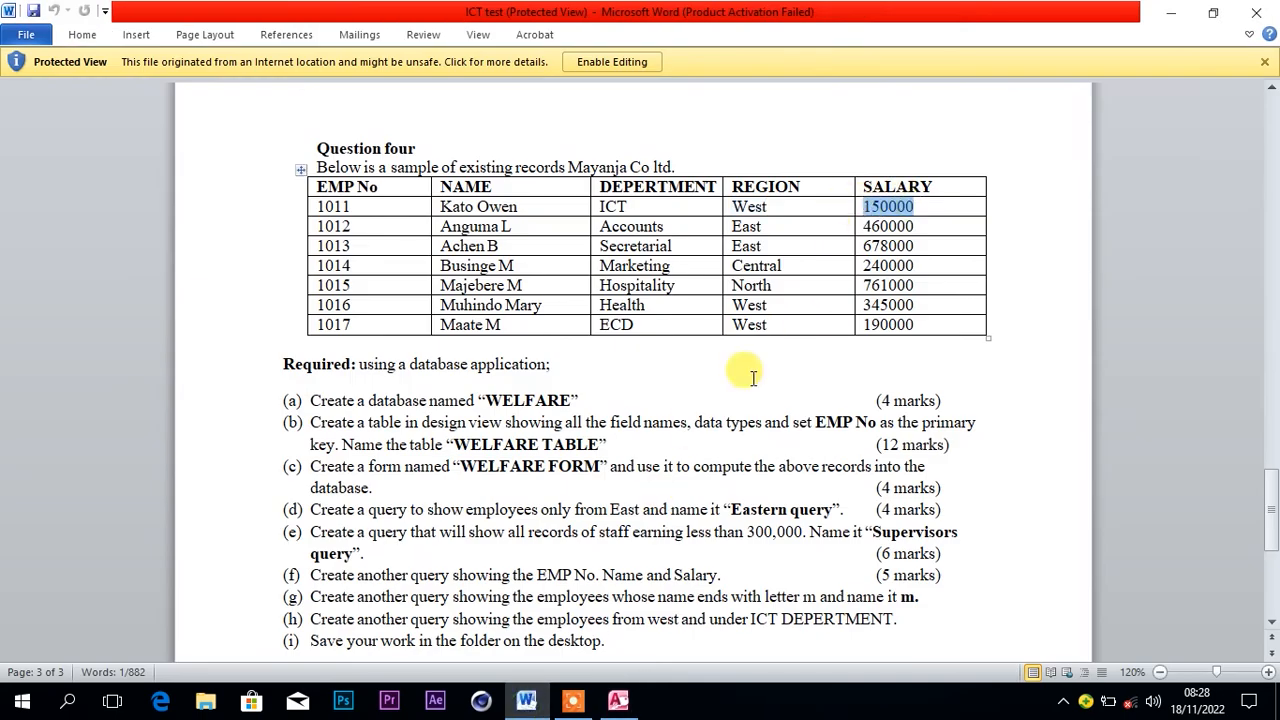
left_click(618, 700)
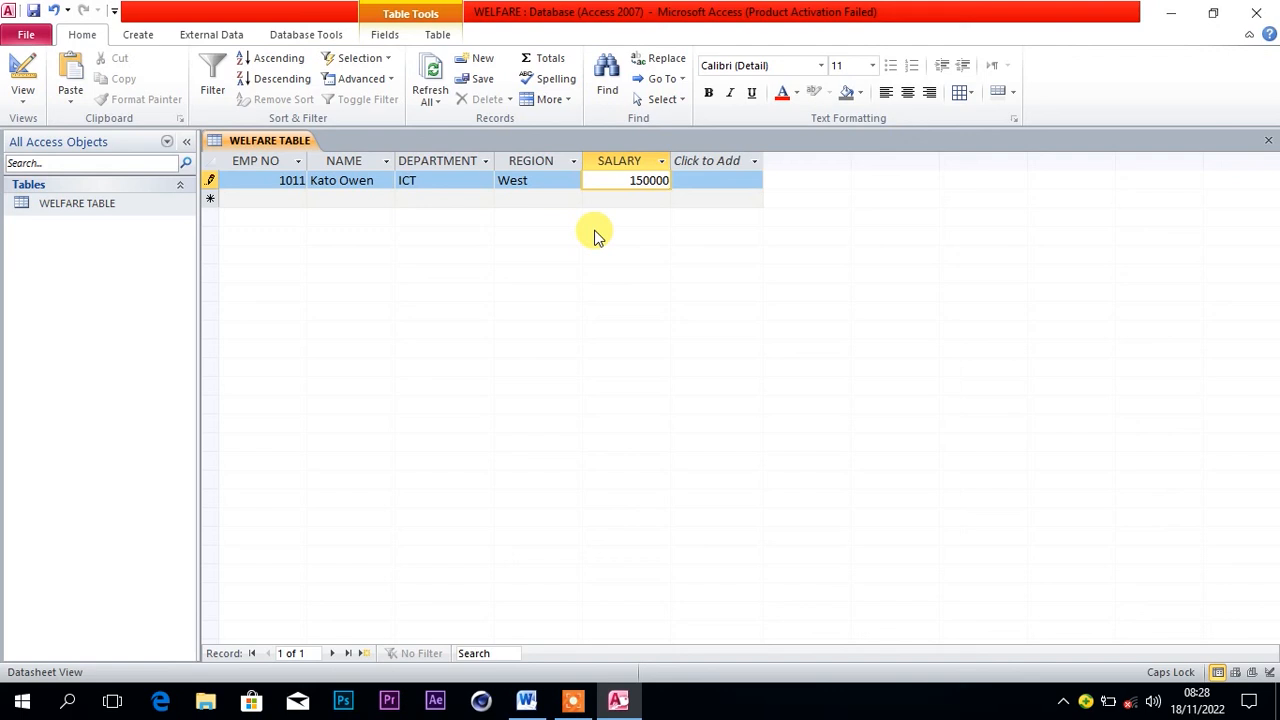
Start a second Access record by copying the second employee's number from Word into EMP NO.
left_click(268, 200)
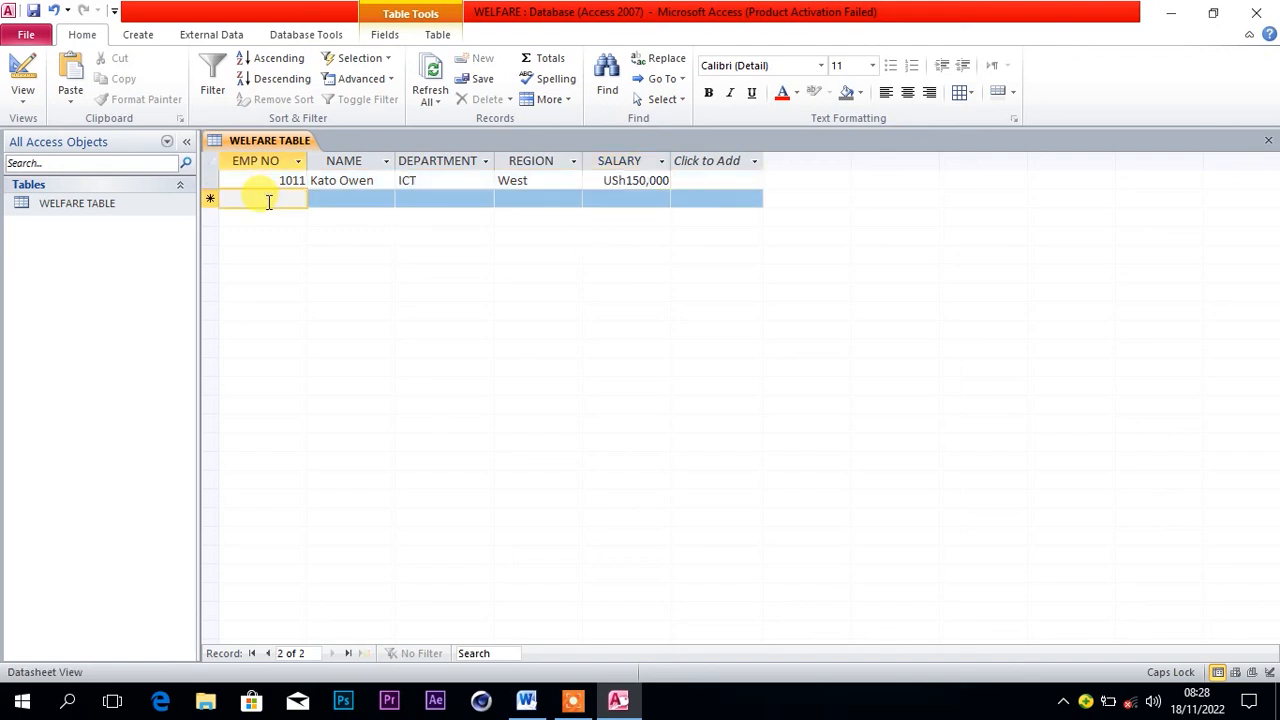
mouse_move(527, 700)
left_click(465, 545)
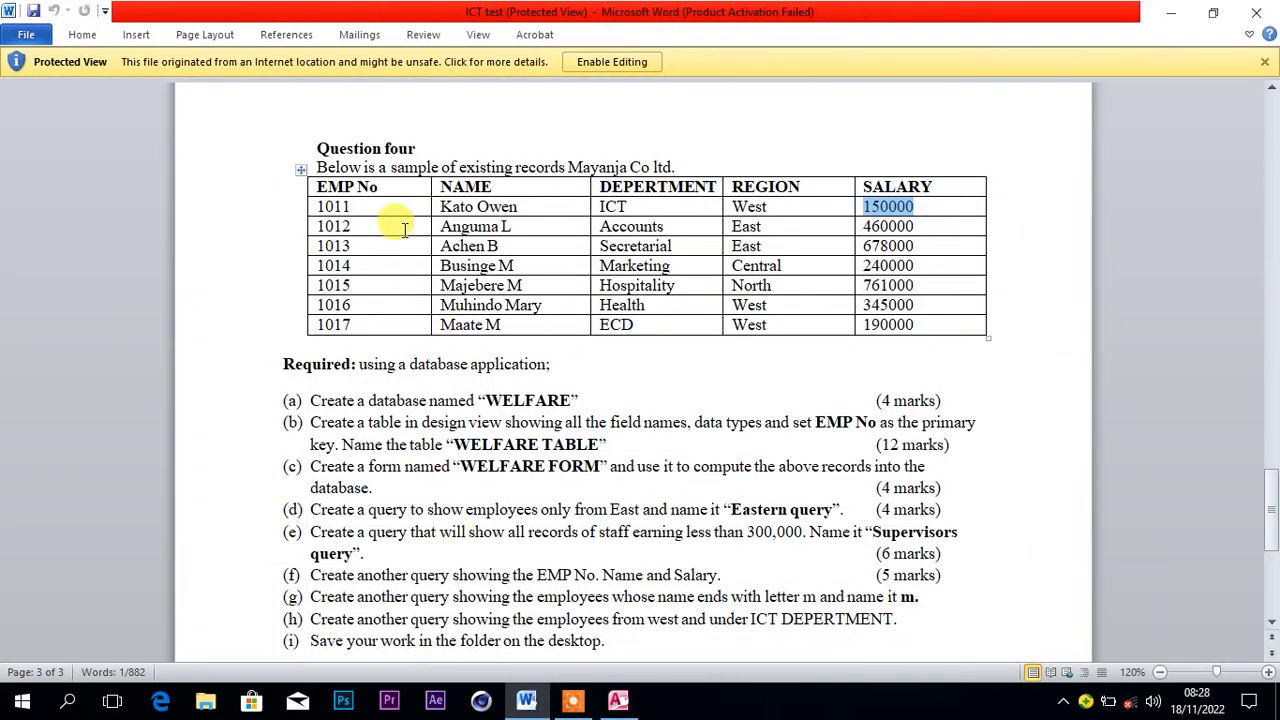
left_click_drag(352, 227, 330, 227)
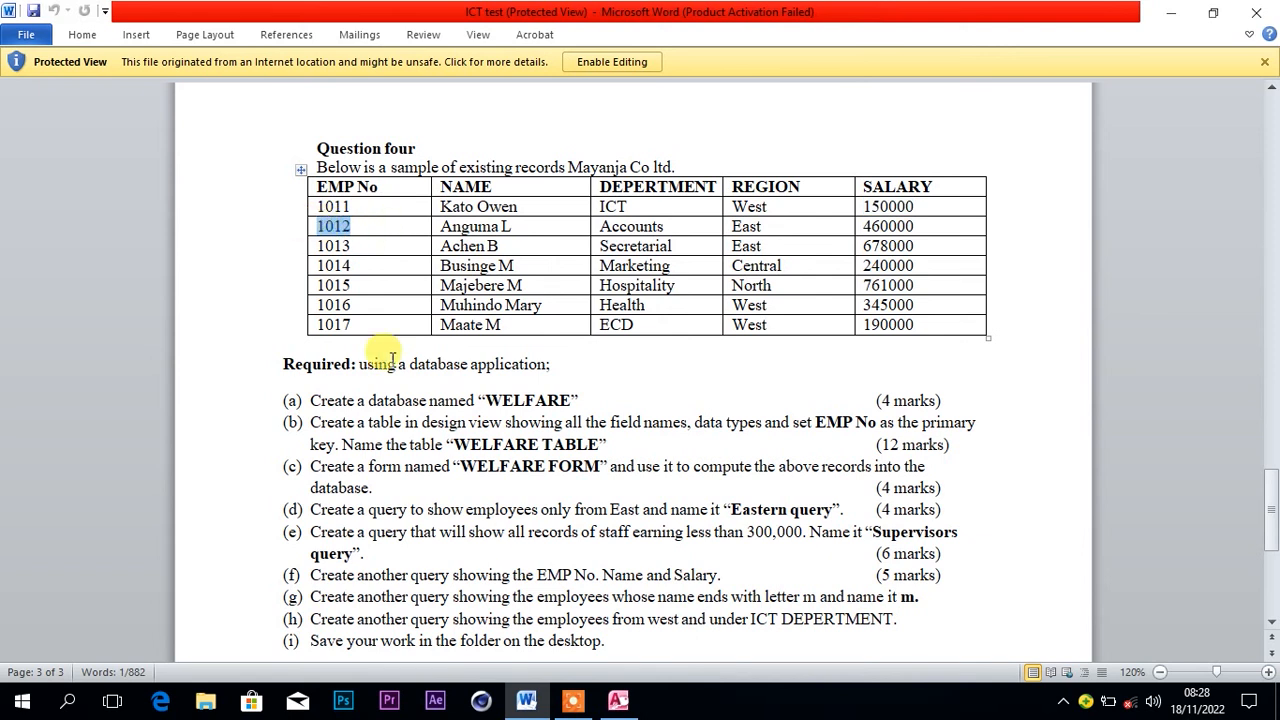
mouse_move(575, 706)
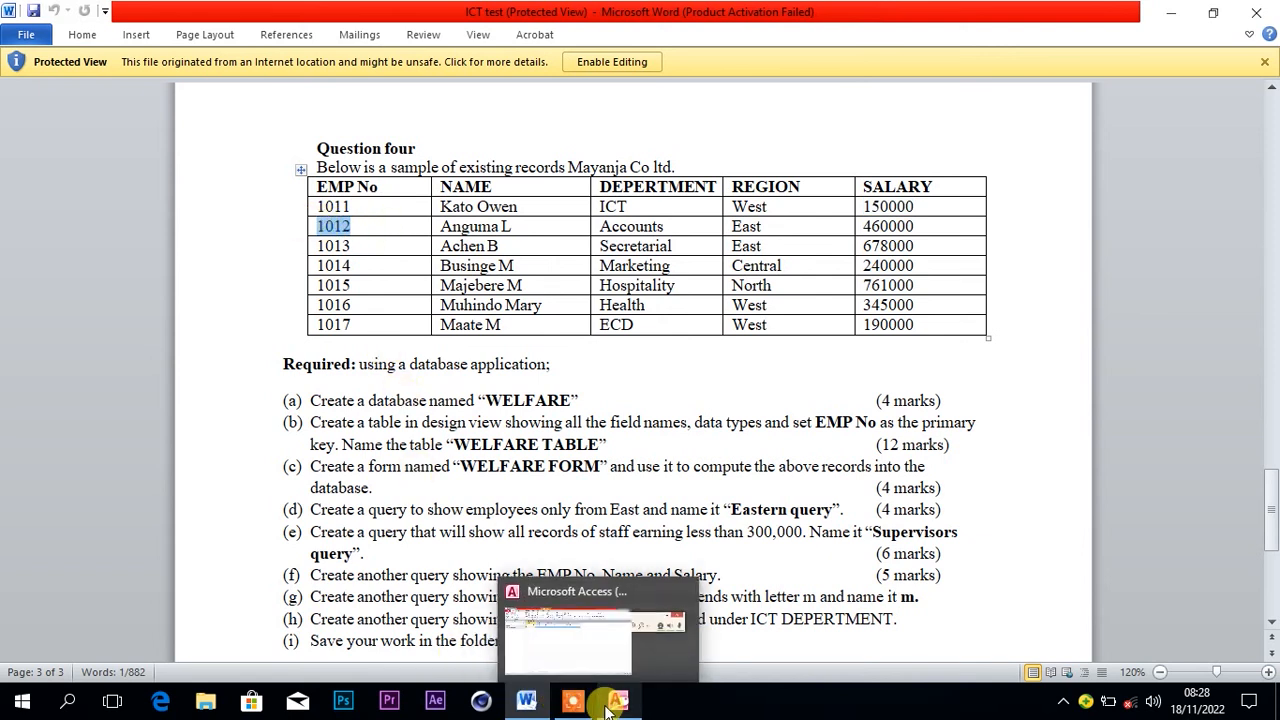
left_click(575, 706)
type("1012")
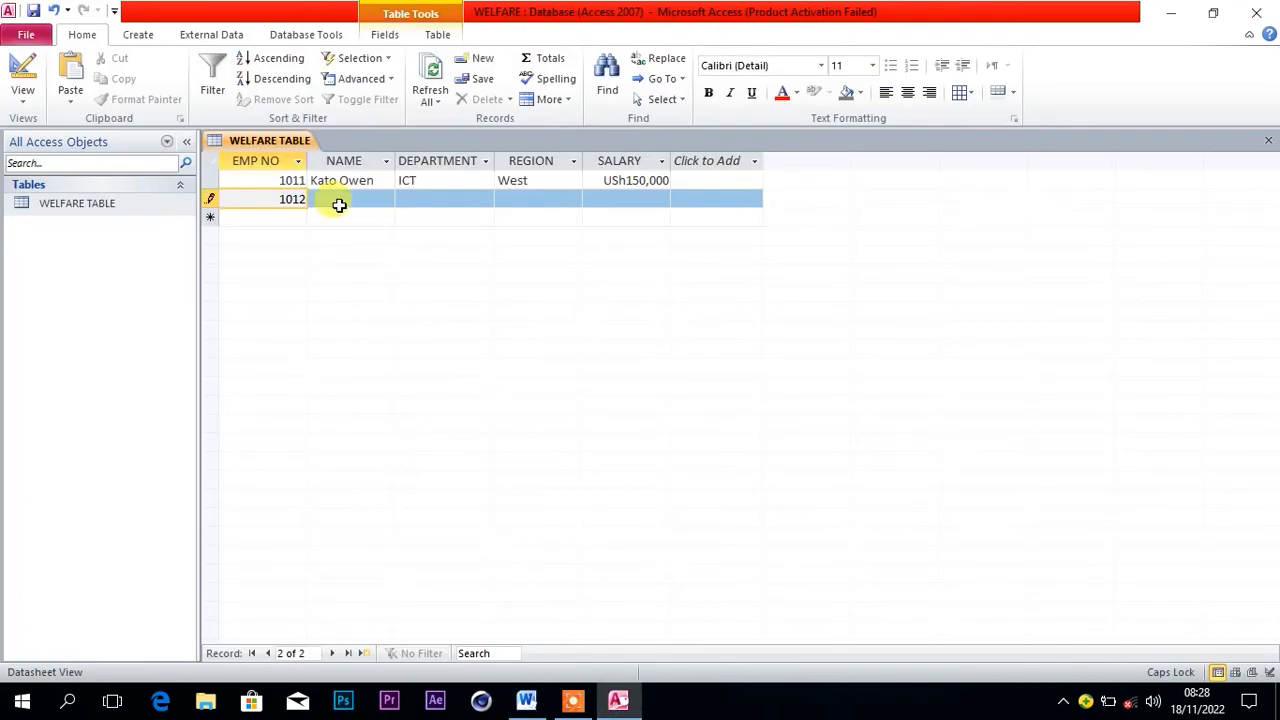
Copy the second employee's name and the department Accounts from Word into the second Access record's NAME and DEPARTMENT fields.
left_click(339, 205)
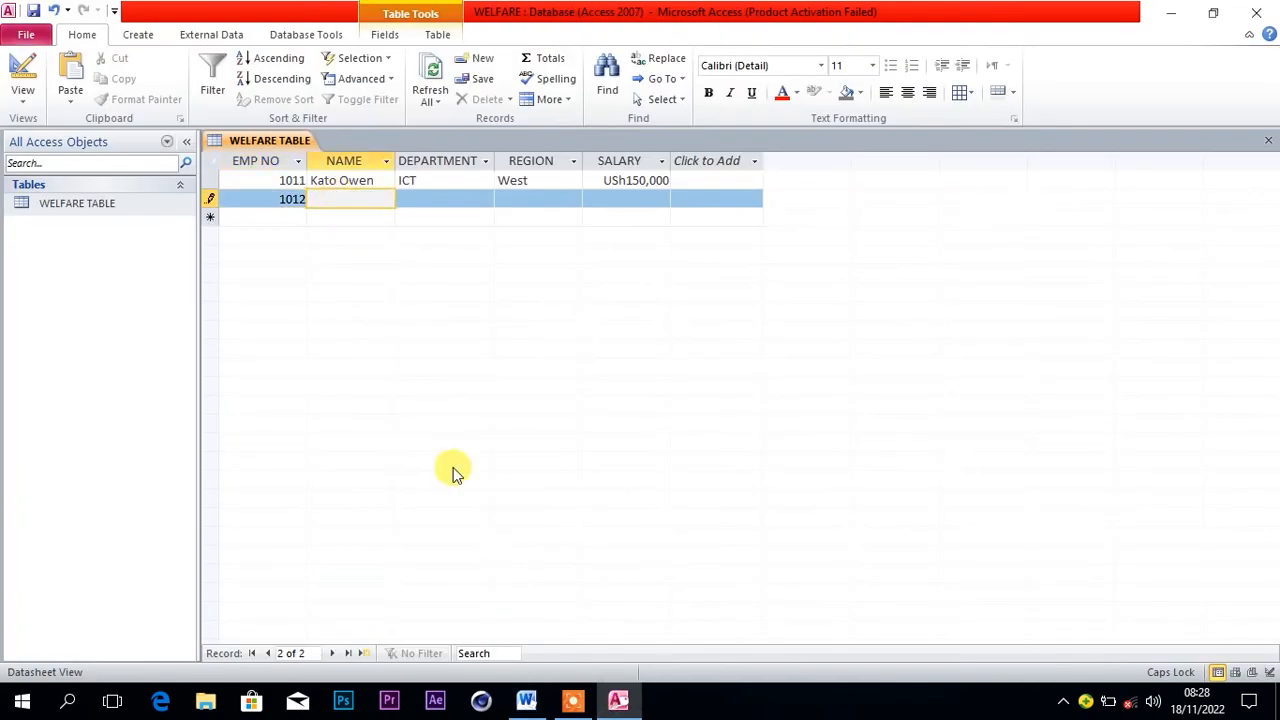
left_click(524, 690)
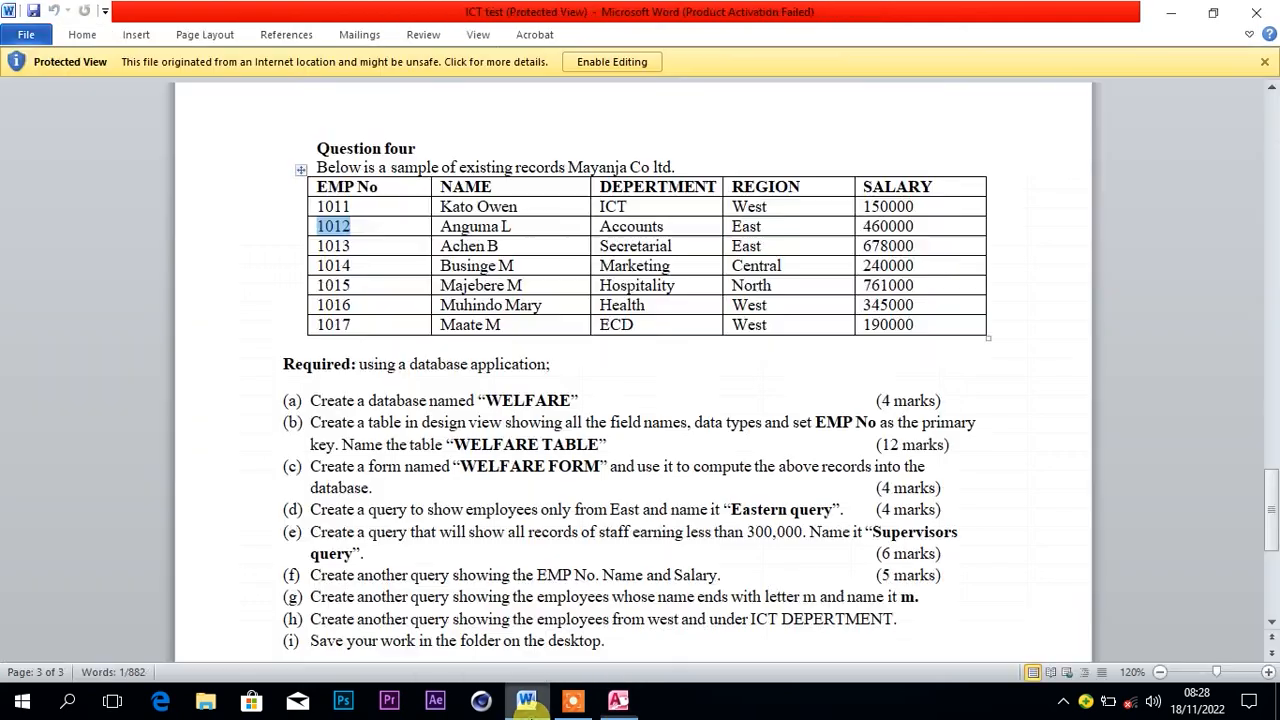
left_click_drag(512, 226, 481, 226)
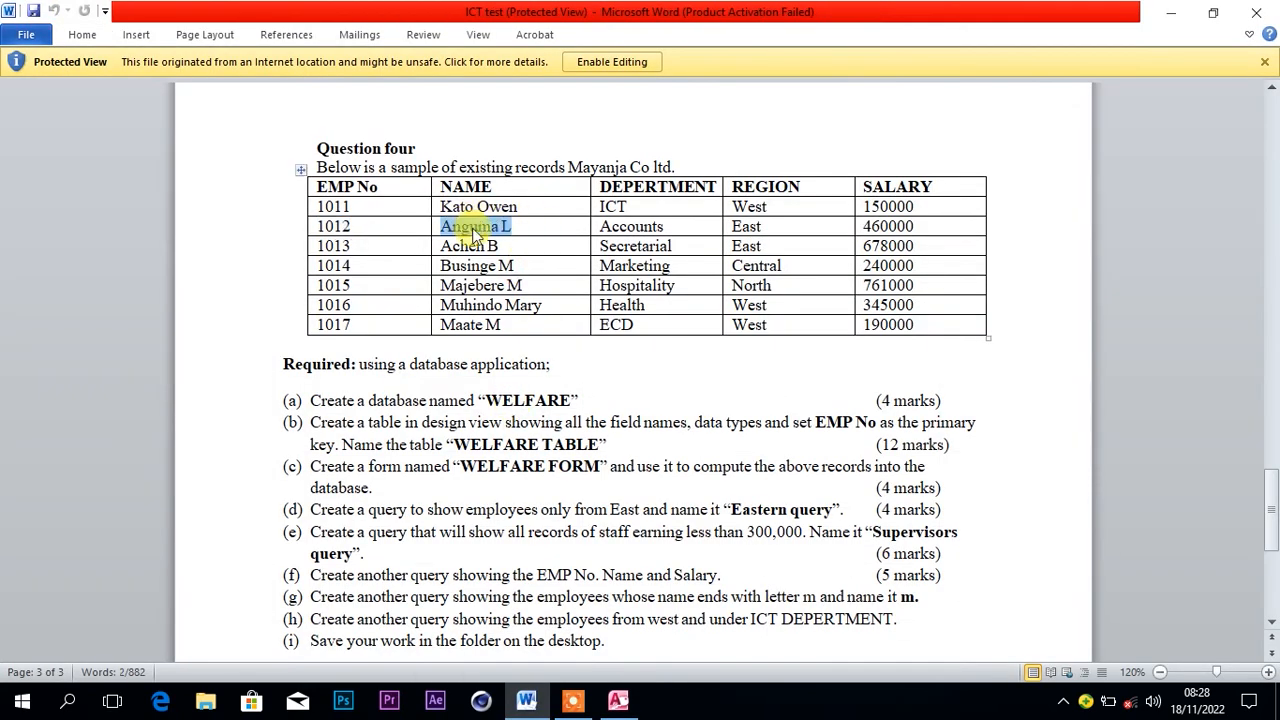
left_click(612, 704)
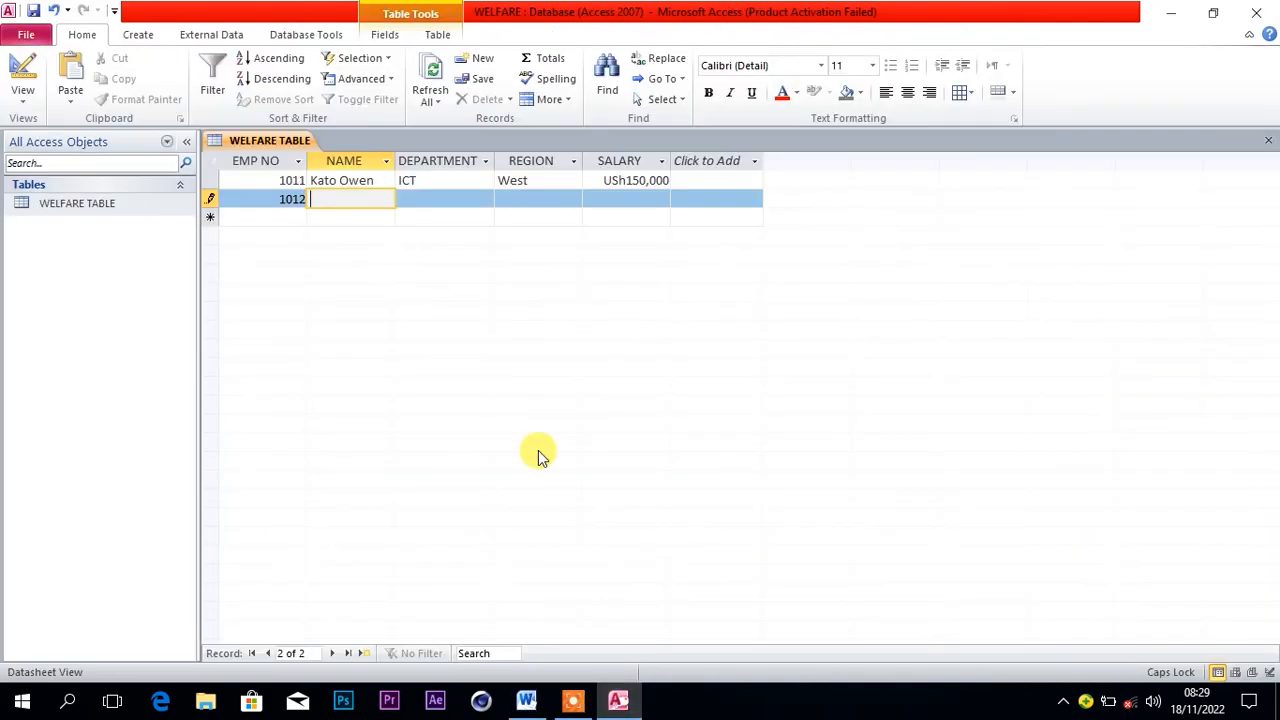
left_click(472, 200)
left_click(527, 700)
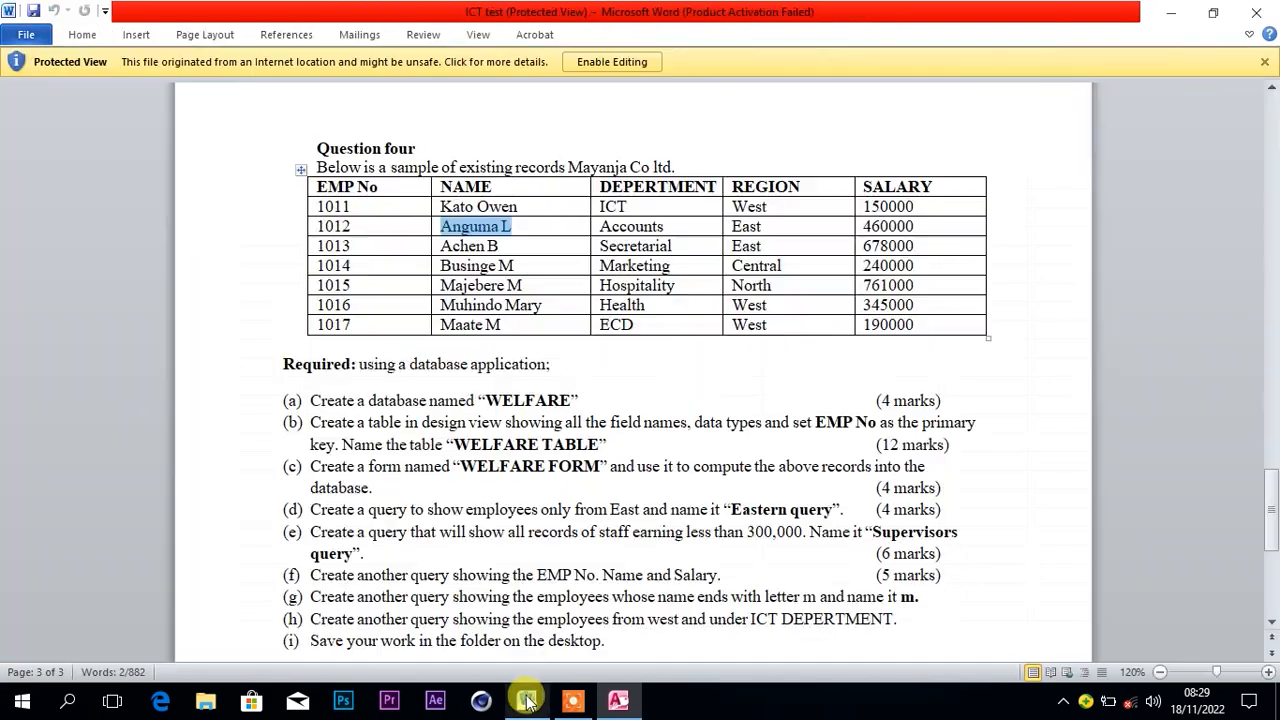
left_click_drag(687, 226, 606, 217)
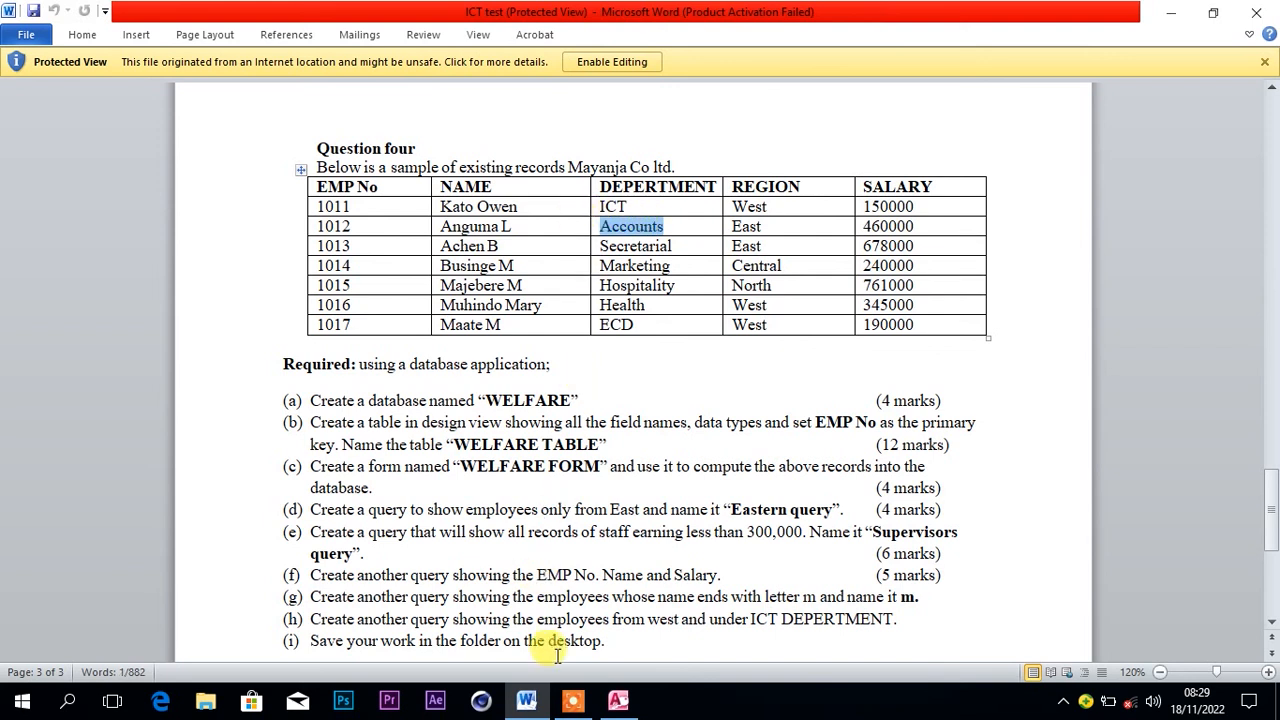
left_click(602, 704)
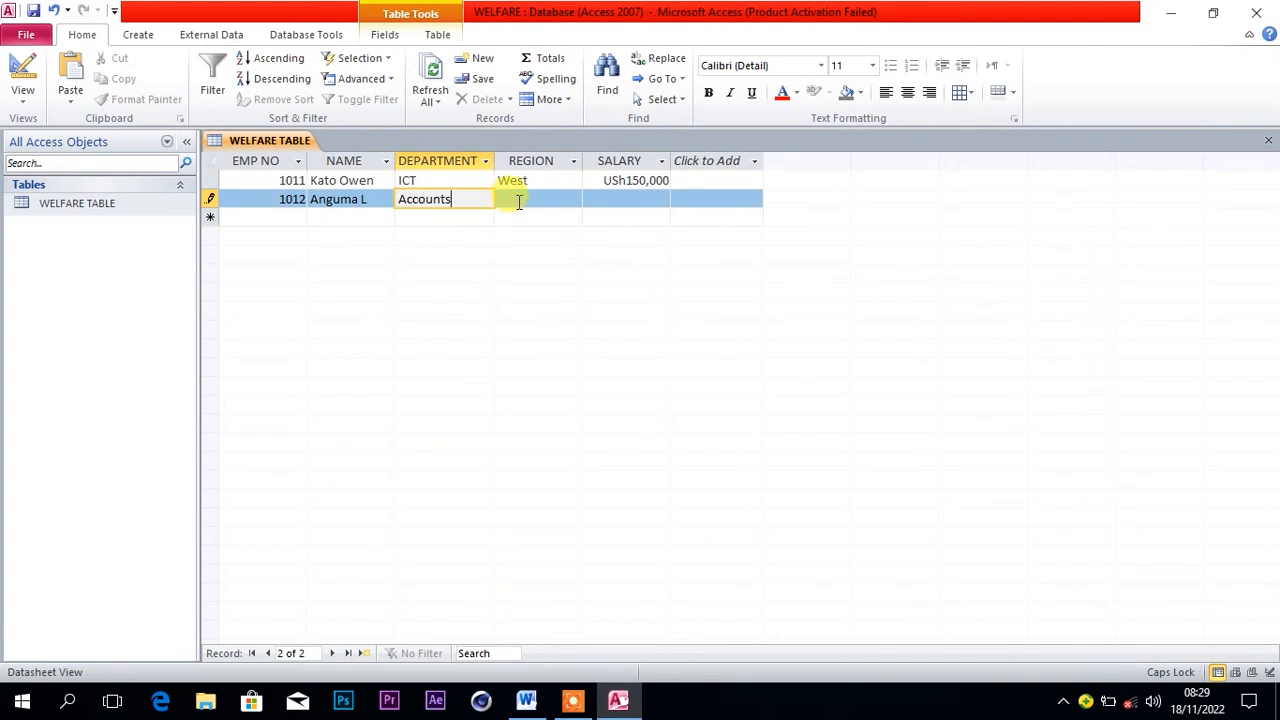
Copy the region East from the second Word table row into the second record's REGION field in Access.
left_click(521, 201)
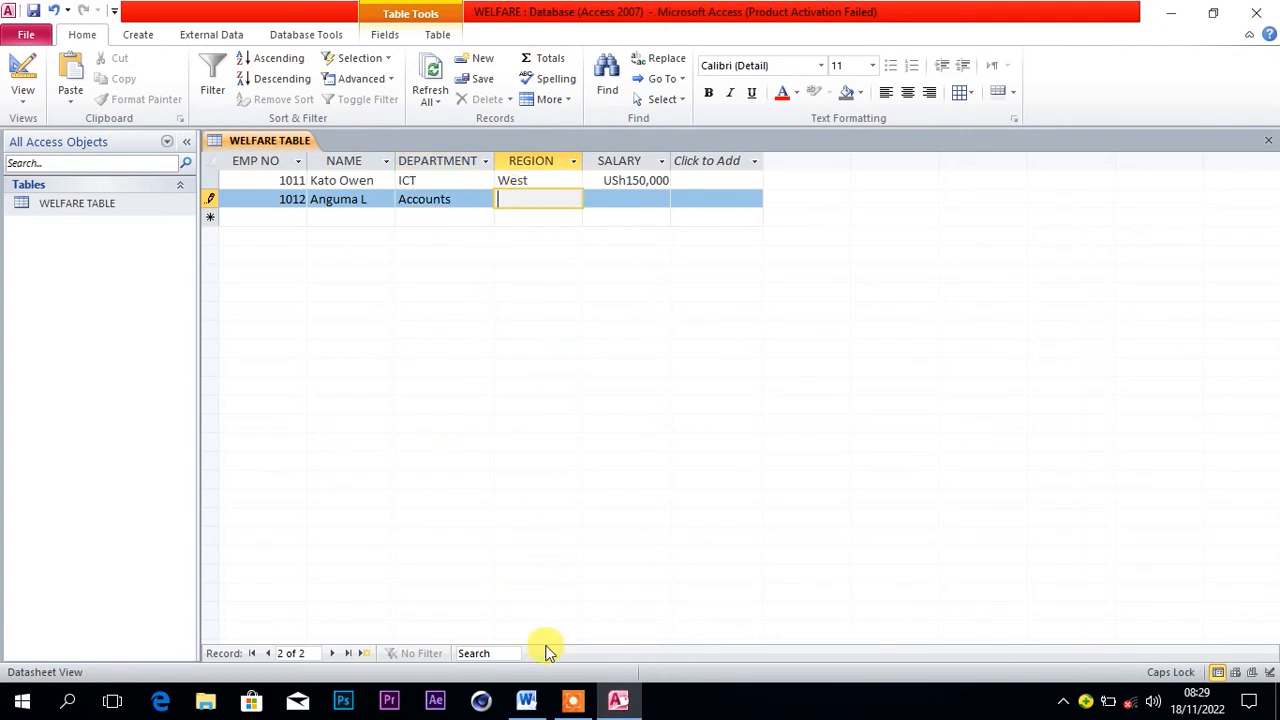
mouse_move(569, 716)
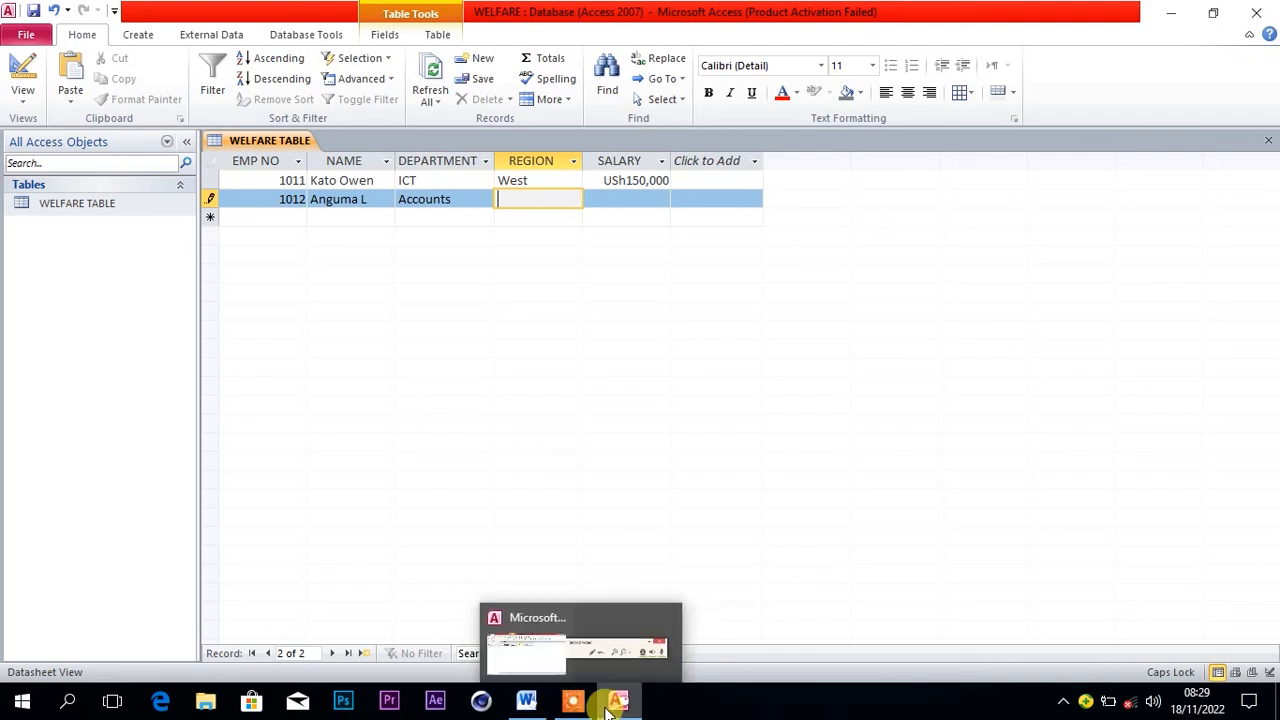
left_click(614, 707)
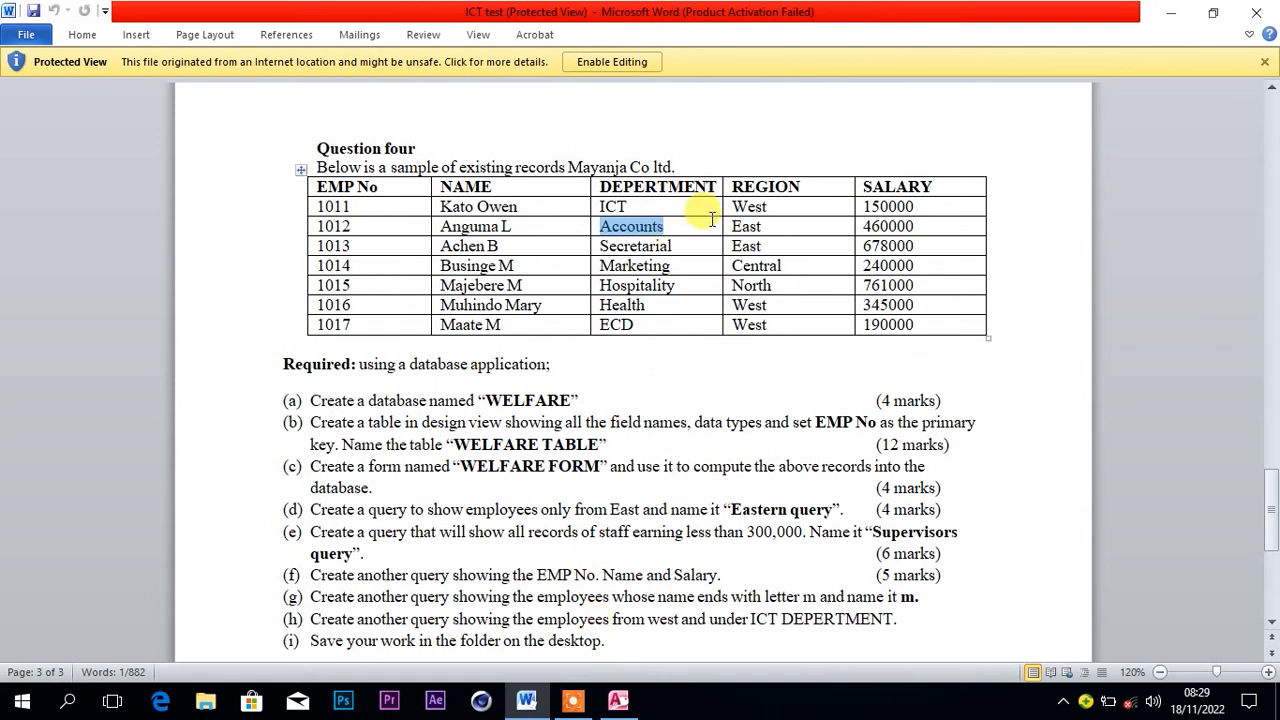
left_click(767, 226)
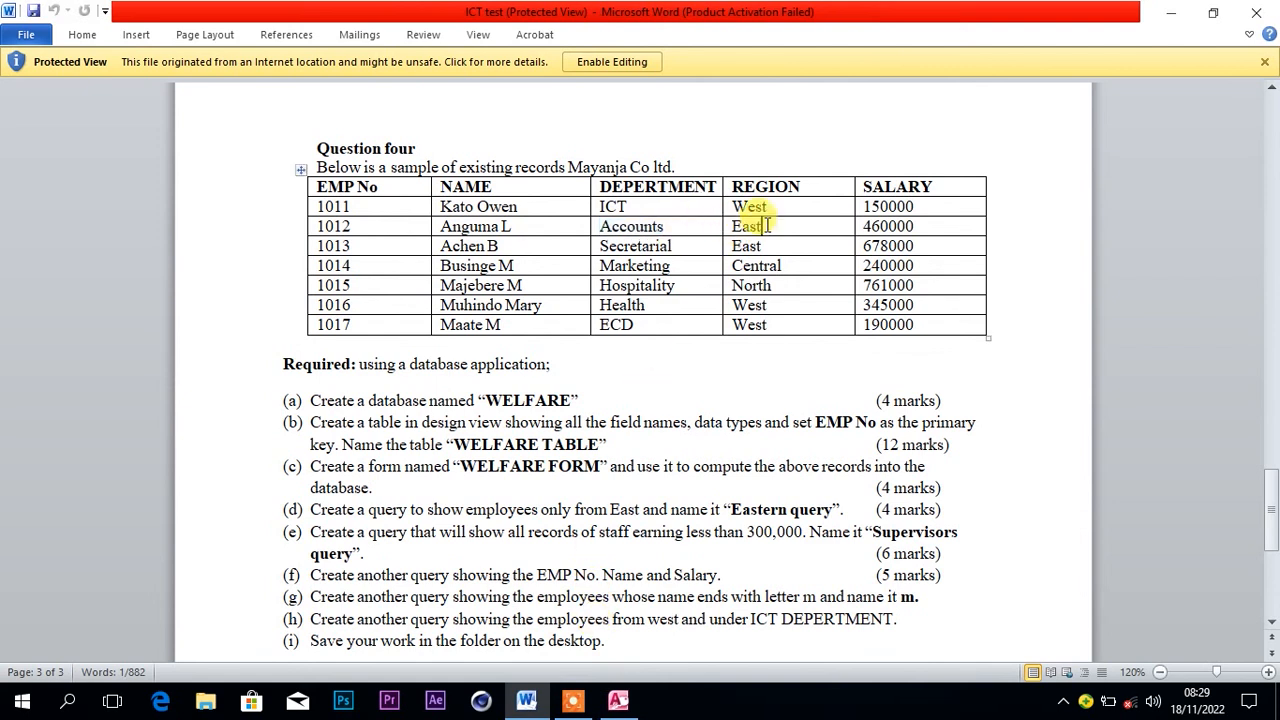
double_click(748, 226)
key("ctrl+c")
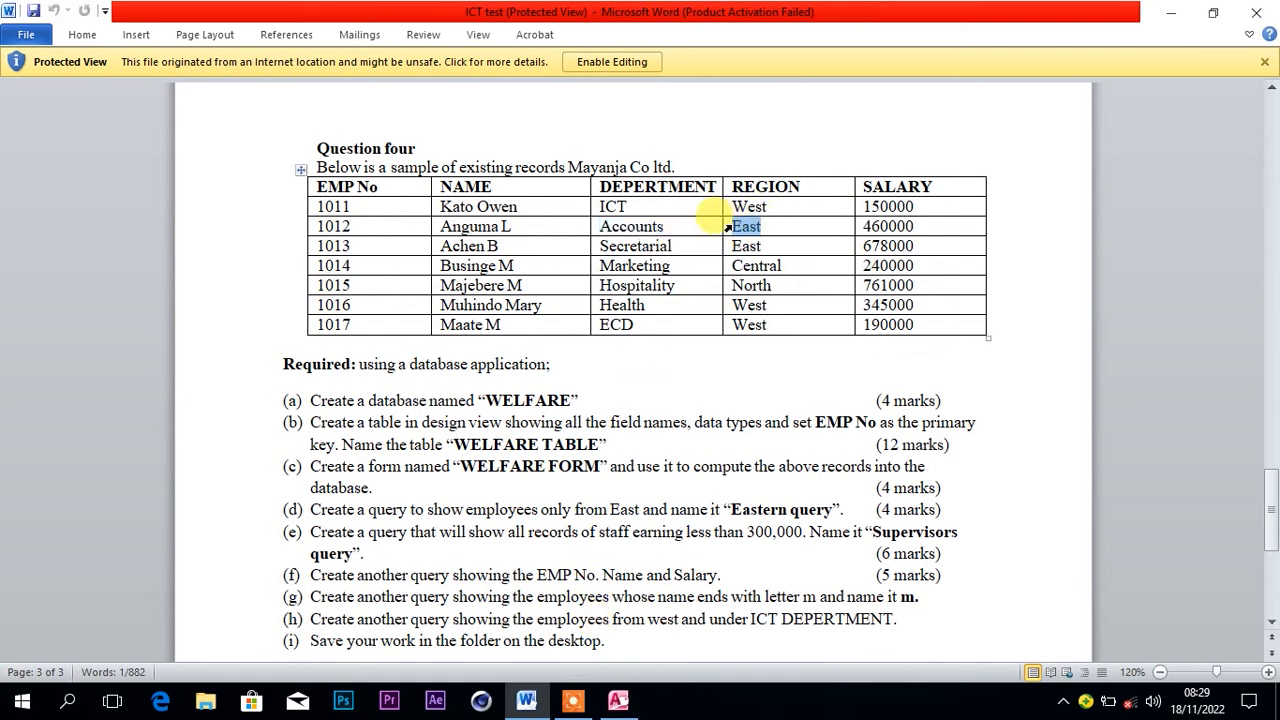
left_click(618, 703)
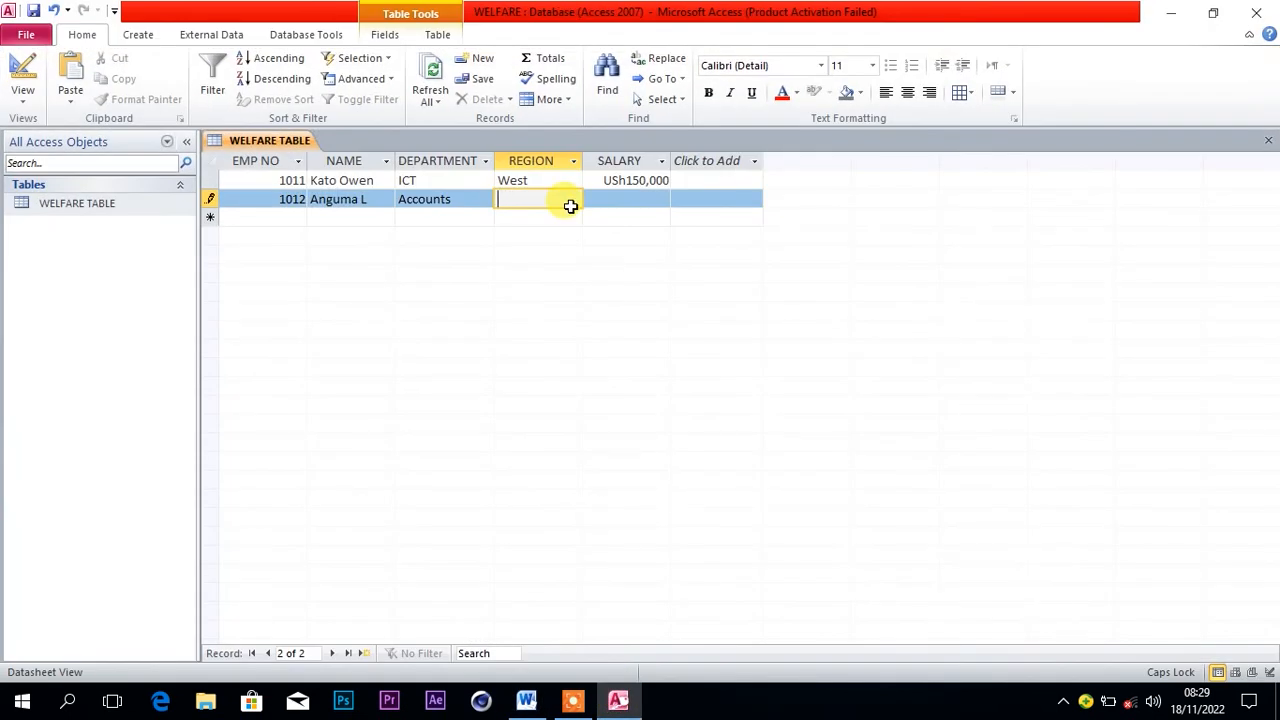
key("ctrl+v")
Copy the salary 460000 from the second Word table row into the second record's SALARY field in Access.
left_click(617, 202)
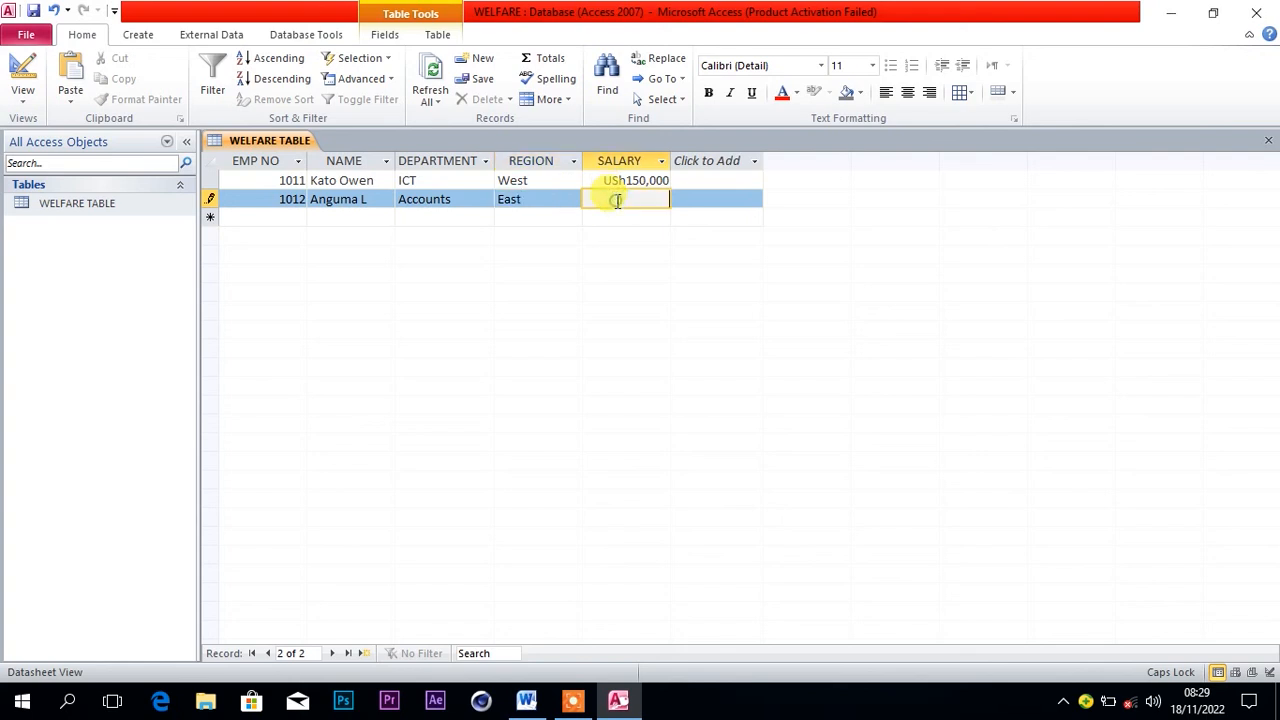
left_click(525, 708)
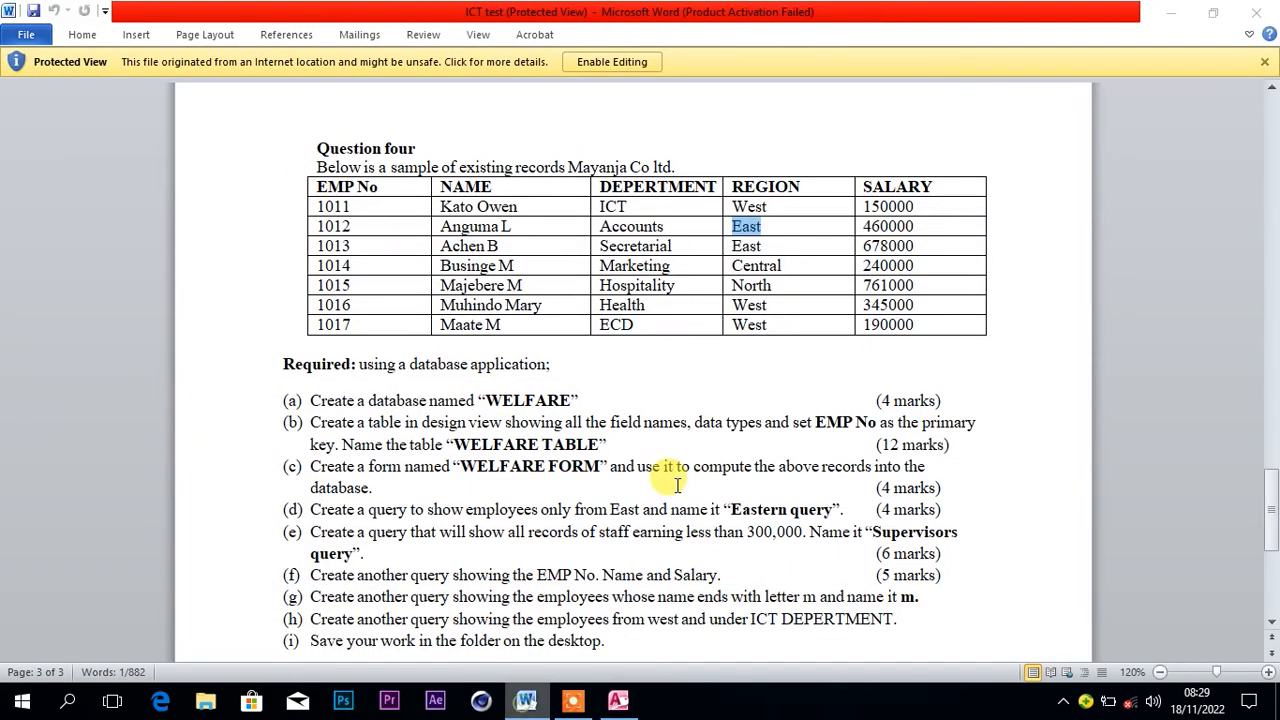
left_click(908, 226)
left_click_drag(908, 226, 868, 226)
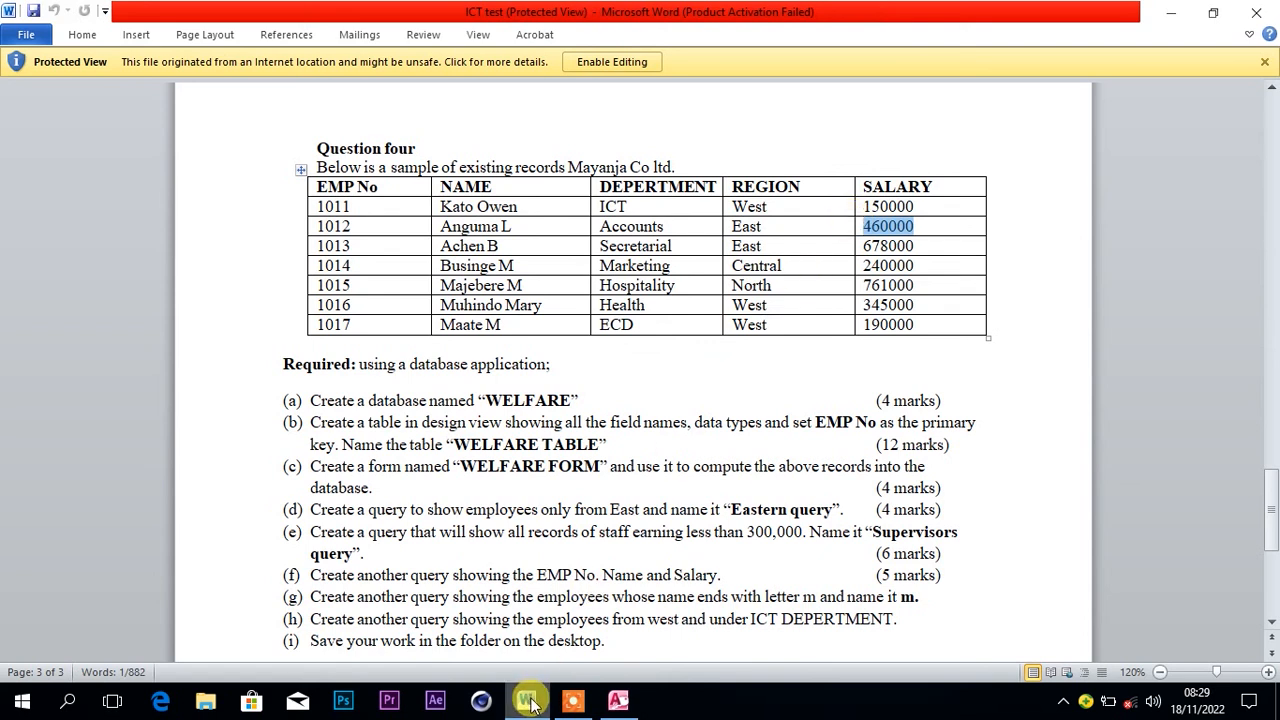
mouse_move(618, 700)
left_click(628, 551)
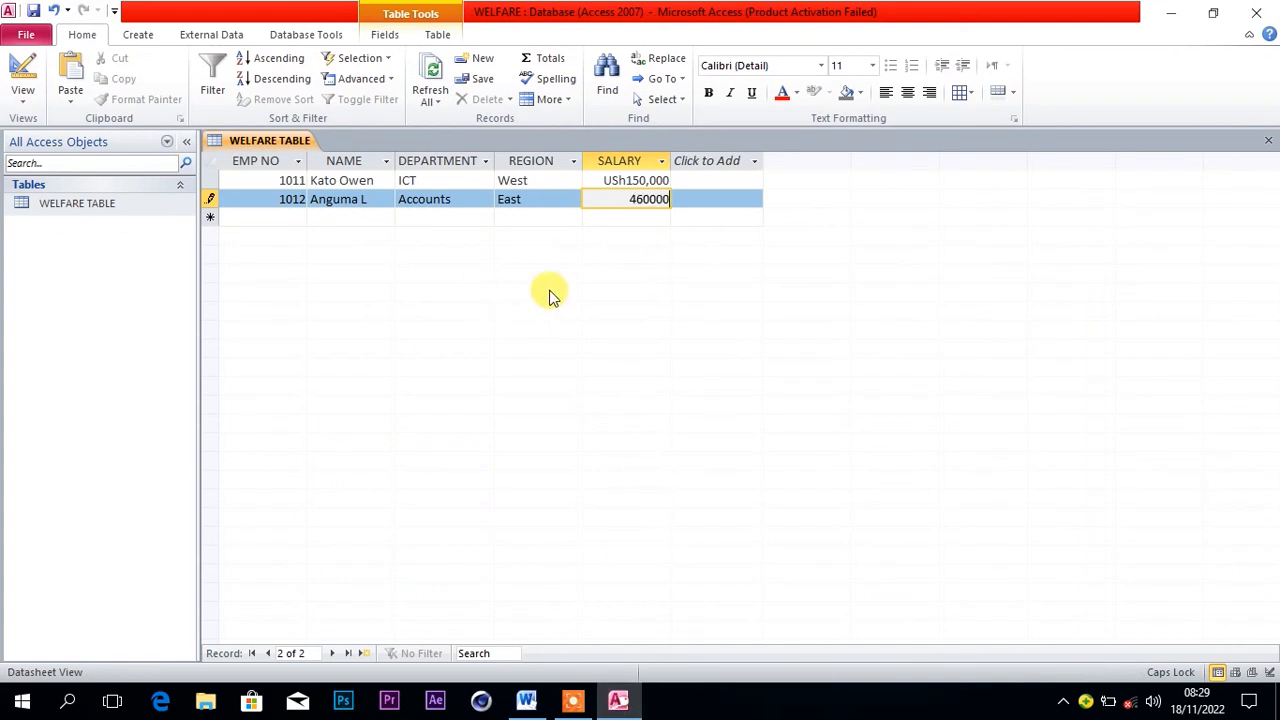
Start a third Access record by copying the third employee's number and name from Word into EMP NO and NAME.
left_click(277, 217)
mouse_move(533, 707)
left_click(527, 630)
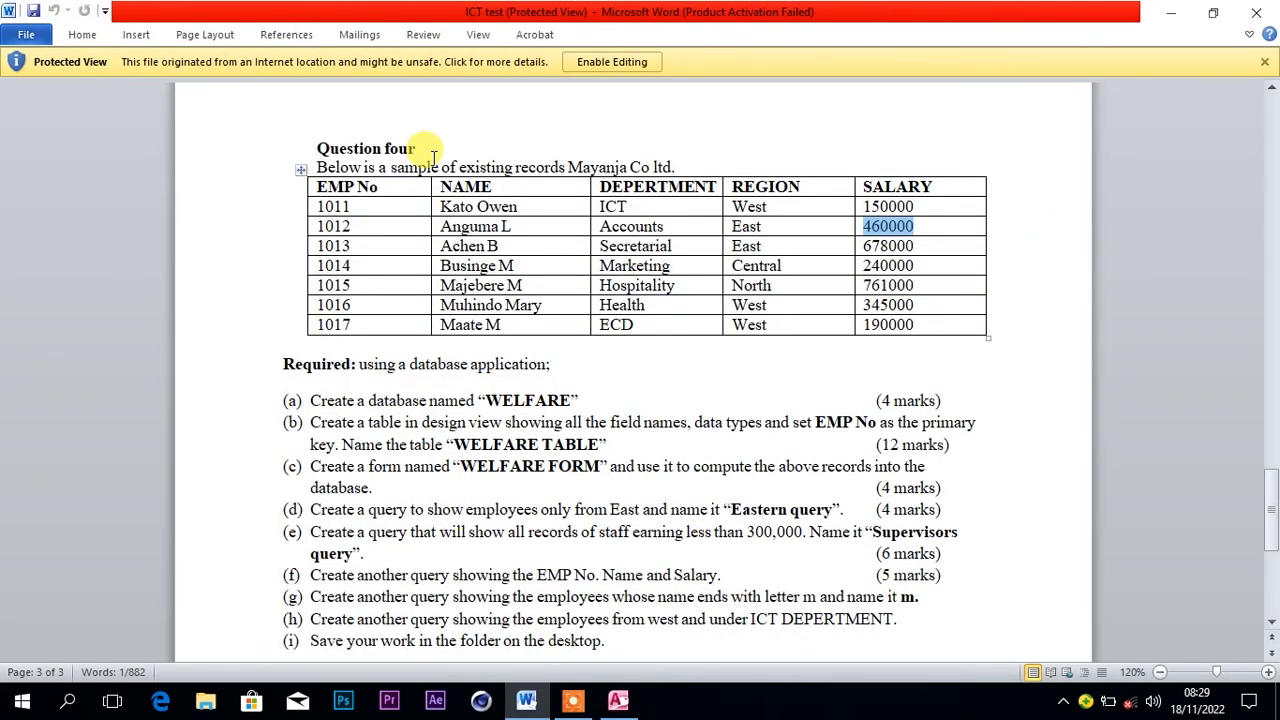
left_click_drag(362, 247, 316, 245)
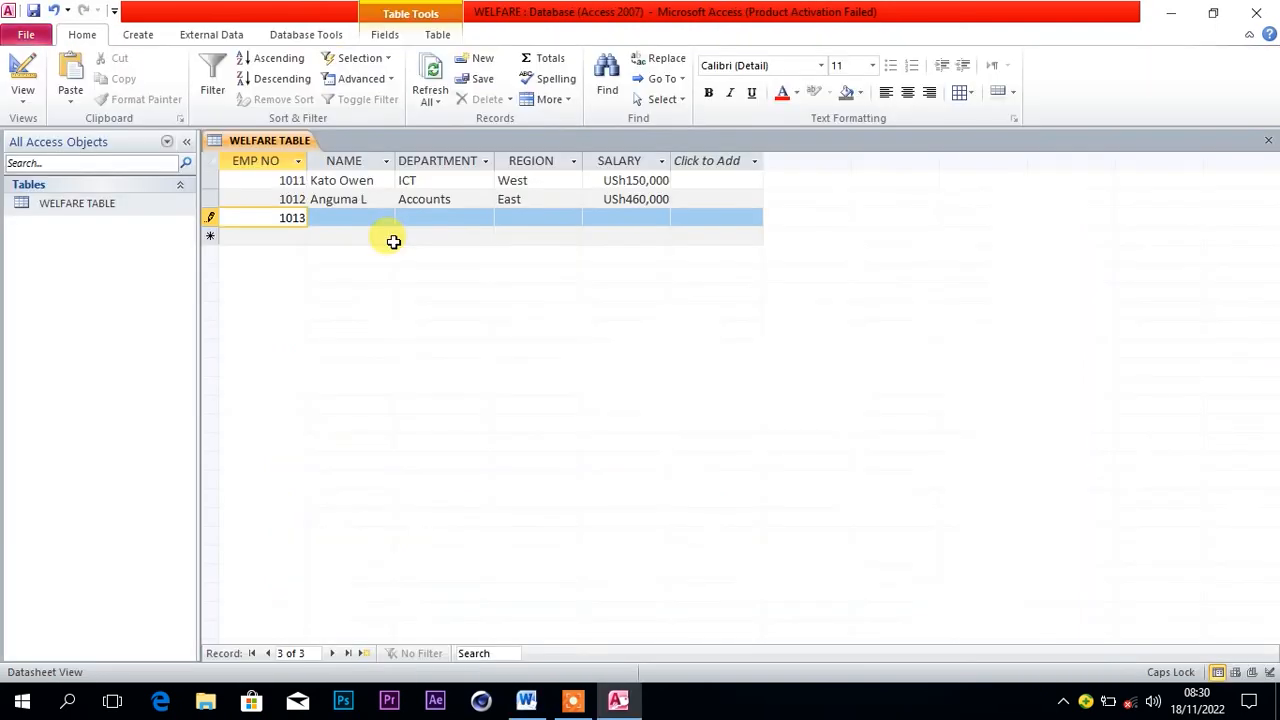
left_click(527, 698)
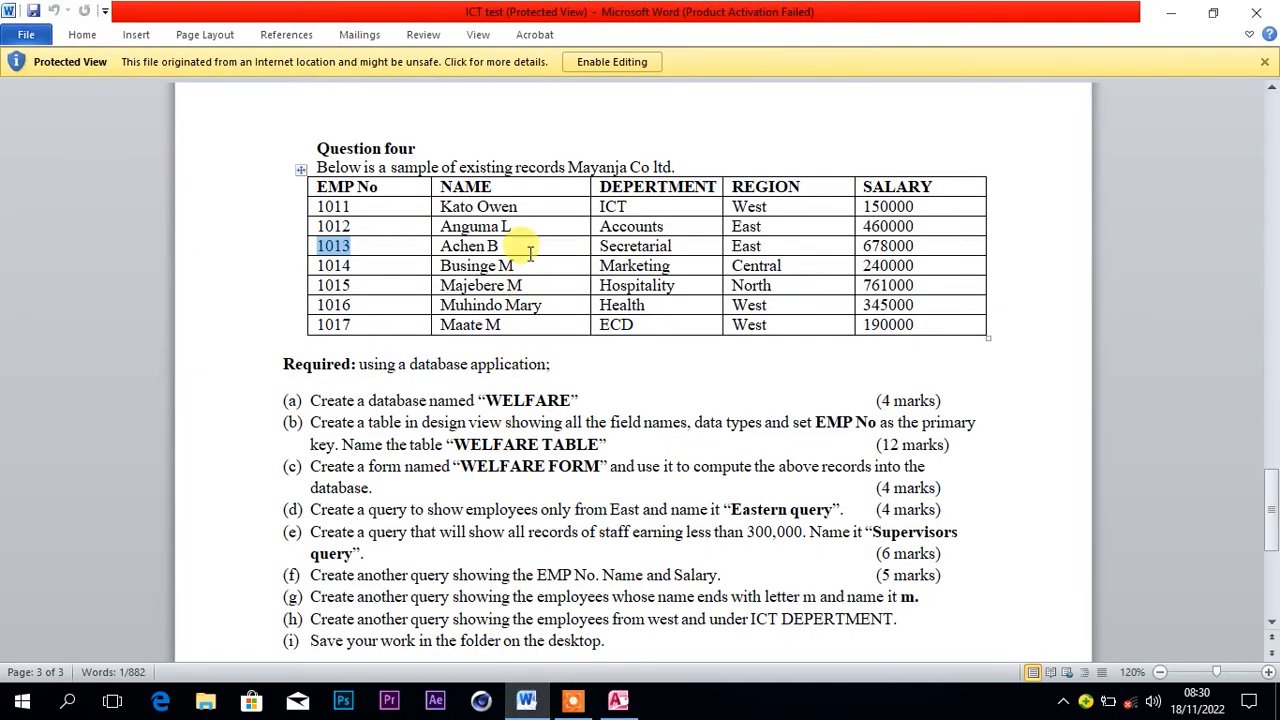
left_click_drag(528, 250, 476, 250)
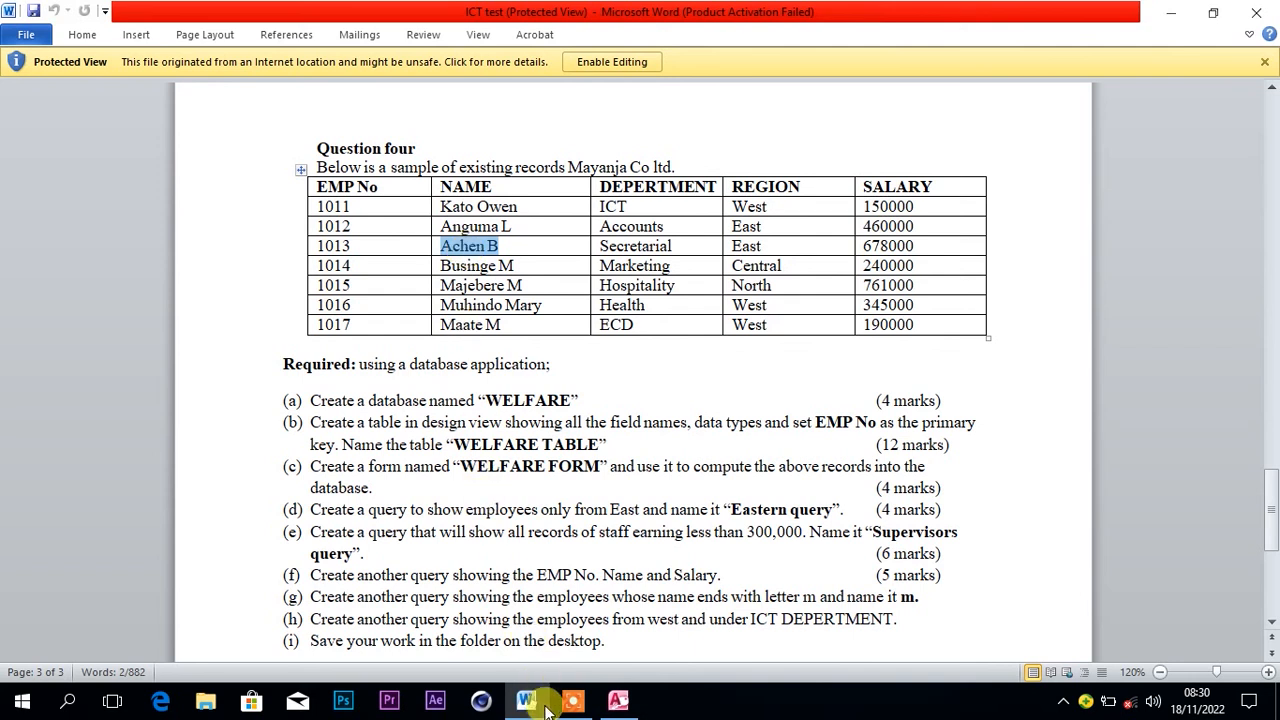
left_click(609, 705)
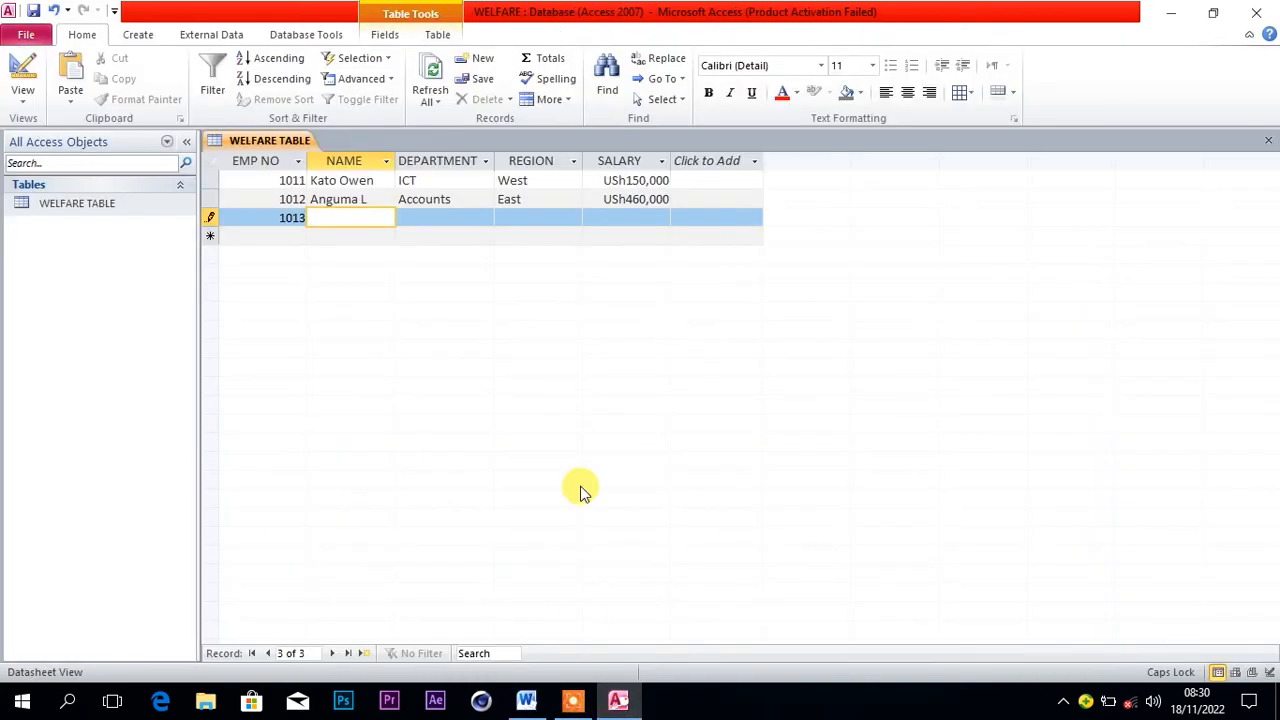
Copy Secretarial and East from the third Word table row into the third record's DEPARTMENT and REGION fields in Access.
left_click(463, 217)
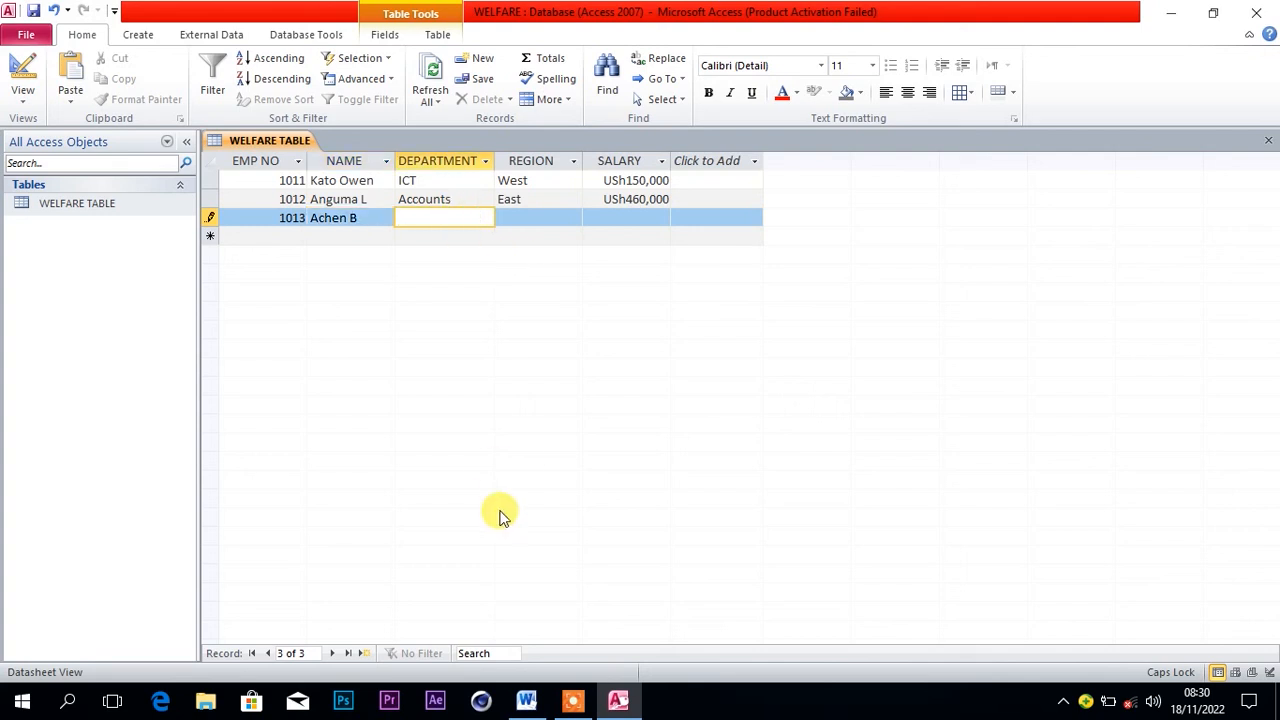
left_click(527, 702)
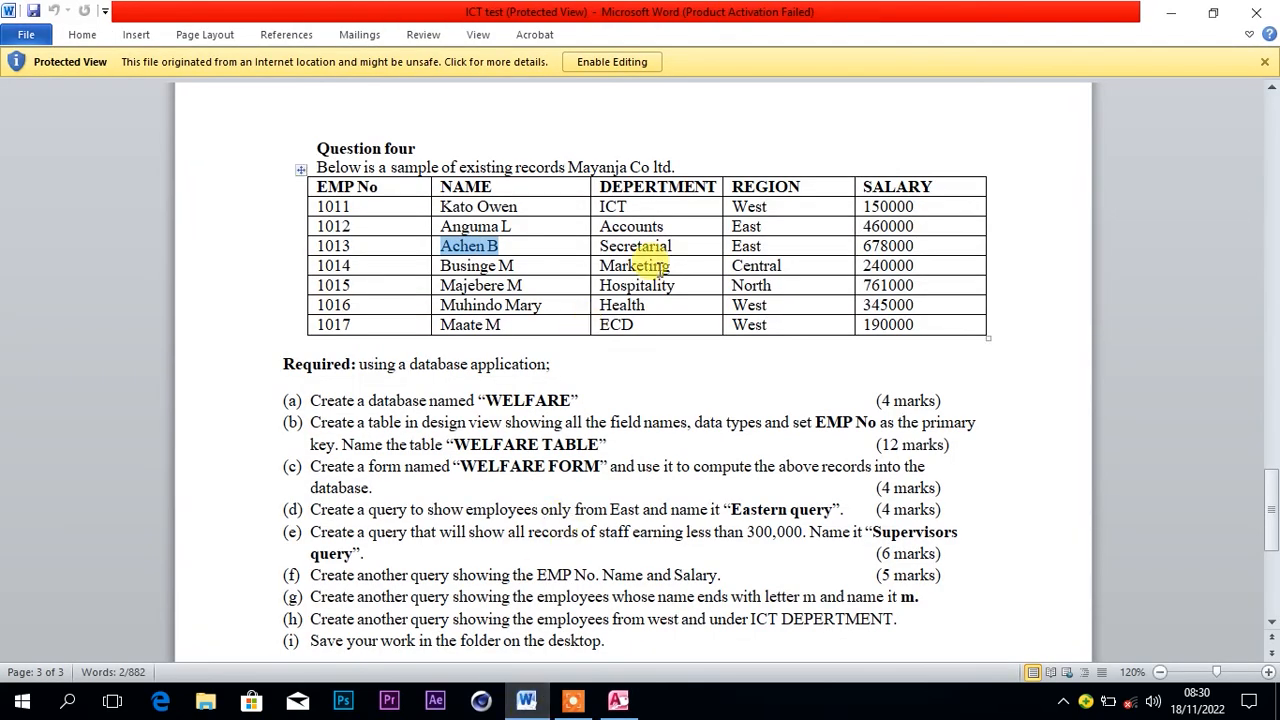
left_click_drag(674, 247, 608, 246)
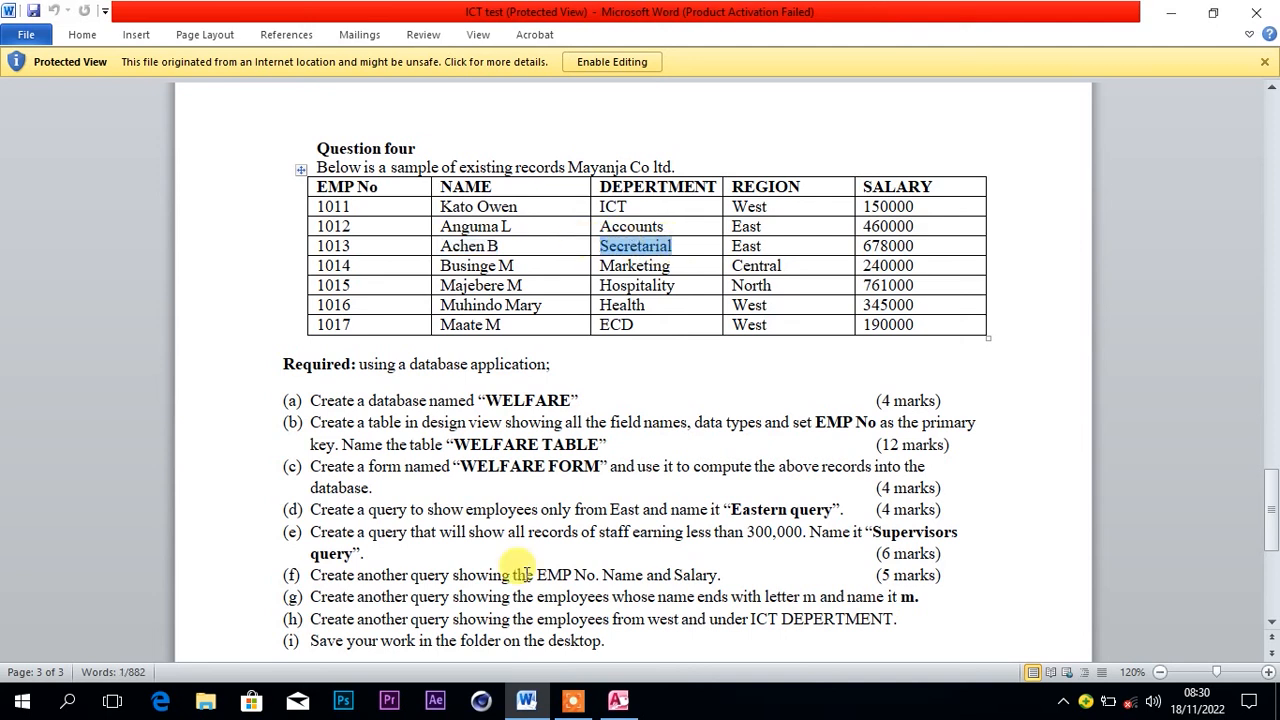
left_click(618, 702)
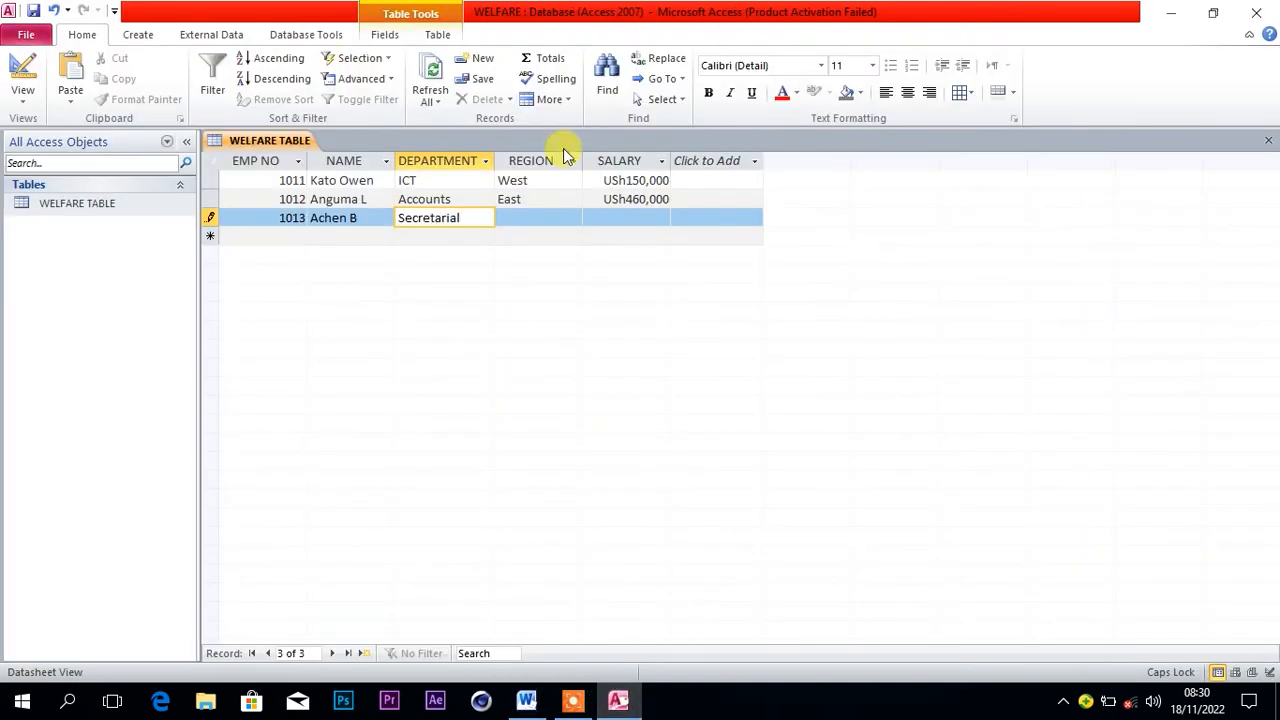
left_click(556, 216)
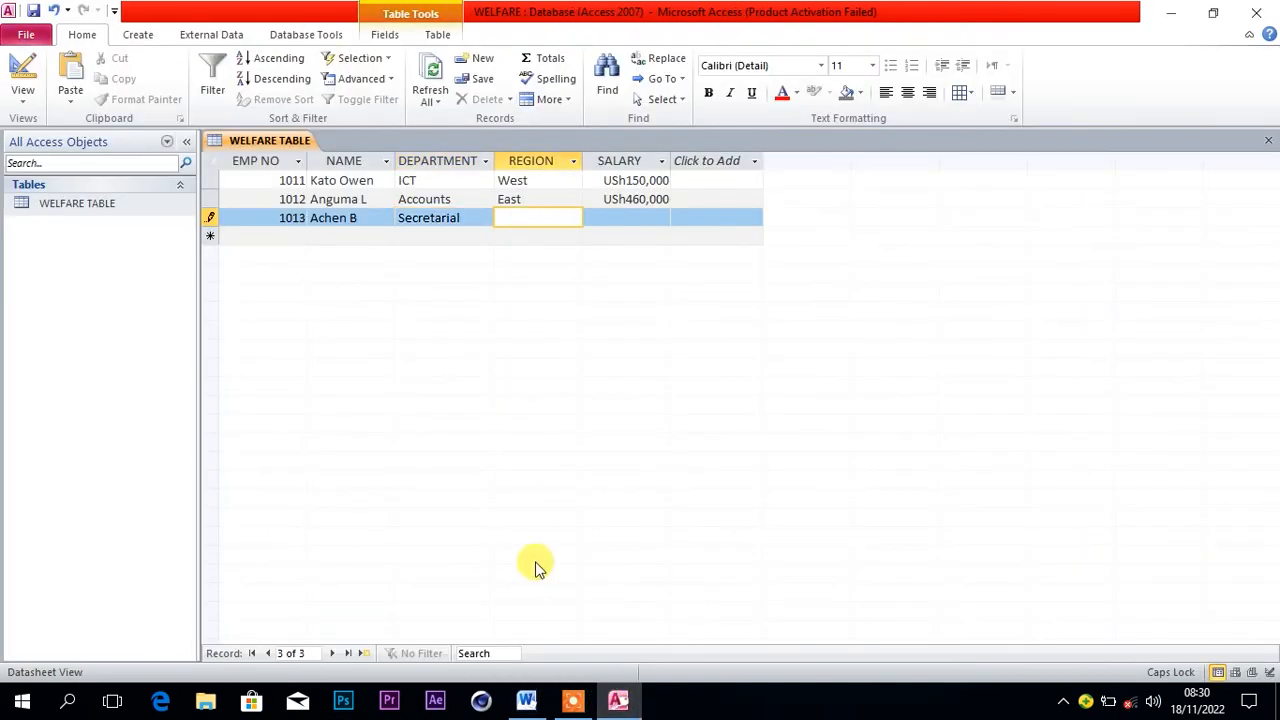
left_click(527, 702)
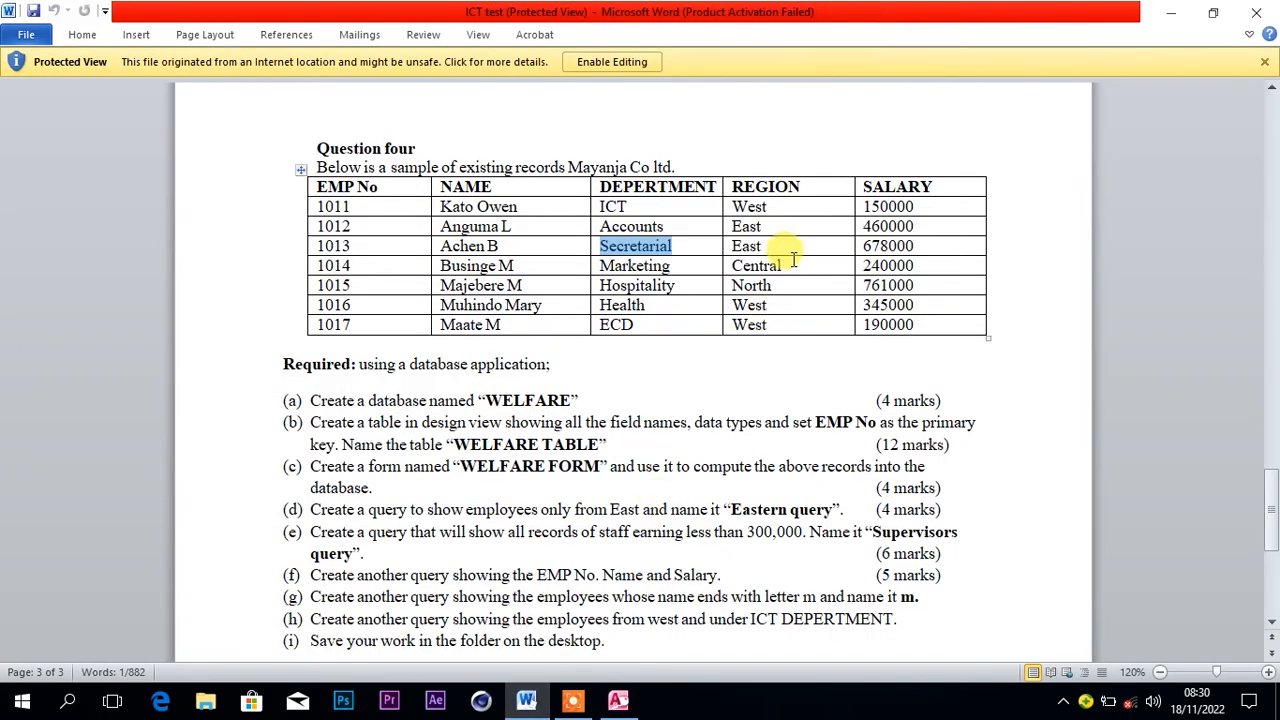
left_click_drag(794, 248, 733, 246)
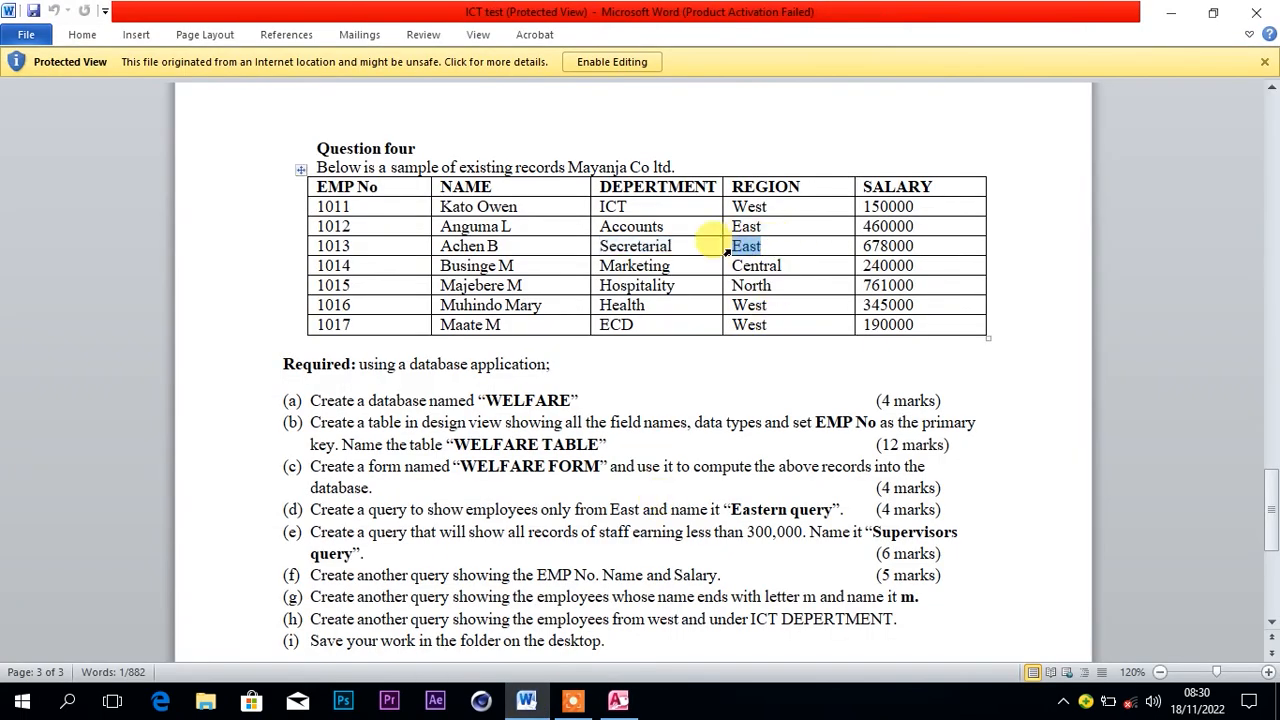
left_click(618, 701)
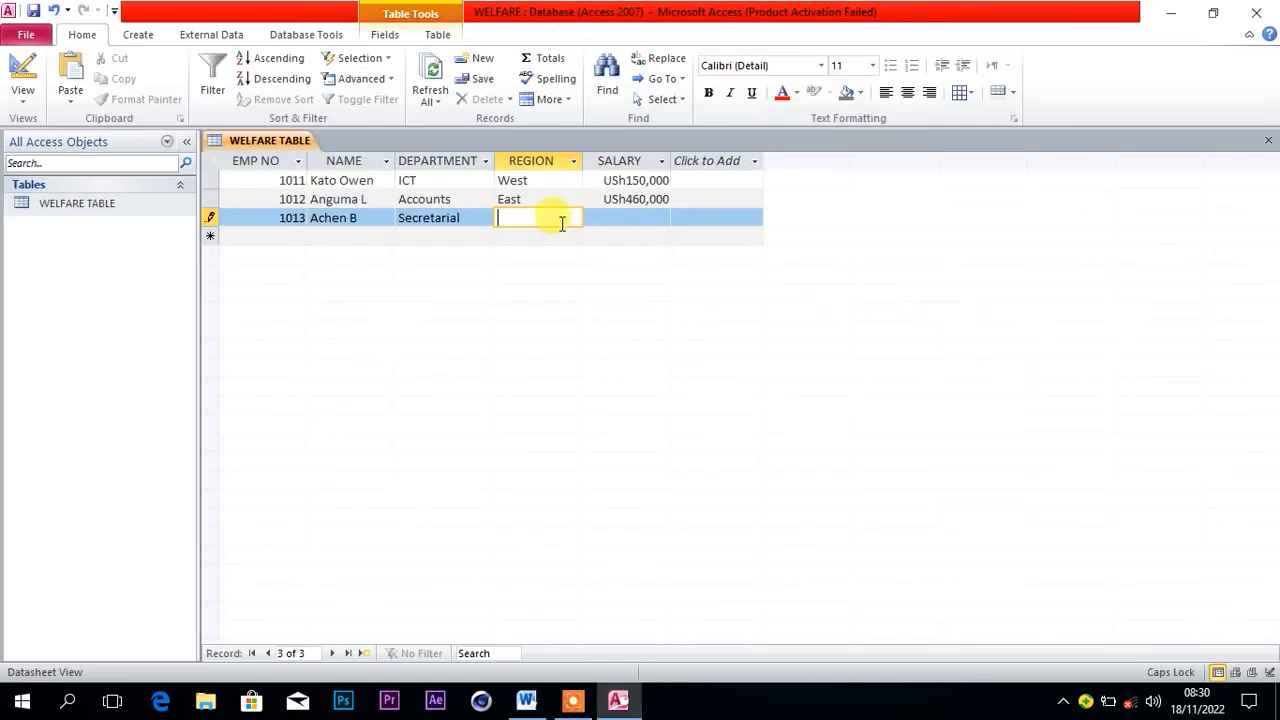
Copy the salary 678000 from the third Word table row into the third record's SALARY field in Access.
left_click(600, 218)
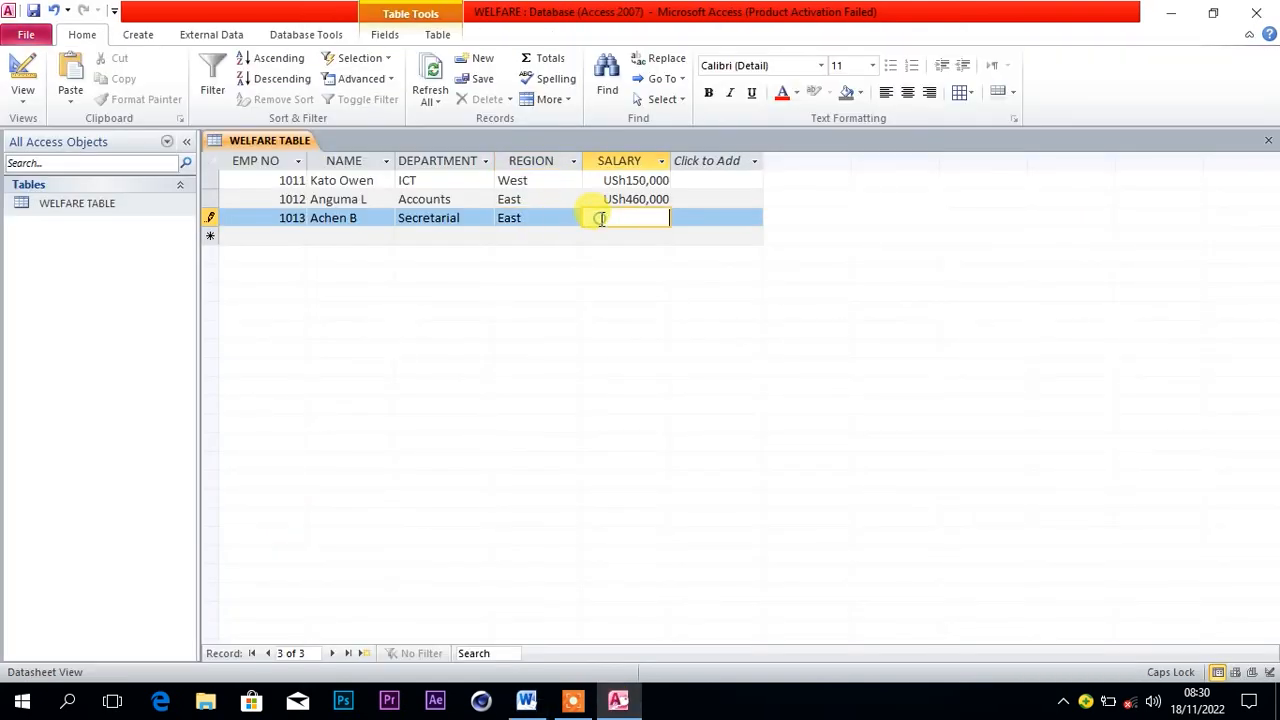
left_click(526, 700)
left_click_drag(916, 244, 872, 252)
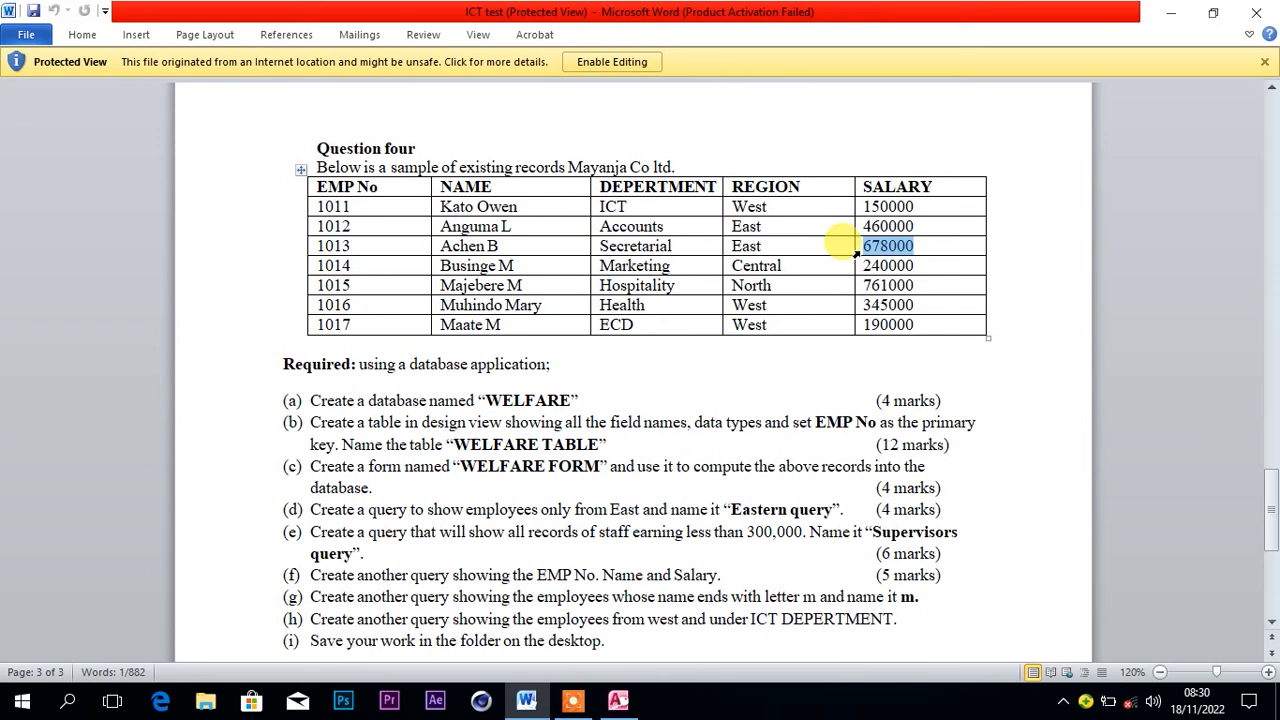
left_click(630, 700)
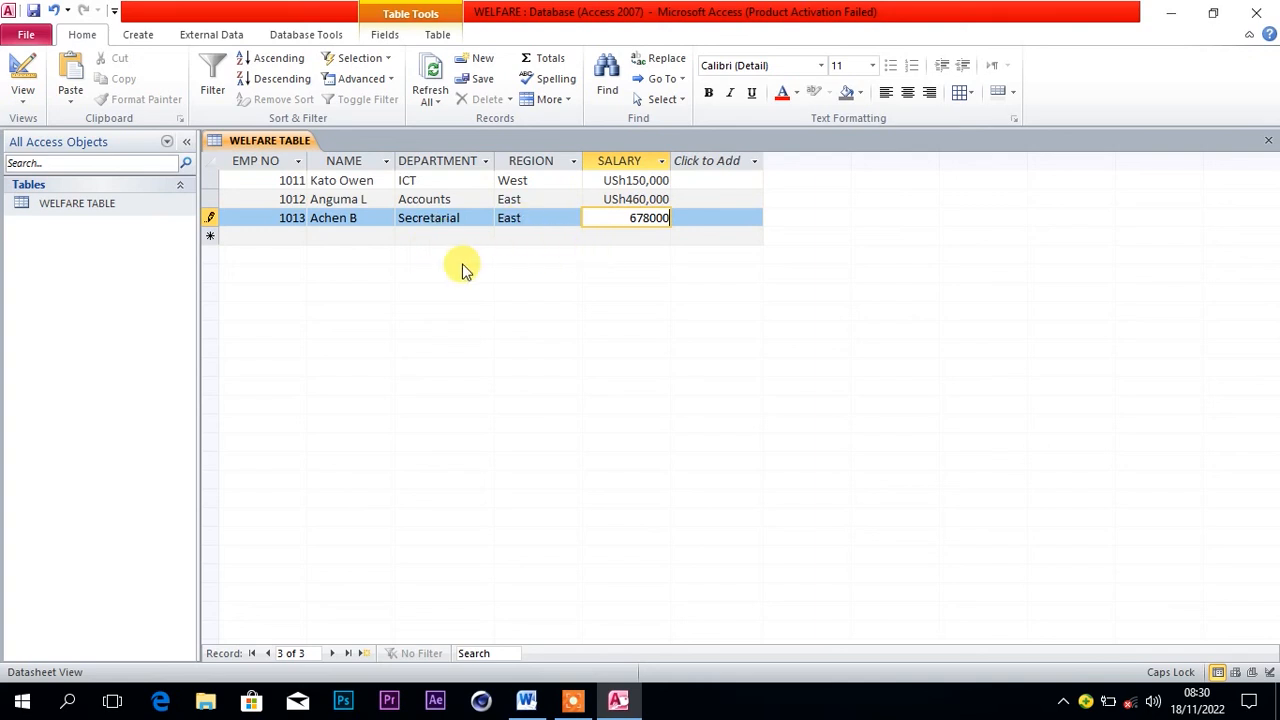
Start a fourth Access record by copying the fourth employee's number and name from Word into EMP NO and NAME.
left_click(296, 237)
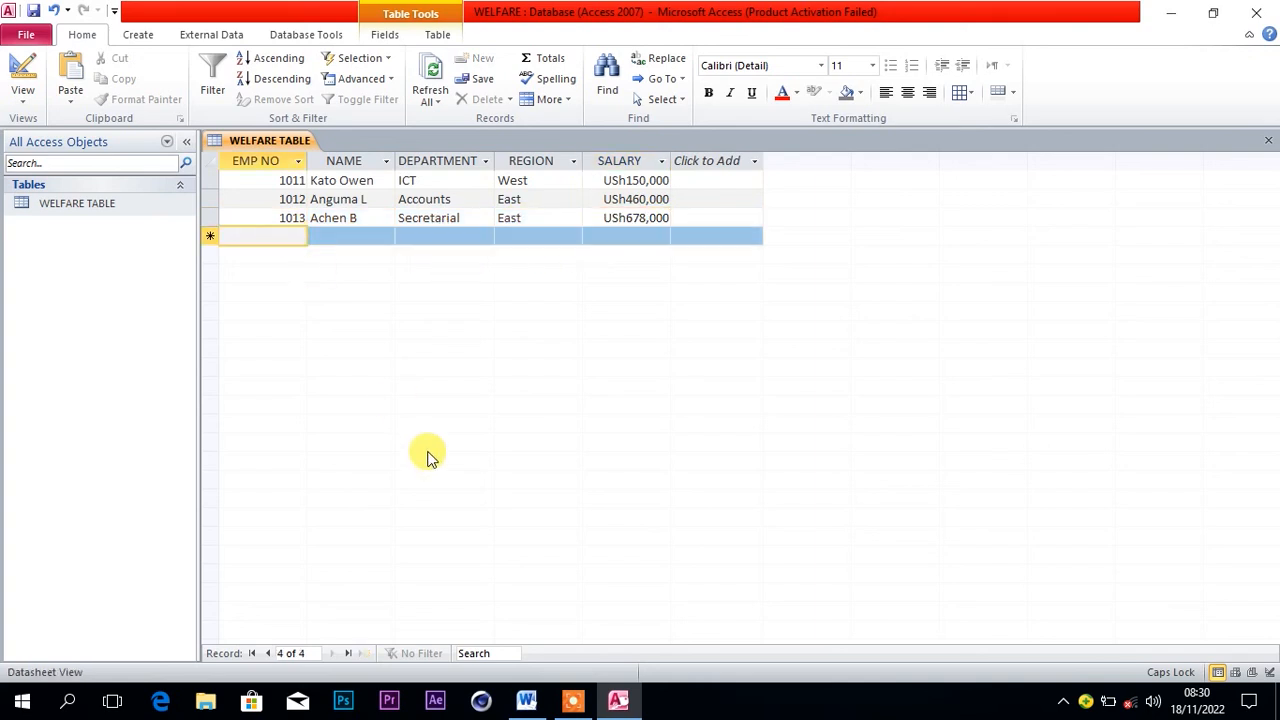
left_click(530, 705)
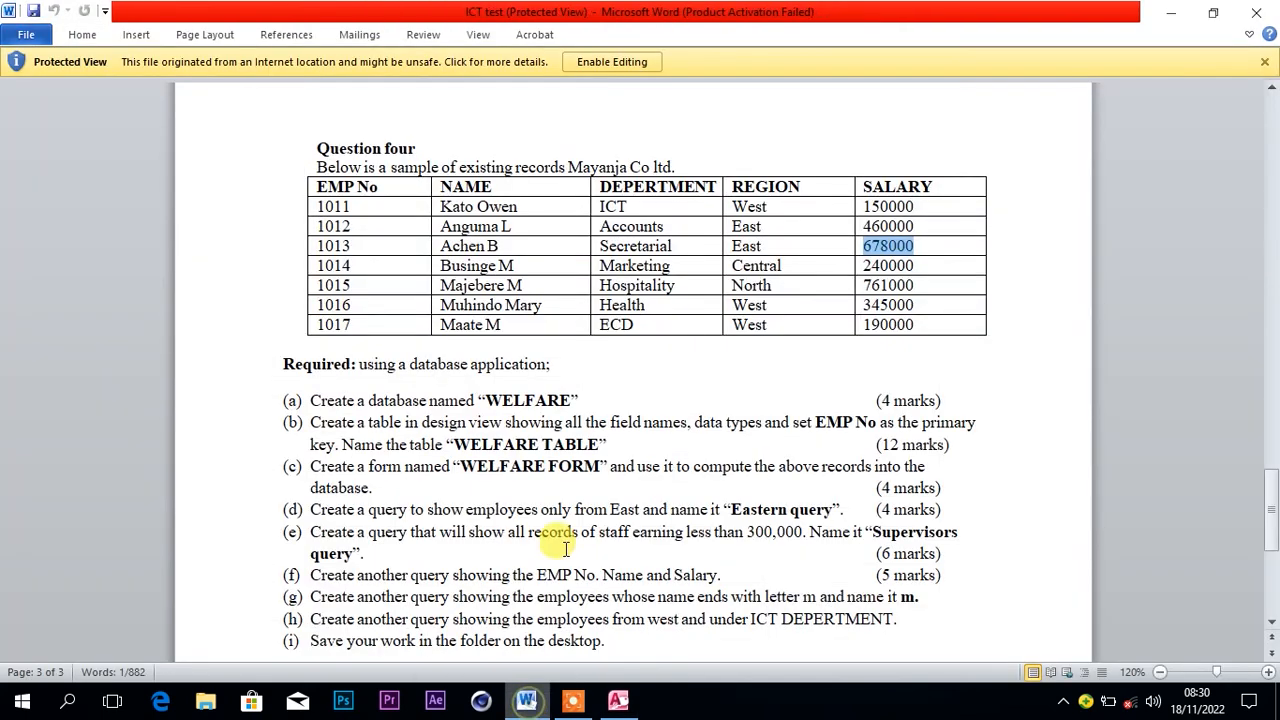
left_click_drag(371, 264, 311, 270)
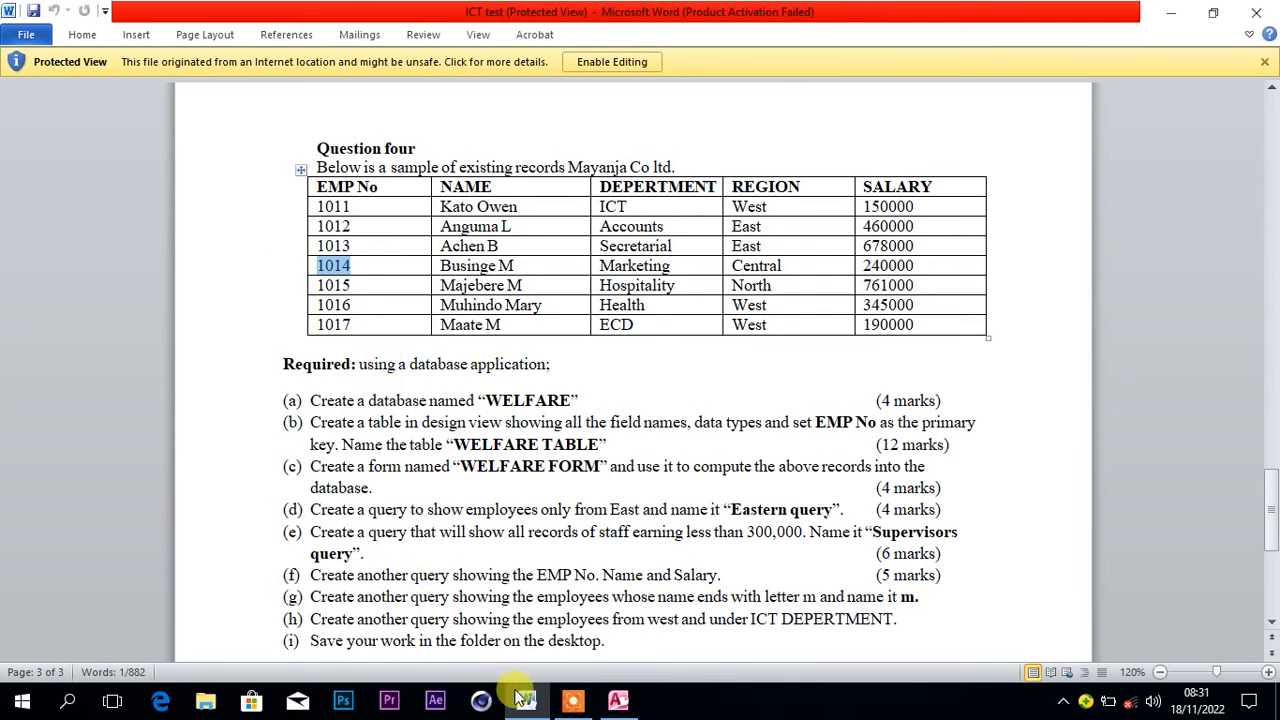
left_click(618, 700)
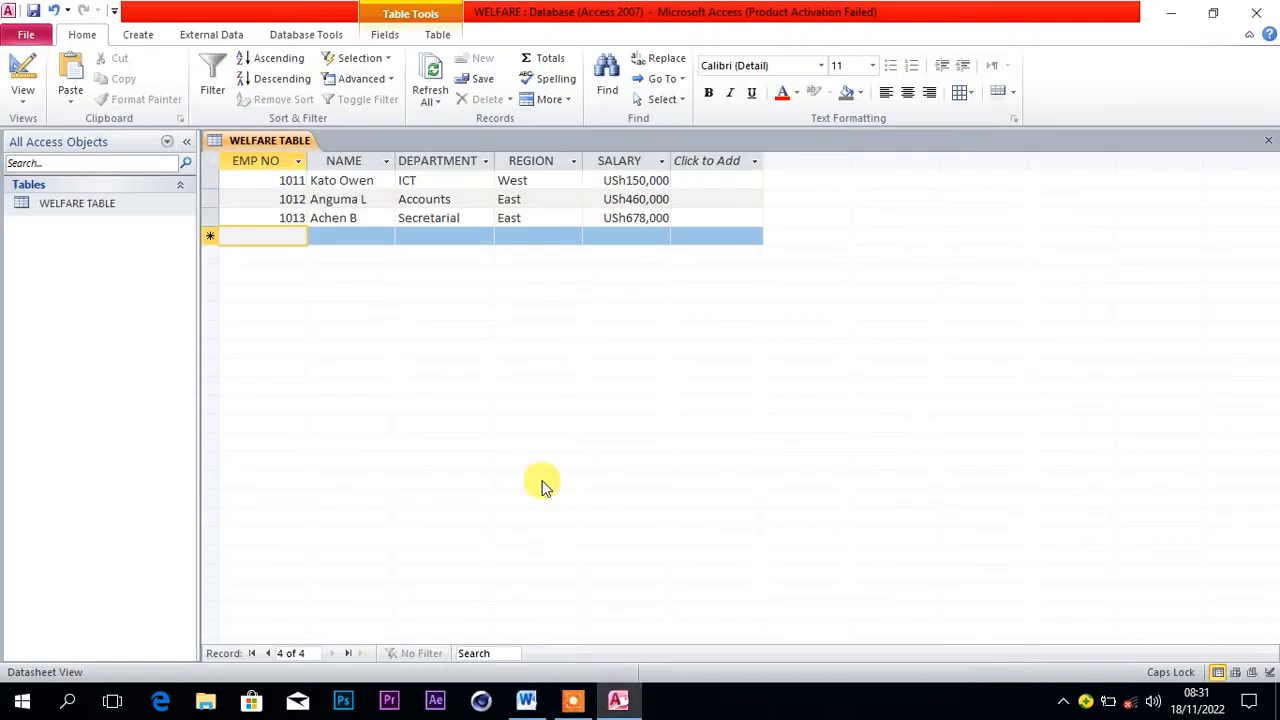
left_click(512, 698)
left_click_drag(537, 266, 465, 272)
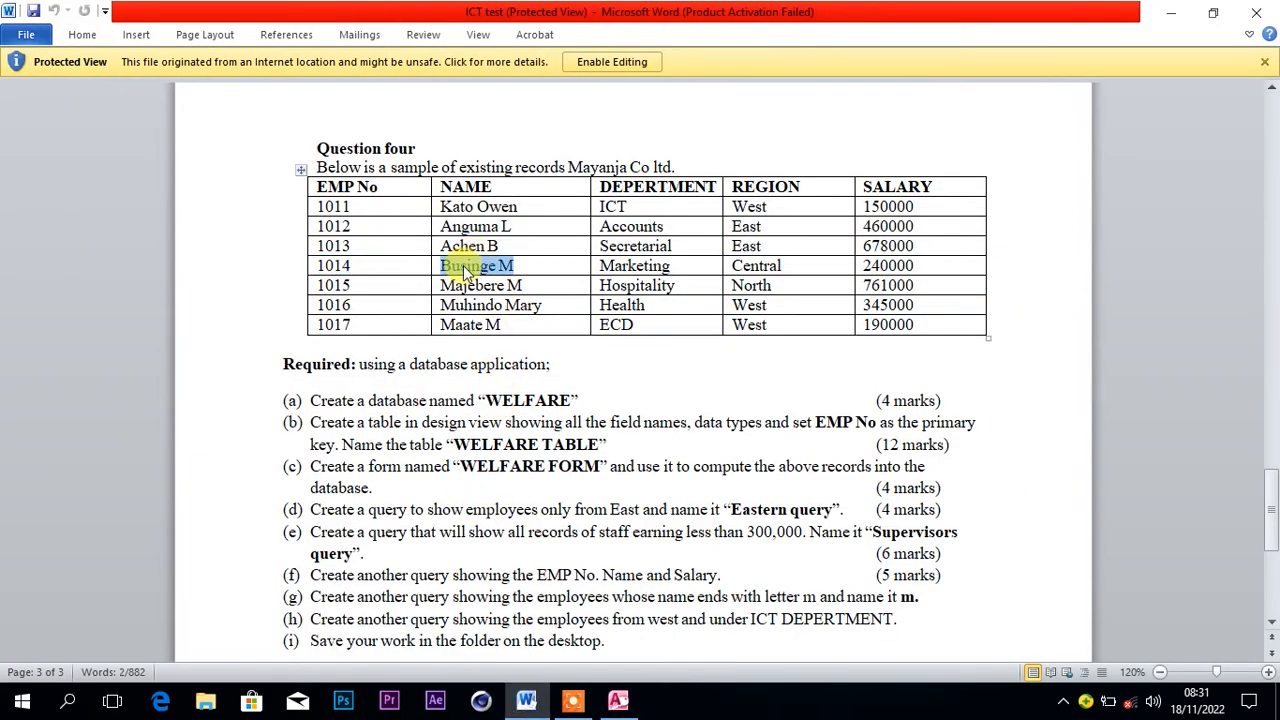
left_click(617, 703)
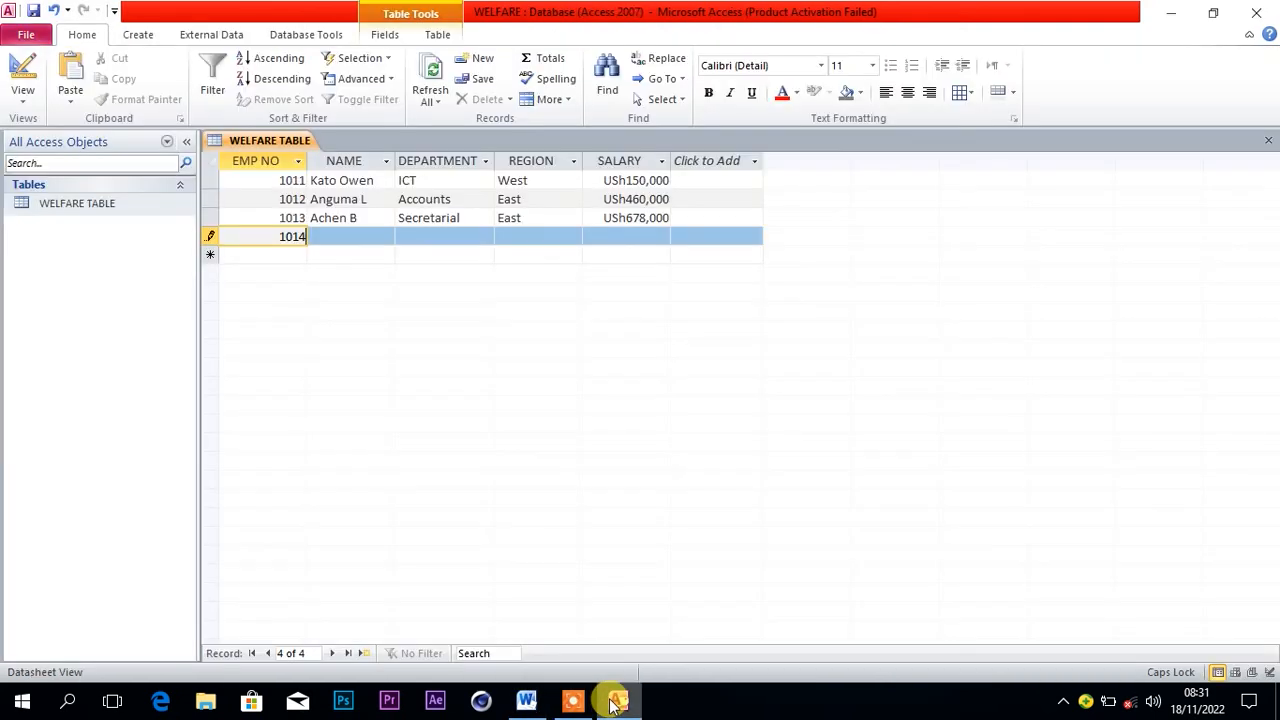
left_click(368, 234)
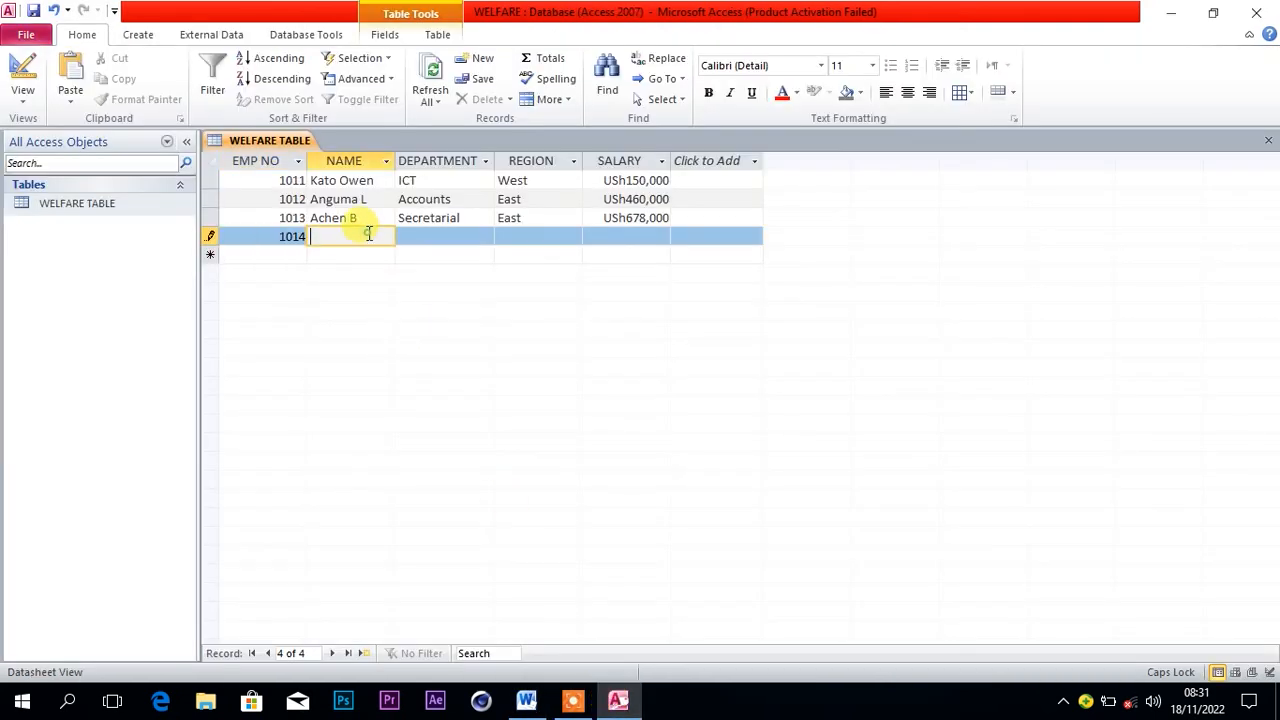
Copy Marketing from the fourth Word table row and return to the fourth record's empty DEPARTMENT field in Access.
left_click(430, 241)
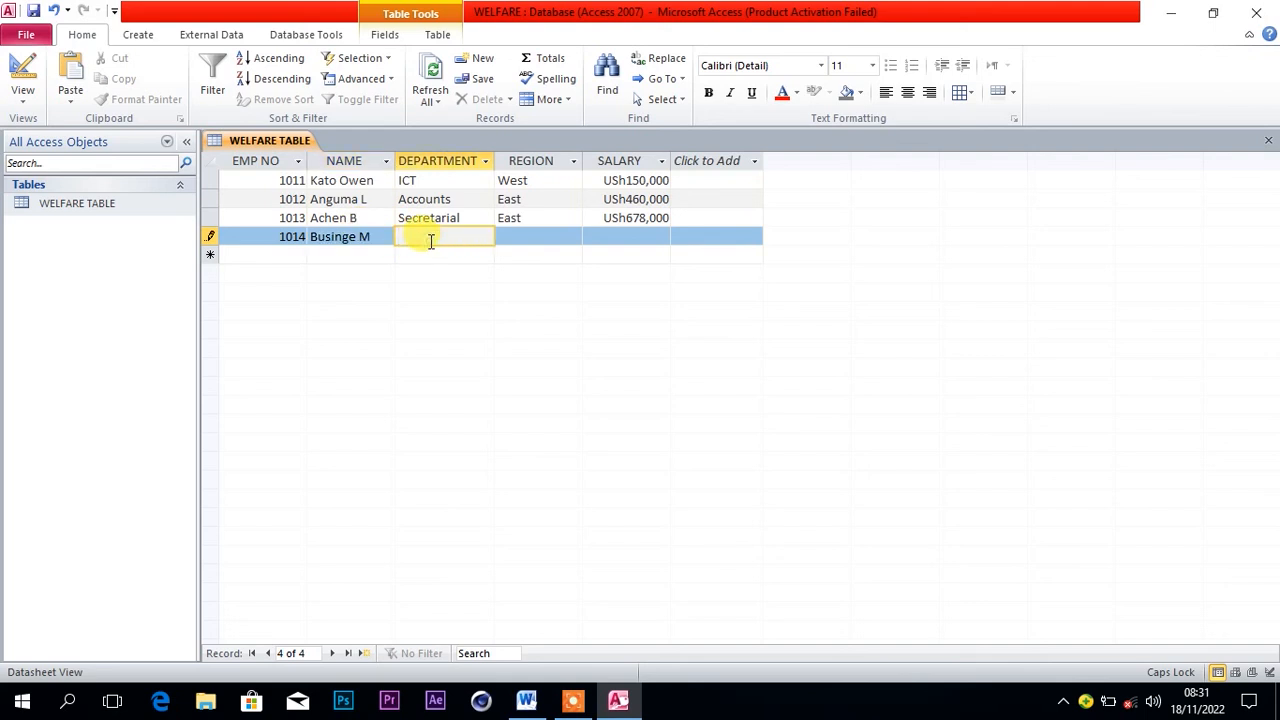
mouse_move(528, 703)
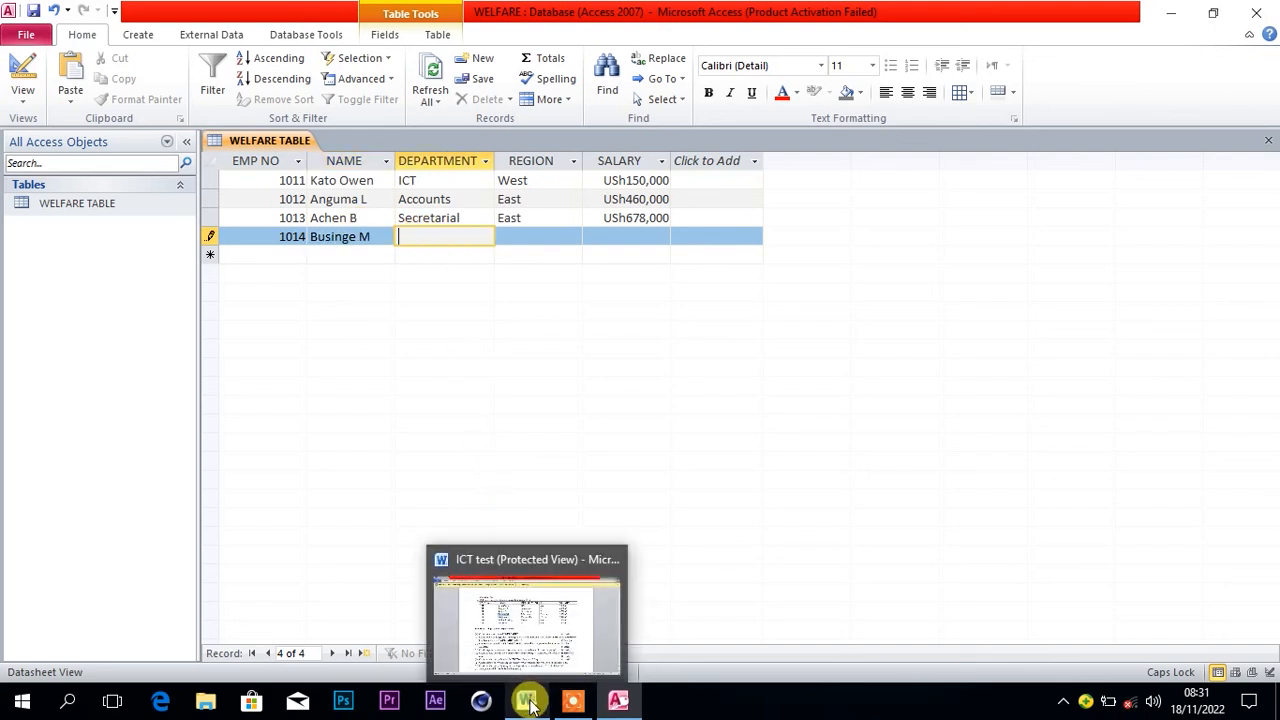
left_click(618, 702)
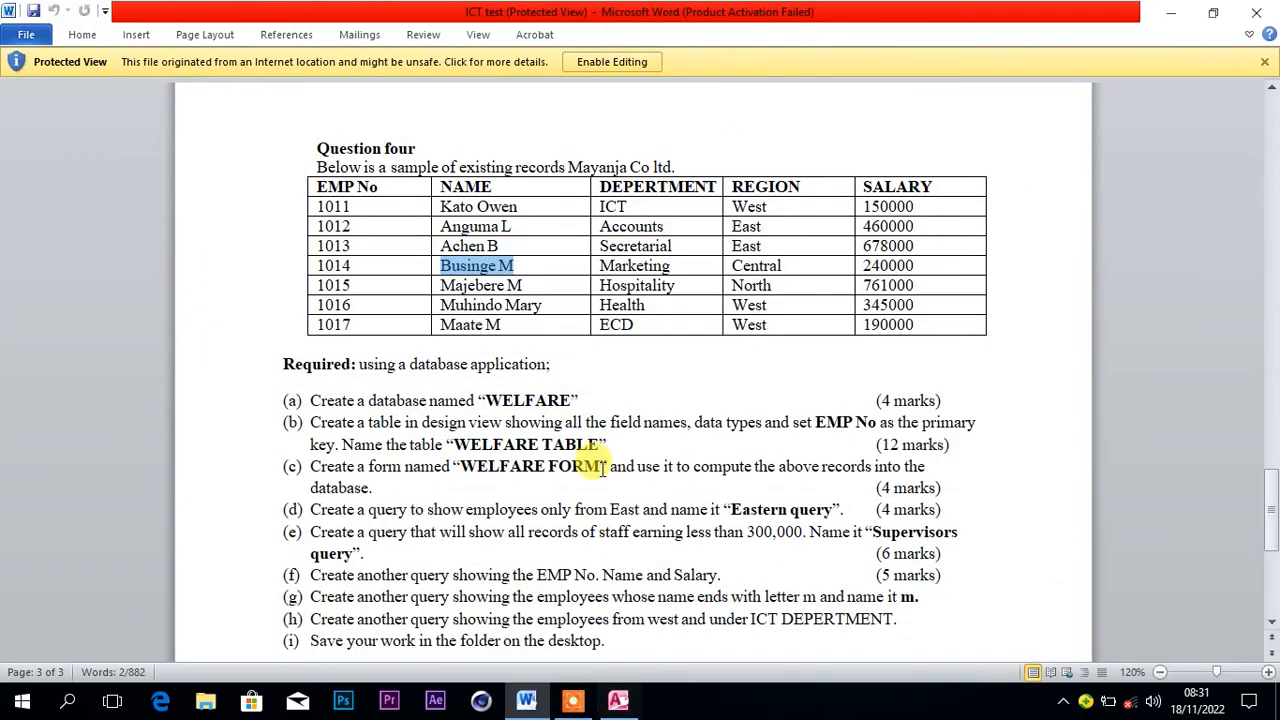
left_click(670, 265)
left_click_drag(670, 265, 592, 268)
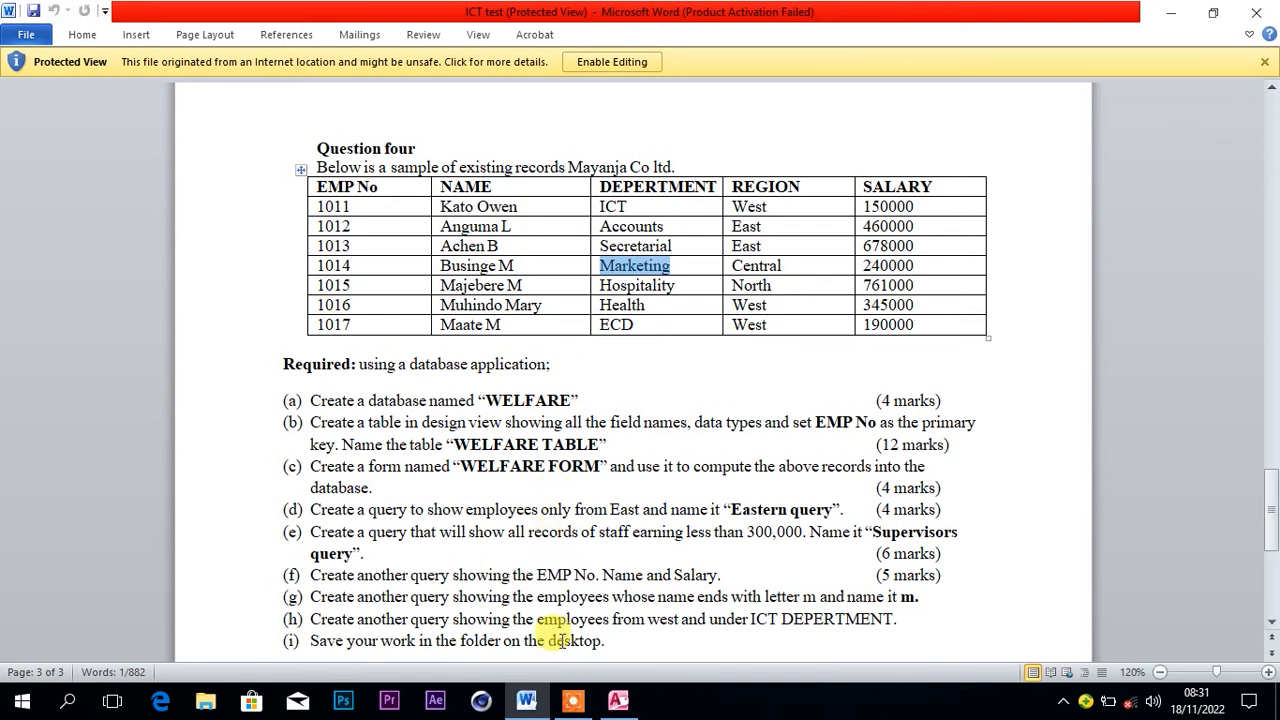
left_click(618, 702)
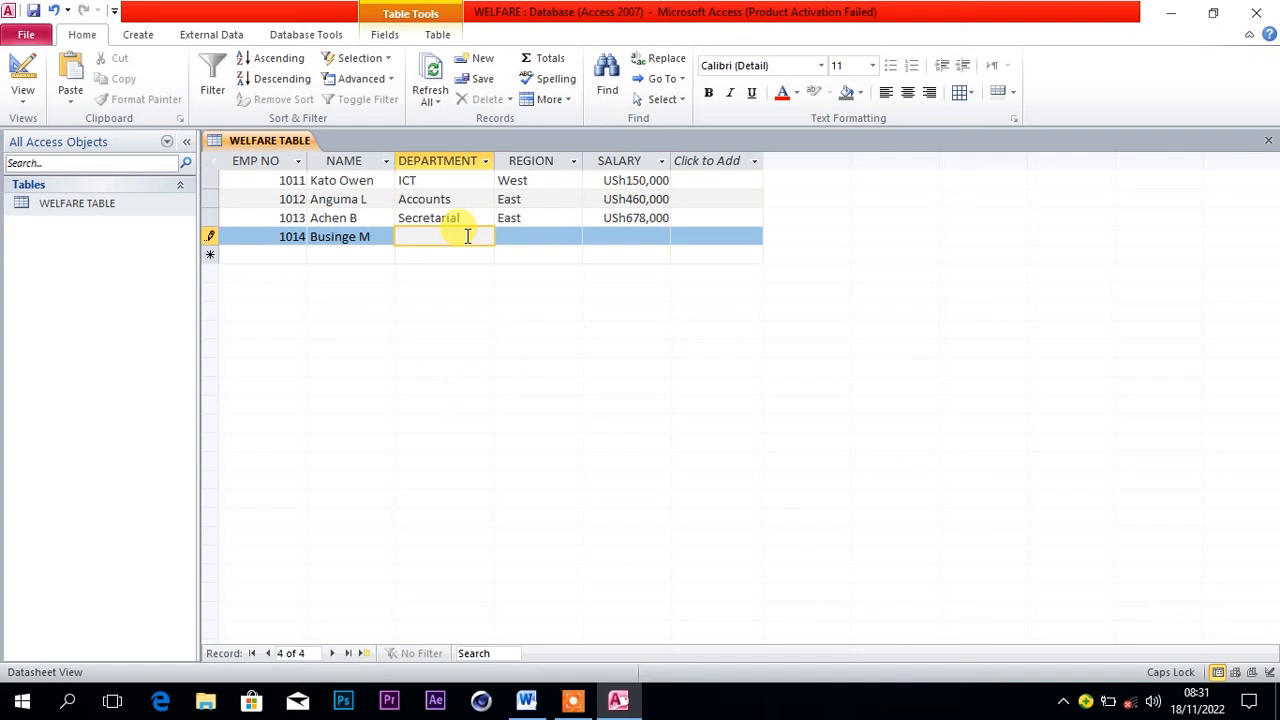
left_click(566, 236)
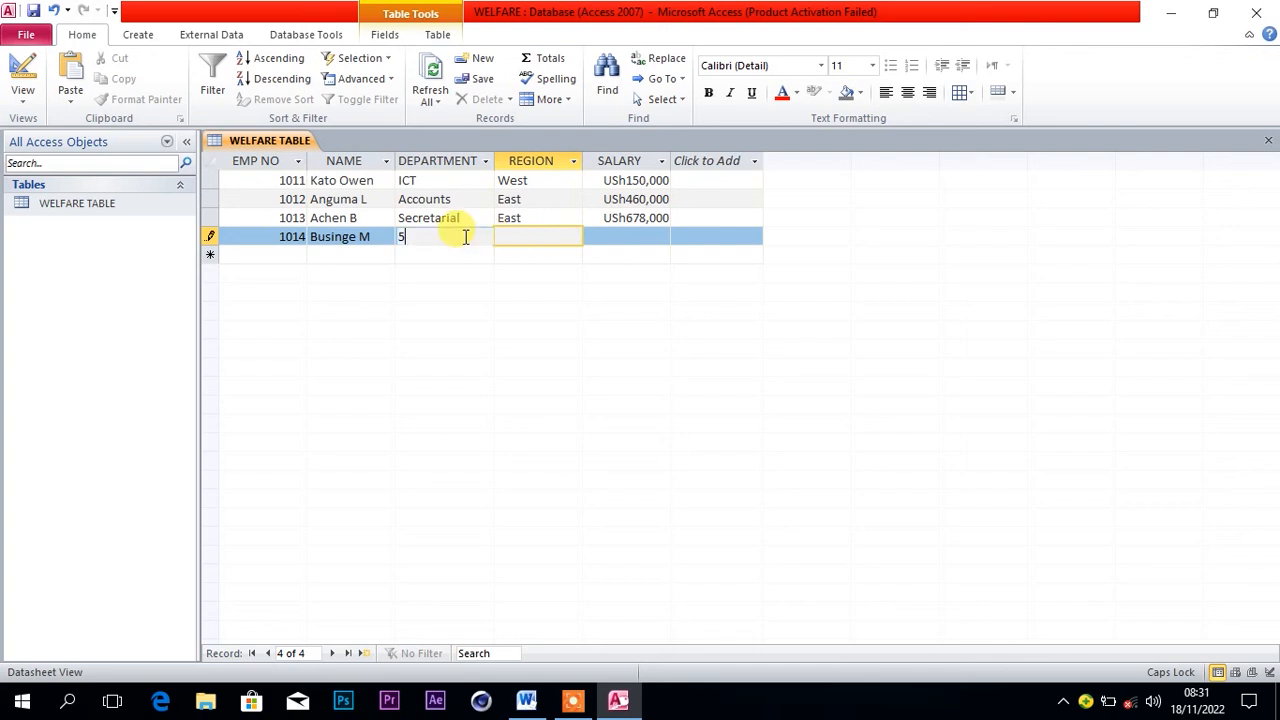
left_click(465, 236)
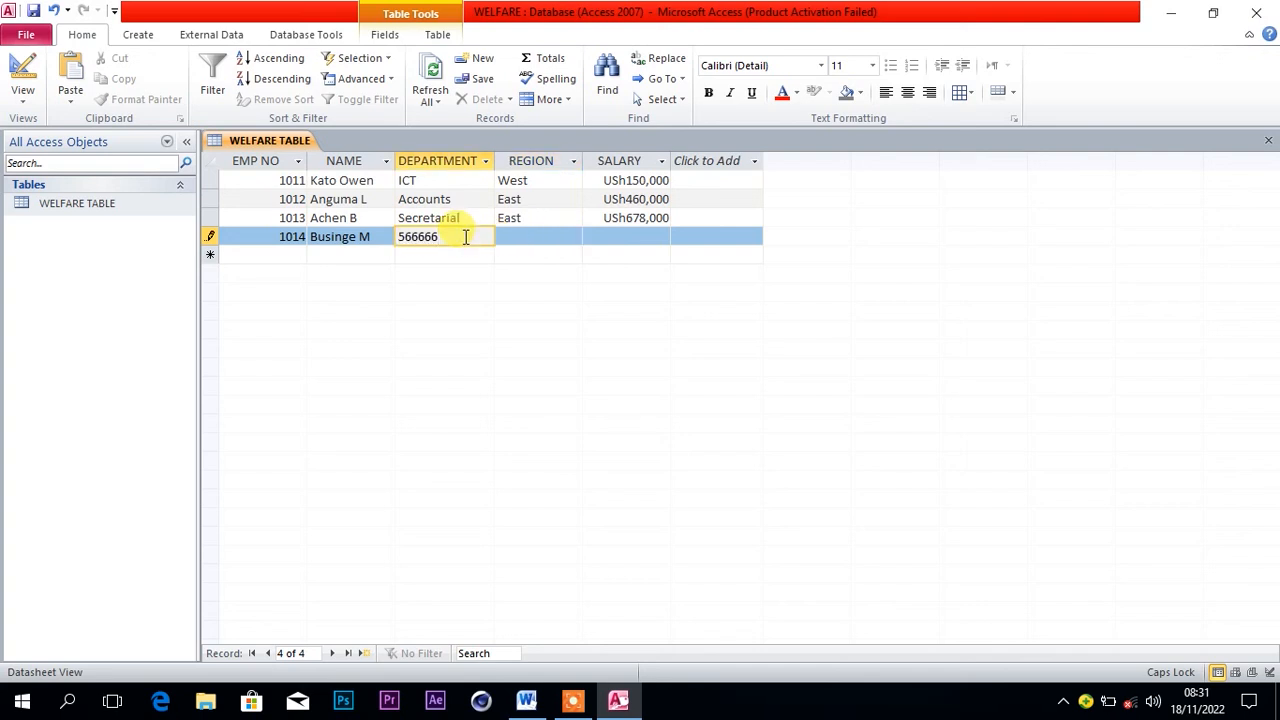
key("Tab")
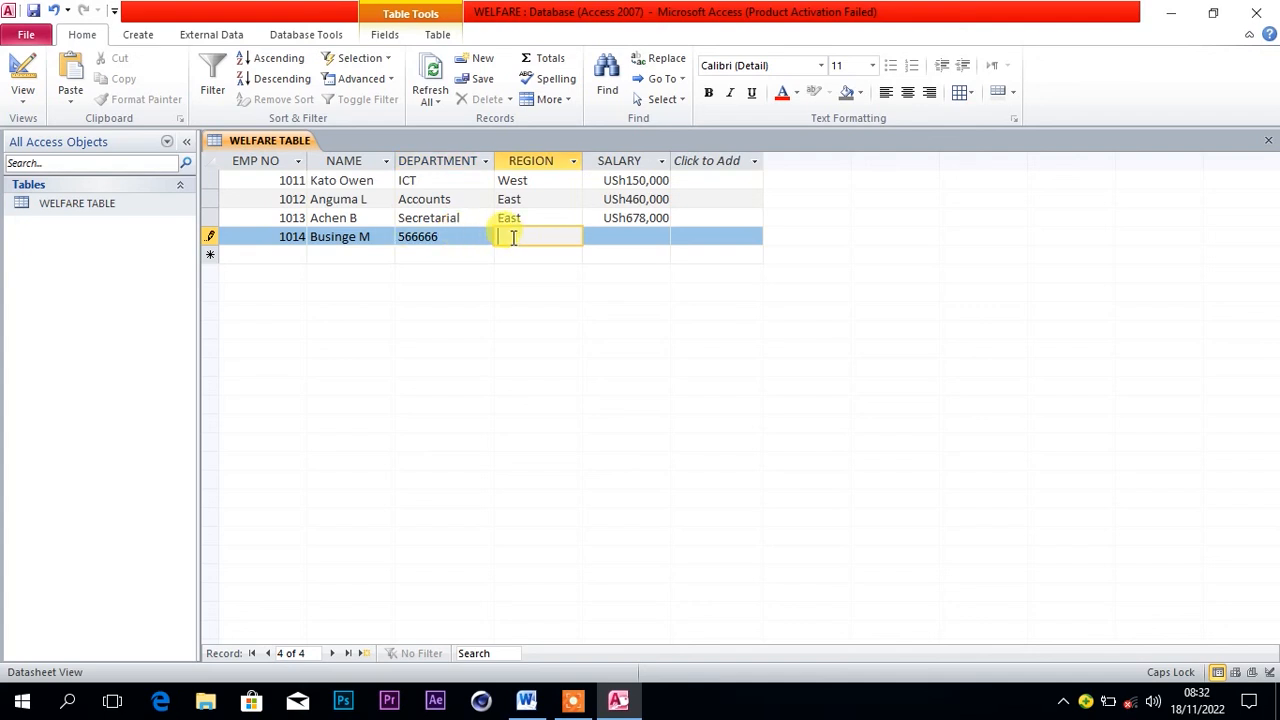
left_click_drag(467, 237, 385, 240)
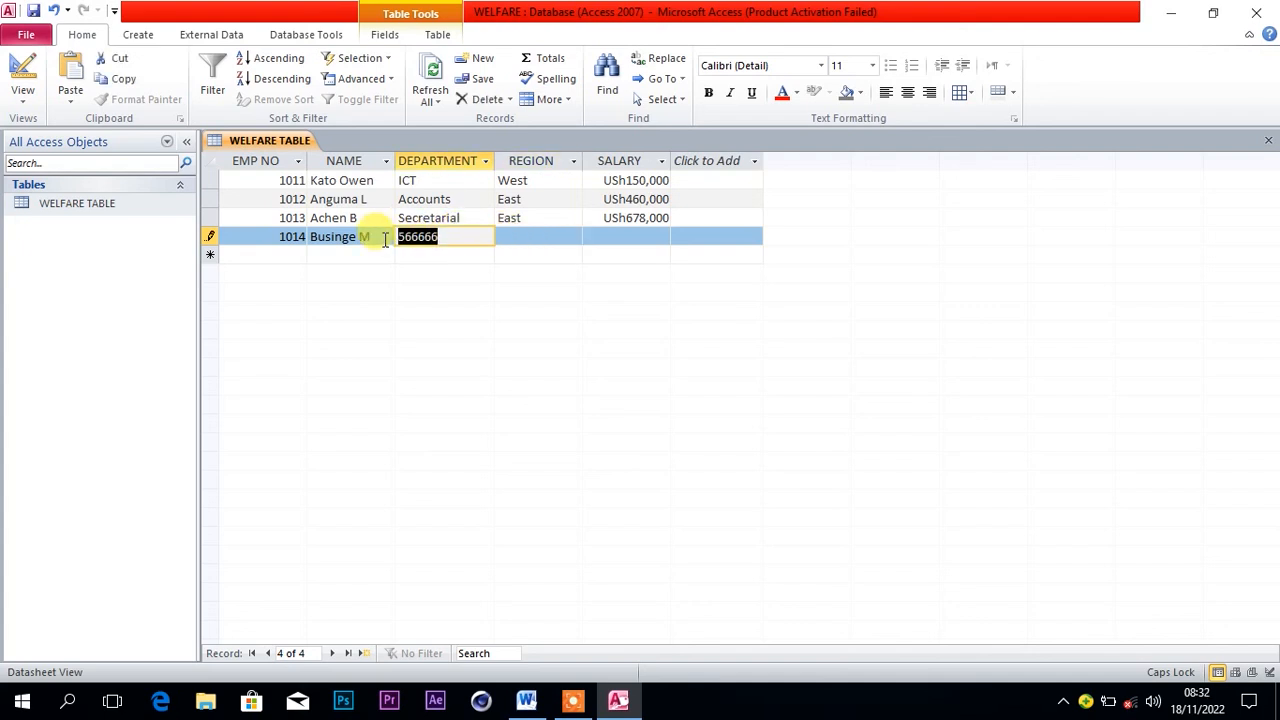
key("BackSpace")
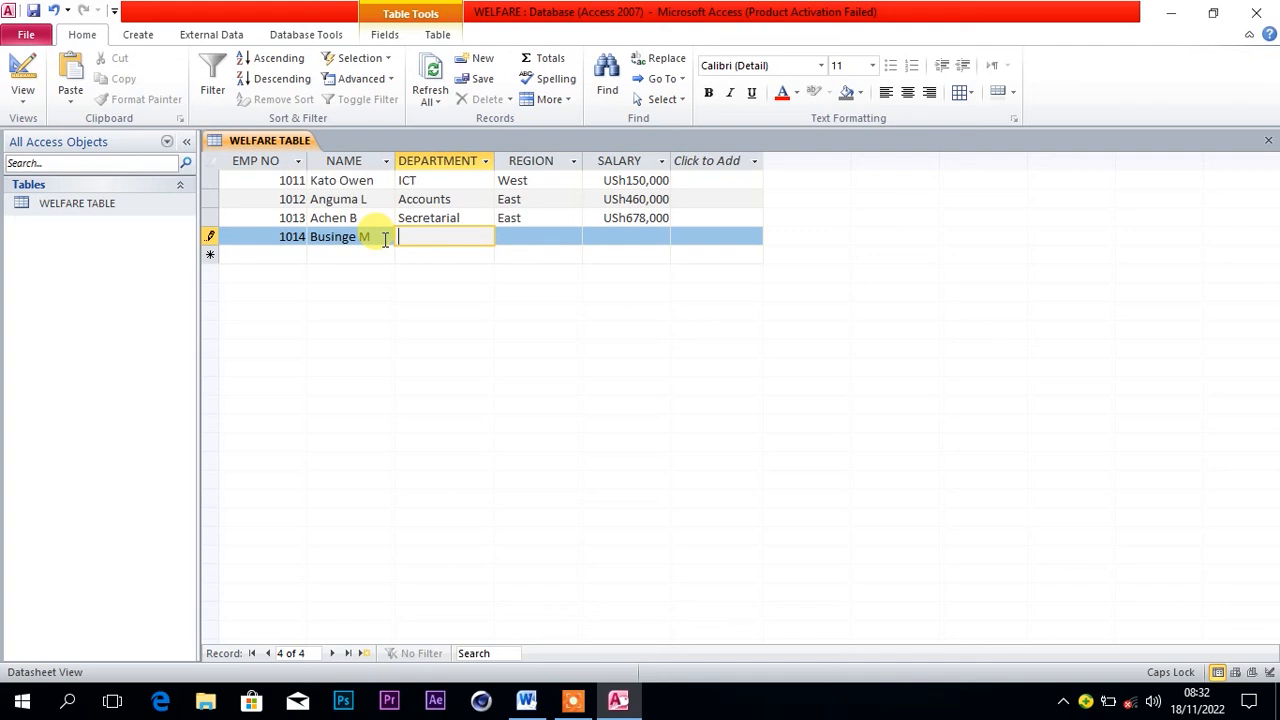
Enter Marketing as the fourth record's DEPARTMENT and copy Central from the fourth Word table row into its REGION field.
type("Marketing")
left_click(524, 236)
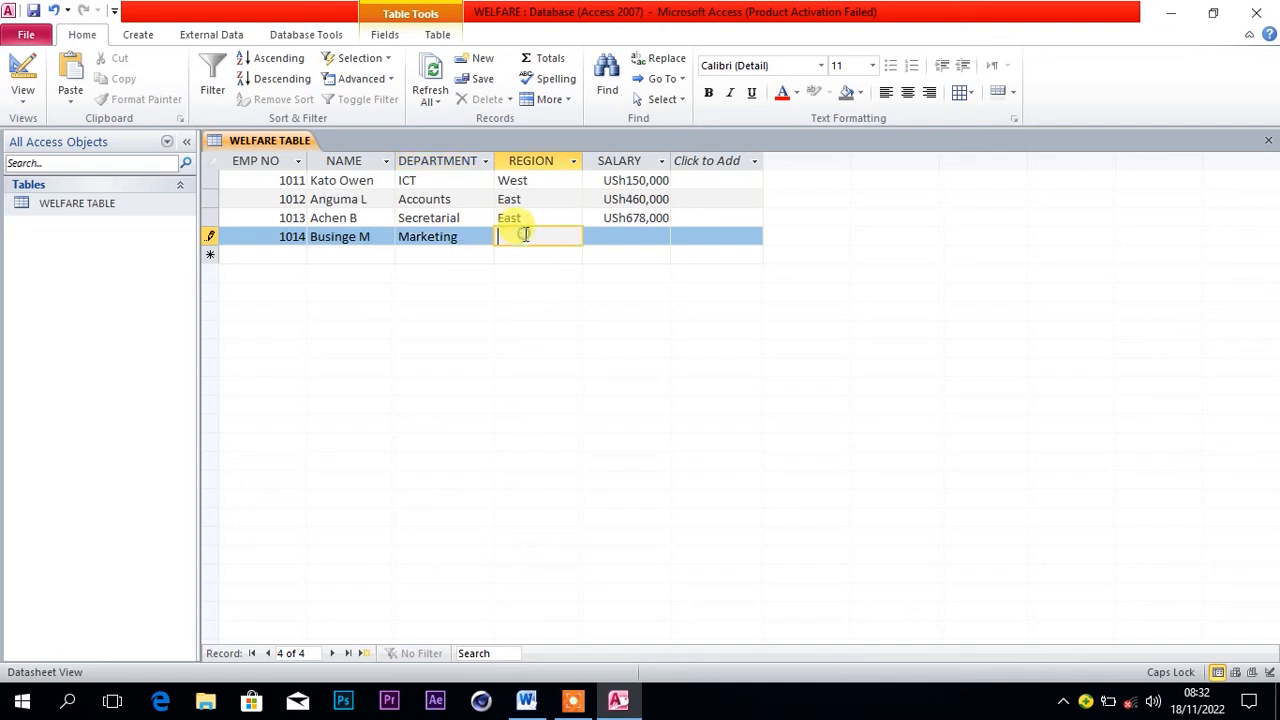
mouse_move(622, 705)
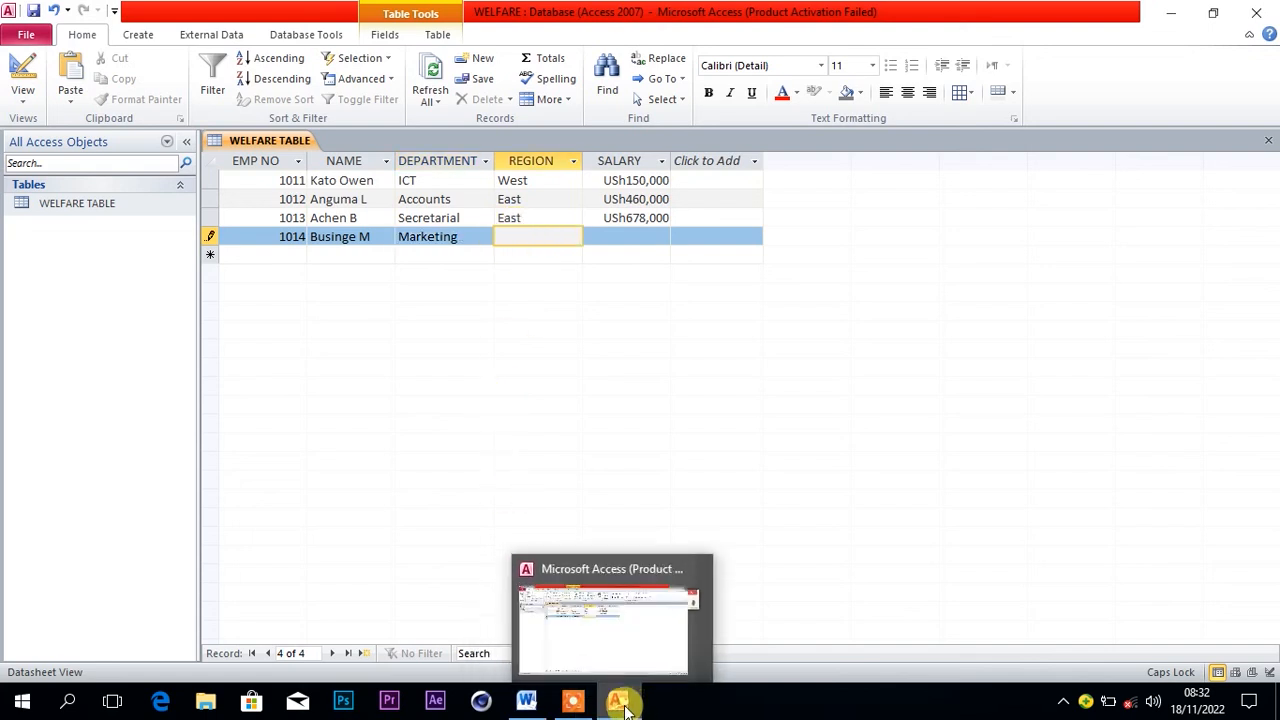
left_click(528, 704)
left_click_drag(806, 266, 735, 265)
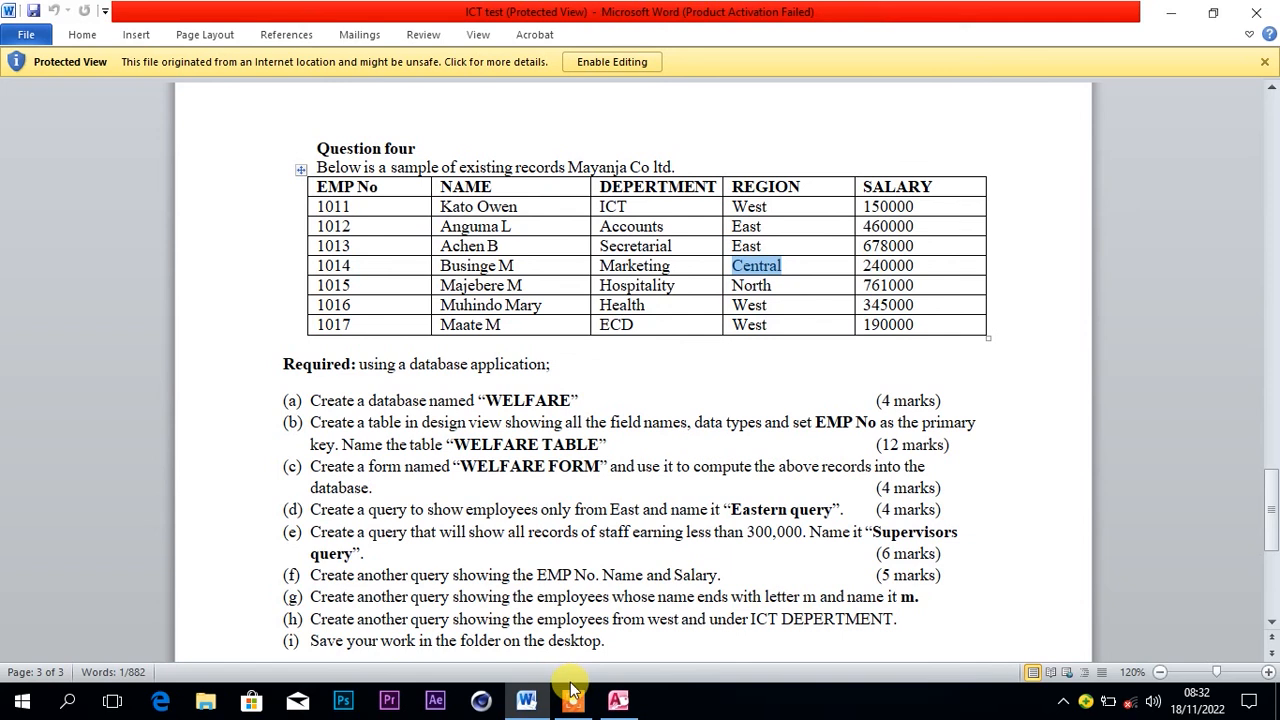
mouse_move(648, 707)
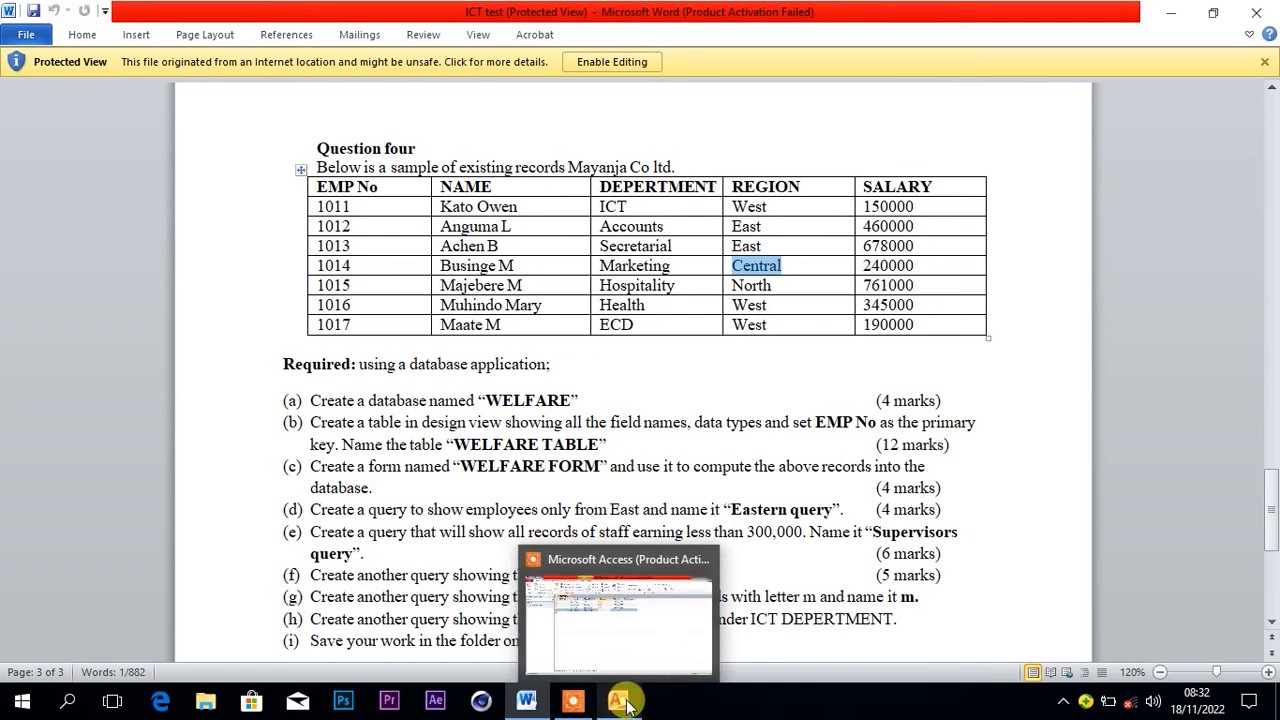
left_click(622, 702)
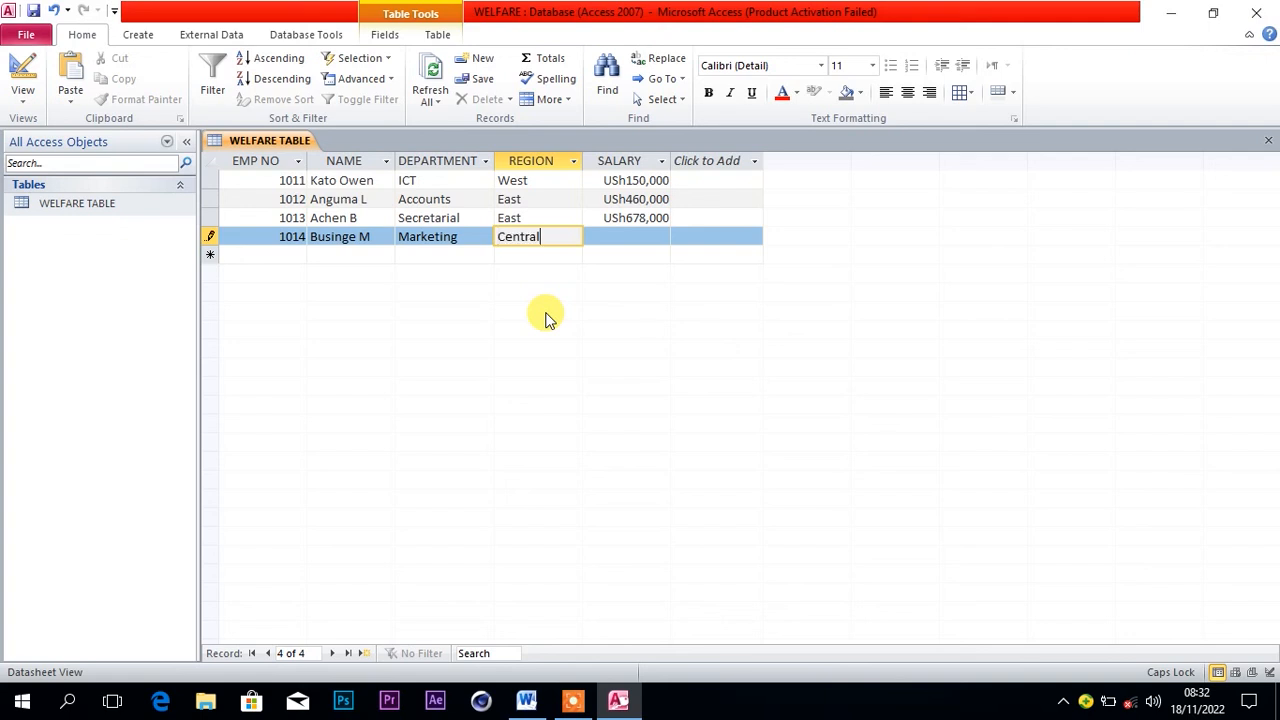
Copy the salary 240000 from the fourth Word table row into the fourth record's SALARY field in Access.
left_click(626, 238)
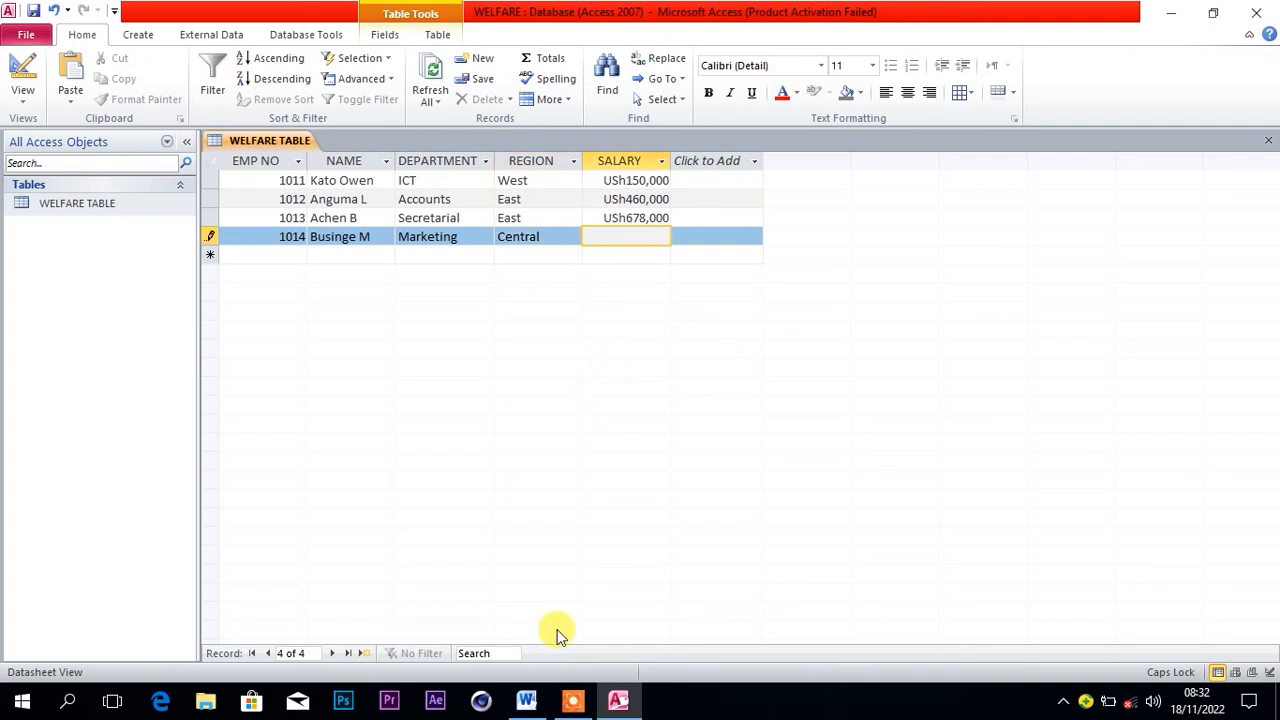
left_click(527, 702)
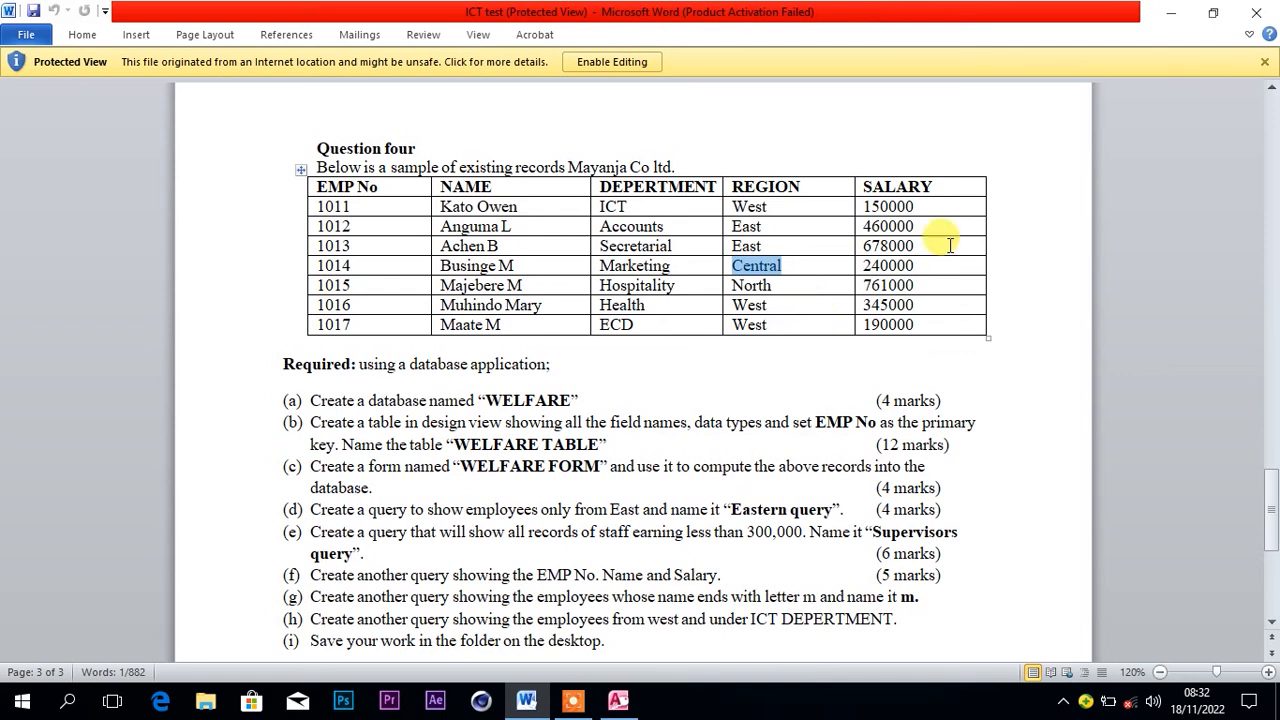
left_click_drag(914, 265, 856, 268)
key("ctrl+c")
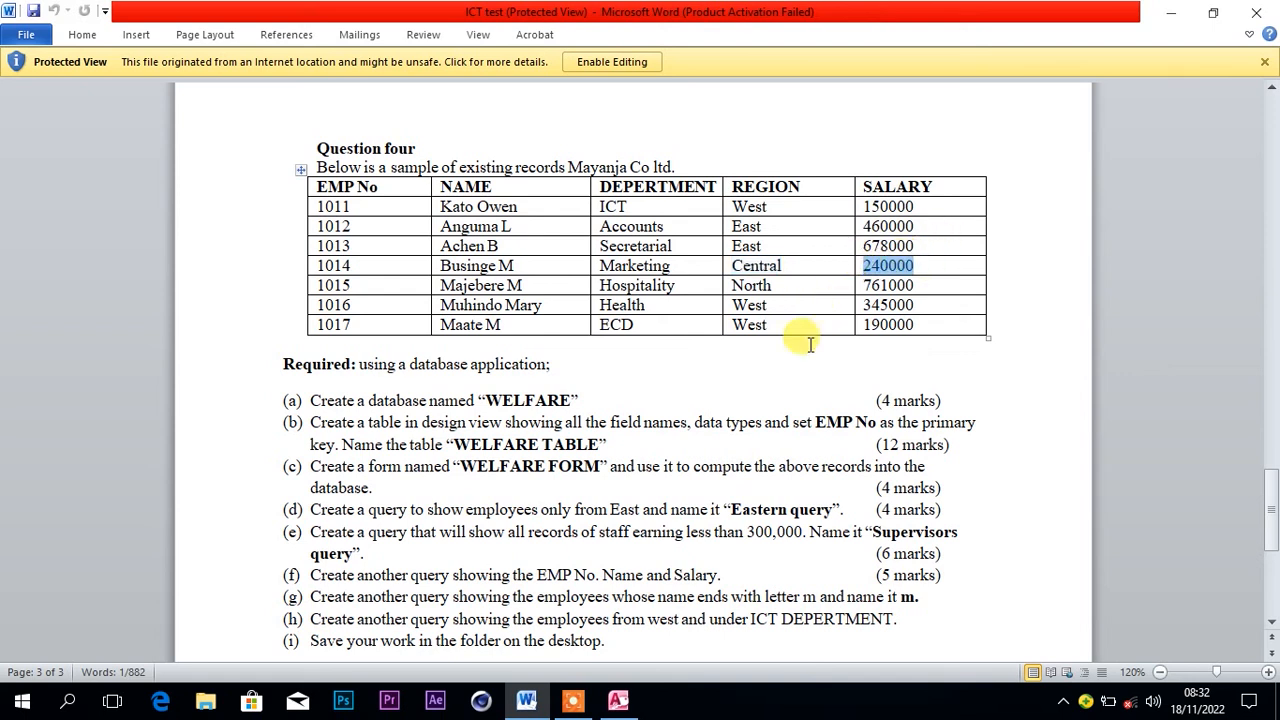
left_click(618, 700)
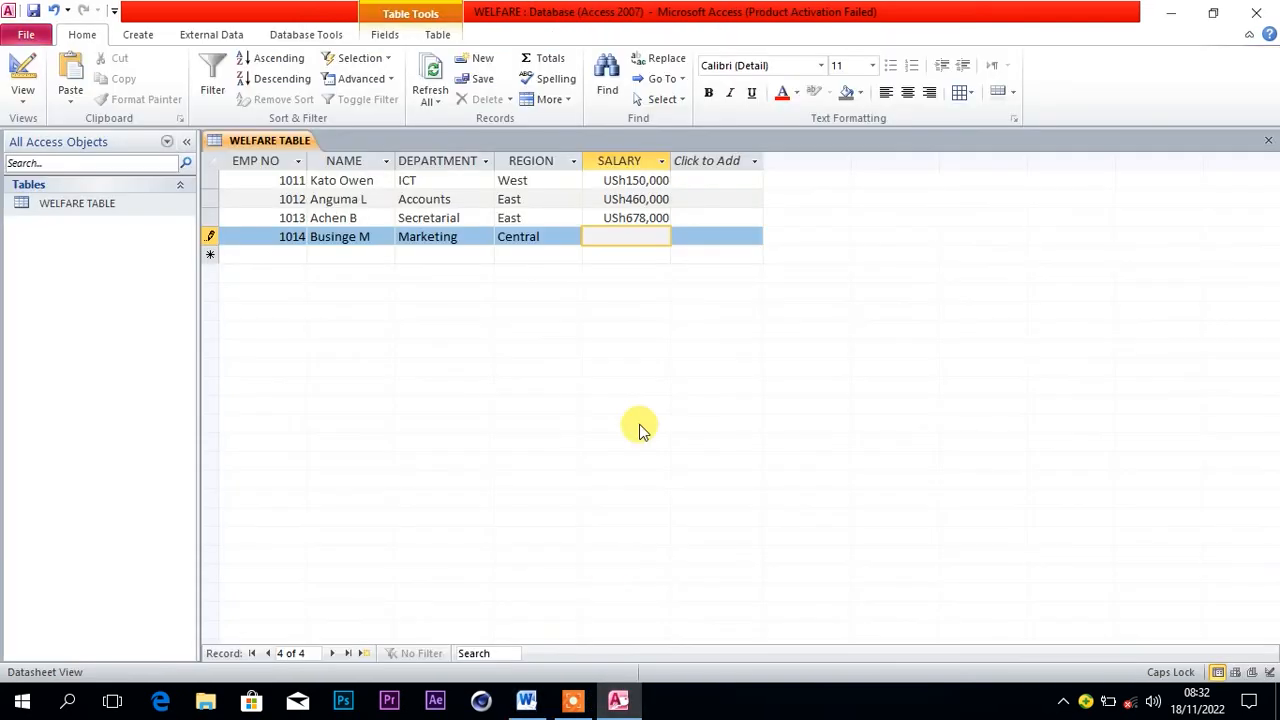
key("ctrl+v")
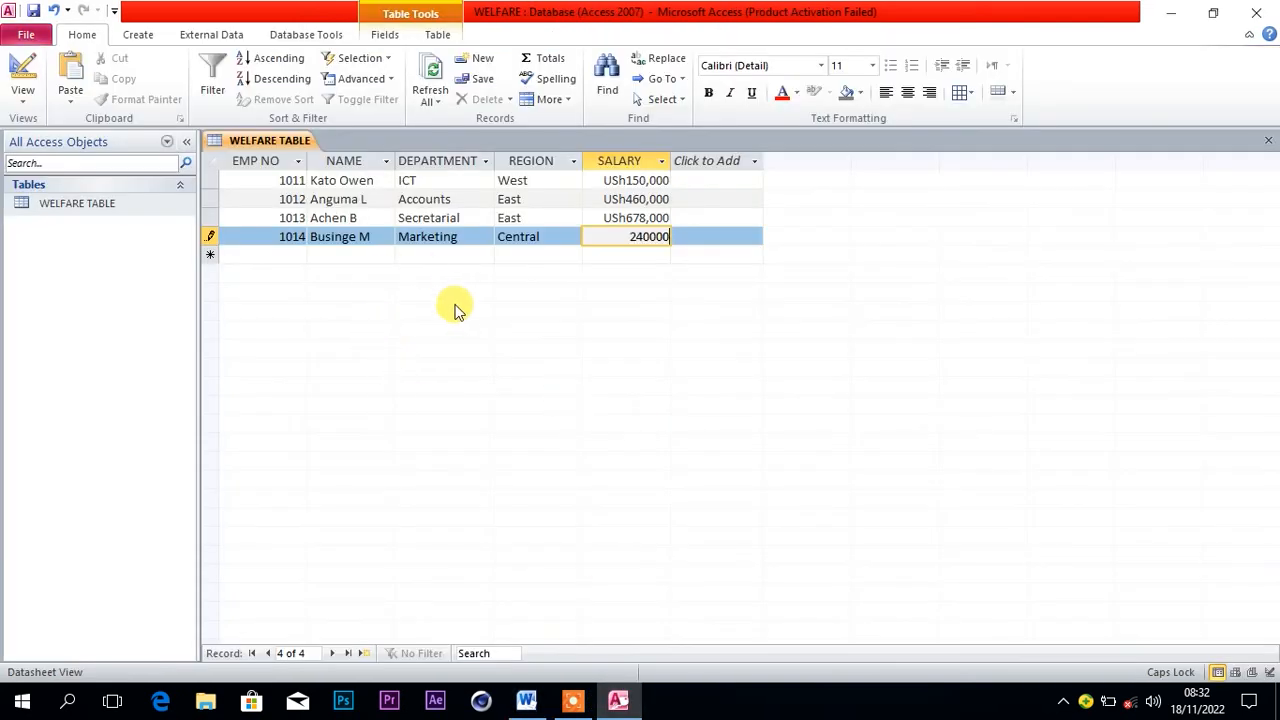
Start a fifth Access record by copying the fifth employee's number from the Word table into EMP NO.
left_click(290, 252)
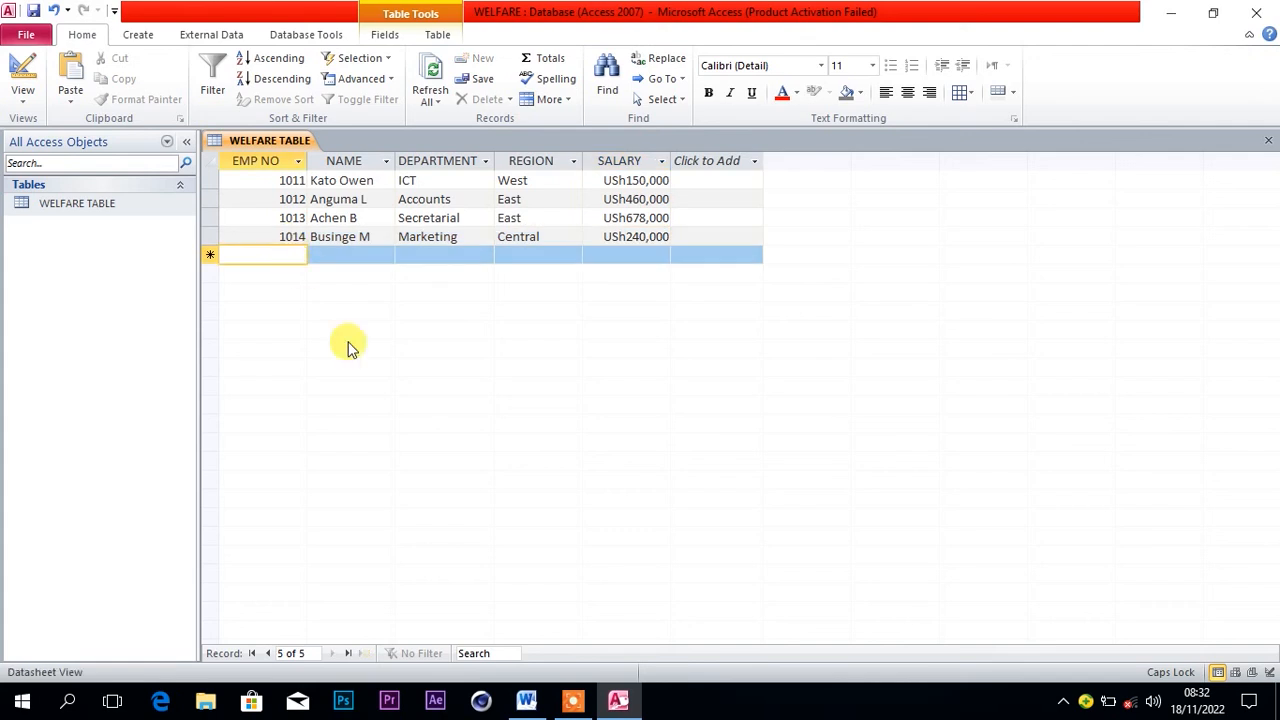
left_click(526, 700)
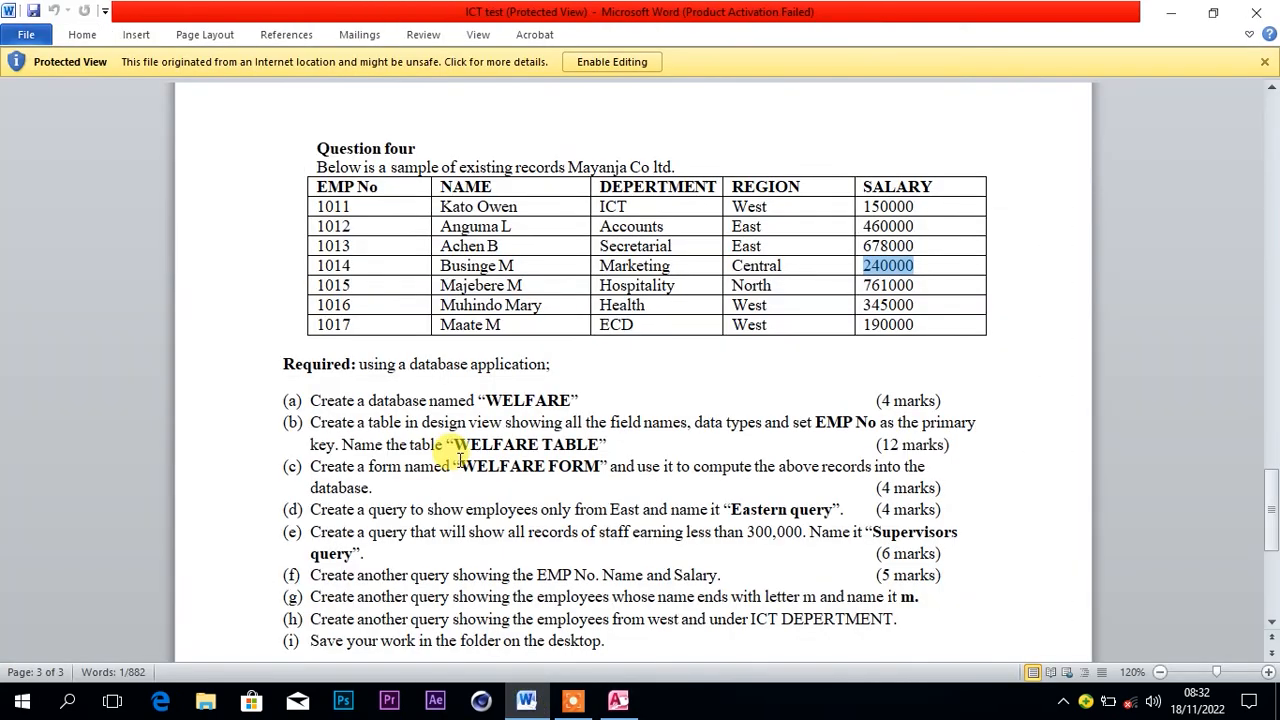
left_click_drag(399, 285, 317, 285)
key("ctrl+c")
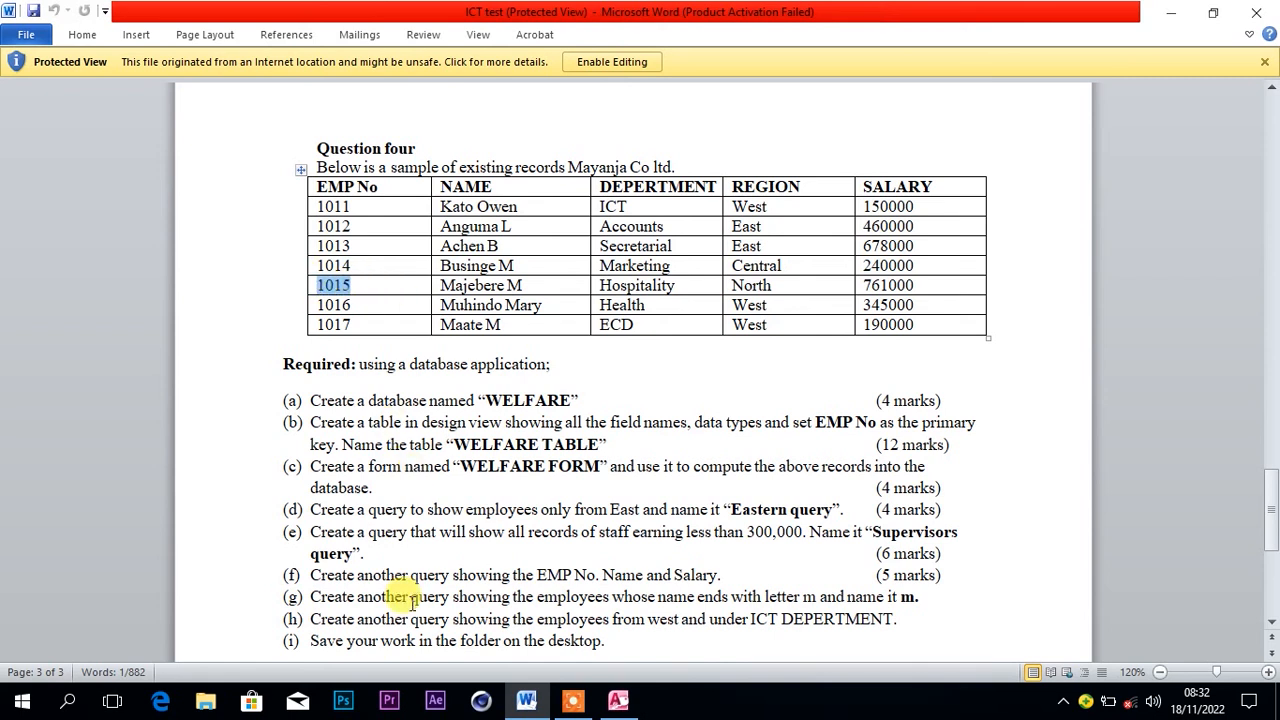
mouse_move(535, 708)
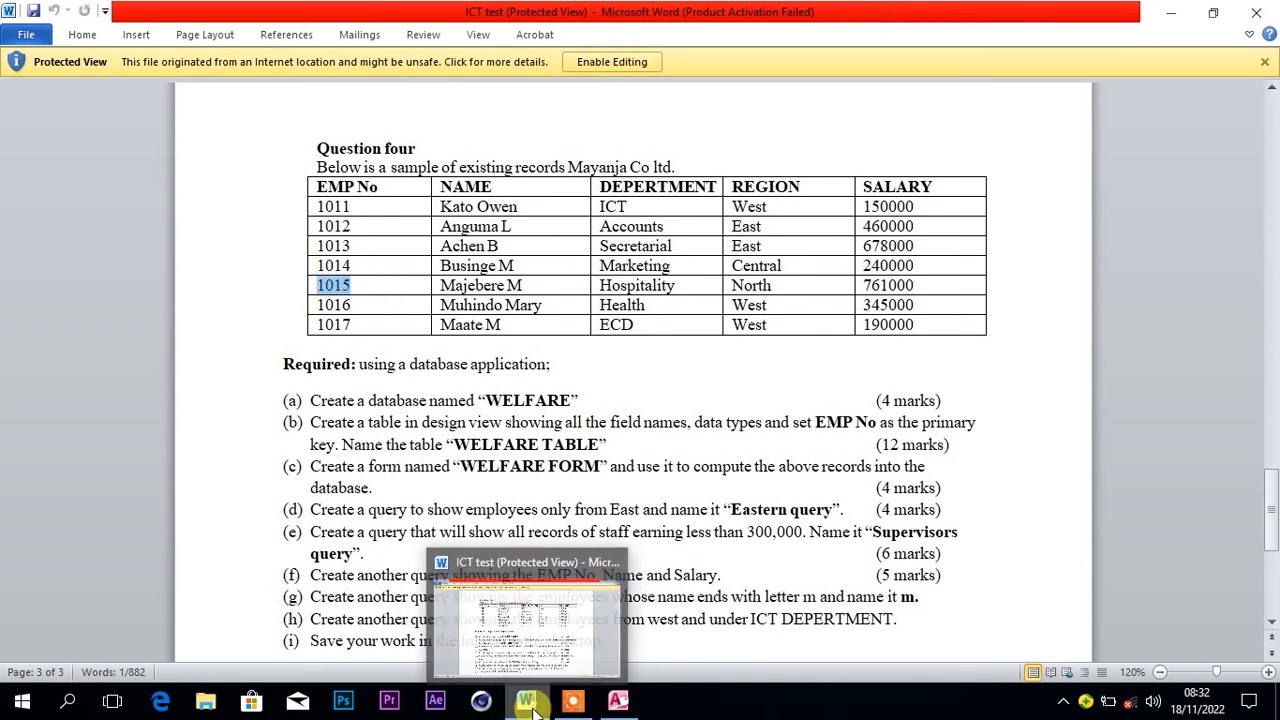
left_click(618, 700)
key("ctrl+v")
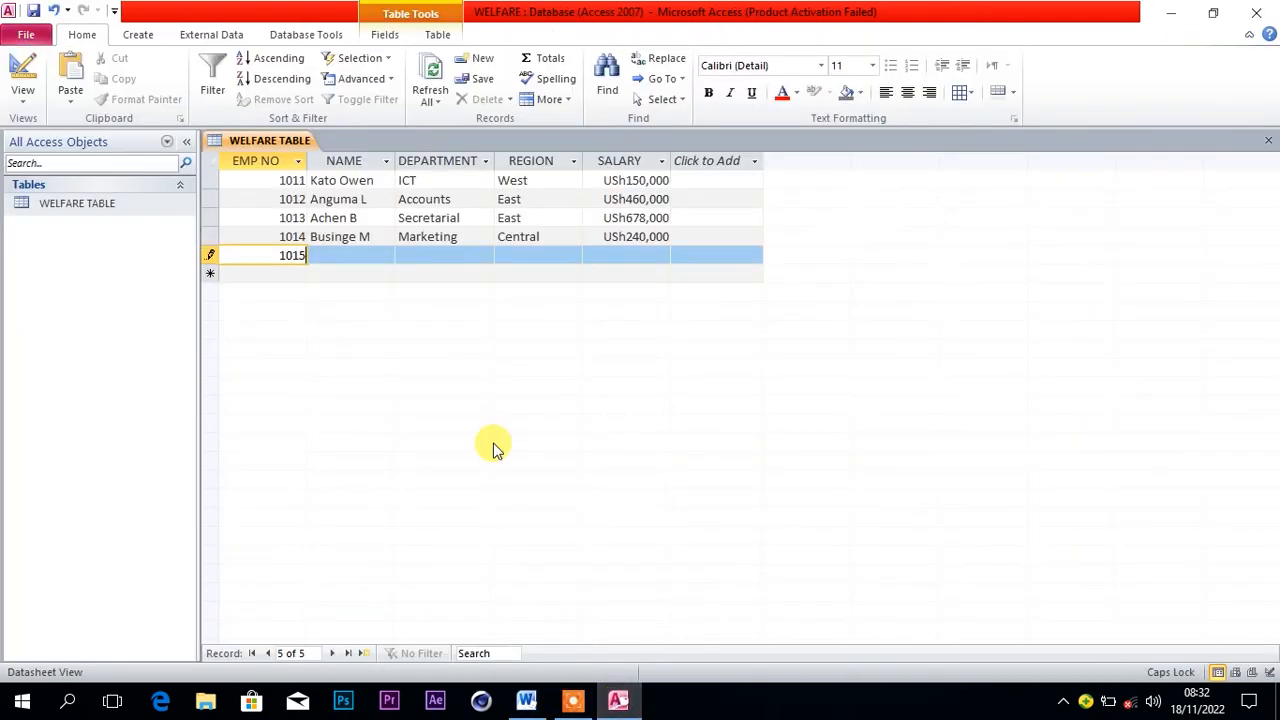
Copy the fifth employee's name from the Word table into the fifth record's NAME field in Access.
left_click(370, 255)
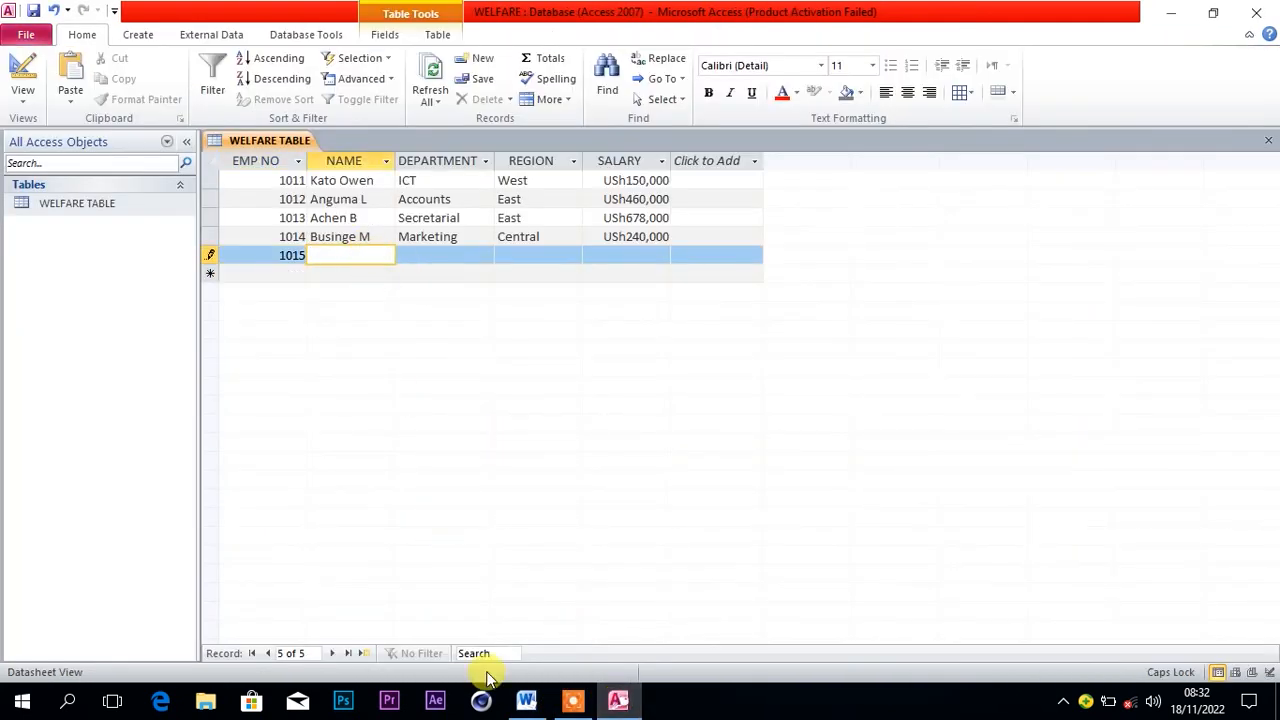
left_click(527, 701)
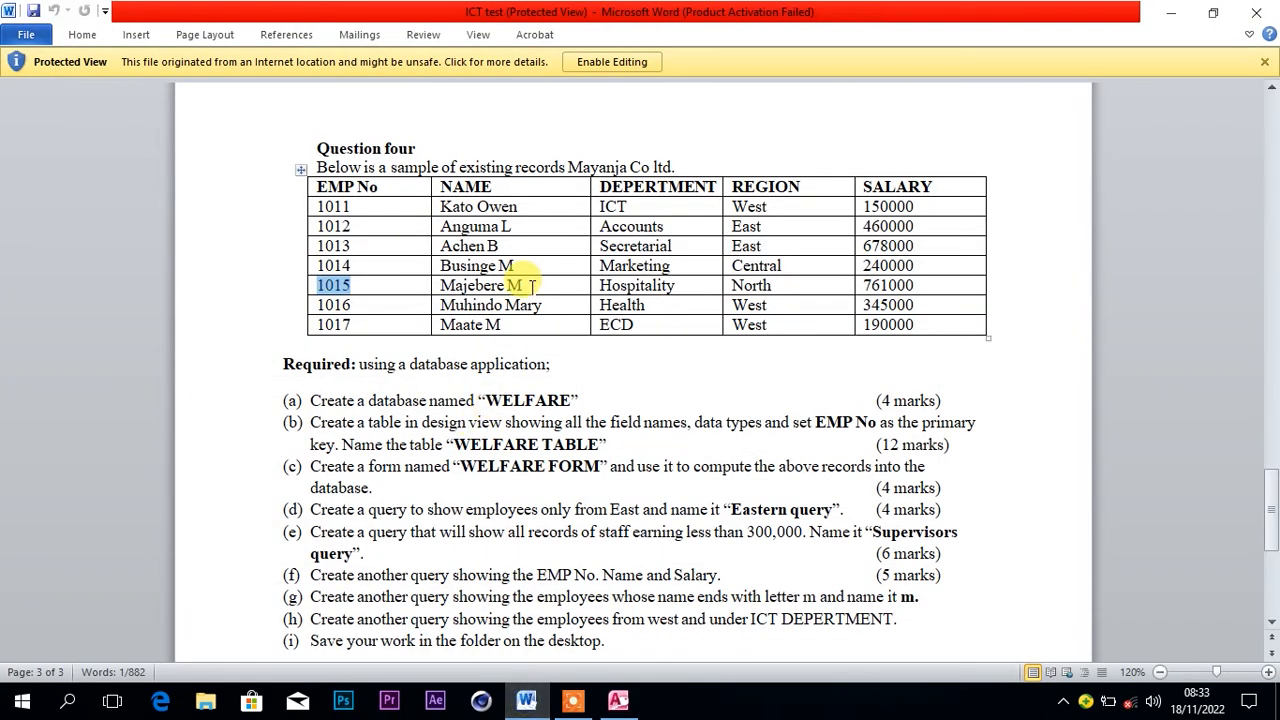
left_click_drag(531, 285, 438, 287)
key("ctrl+c")
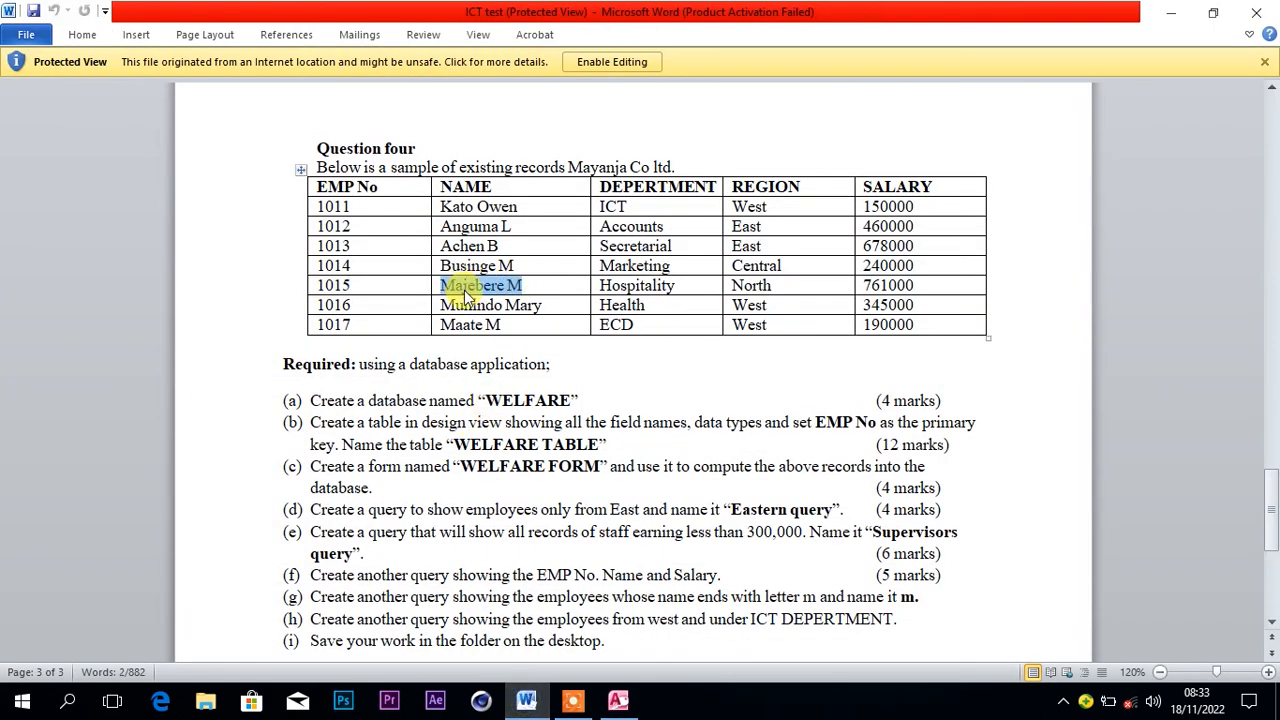
left_click(617, 703)
key("ctrl+v")
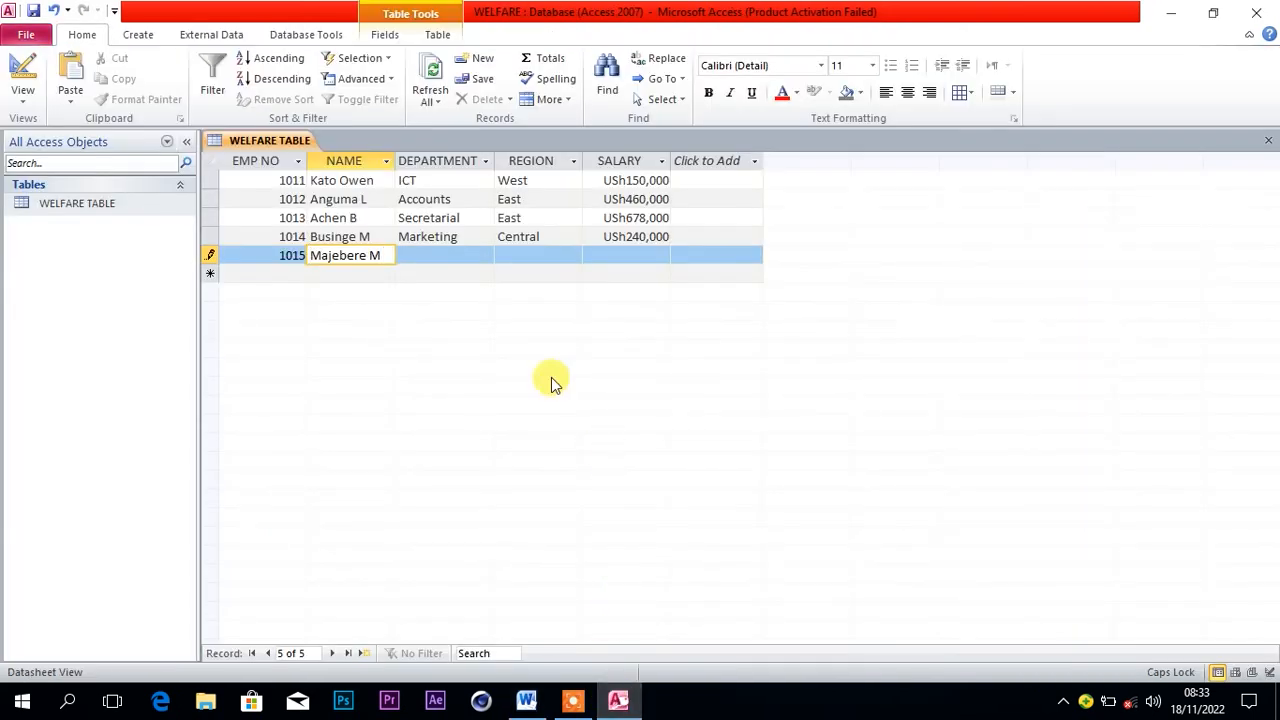
Copy Hospitality from the fifth Word table row into the fifth record's DEPARTMENT field in Access.
left_click(465, 257)
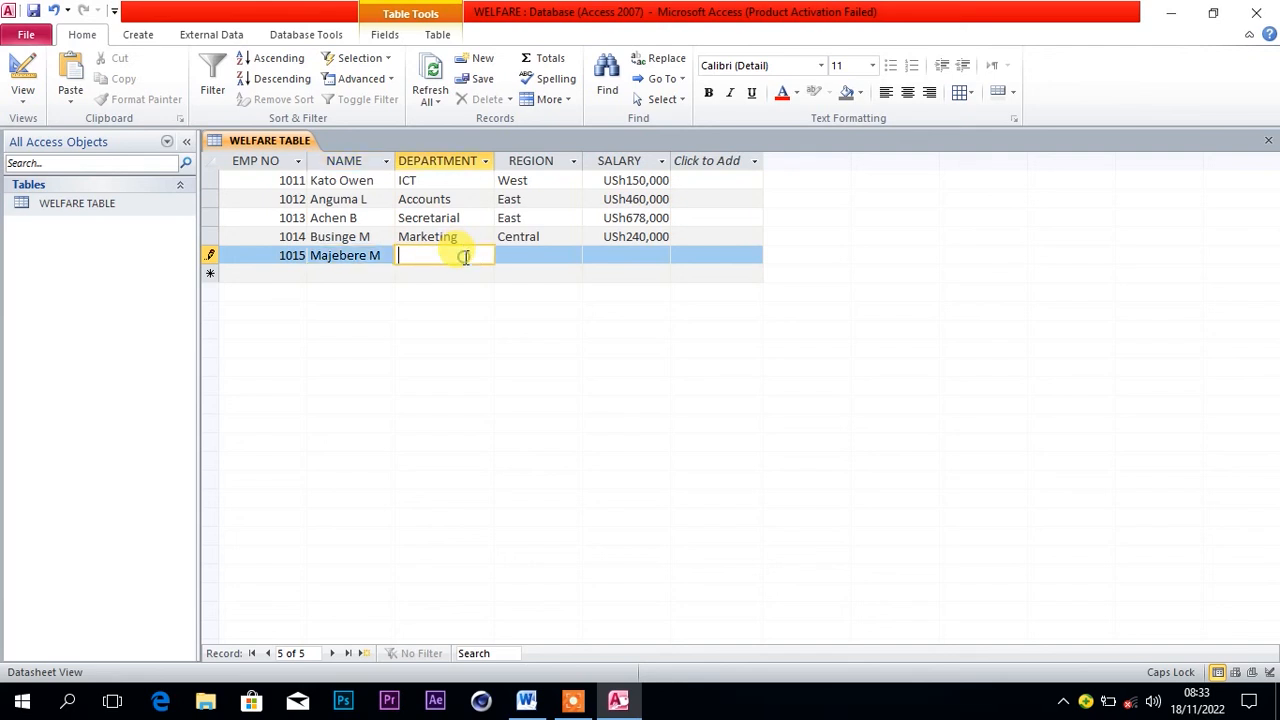
left_click(526, 700)
left_click_drag(678, 288, 598, 288)
key("ctrl+c")
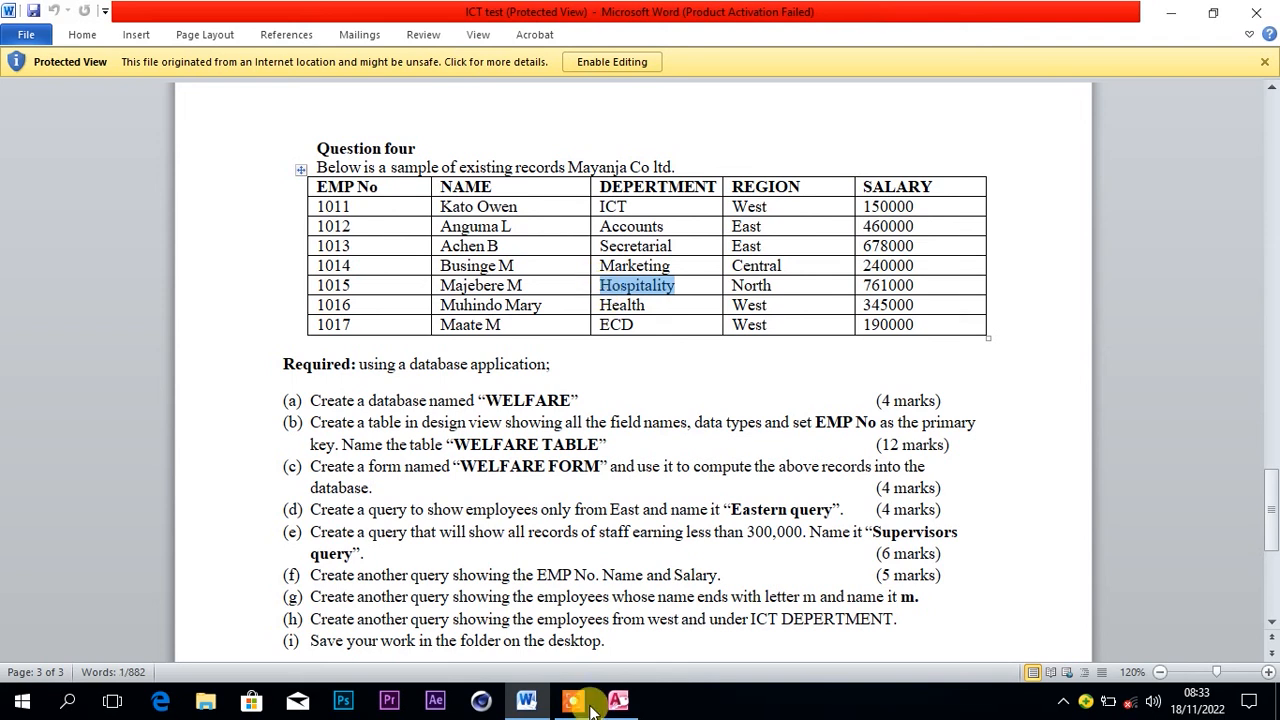
left_click(617, 703)
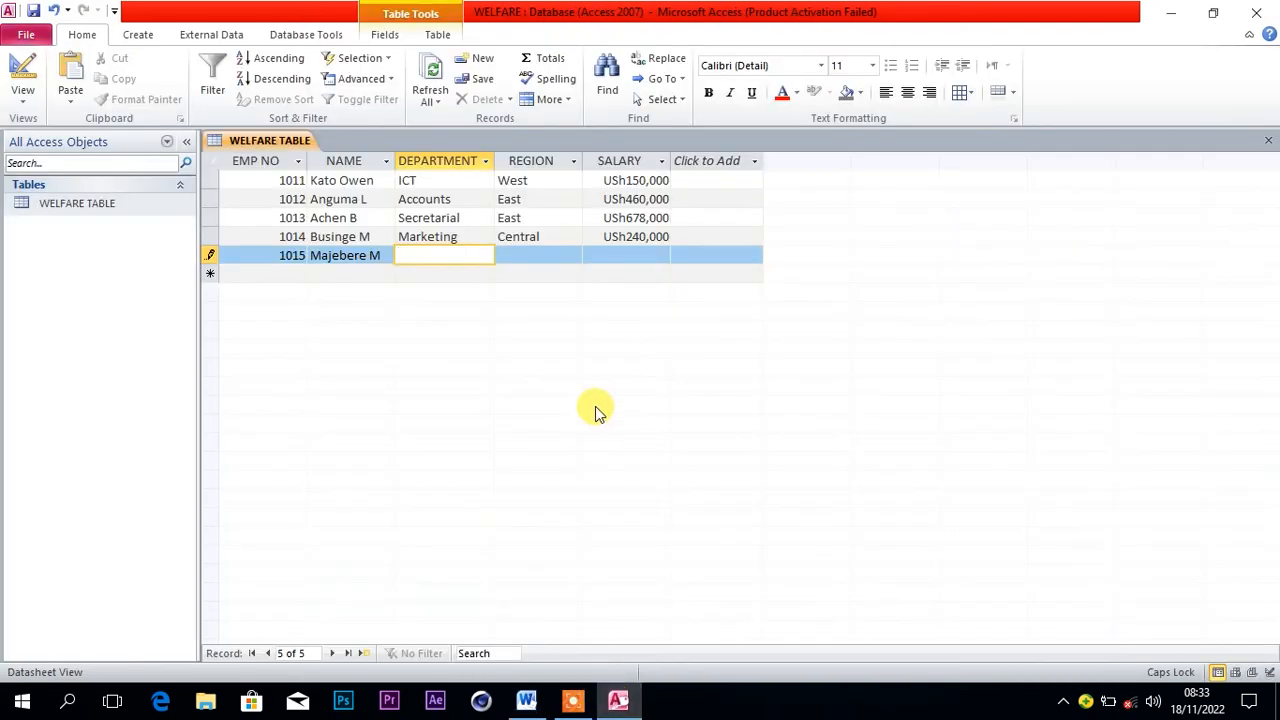
key("ctrl+v")
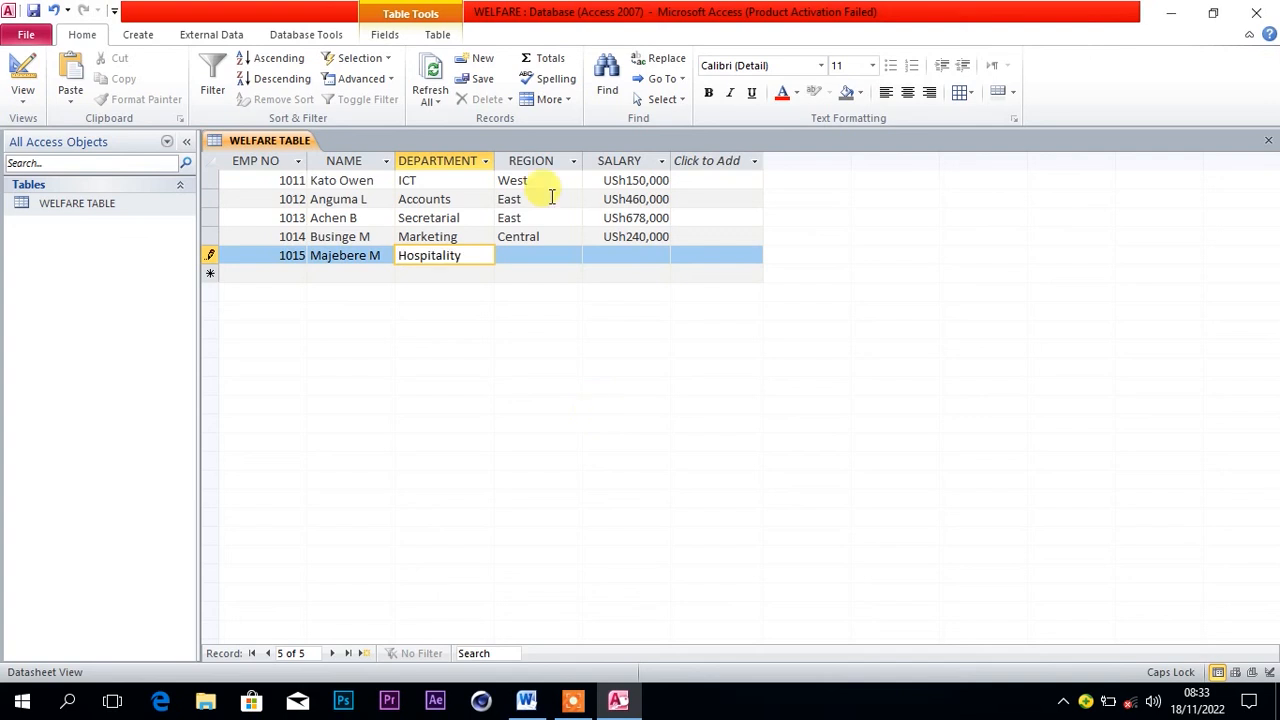
Copy North from the fifth Word table row into the fifth record's REGION field in Access.
left_click(546, 256)
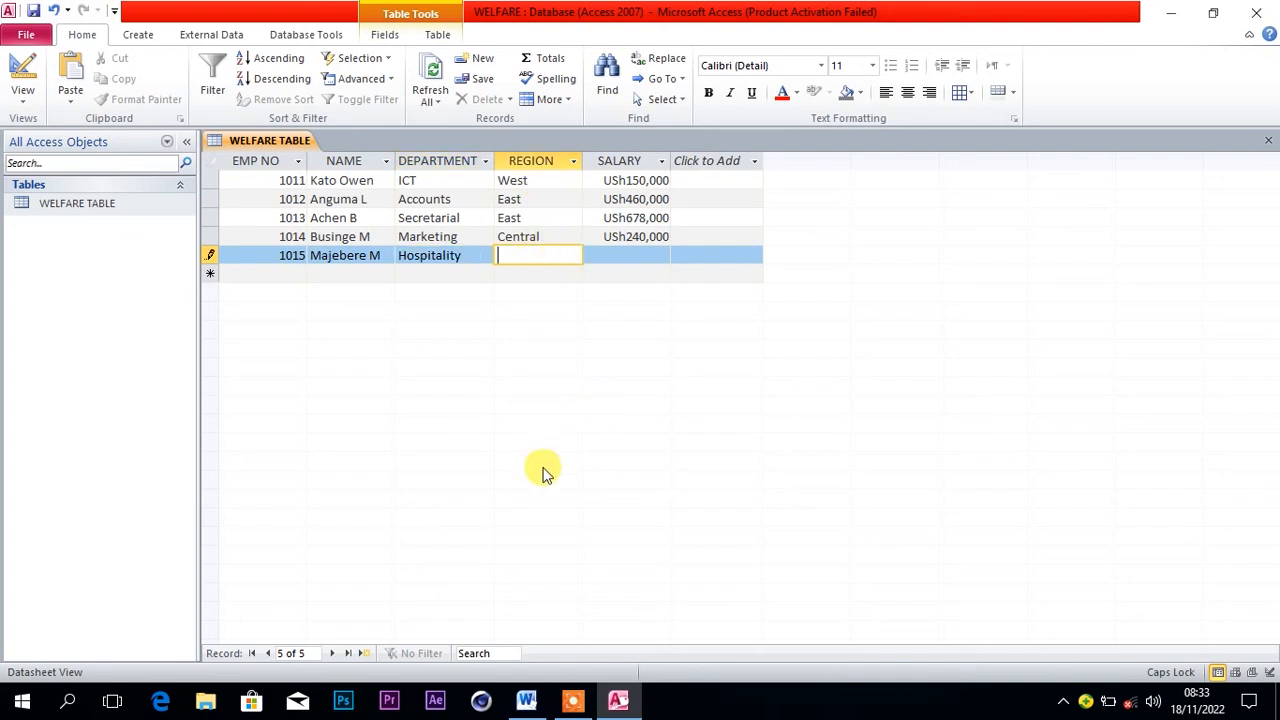
left_click(527, 701)
left_click_drag(772, 285, 733, 288)
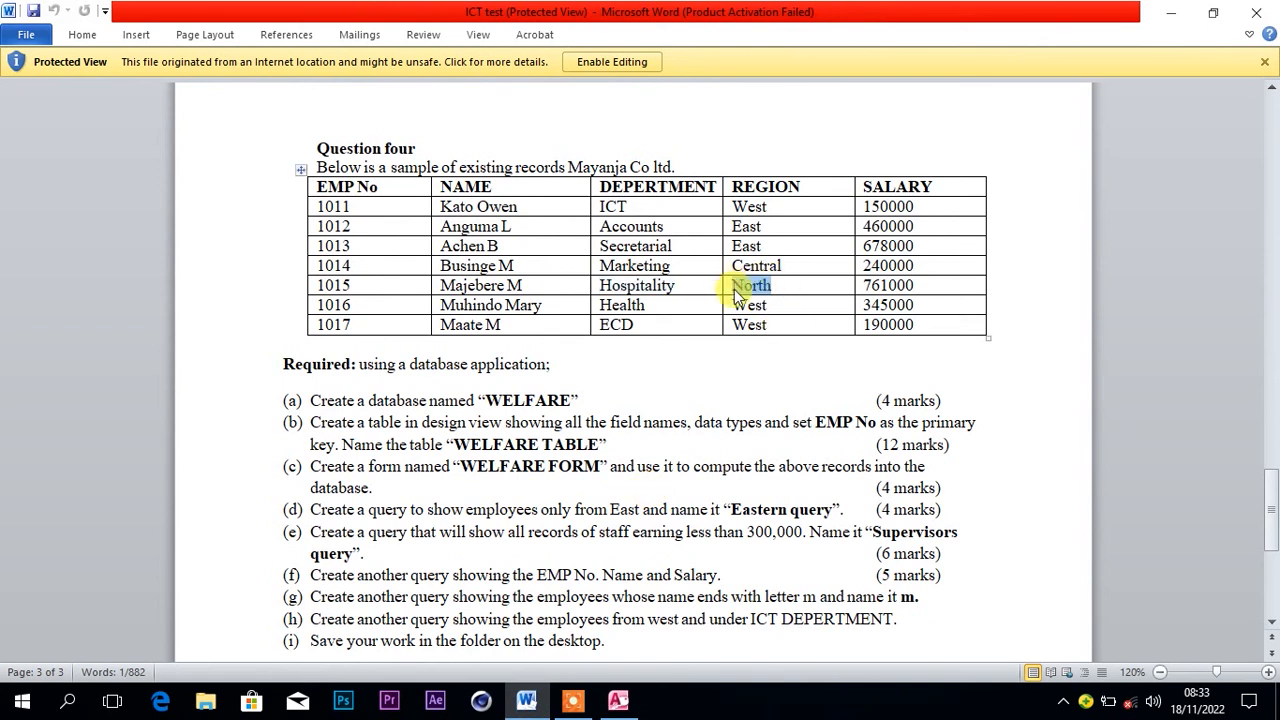
left_click(618, 705)
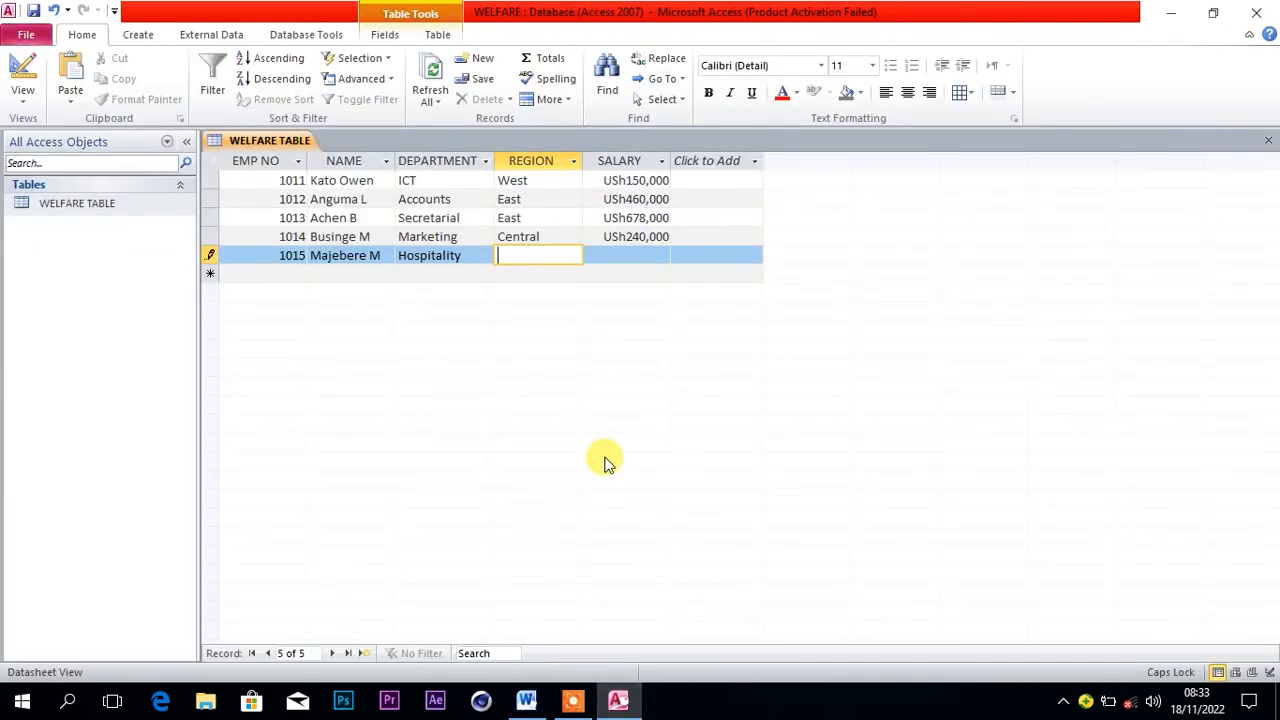
Copy the salary 761000 from the fifth Word table row into the fifth record's SALARY field in Access.
left_click(626, 255)
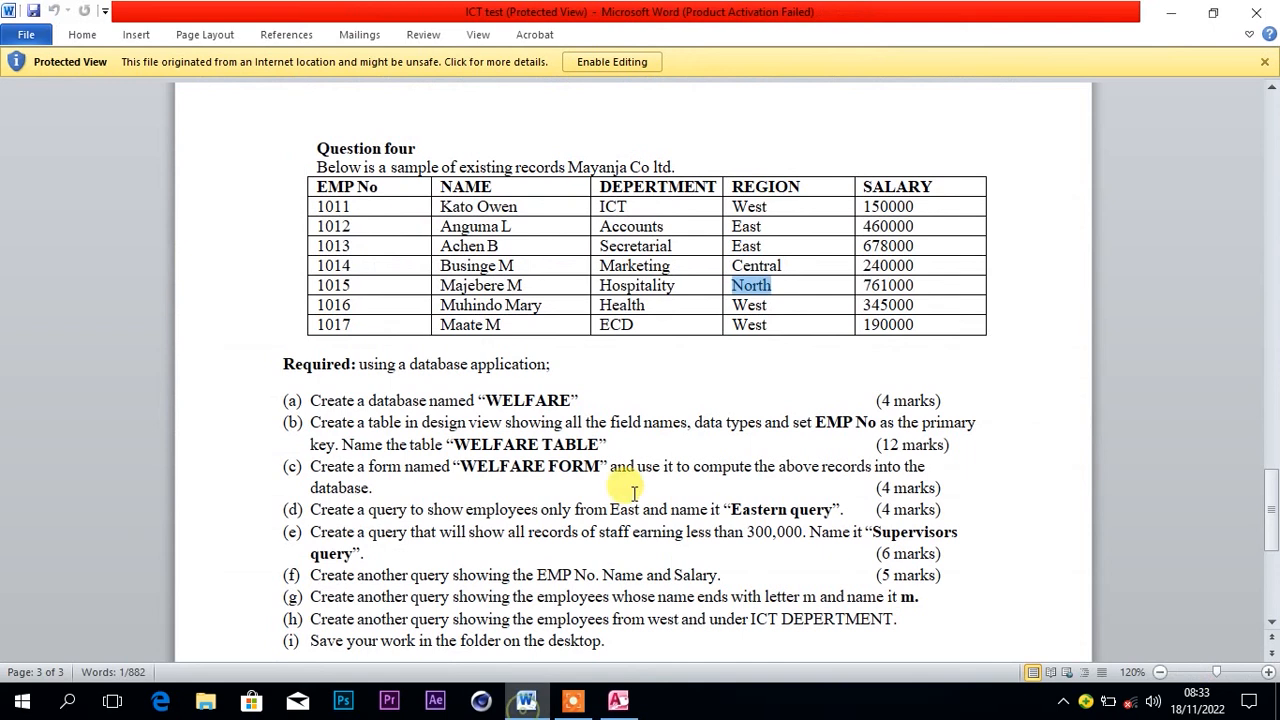
left_click(526, 700)
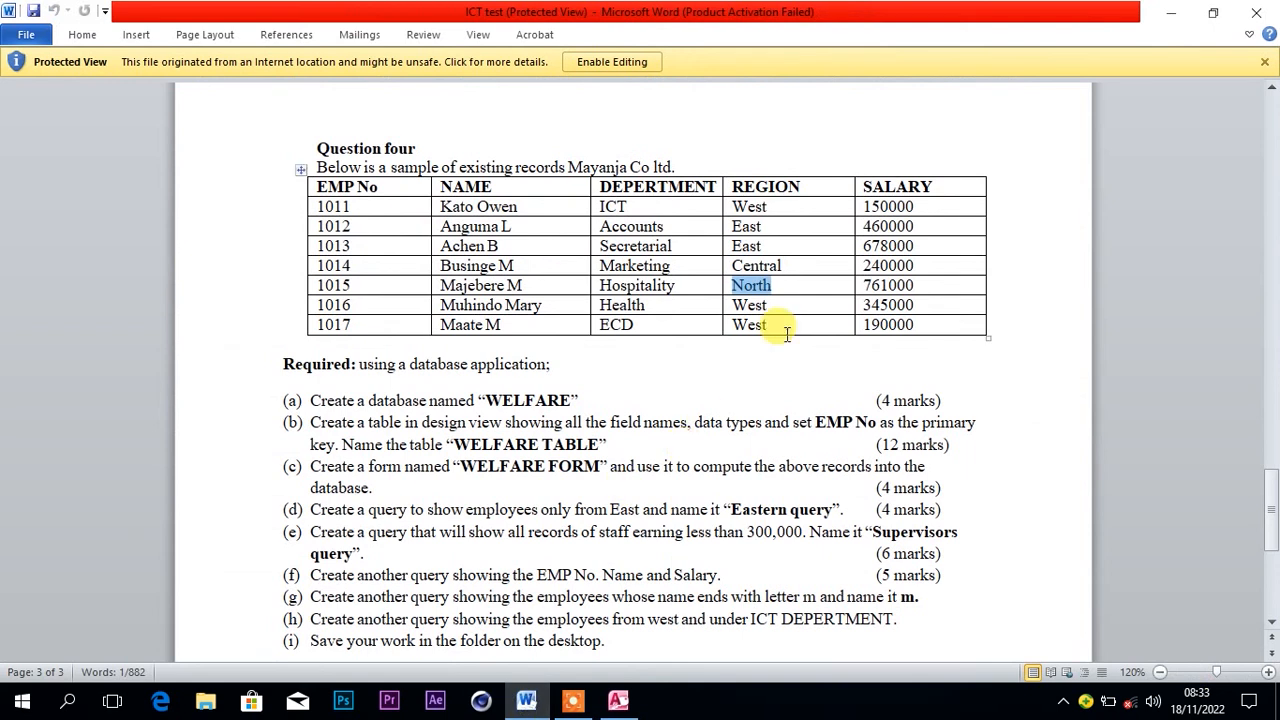
left_click_drag(918, 285, 863, 286)
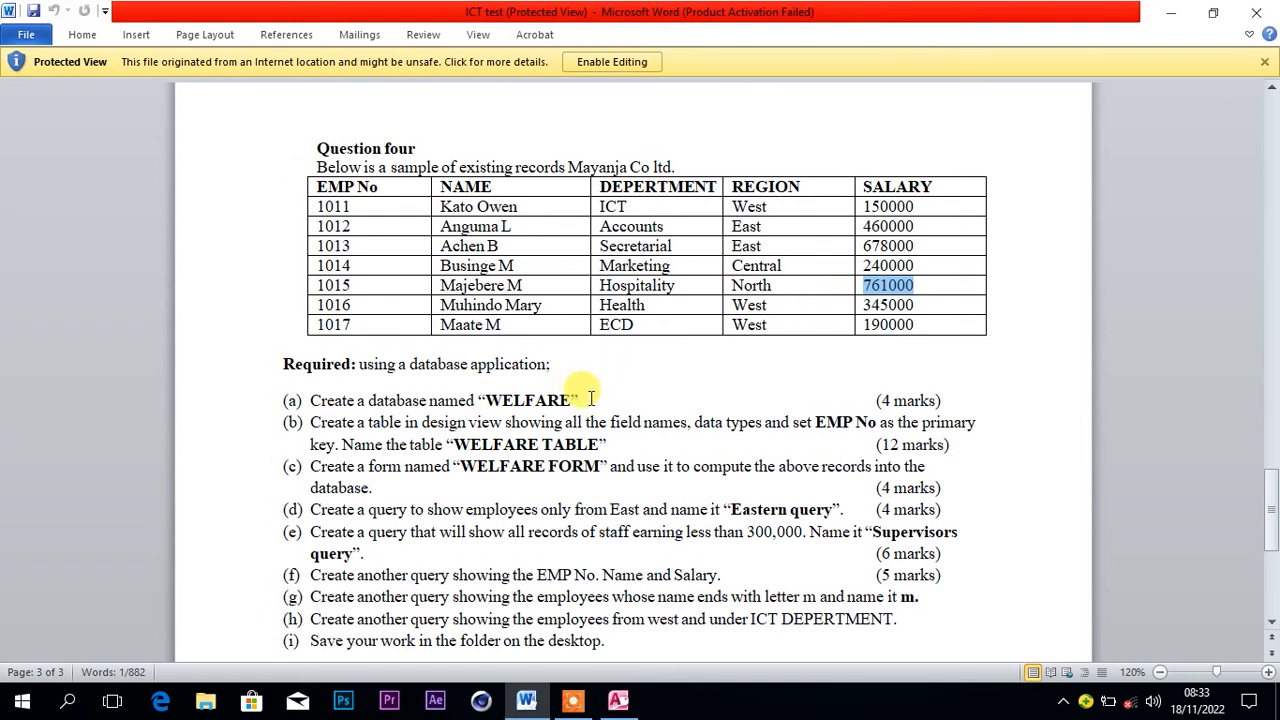
mouse_move(530, 705)
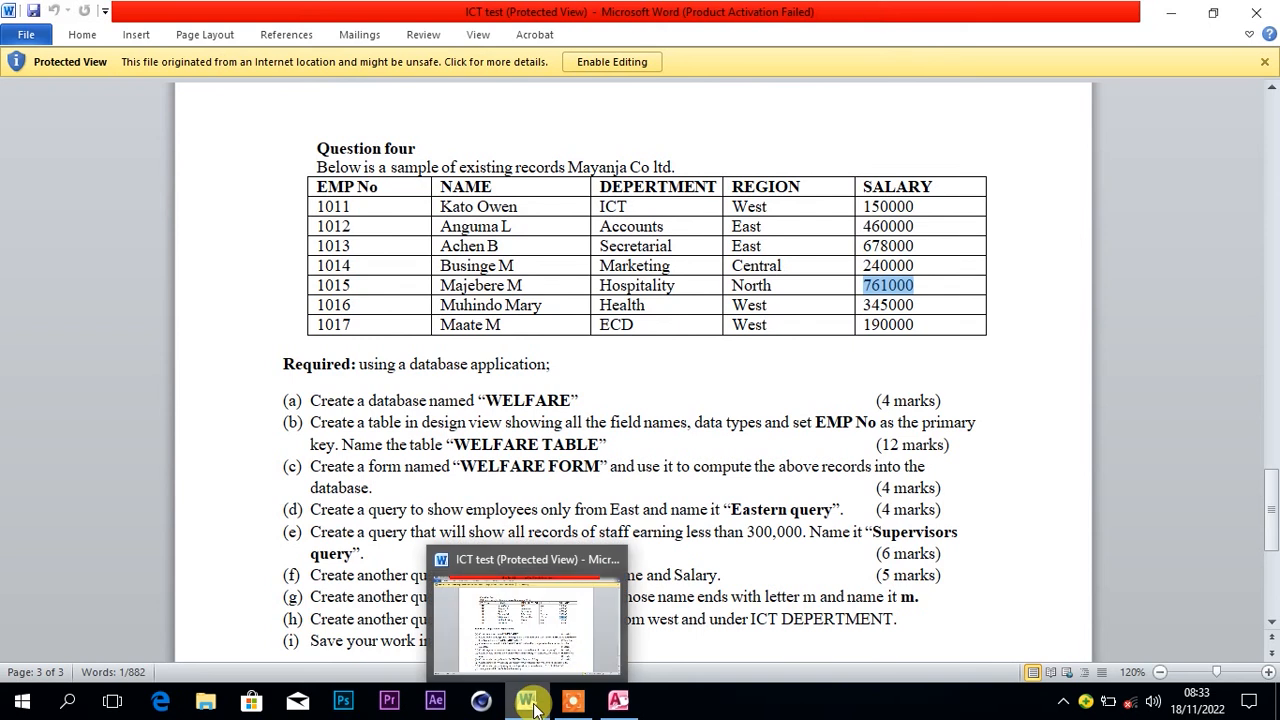
left_click(618, 700)
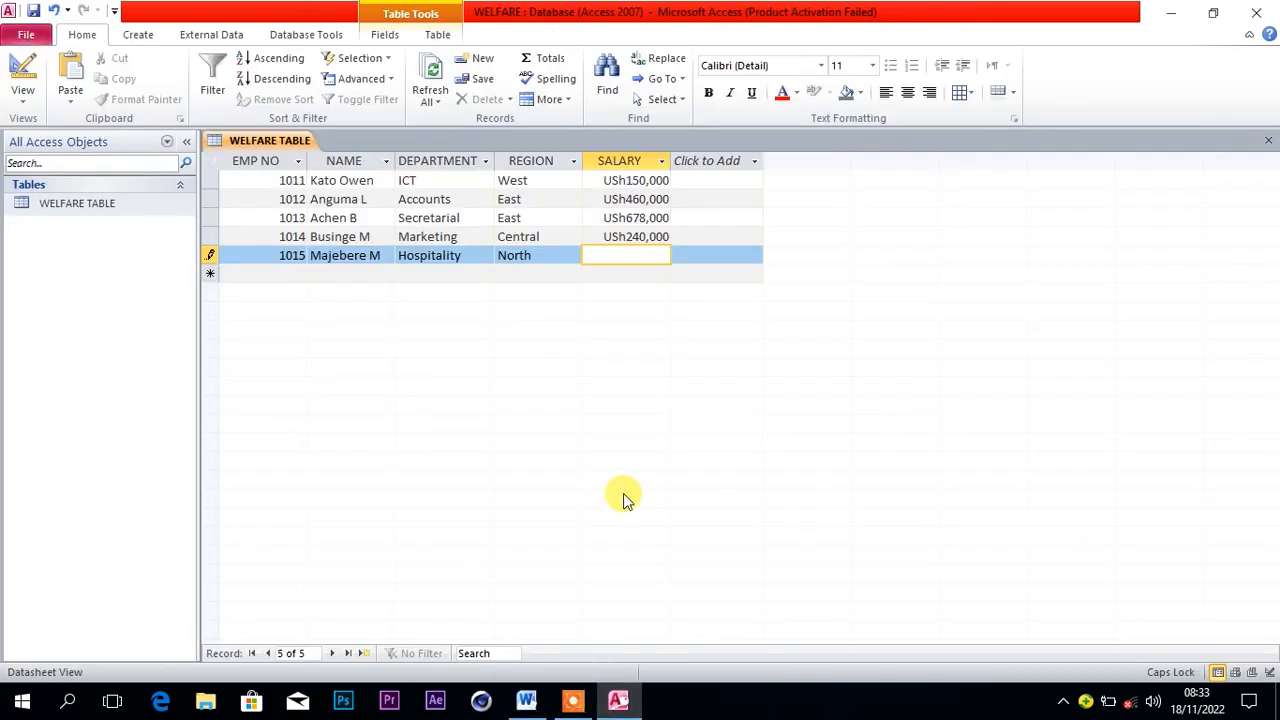
Start a sixth Access record by copying the sixth employee's number from the Word table into EMP NO.
left_click(290, 274)
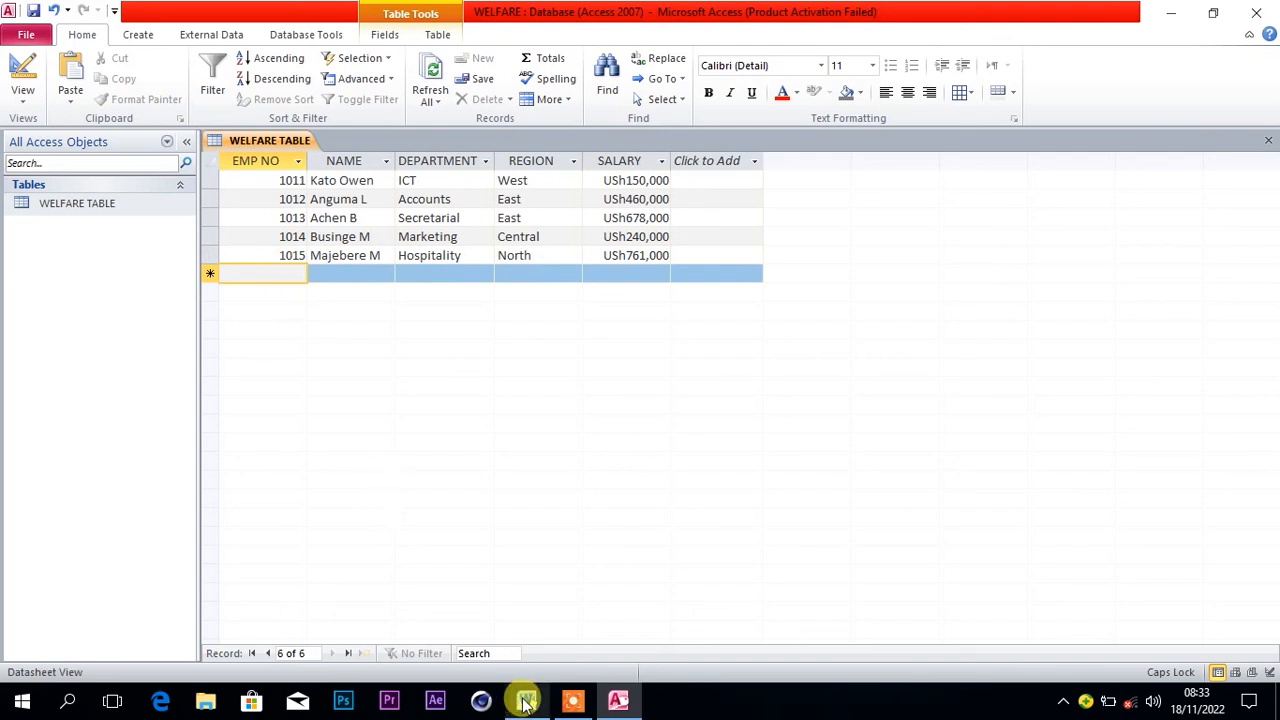
left_click(526, 698)
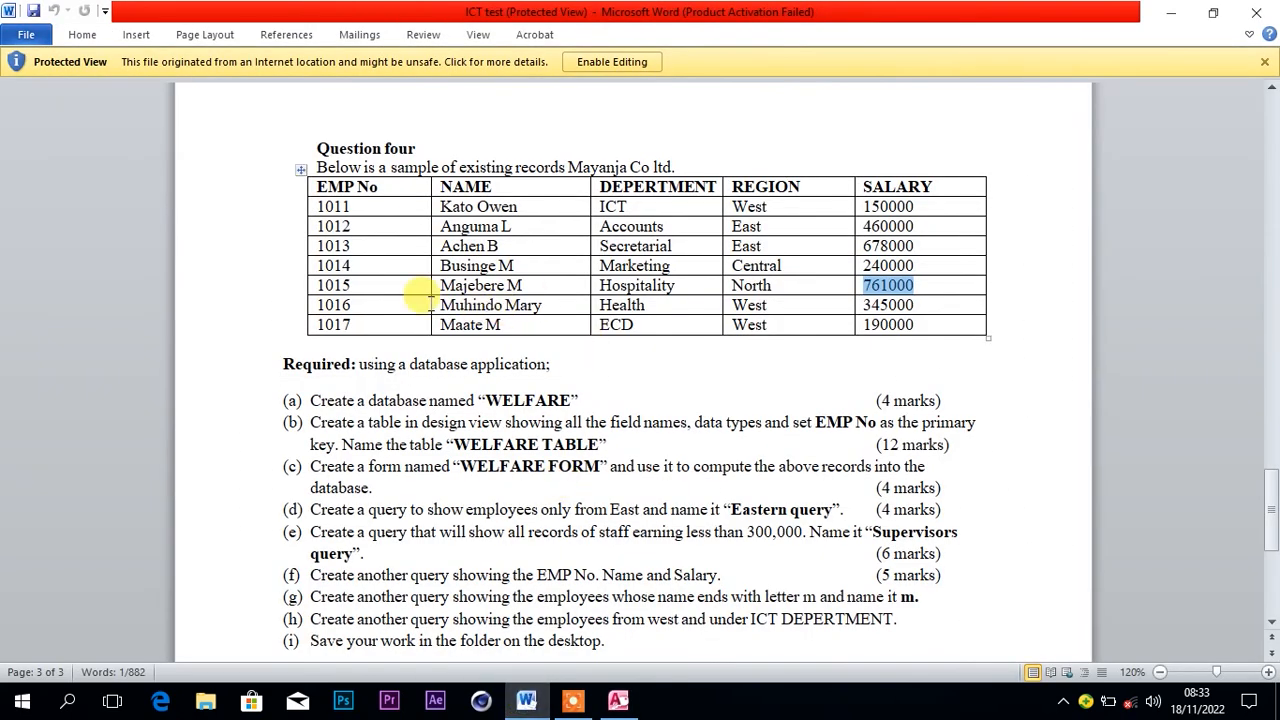
left_click_drag(392, 305, 316, 305)
key("ctrl+c")
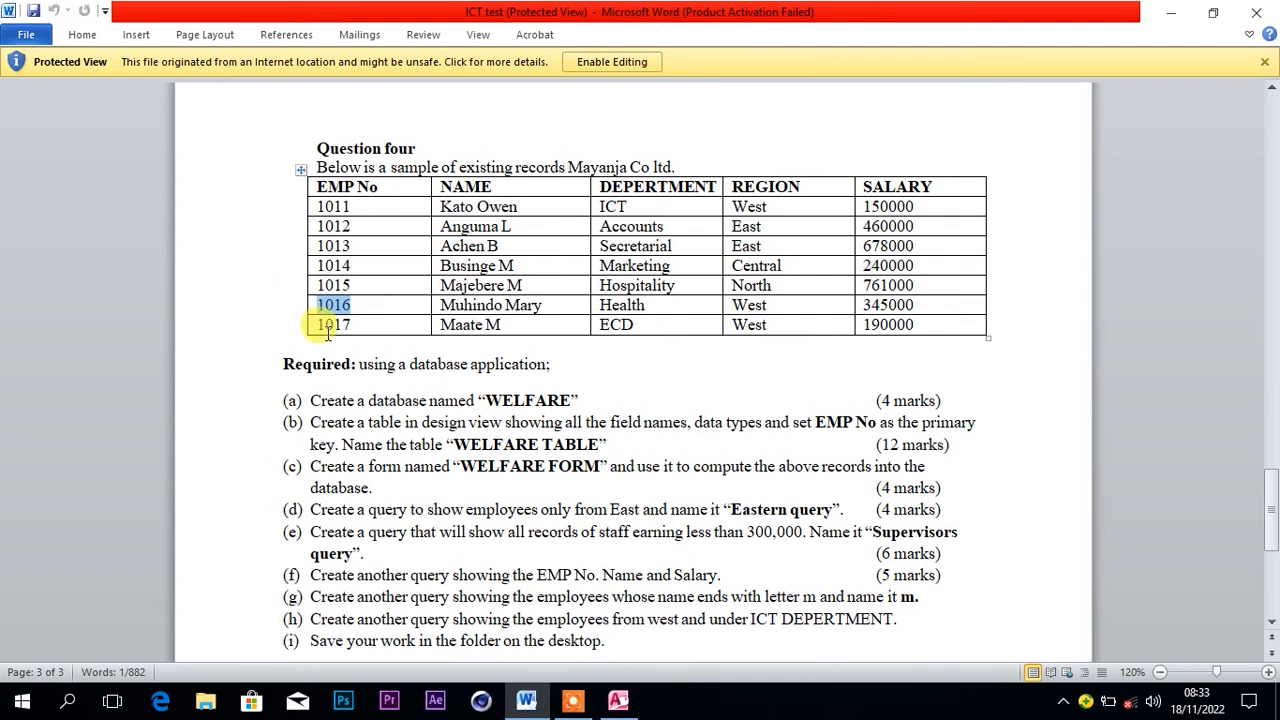
left_click(615, 703)
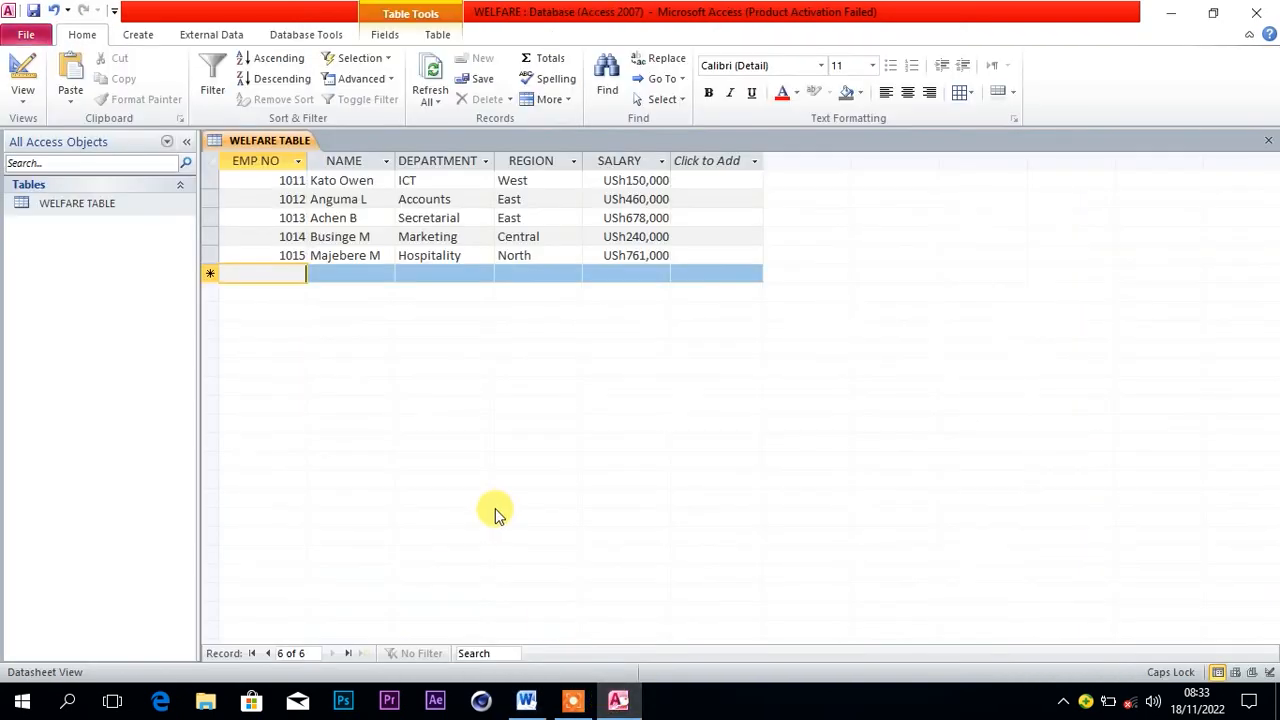
key("ctrl+v")
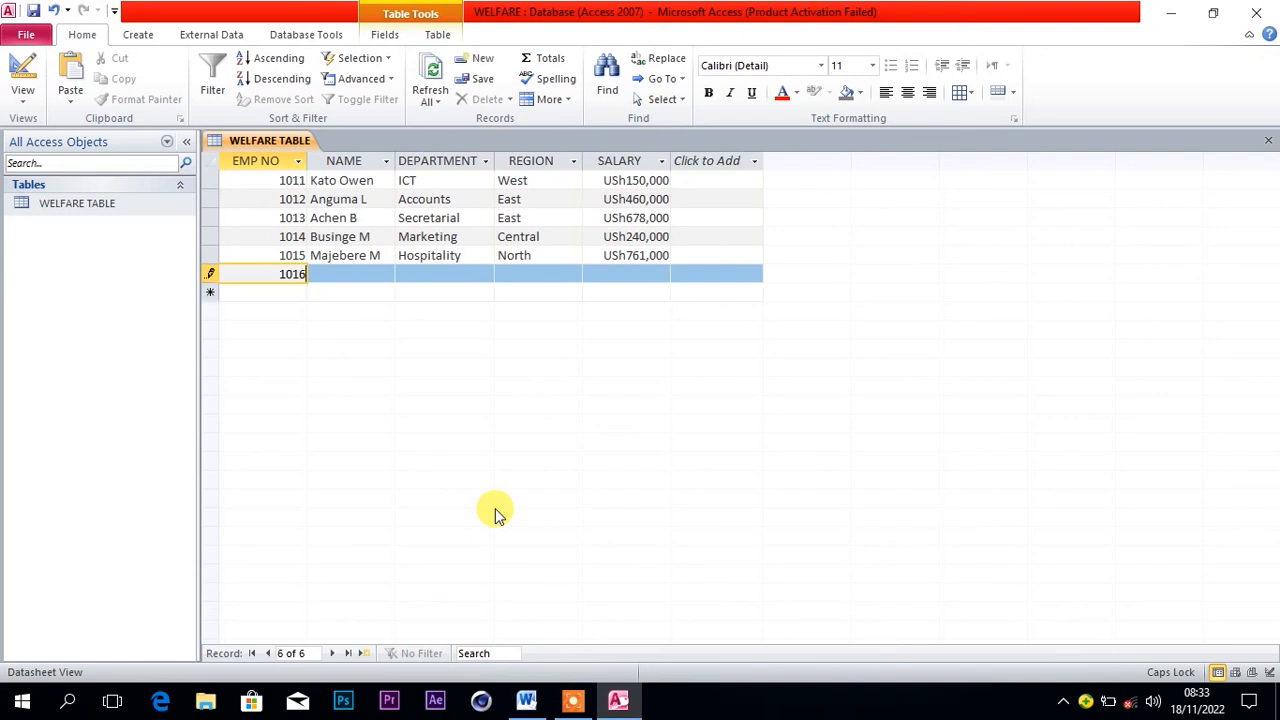
Copy the sixth employee's name from the Word table into the sixth record's NAME field in Access.
left_click(365, 273)
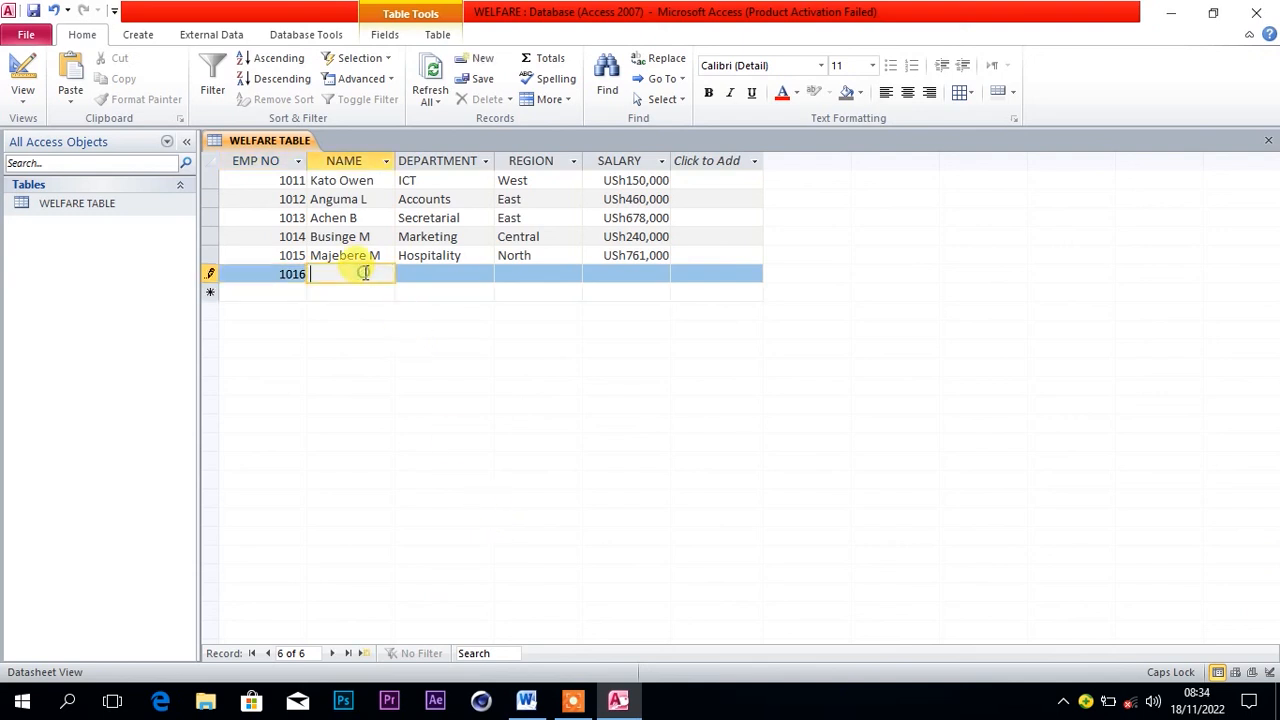
left_click(619, 703)
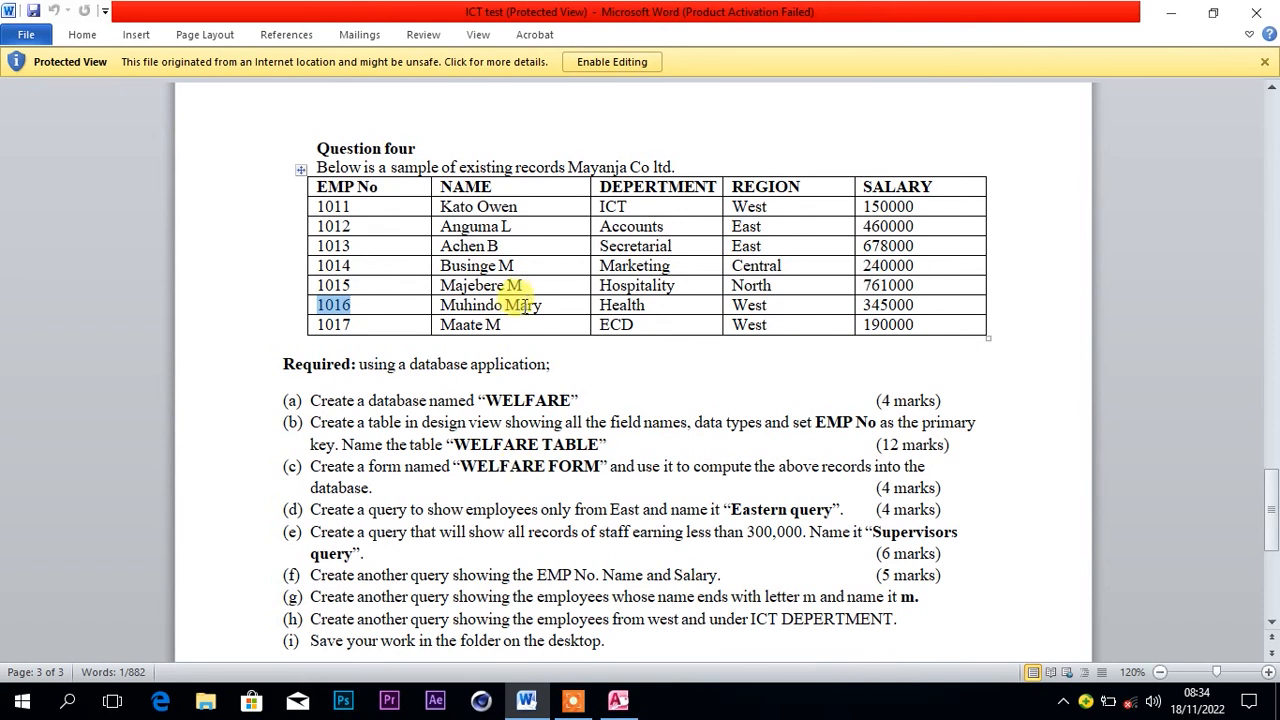
left_click_drag(546, 305, 458, 306)
key("ctrl+c")
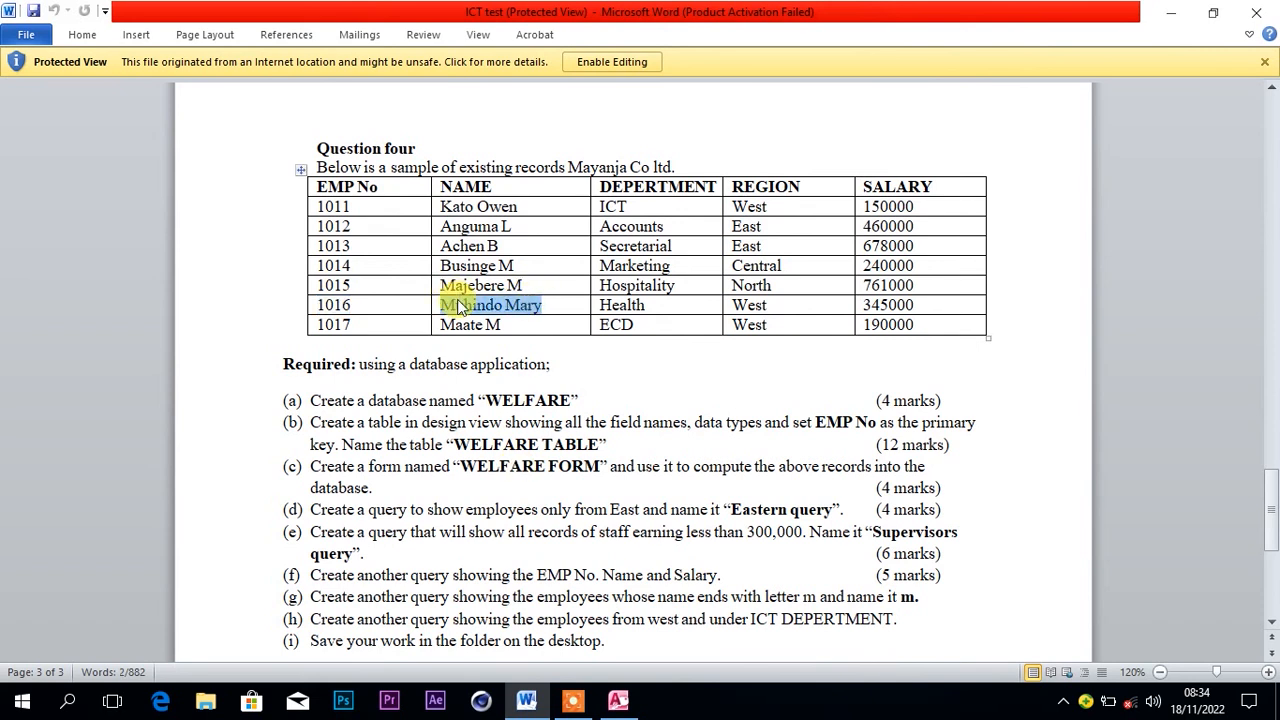
left_click(619, 703)
key("ctrl+v")
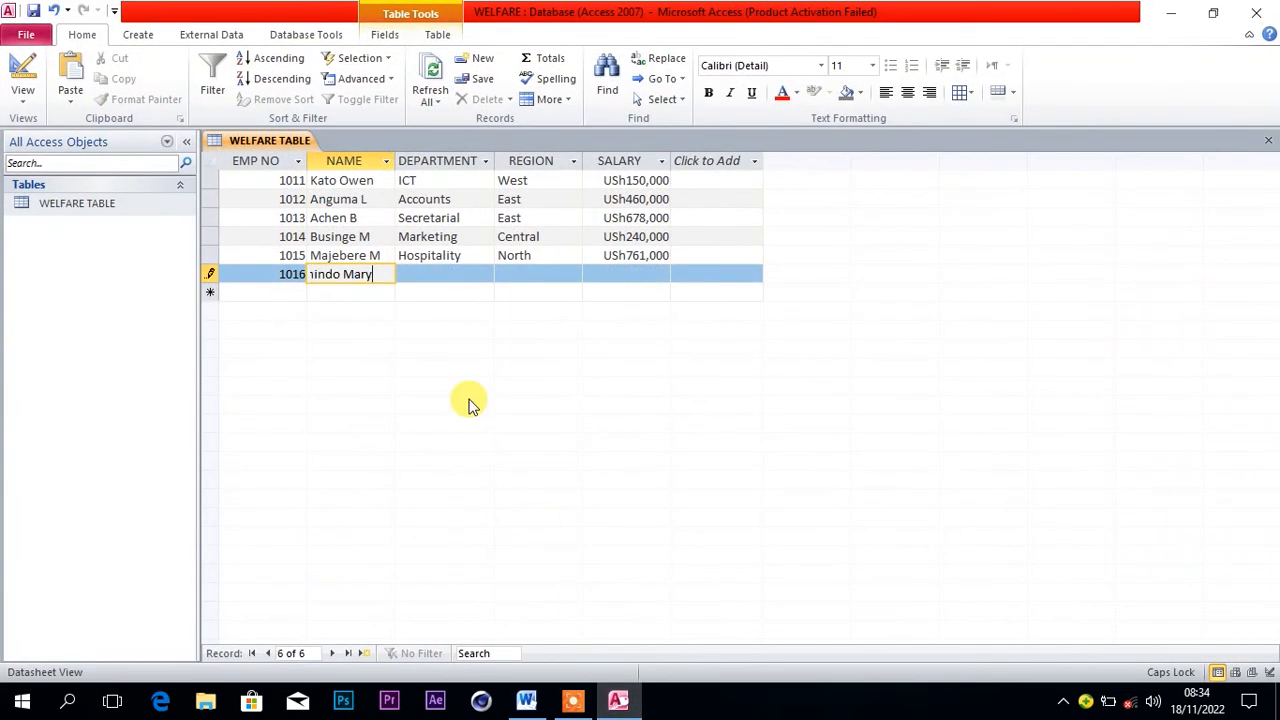
Copy Health from the sixth Word table row into the sixth record's DEPARTMENT field in Access.
left_click(438, 274)
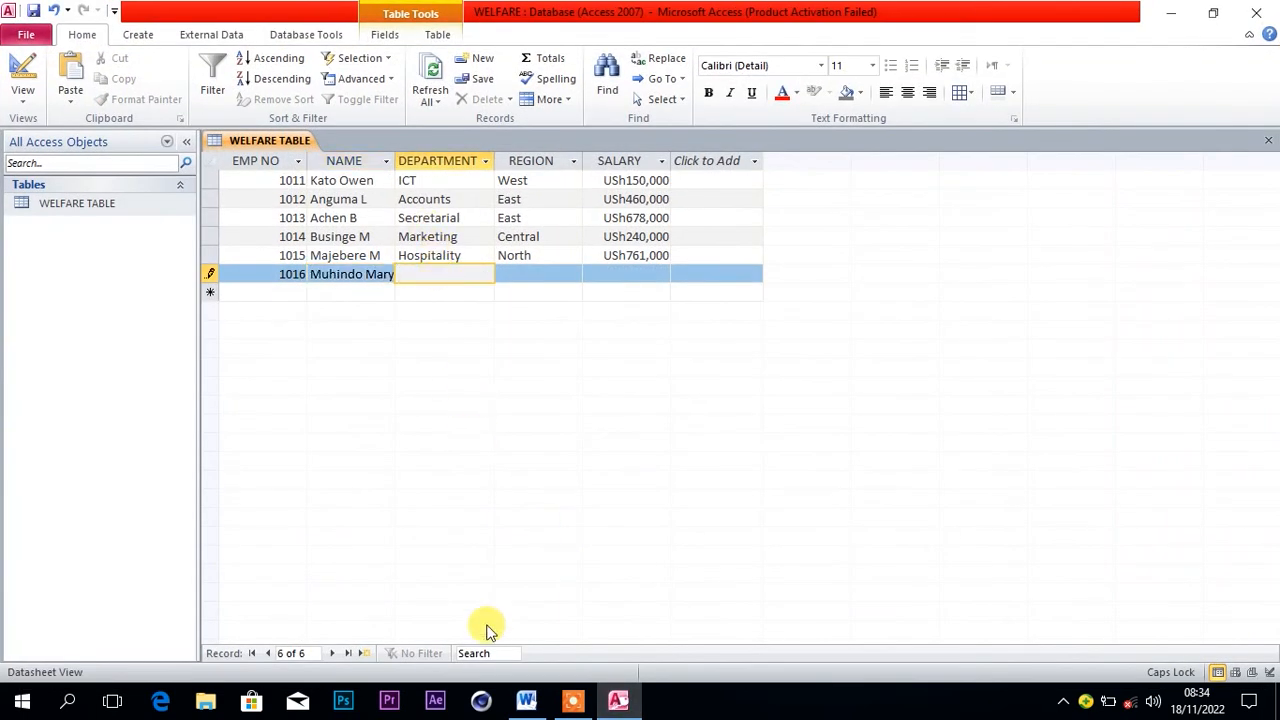
left_click(526, 701)
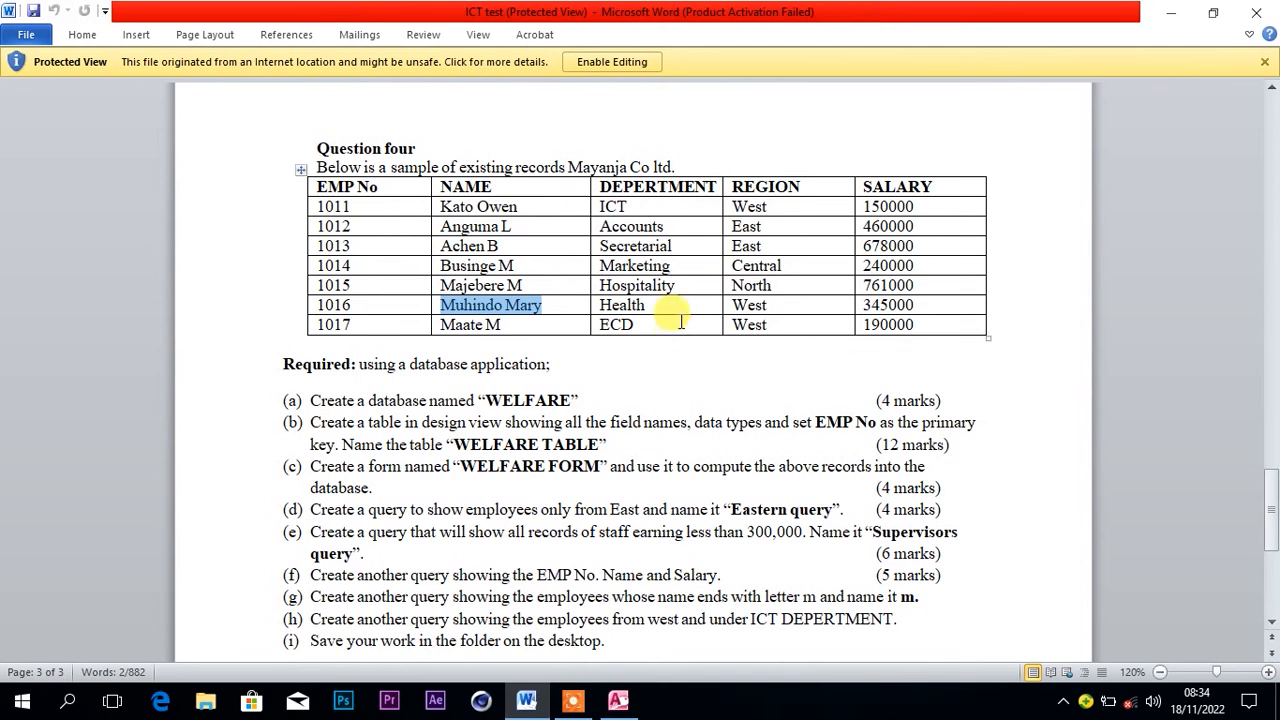
left_click_drag(646, 305, 604, 314)
key("ctrl+c")
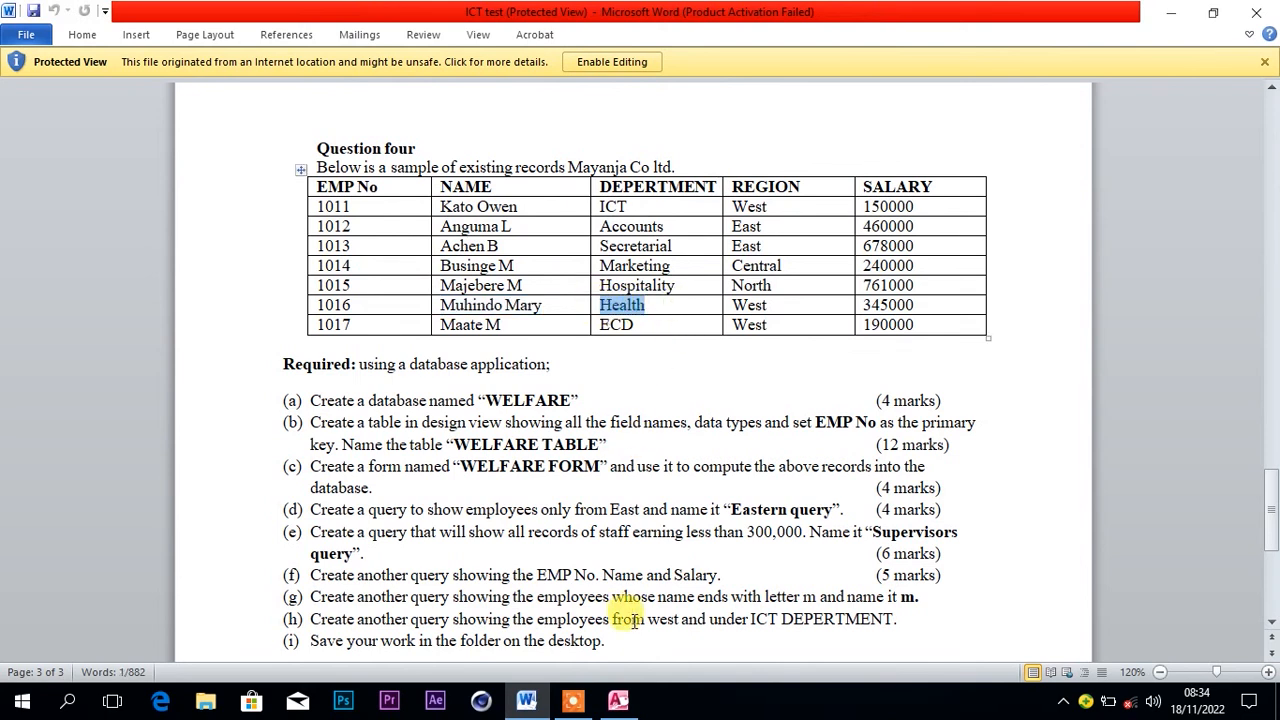
left_click(618, 701)
key("ctrl+v")
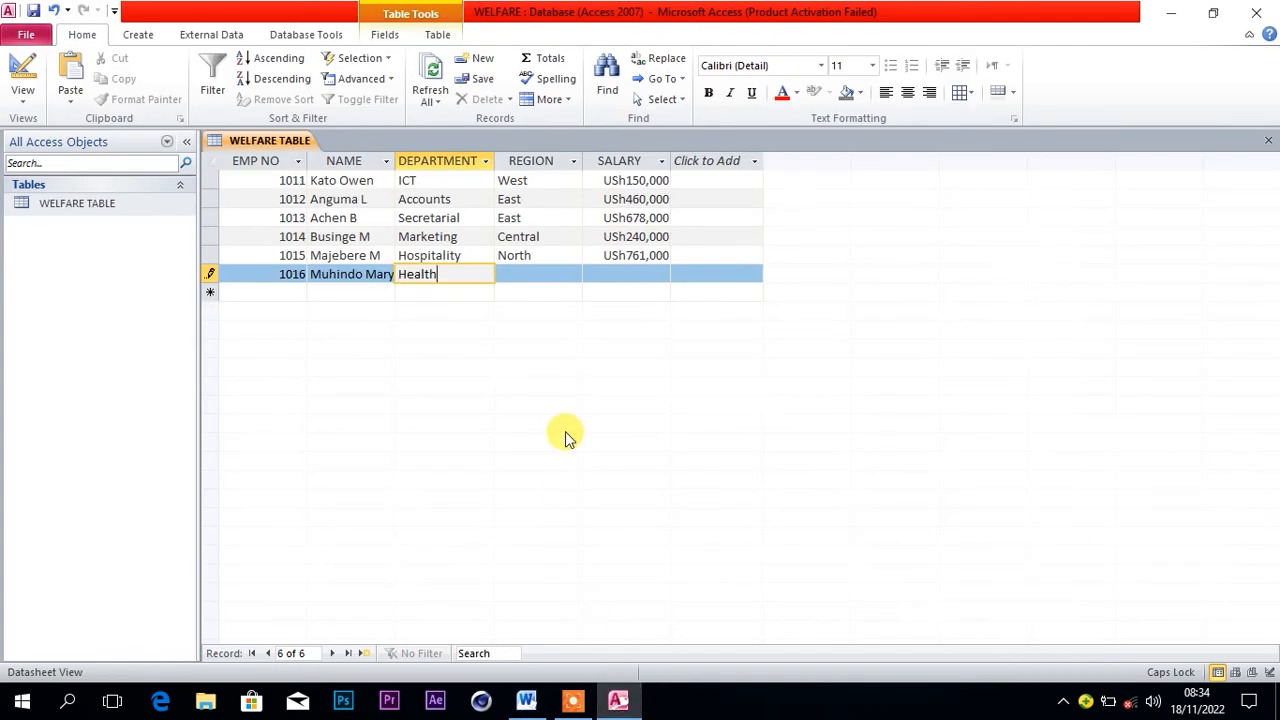
Copy West from the sixth Word table row into the sixth record's REGION field in Access.
left_click(536, 270)
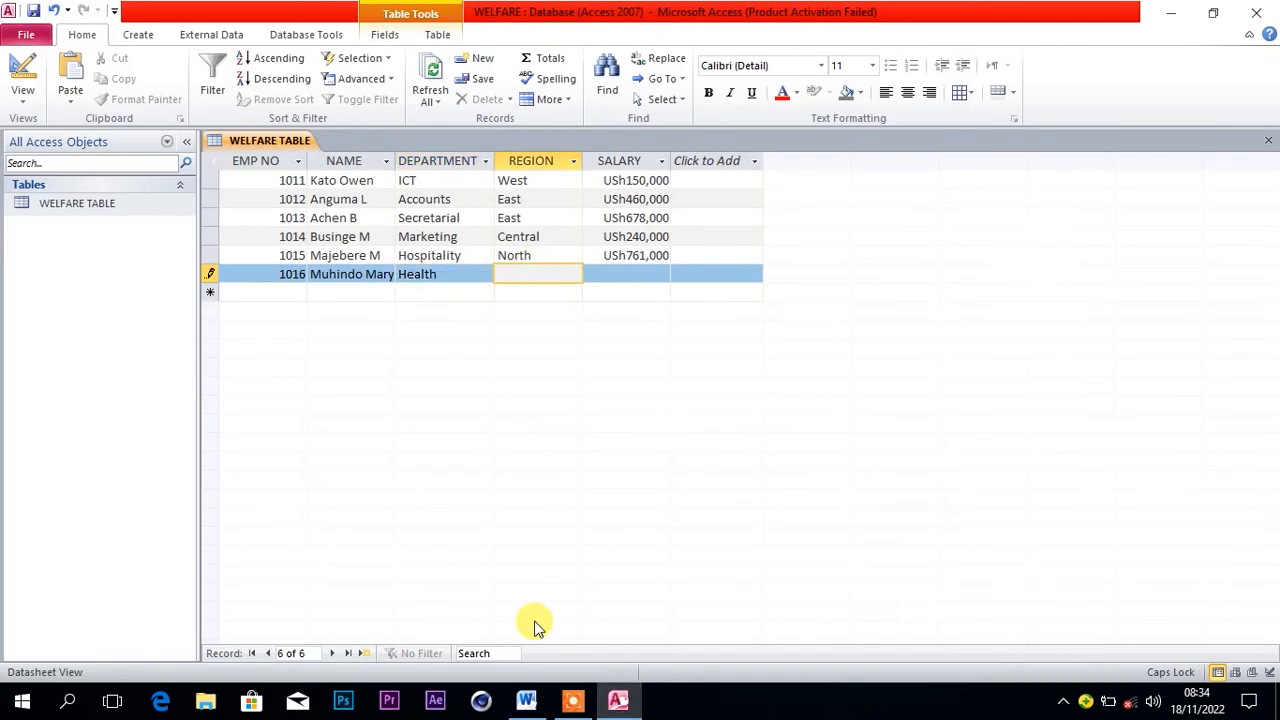
left_click(526, 701)
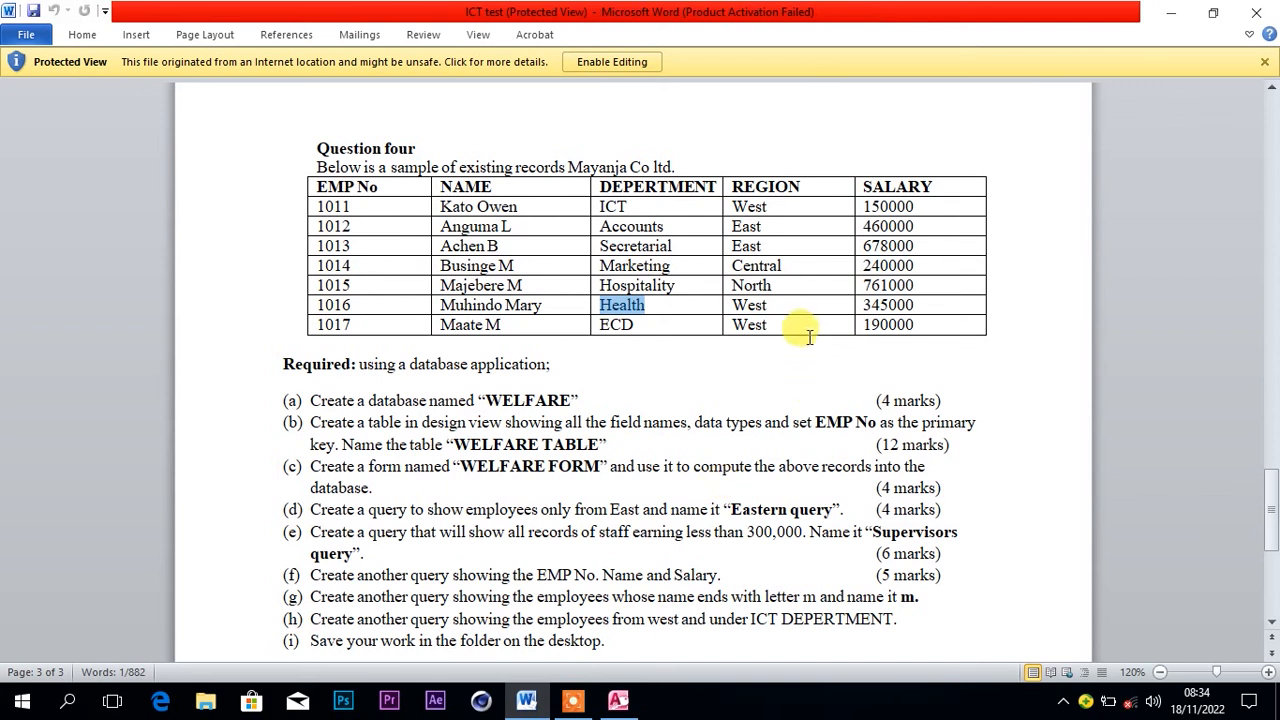
left_click_drag(792, 308, 726, 310)
key("ctrl+c")
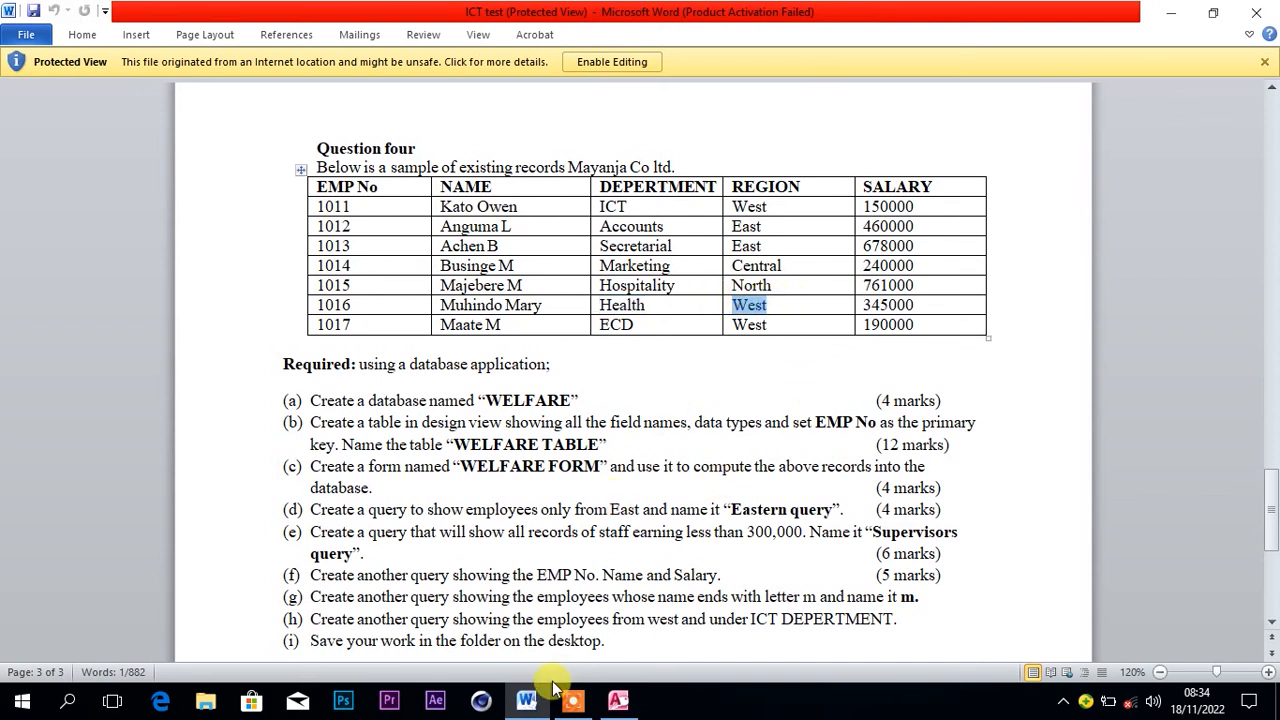
left_click(617, 706)
key("ctrl+v")
Copy the salary 345000 from the sixth Word table row into the sixth record's SALARY field in Access.
left_click(622, 274)
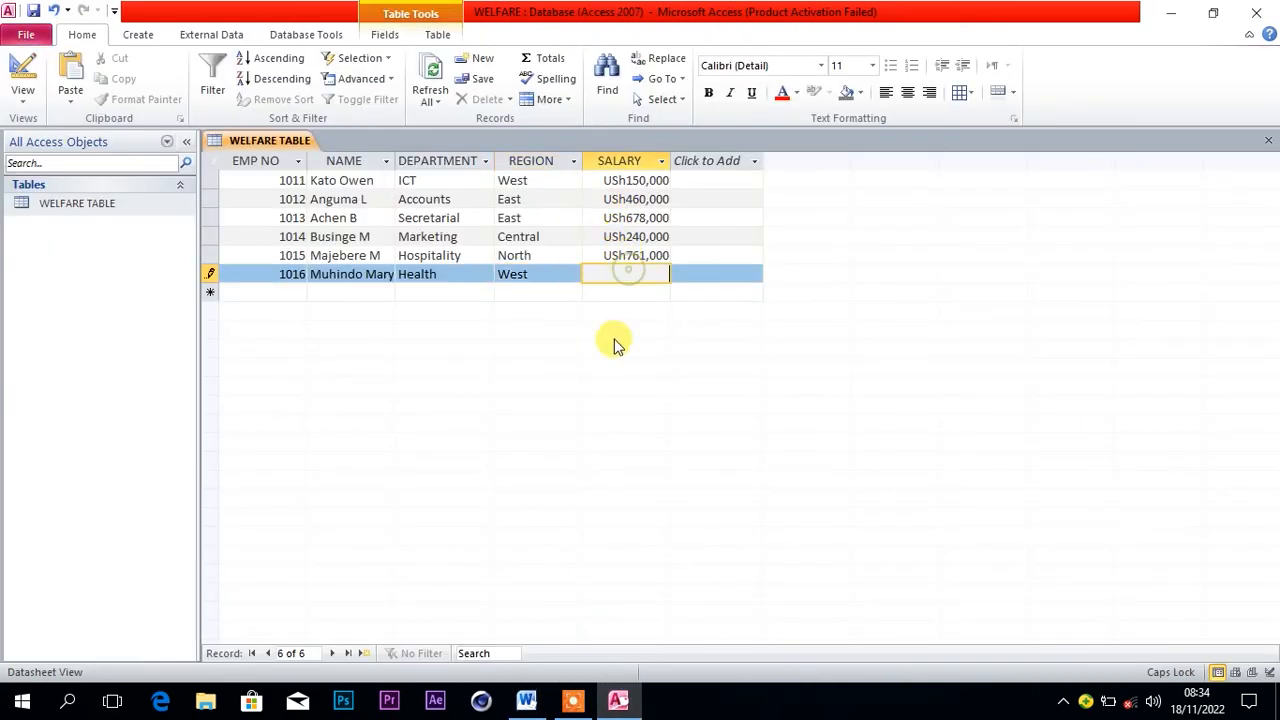
left_click(527, 705)
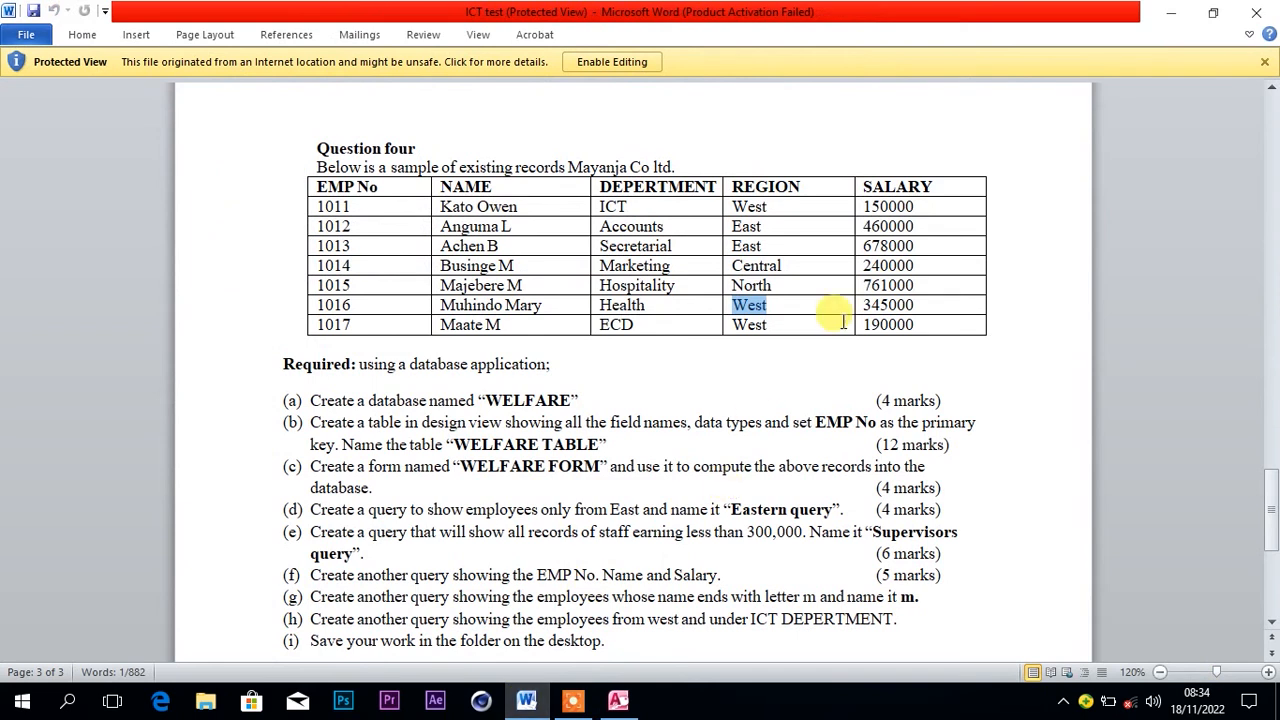
left_click_drag(918, 305, 857, 311)
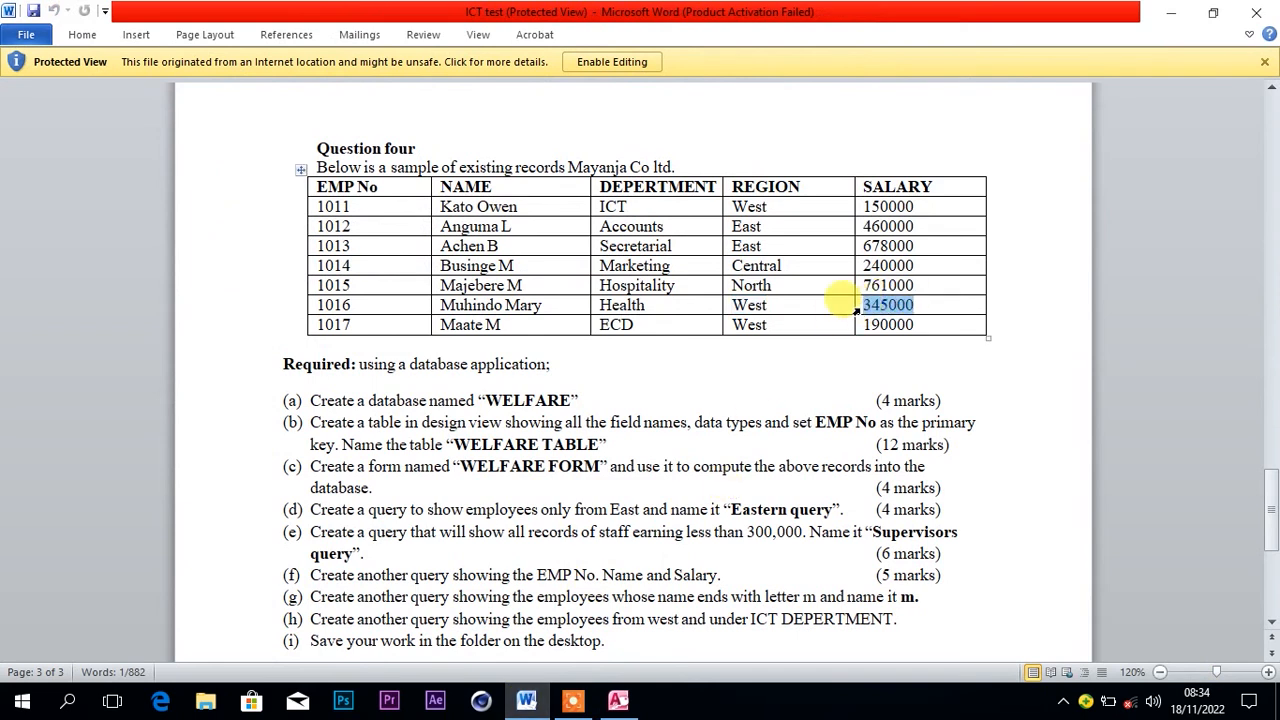
left_click(618, 702)
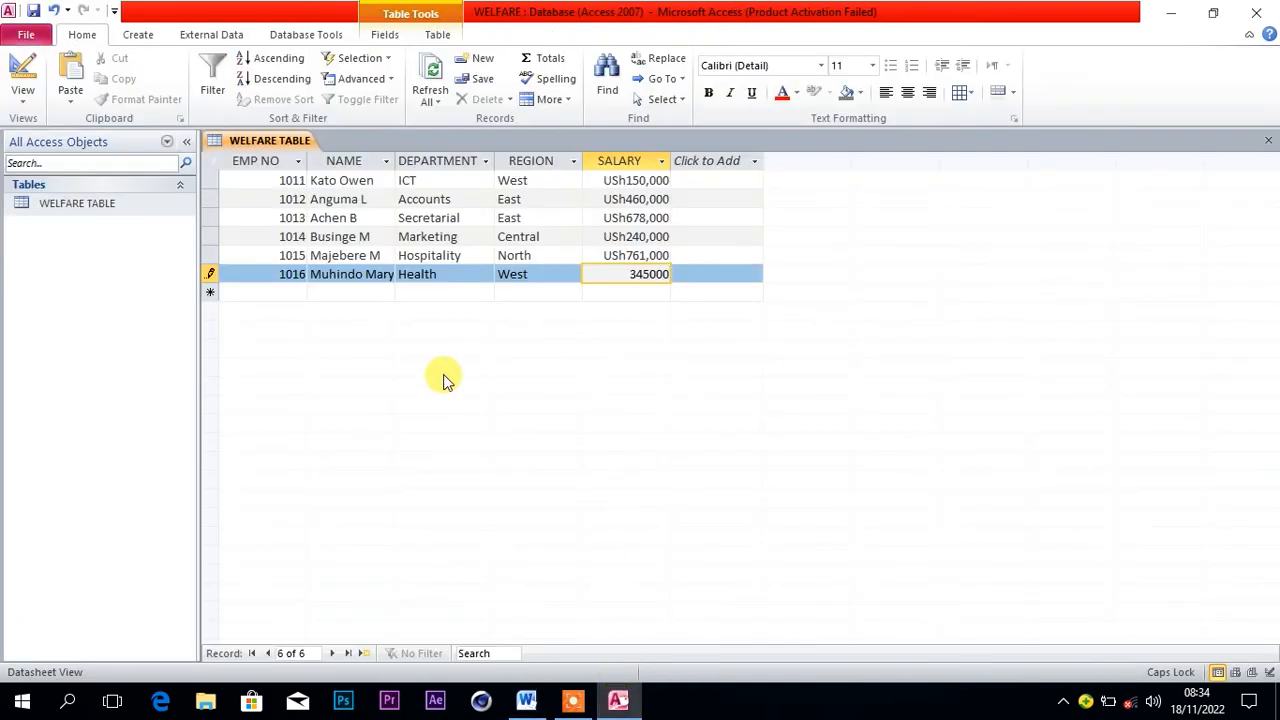
Start a seventh Access record by copying the seventh employee's number from the Word table into EMP NO.
left_click(292, 291)
mouse_move(530, 705)
left_click(528, 702)
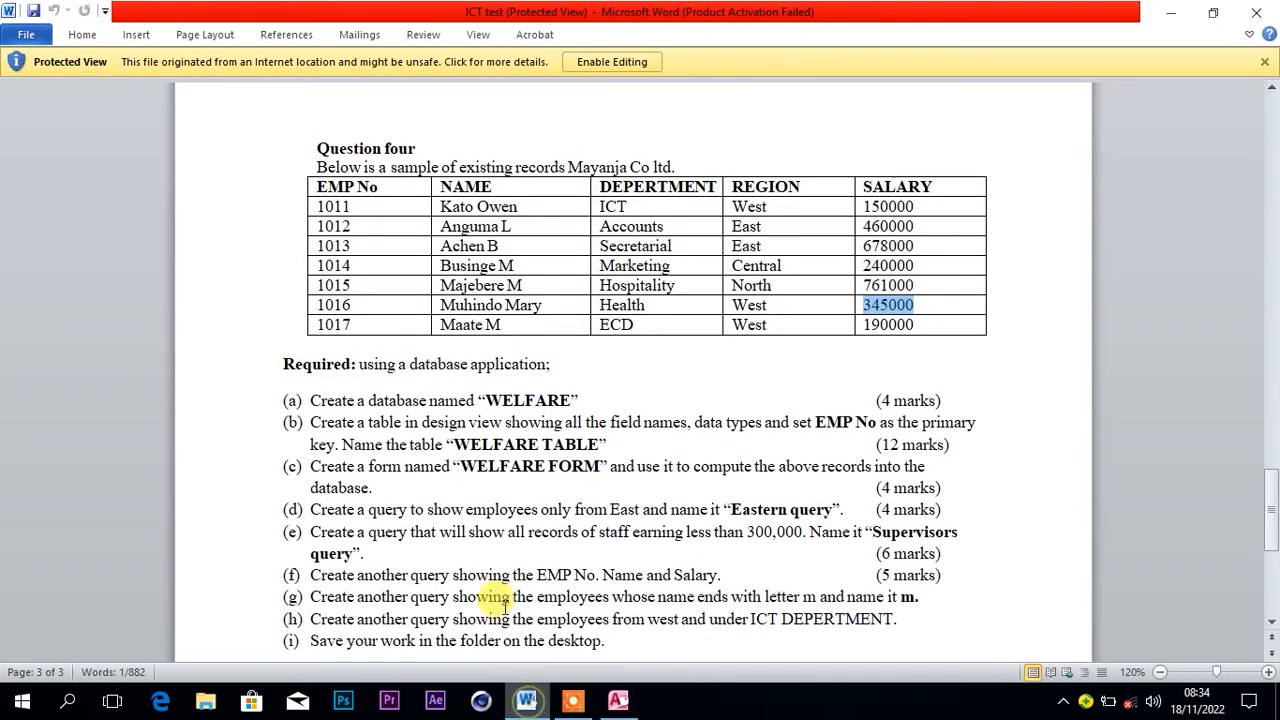
left_click(343, 327)
left_click_drag(343, 327, 311, 334)
key("ctrl+c")
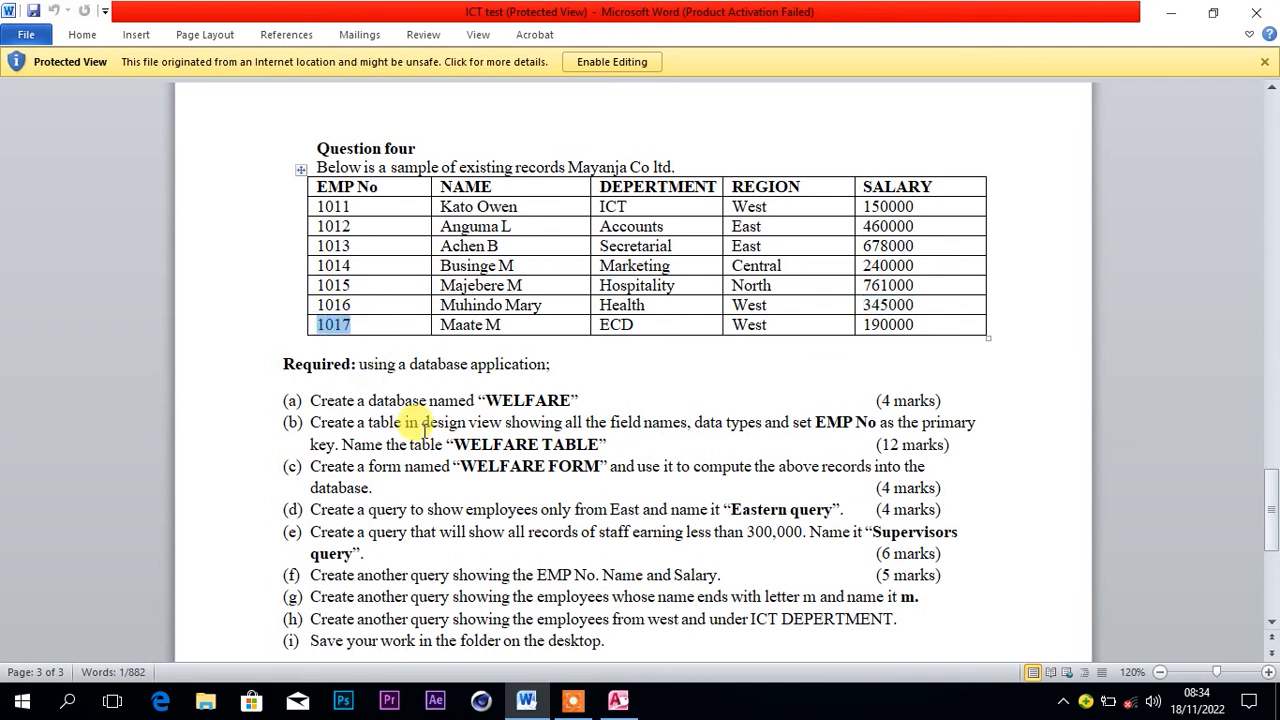
mouse_move(540, 710)
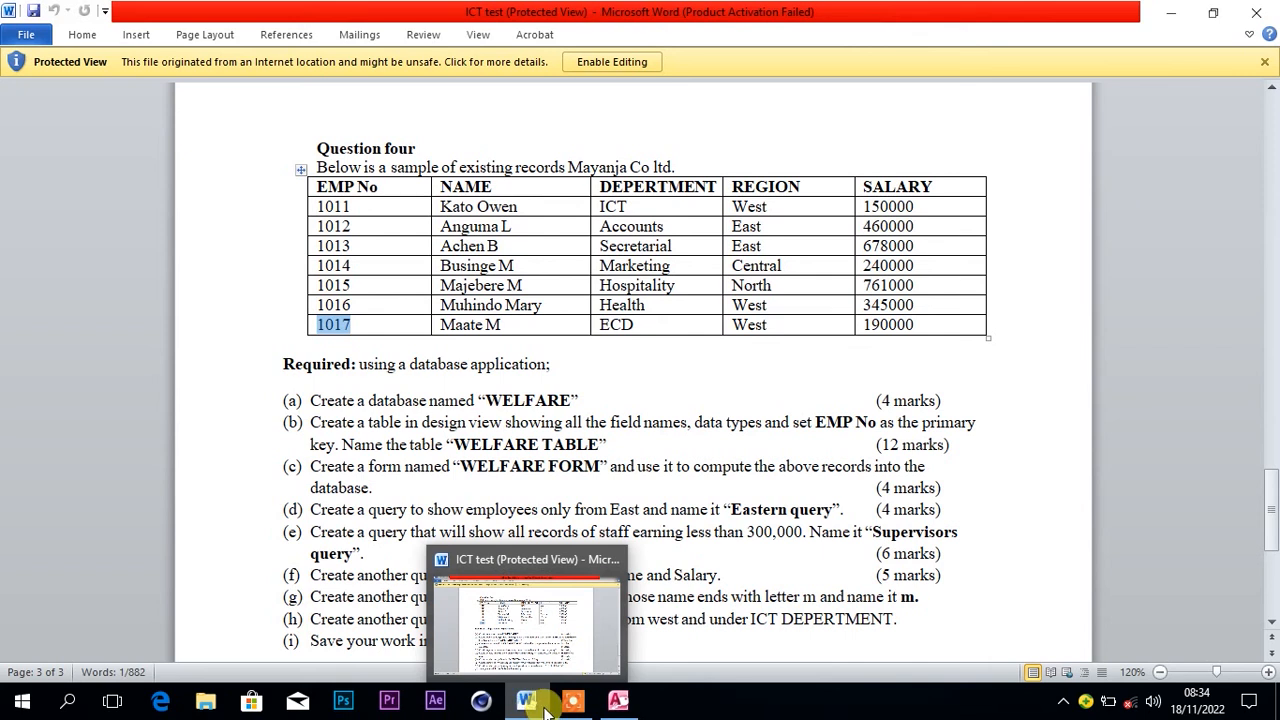
left_click(618, 702)
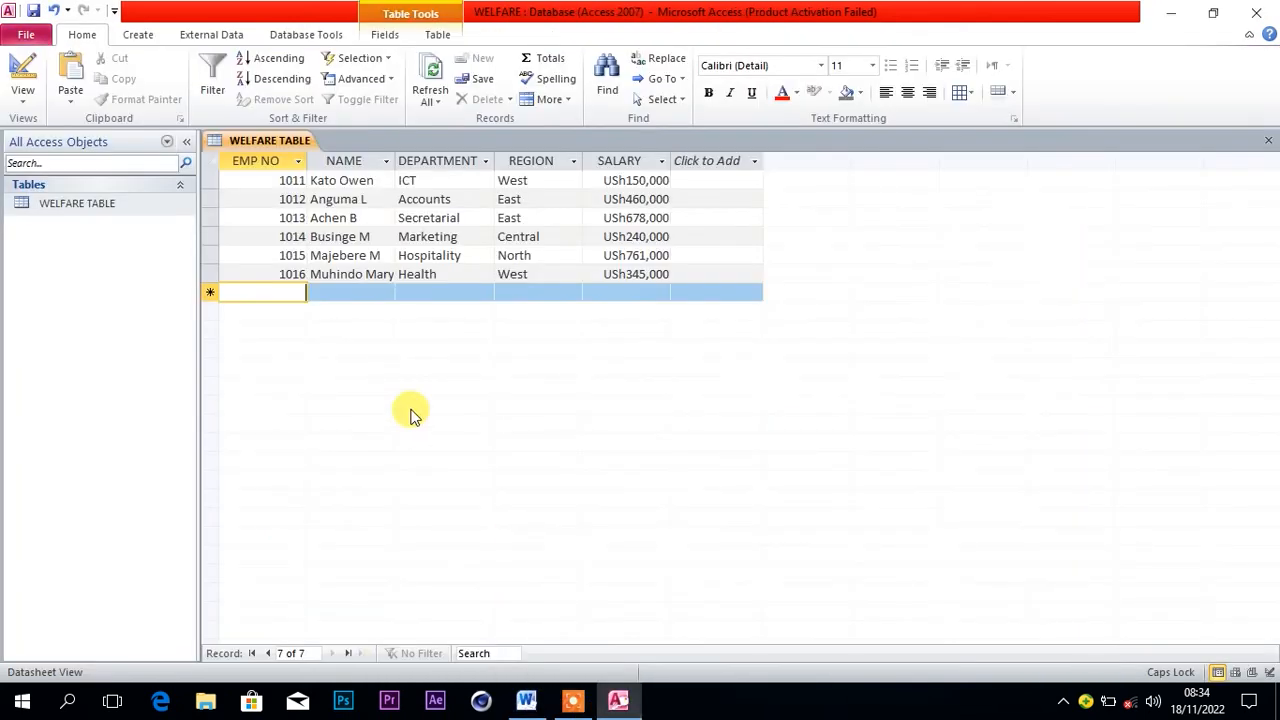
key("ctrl+v")
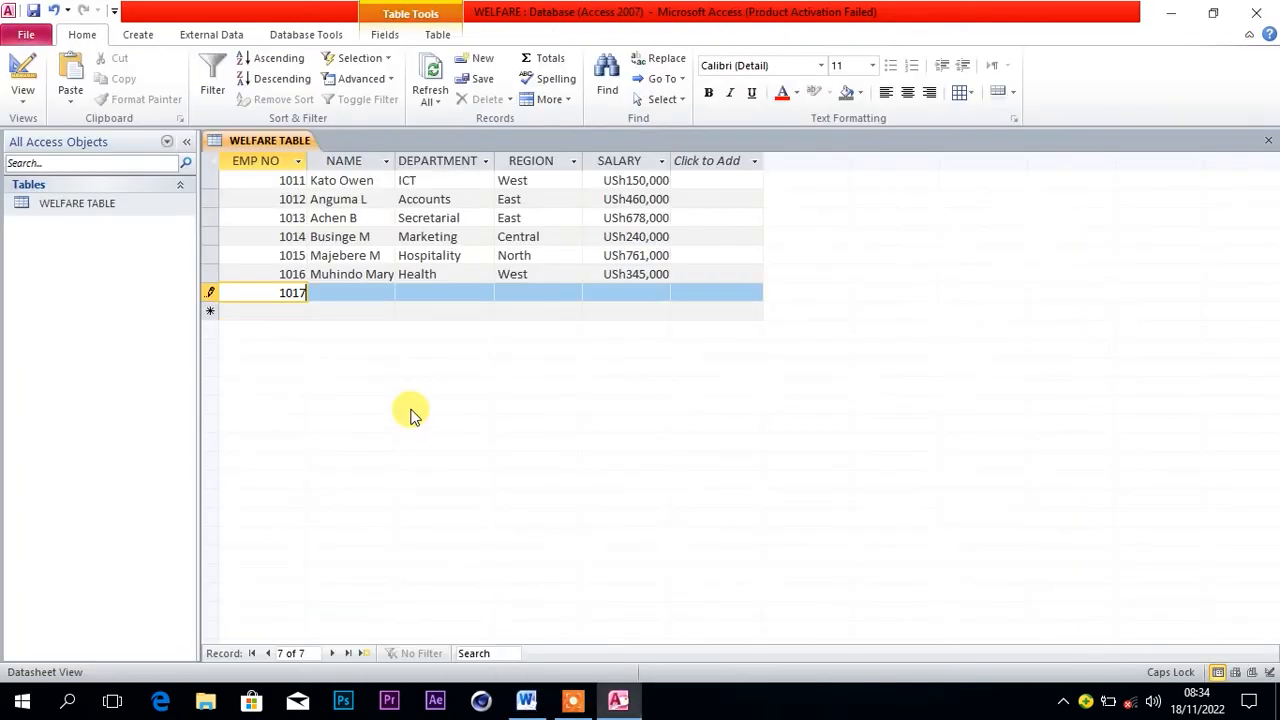
Copy the seventh employee's name from the Word table into the seventh record's NAME field in Access.
left_click(530, 702)
left_click_drag(506, 318, 440, 325)
key("ctrl+c")
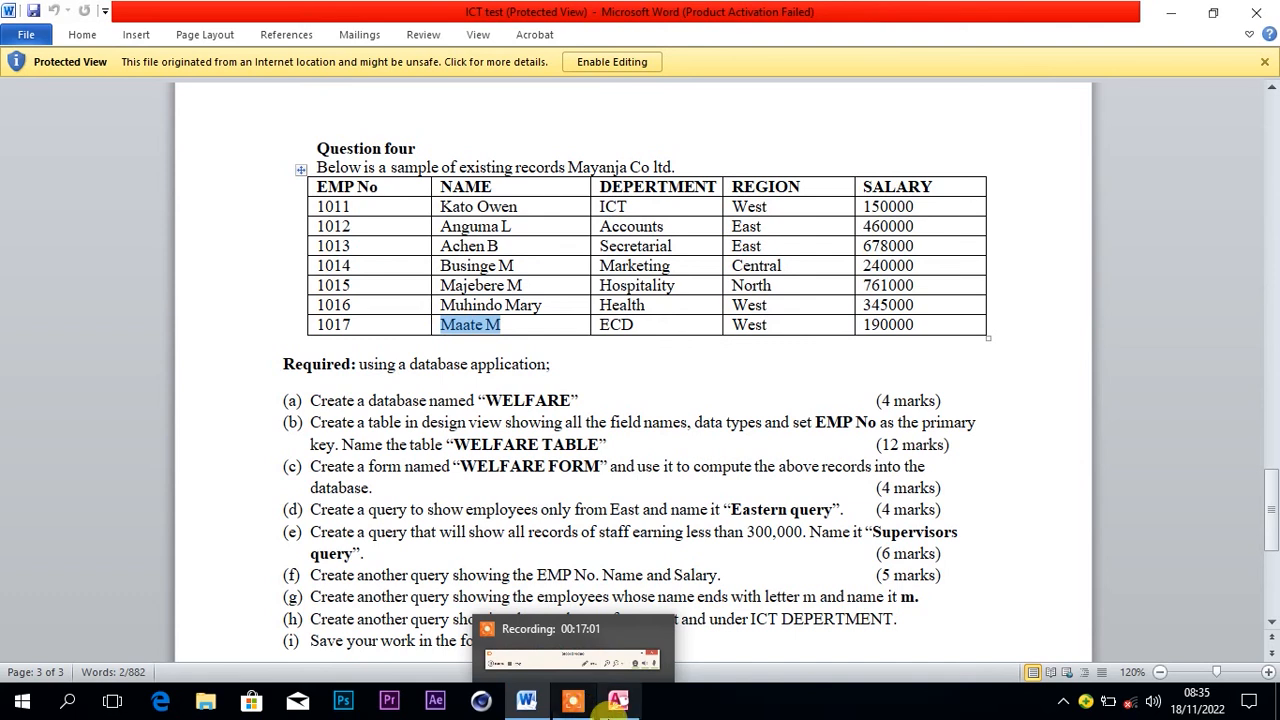
left_click(618, 702)
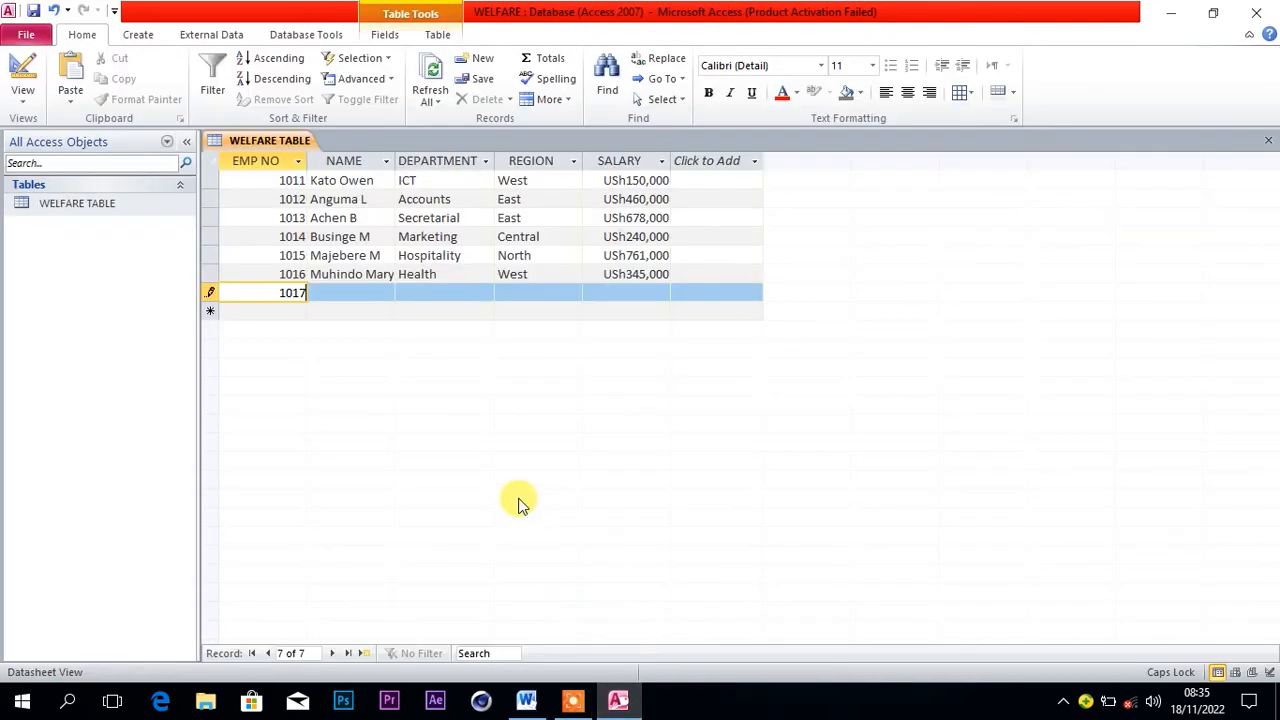
left_click(368, 294)
key("ctrl+v")
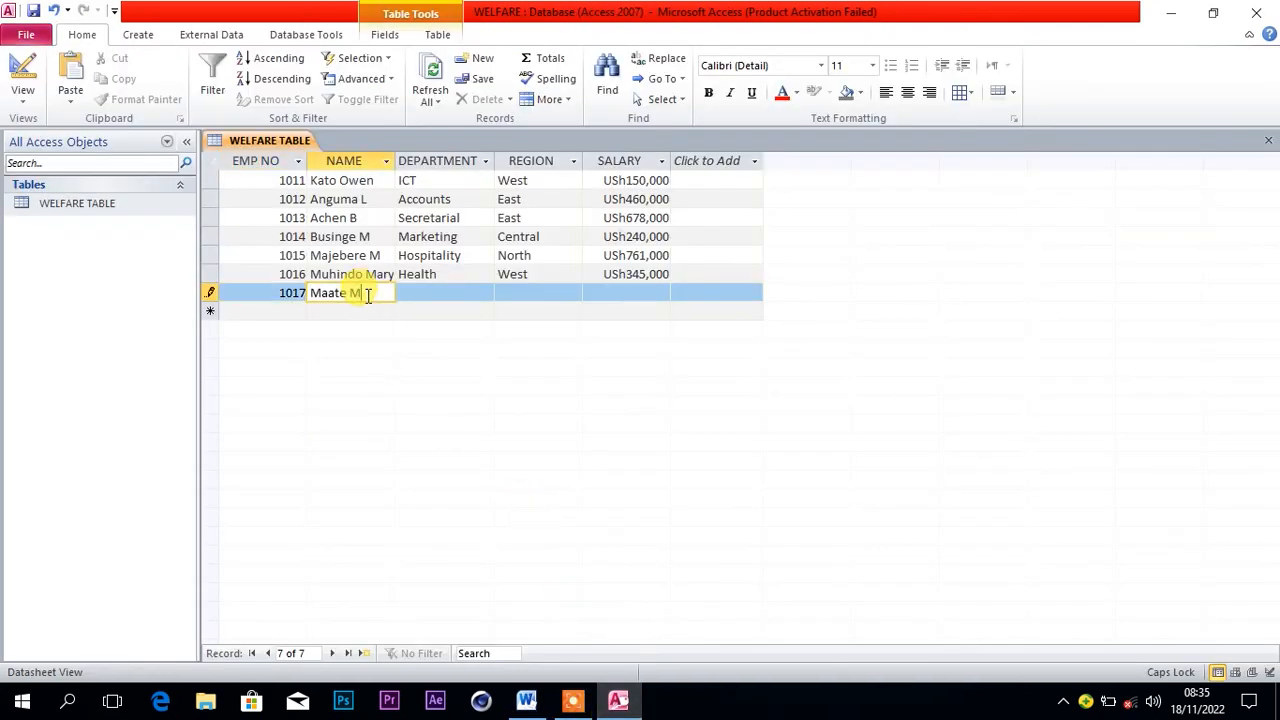
Copy ECD from the seventh Word table row into the seventh record's DEPARTMENT field in Access.
left_click(428, 292)
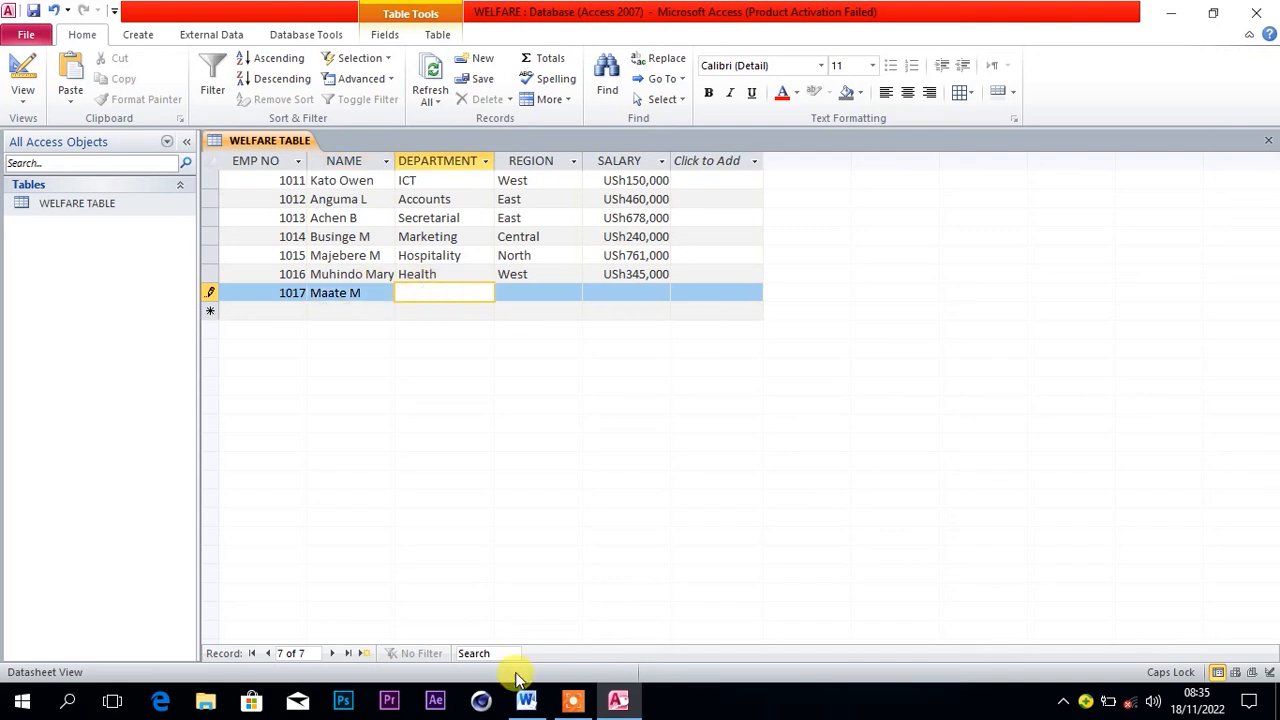
left_click(527, 700)
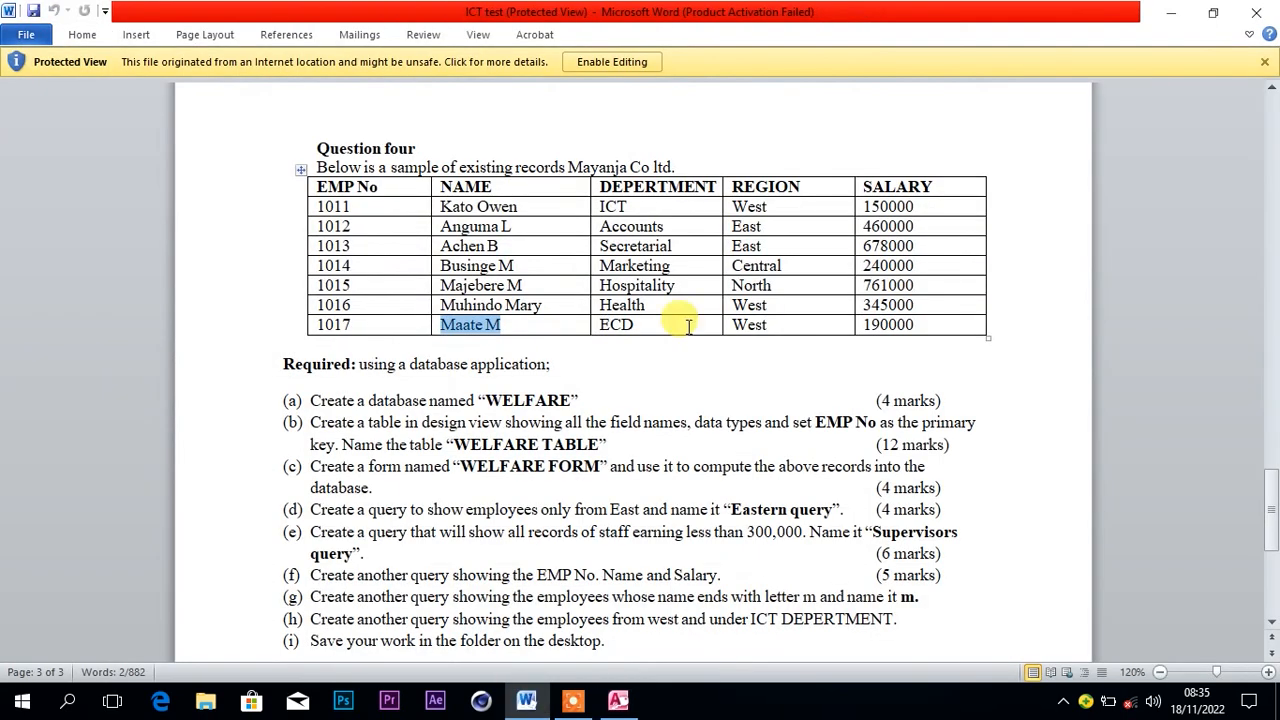
left_click_drag(688, 326, 592, 328)
key("ctrl+c")
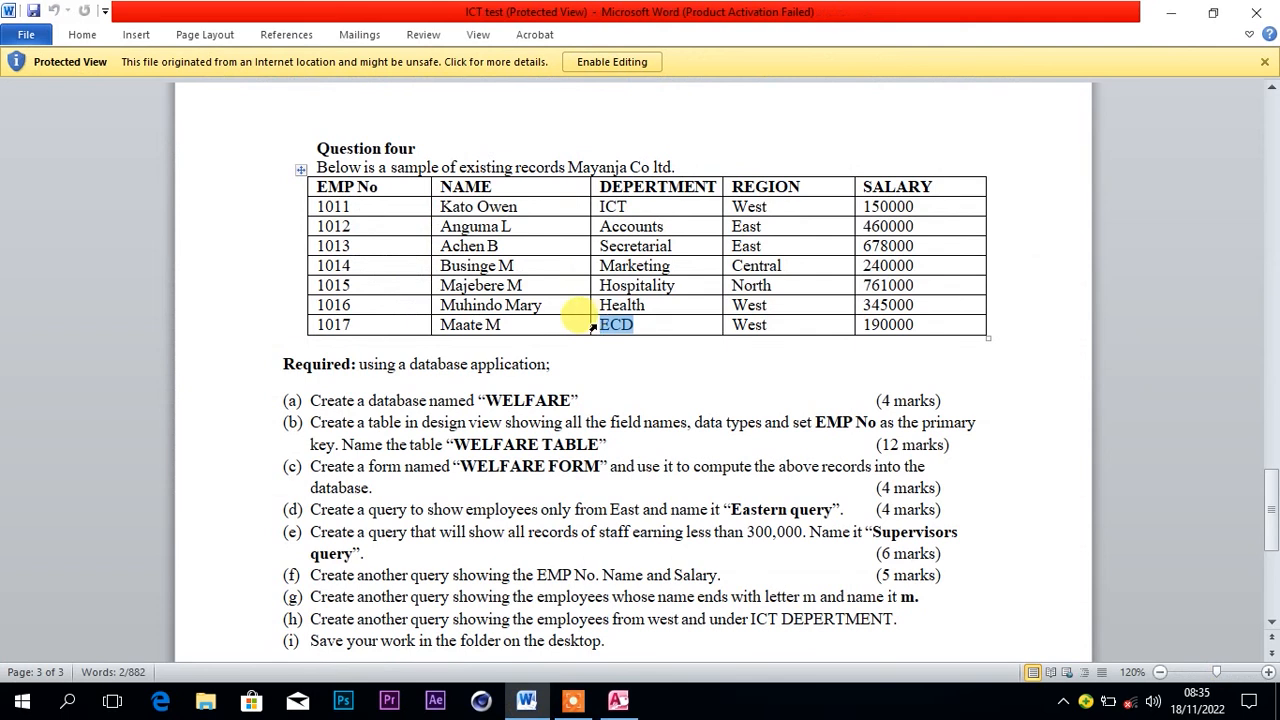
left_click(618, 700)
key("ctrl+v")
Copy West from the seventh Word table row into the seventh record's REGION field in Access.
left_click(509, 291)
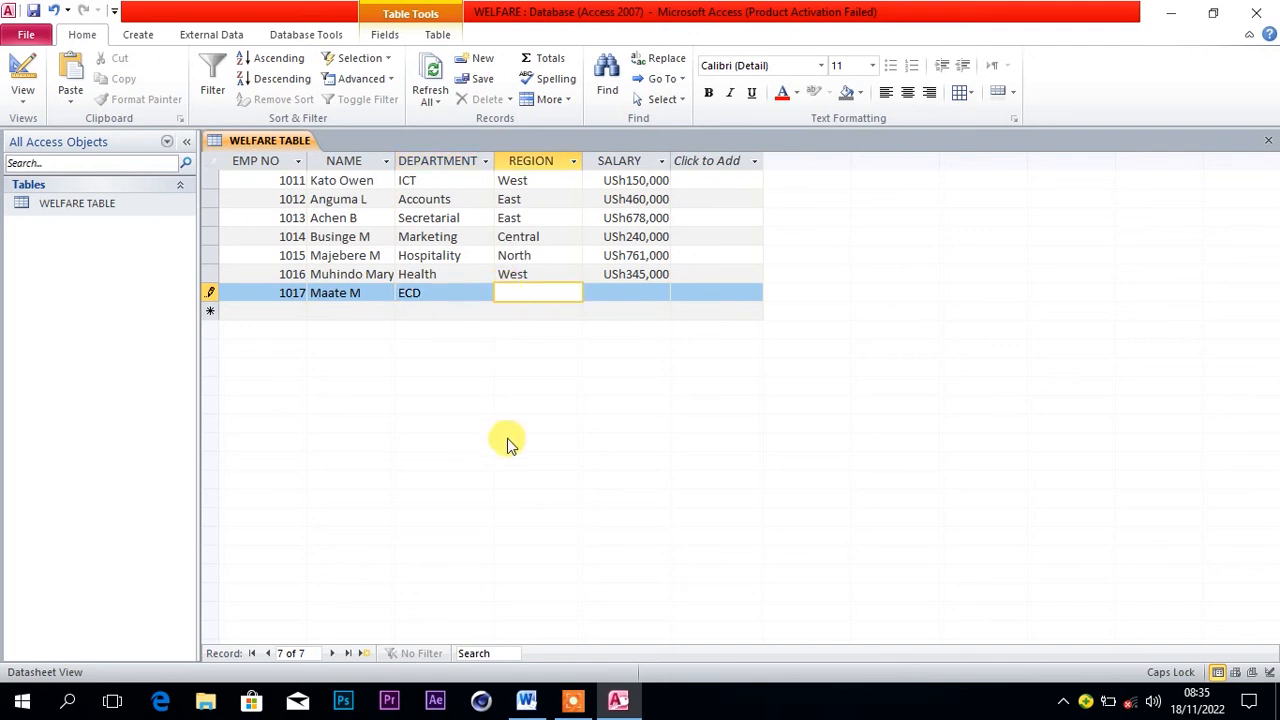
left_click(616, 703)
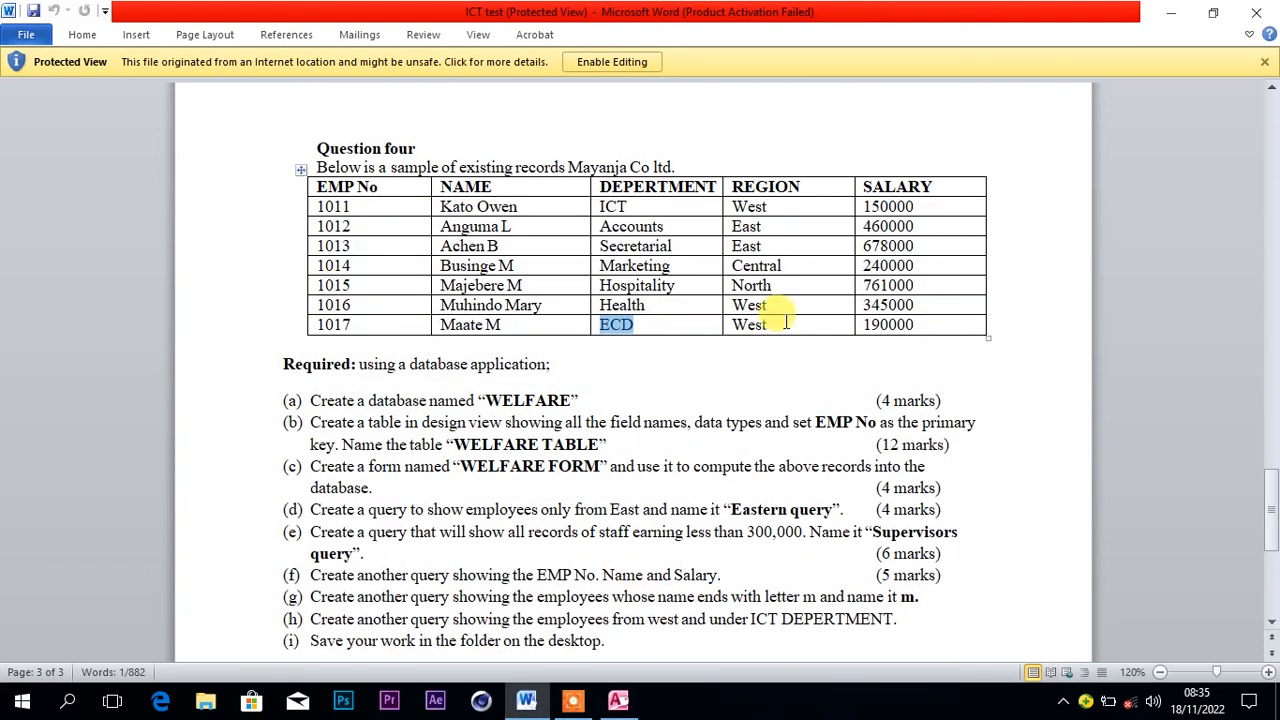
left_click_drag(786, 322, 735, 330)
key("ctrl+c")
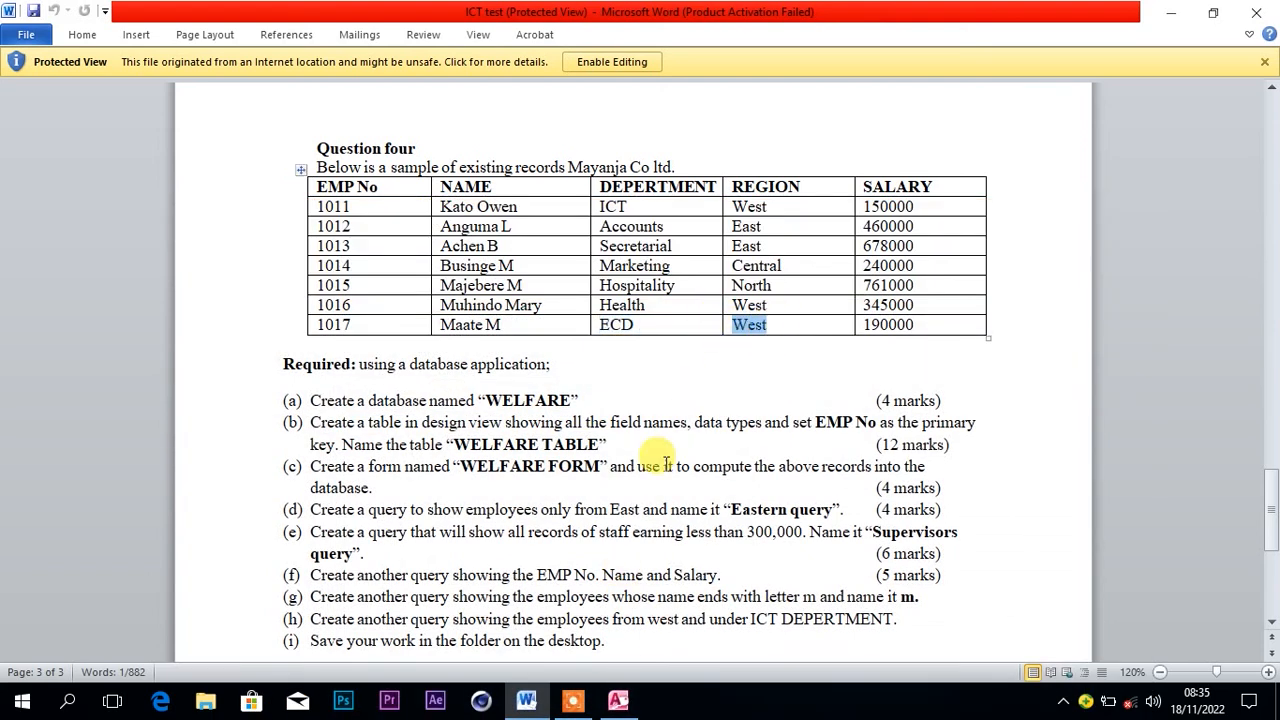
left_click(618, 703)
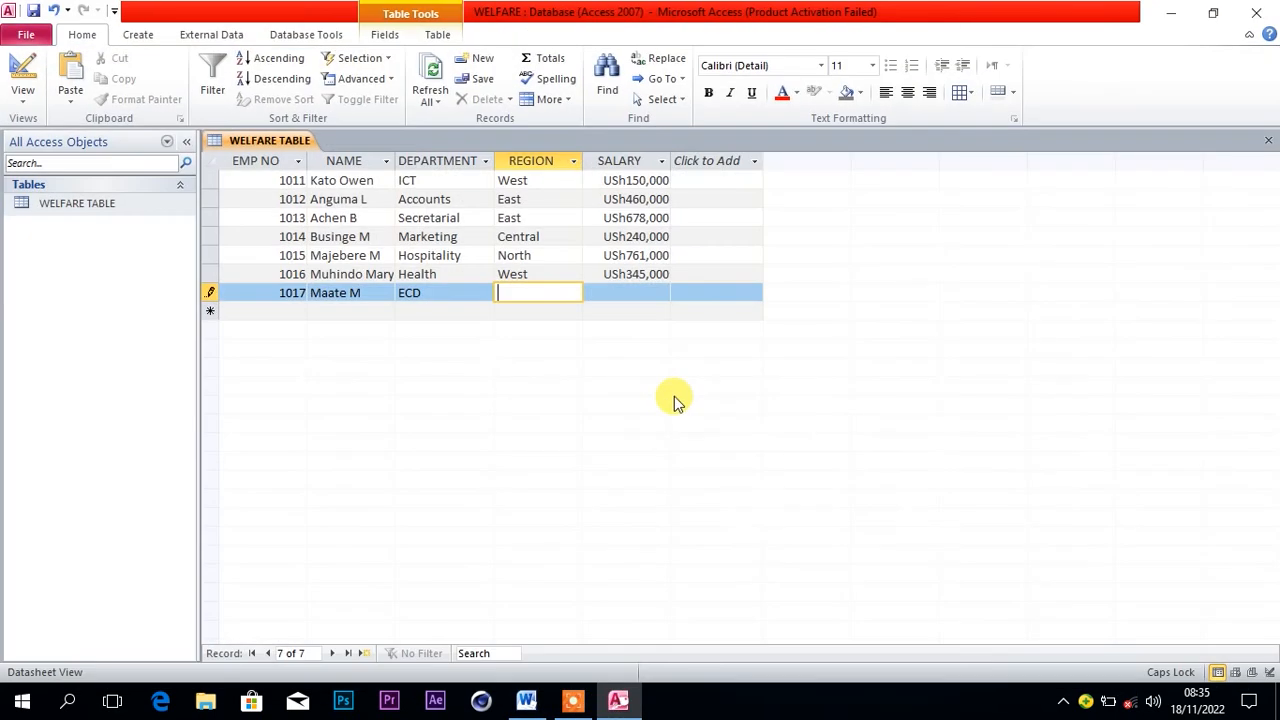
key("ctrl+v")
Copy the salary 190000 from the seventh Word table row into the seventh record's SALARY field in Access.
left_click(650, 295)
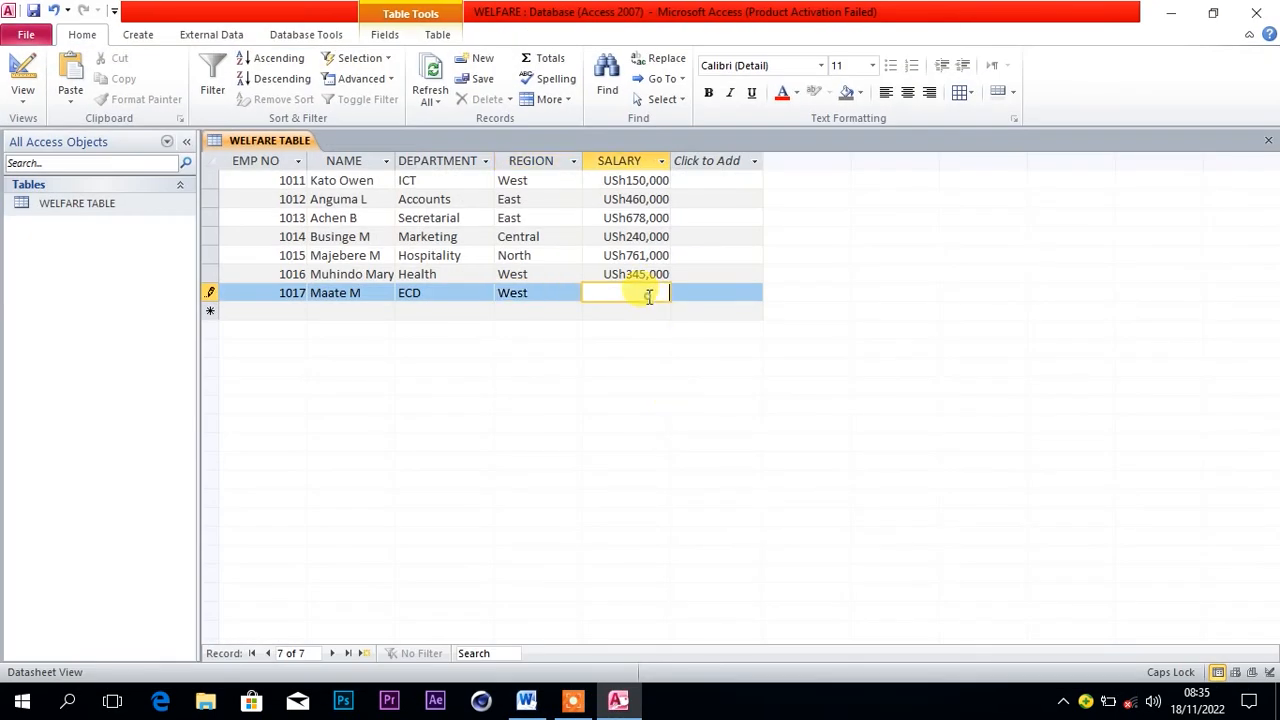
left_click(528, 695)
left_click_drag(915, 326, 868, 336)
key("ctrl+c")
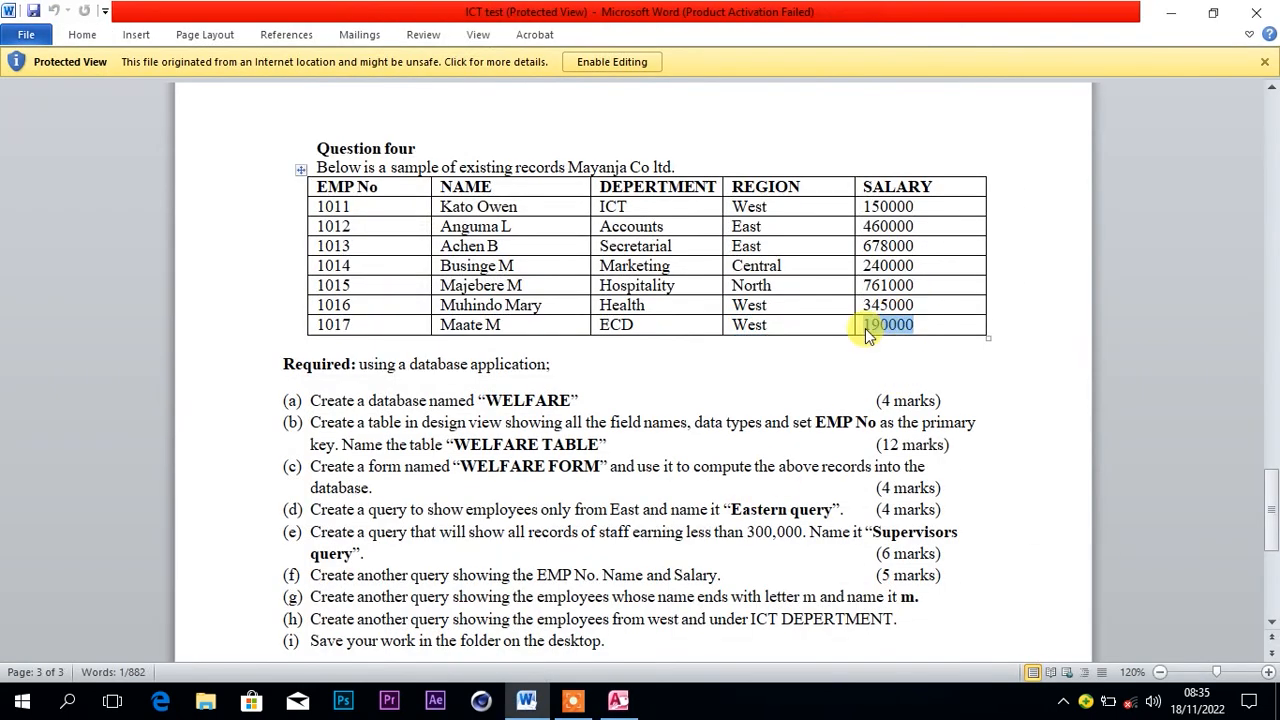
mouse_move(620, 690)
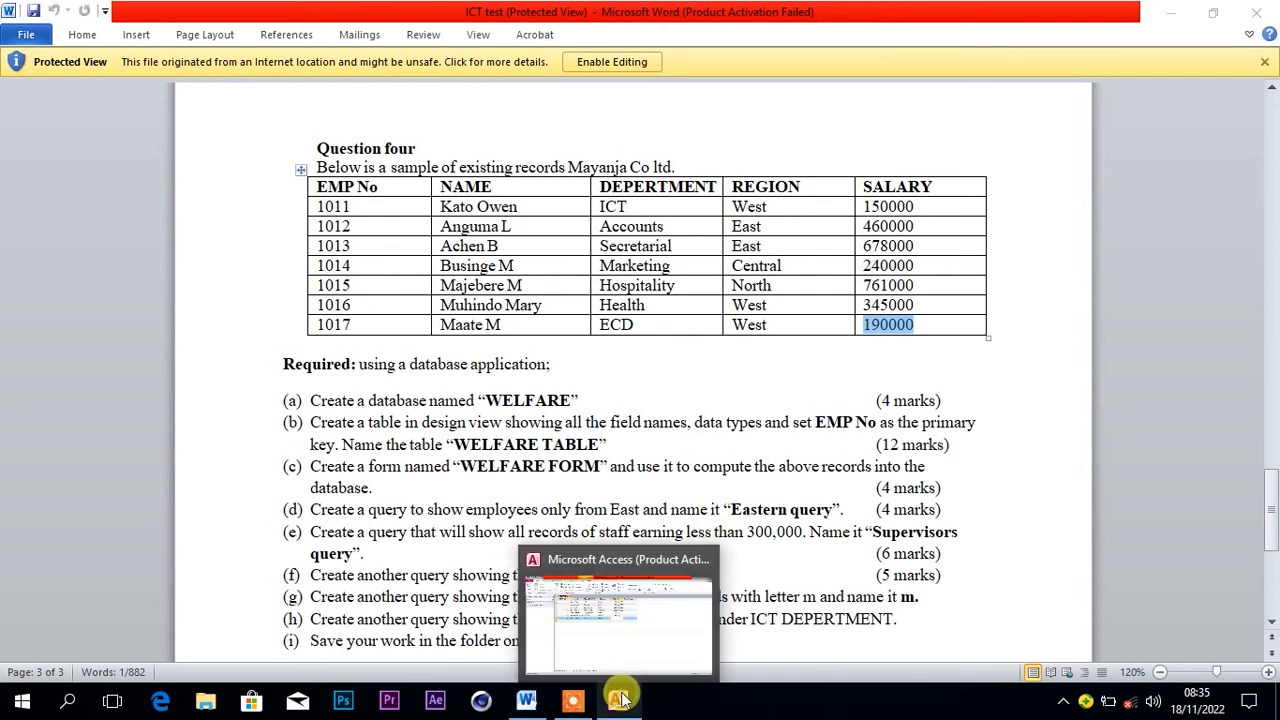
left_click(622, 645)
key("ctrl+v")
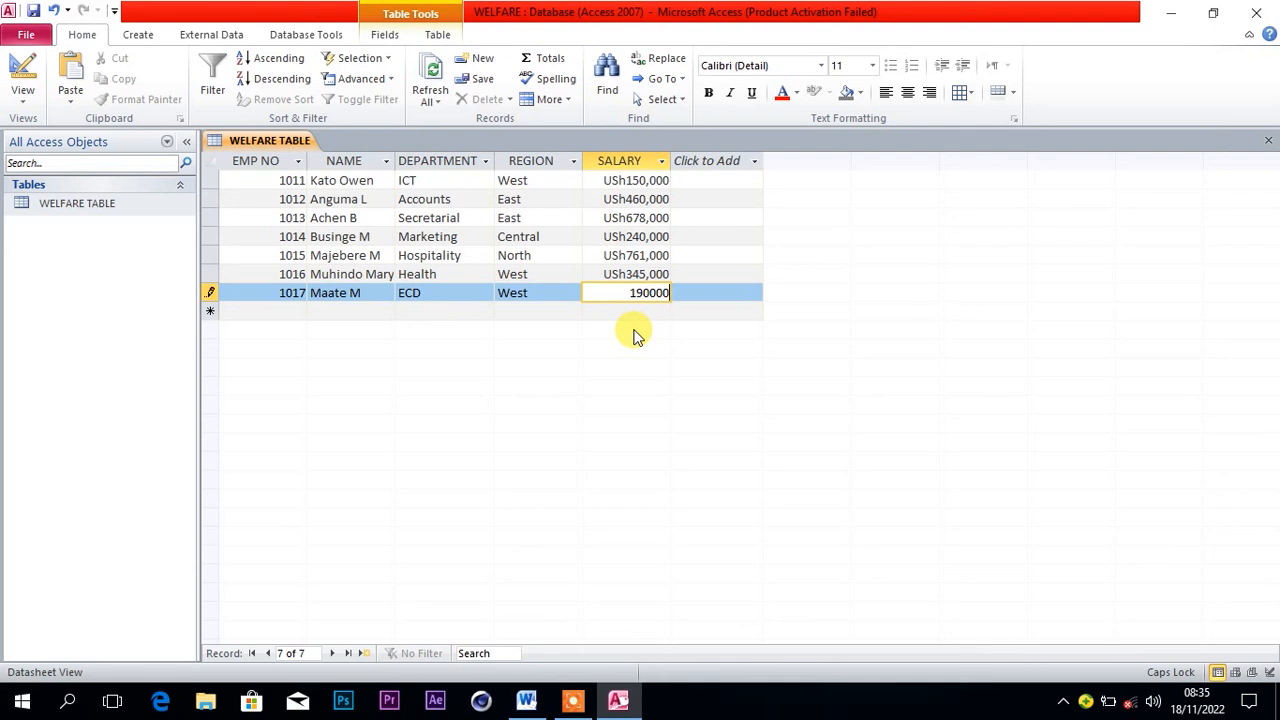
left_click(634, 331)
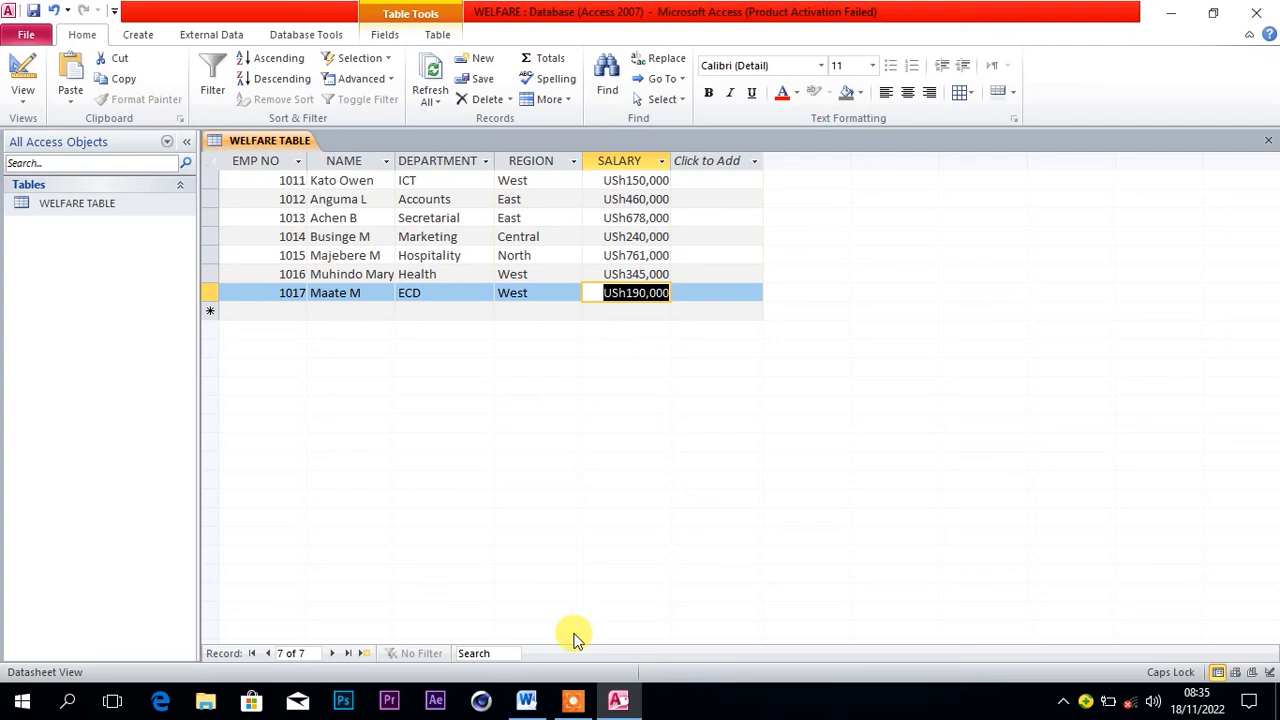
Check the form requirement in the Word document, and generate a form from WELFARE TABLE in Access.
mouse_move(559, 713)
left_click(527, 700)
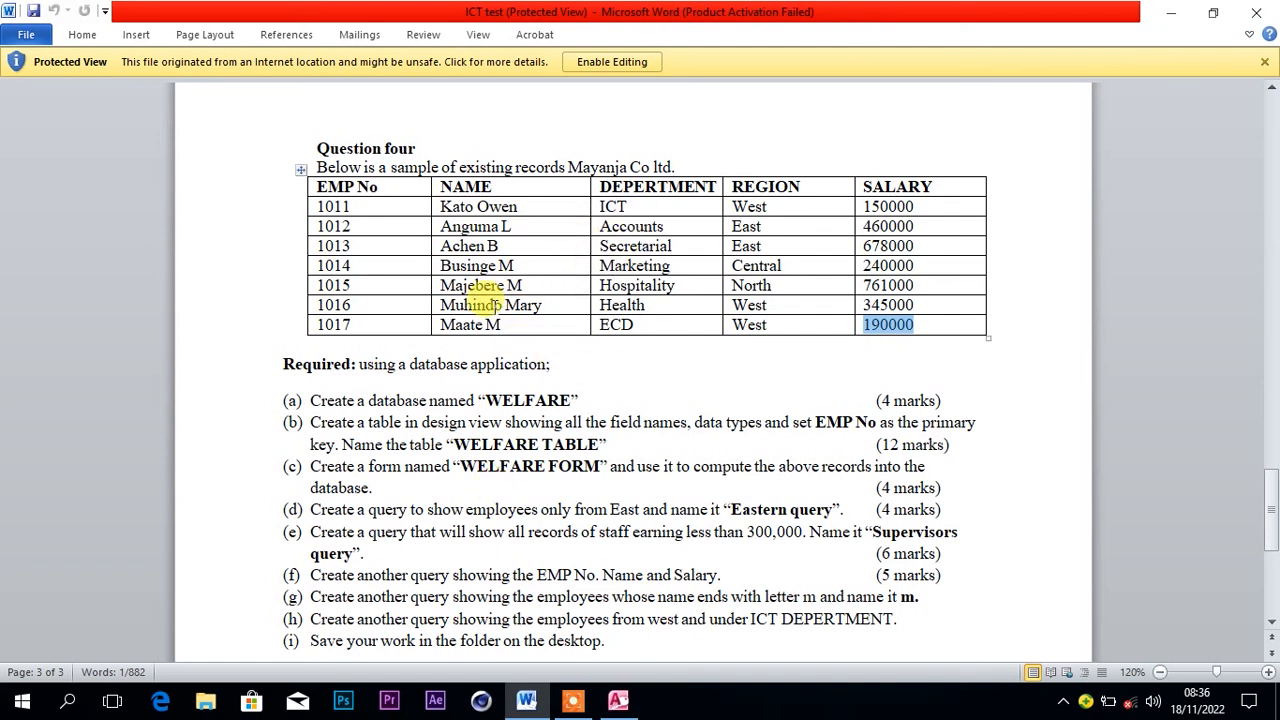
left_click(620, 704)
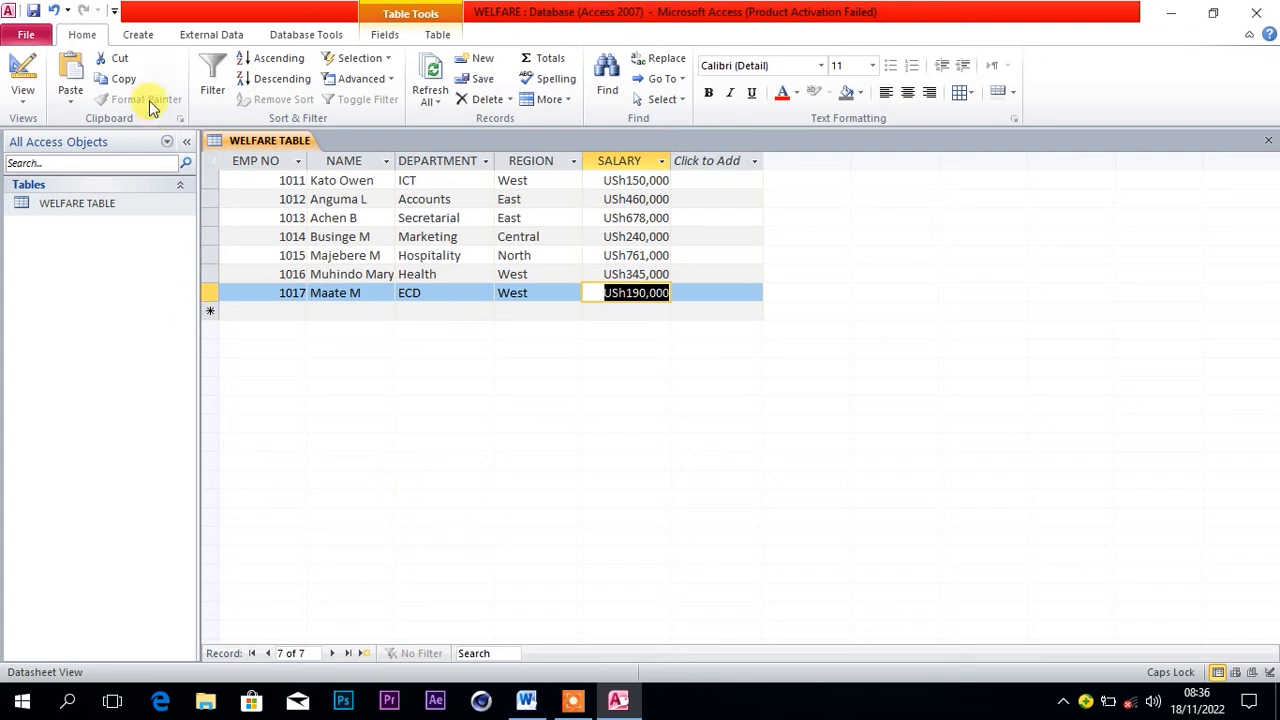
left_click(138, 35)
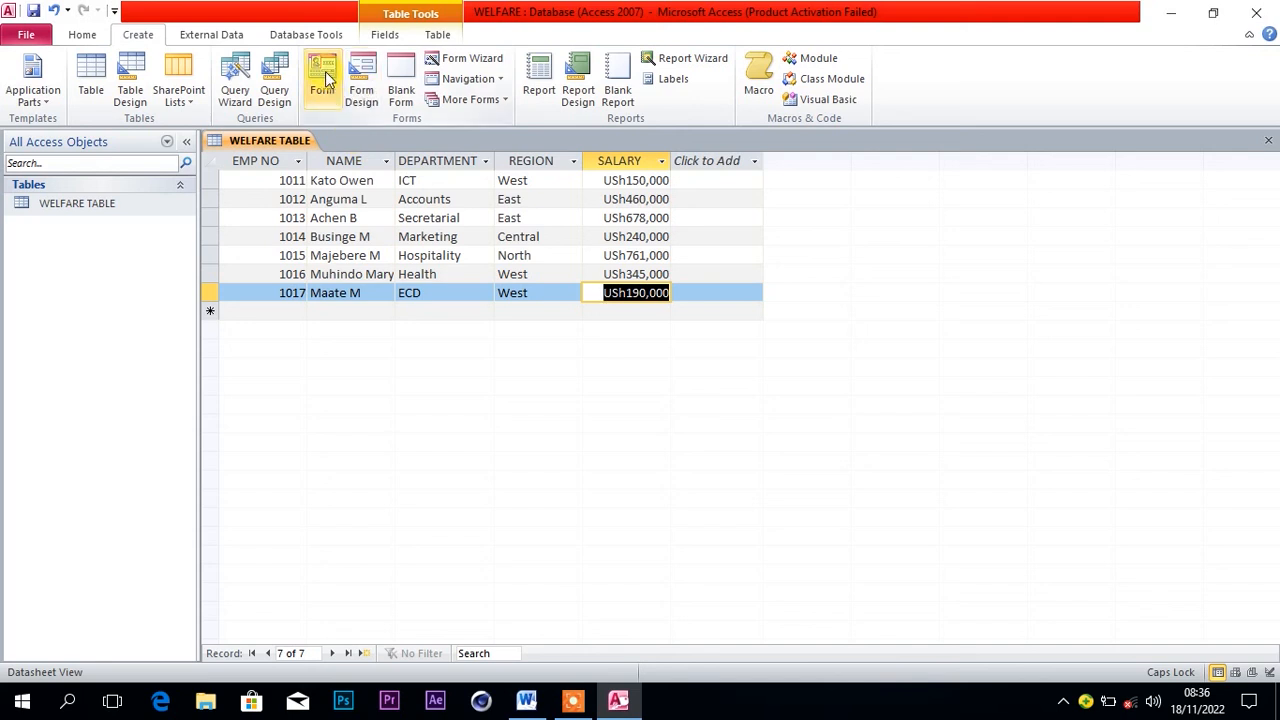
left_click(357, 341)
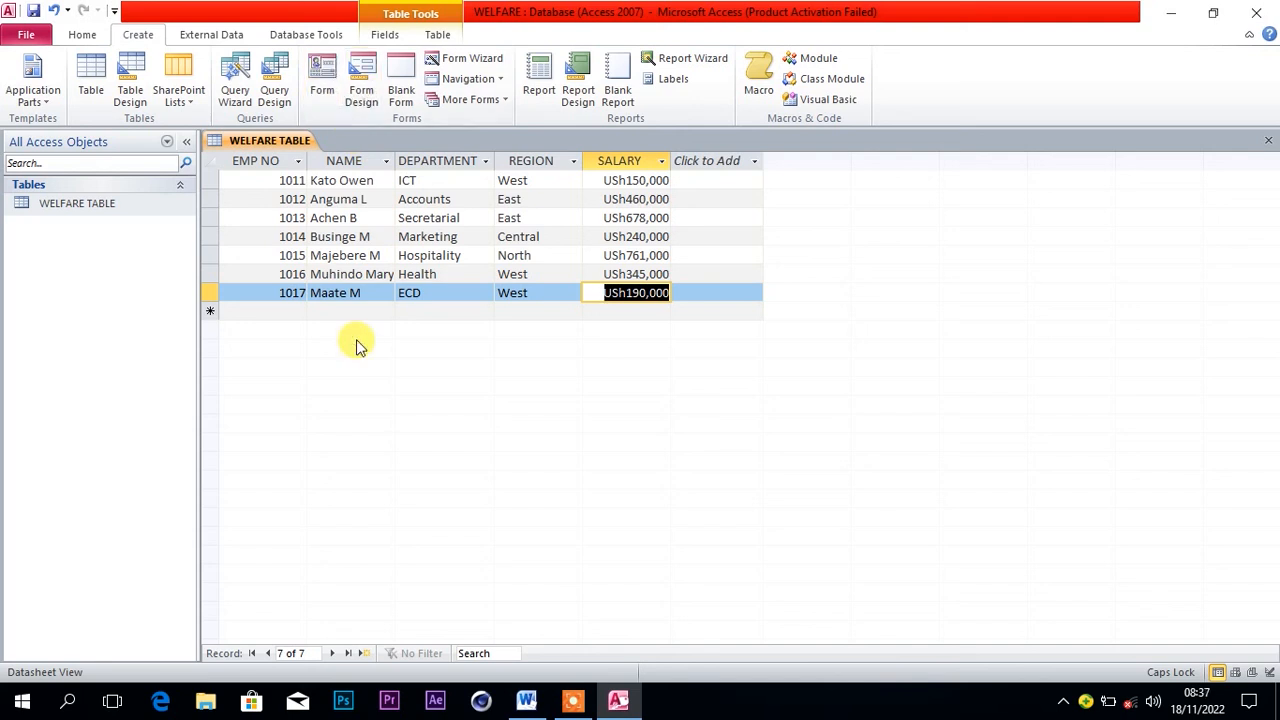
left_click(322, 82)
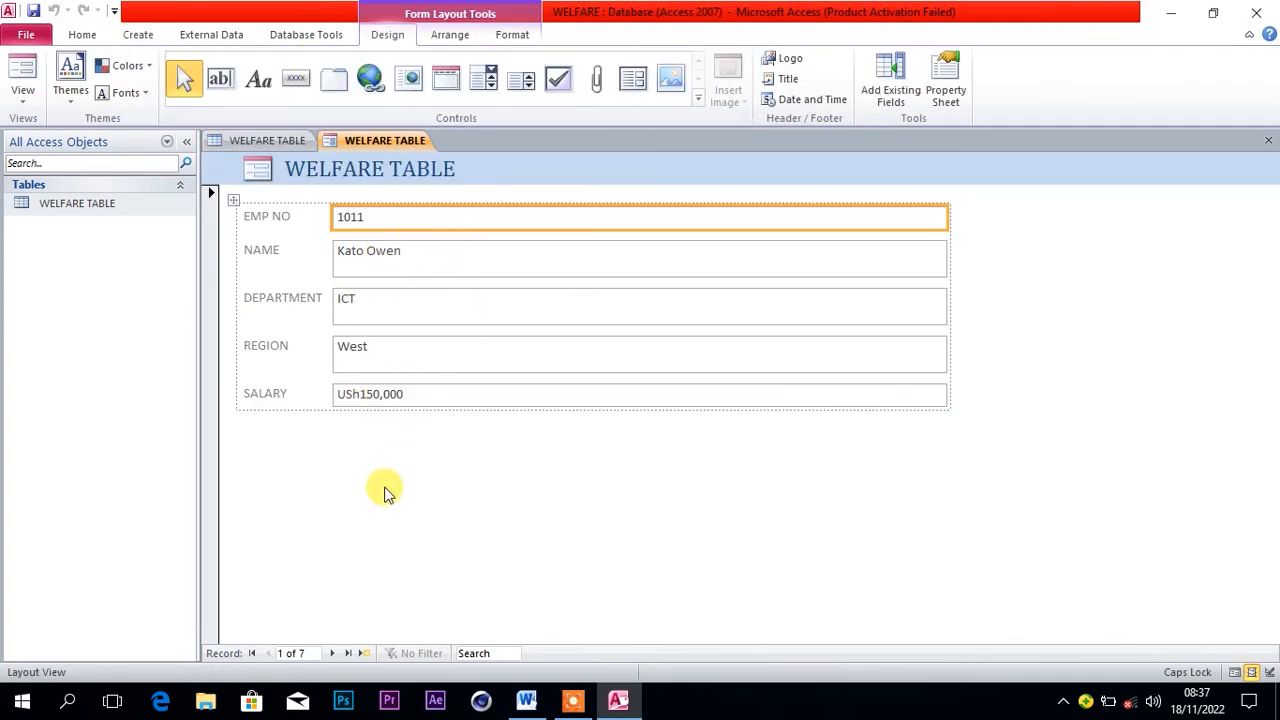
Save the generated form under the name WELFARE FORM.
key("ctrl+s")
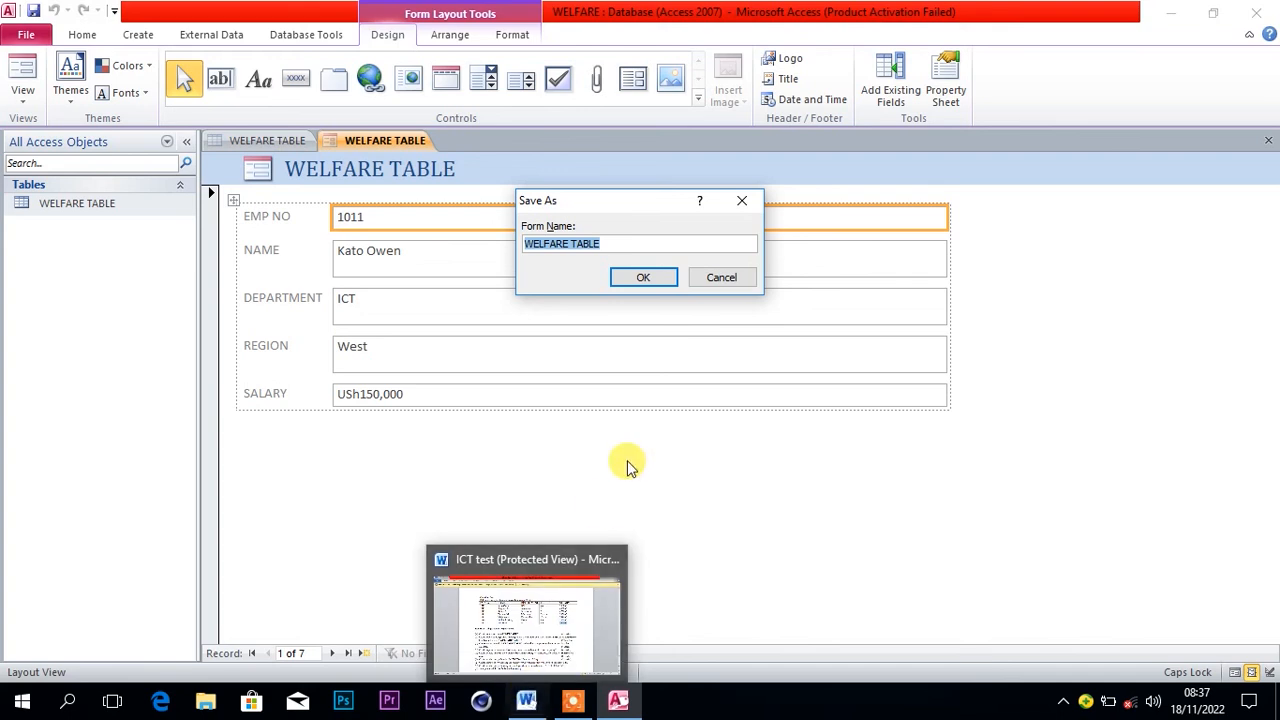
left_click(655, 245)
key("BackSpace")
key("BackSpace")
key("BackSpace")
key("BackSpace")
key("BackSpace")
type("FAI")
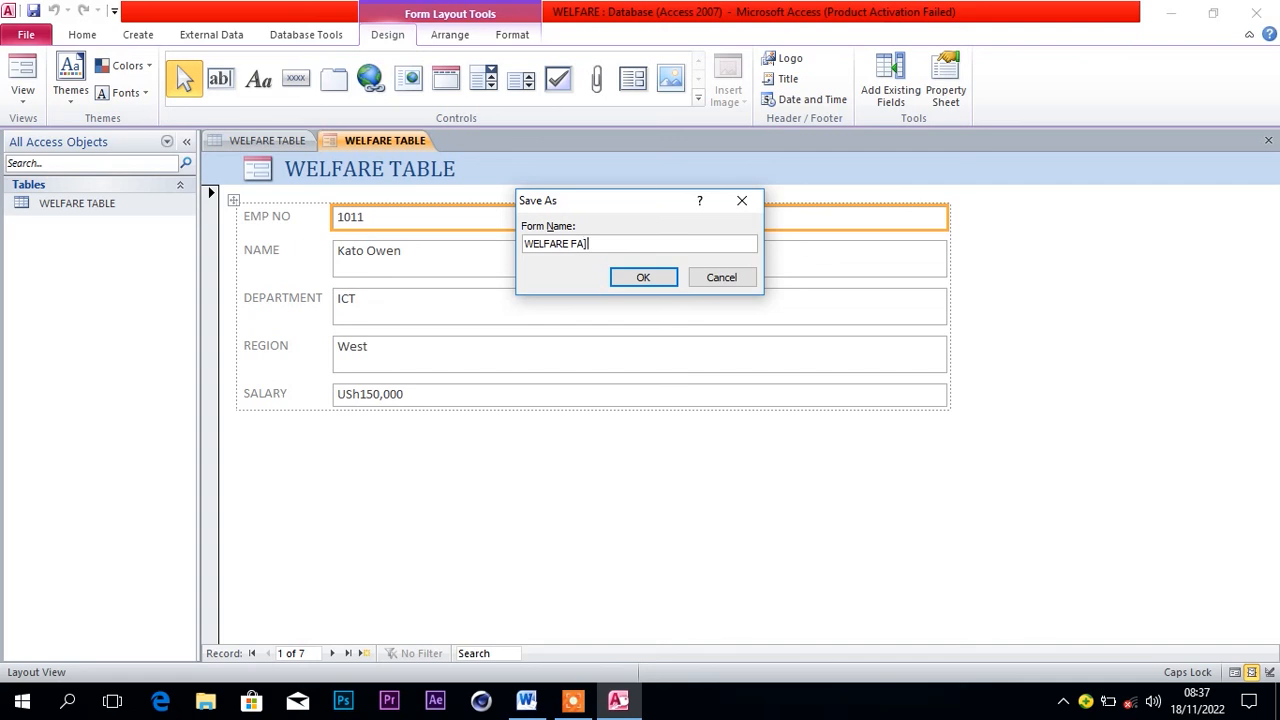
key("BackSpace")
type("ORM")
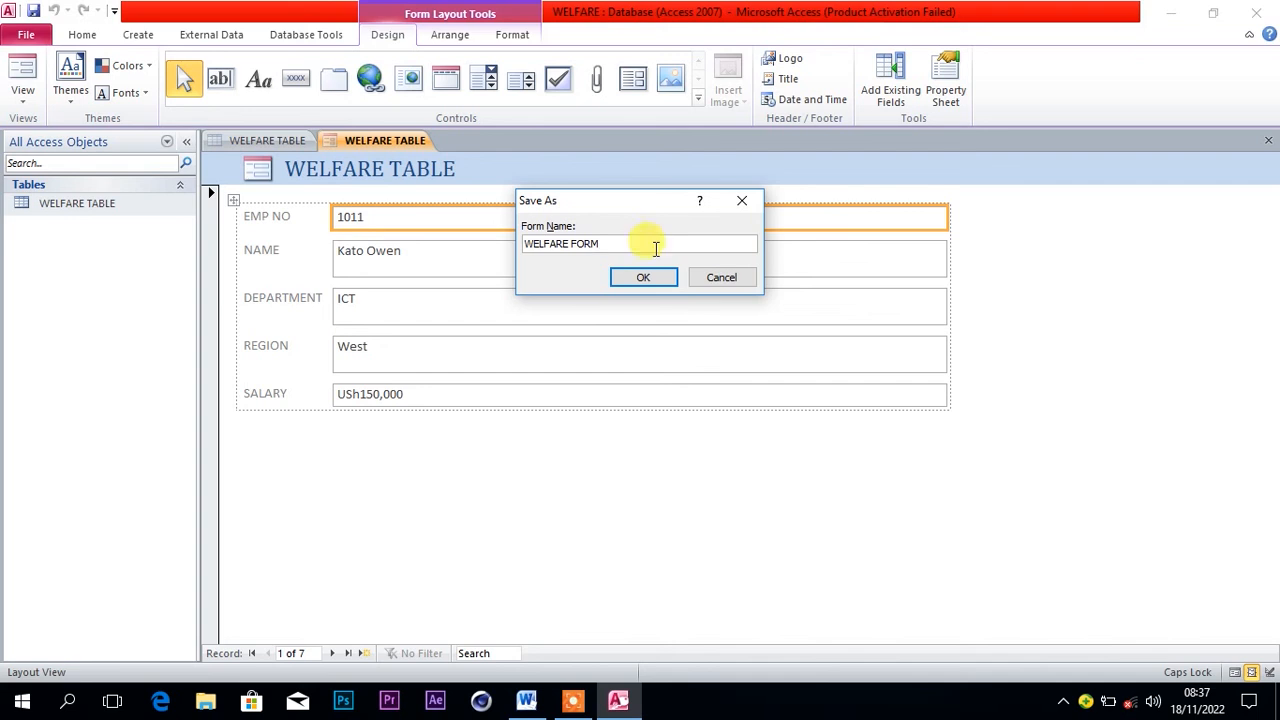
left_click(645, 280)
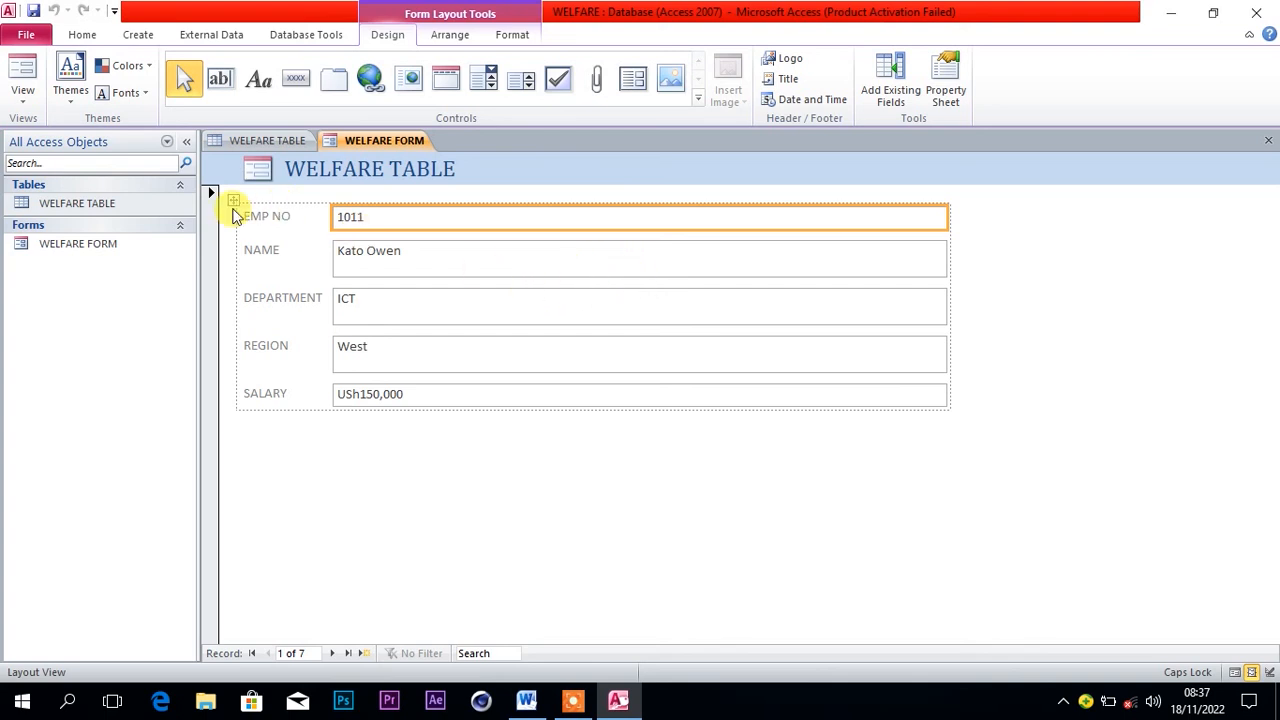
Create a second, blank form in Design view and expand WELFARE TABLE's list of available fields.
left_click(103, 203)
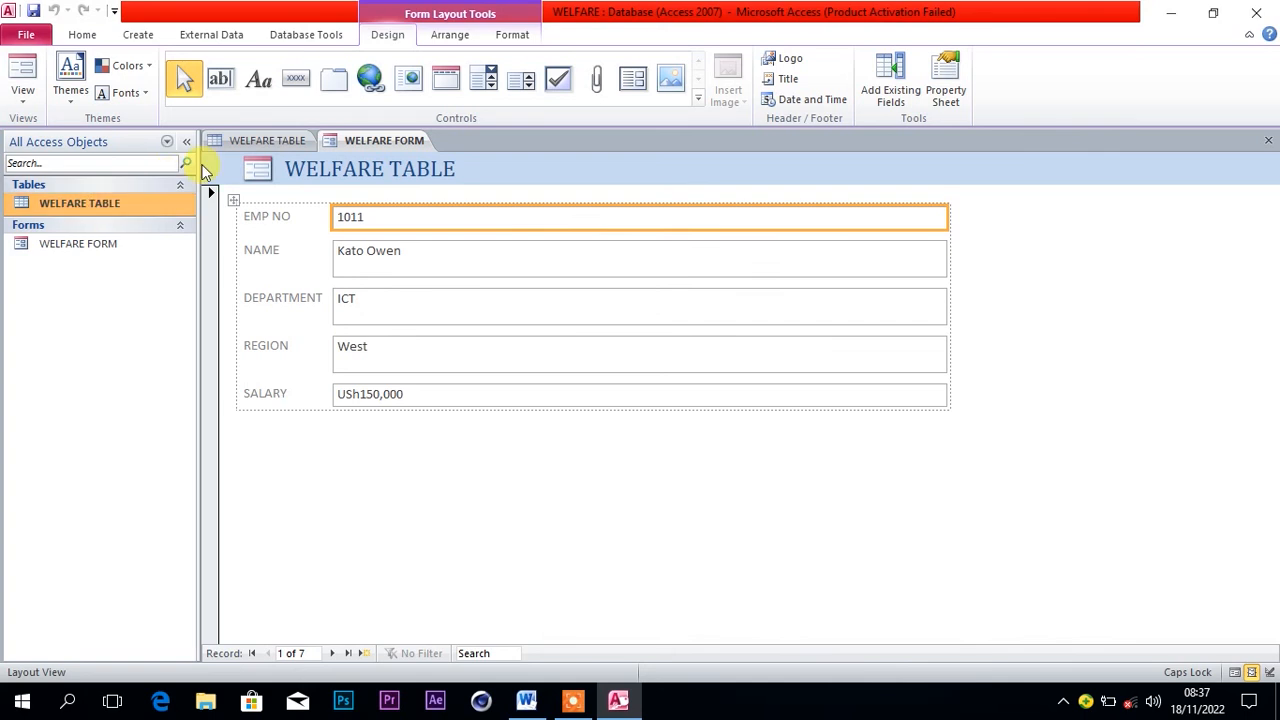
left_click(262, 141)
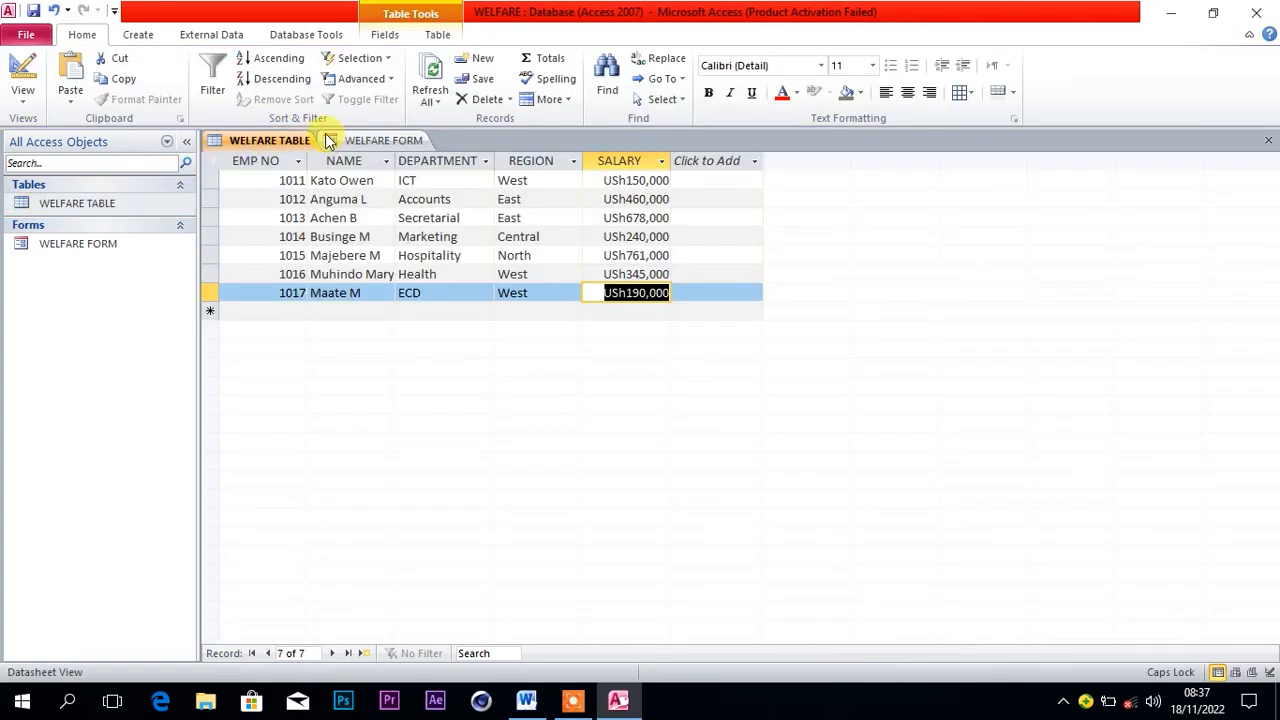
left_click(146, 38)
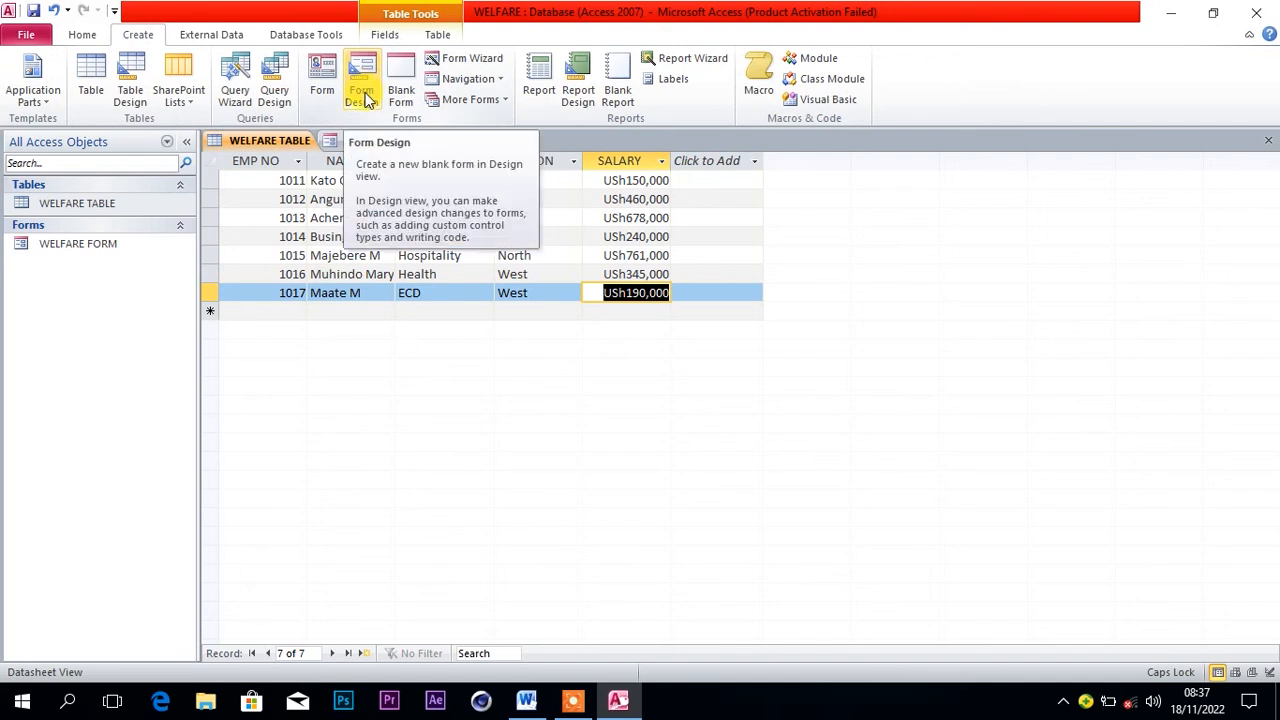
left_click(364, 93)
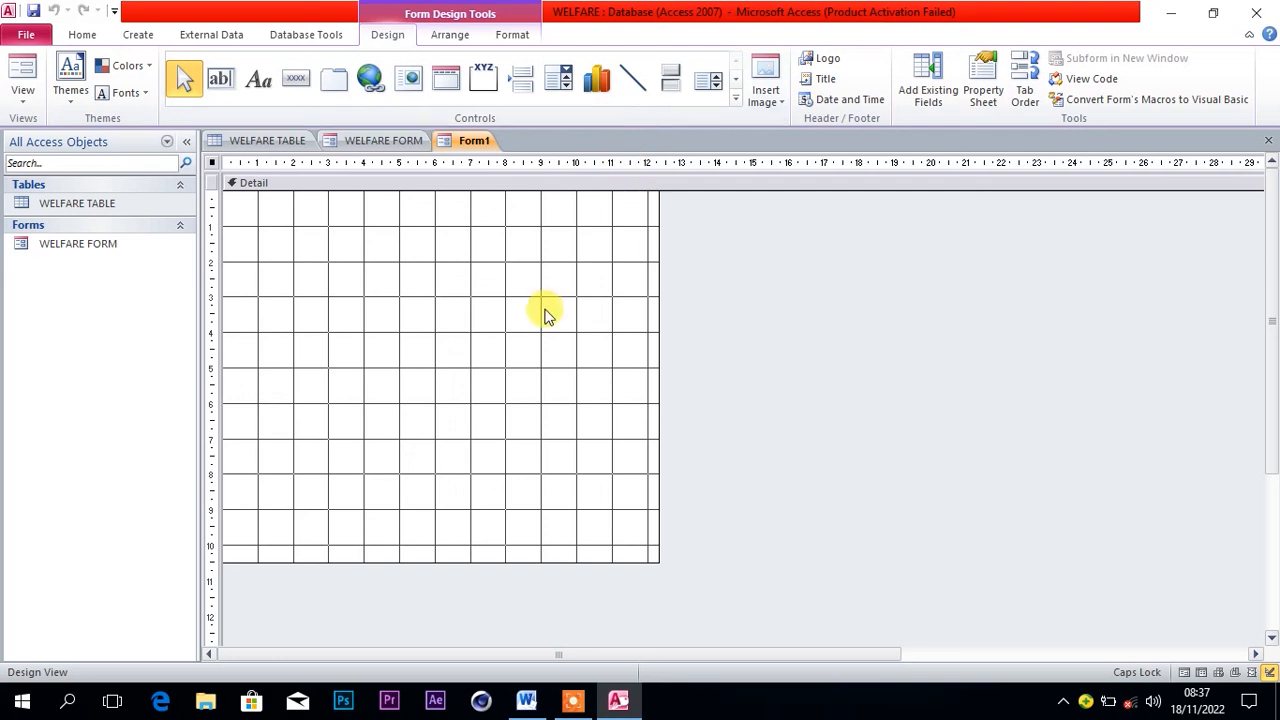
left_click(929, 75)
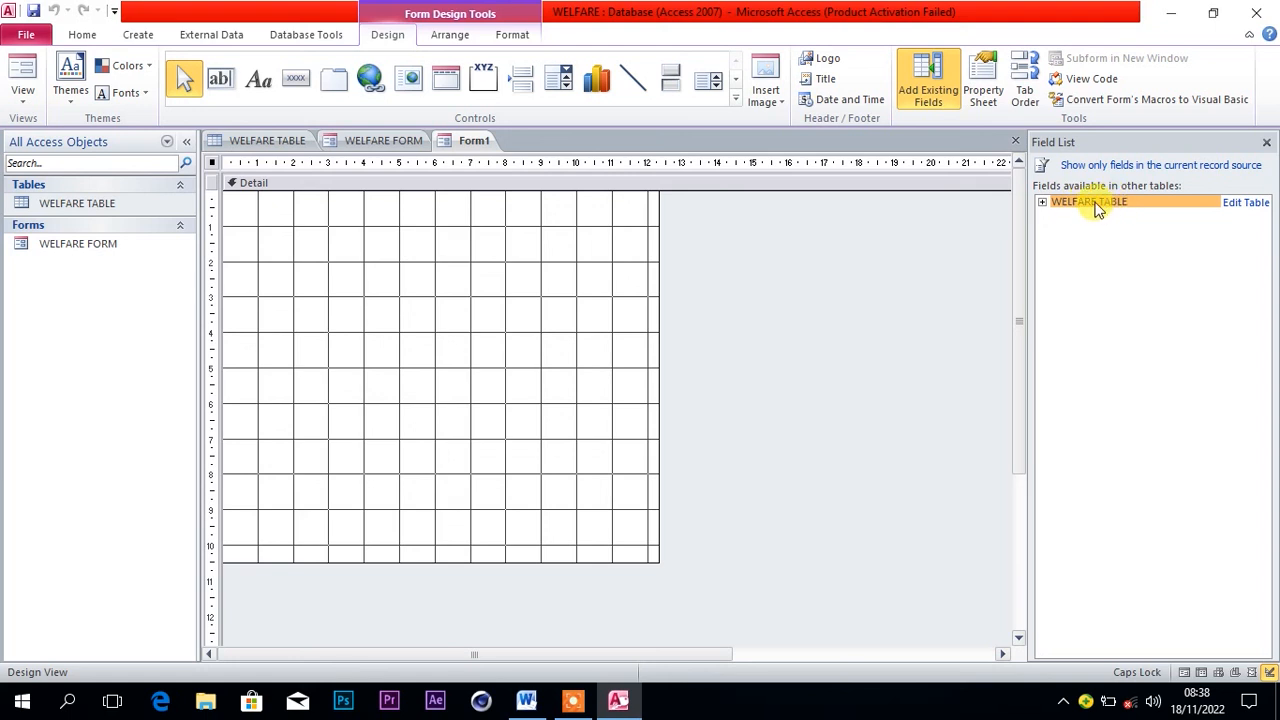
left_click(1042, 205)
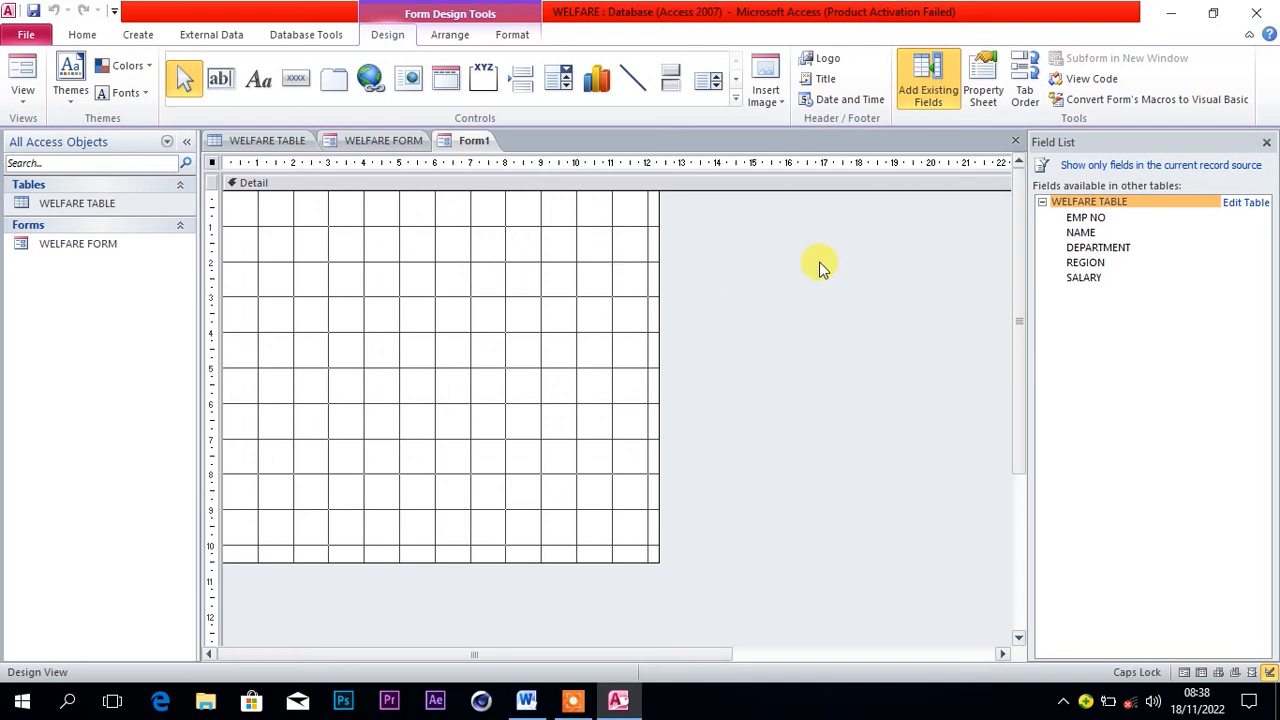
Place the EMP NO field near the top of the new form's Detail section and the NAME field beneath it, roughly aligned.
left_click_drag(1085, 217, 477, 249)
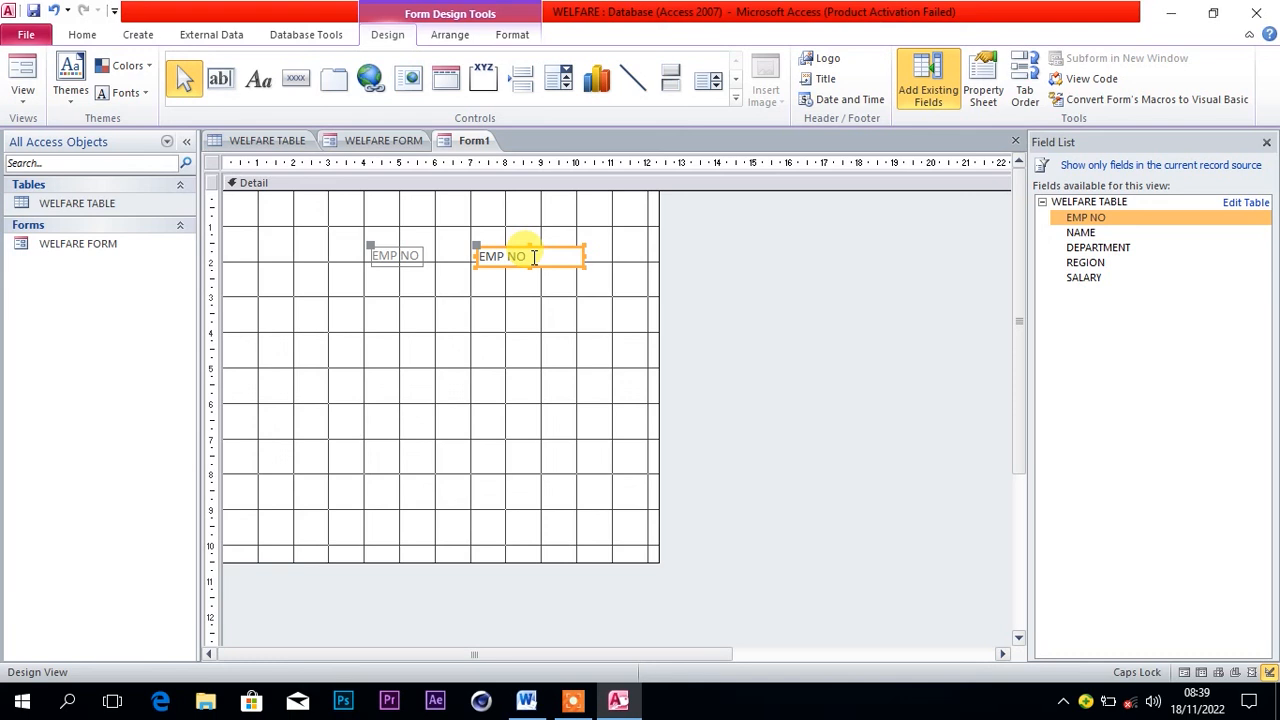
left_click(405, 254)
left_click_drag(405, 254, 350, 239)
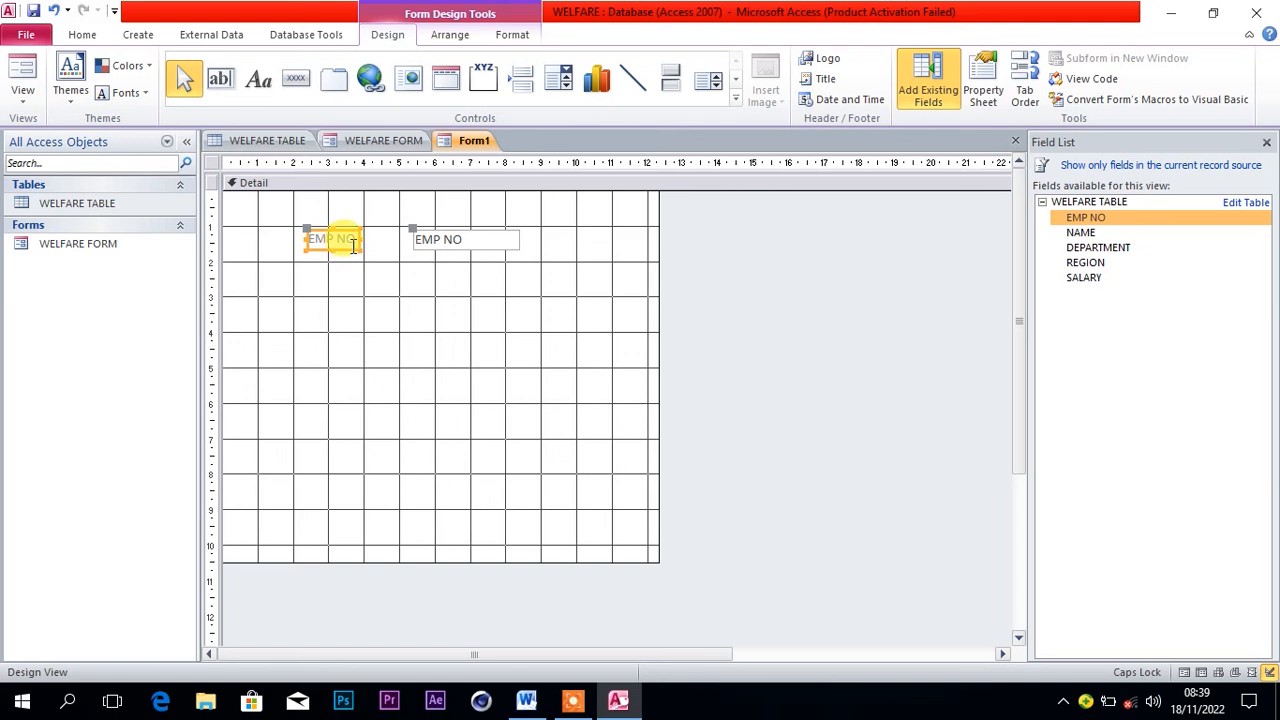
left_click(404, 257)
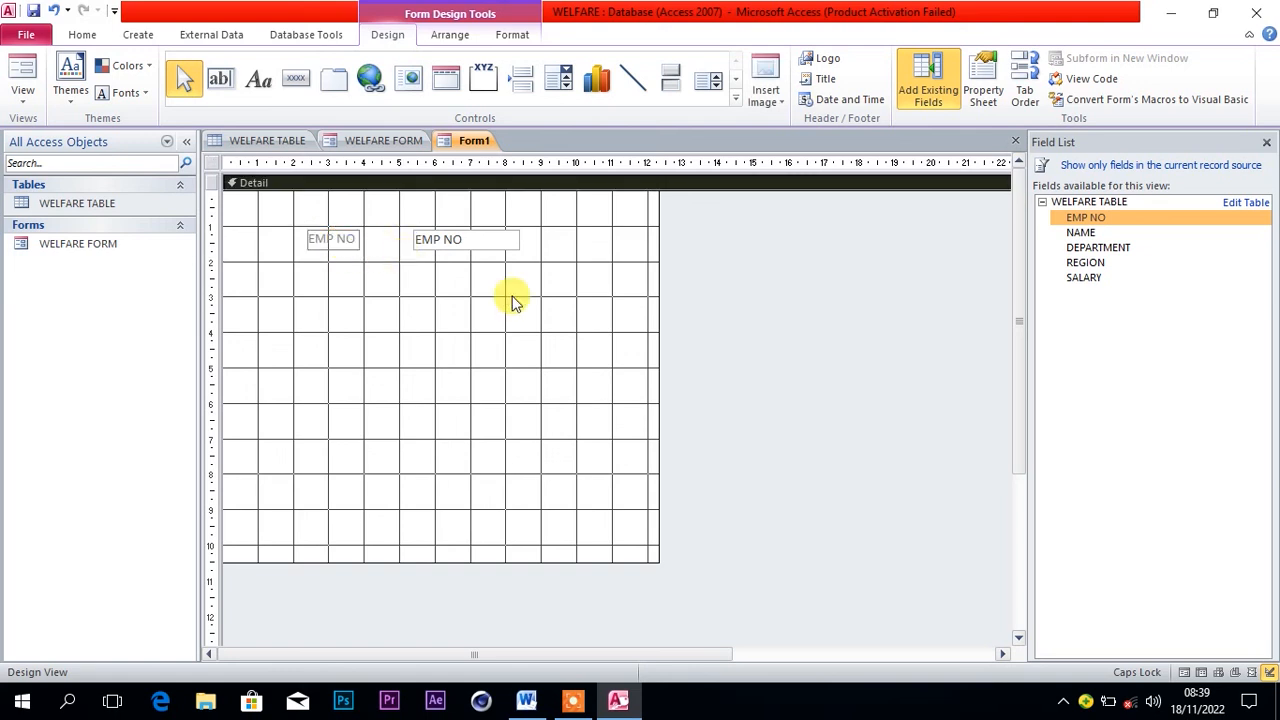
left_click_drag(1091, 233, 450, 297)
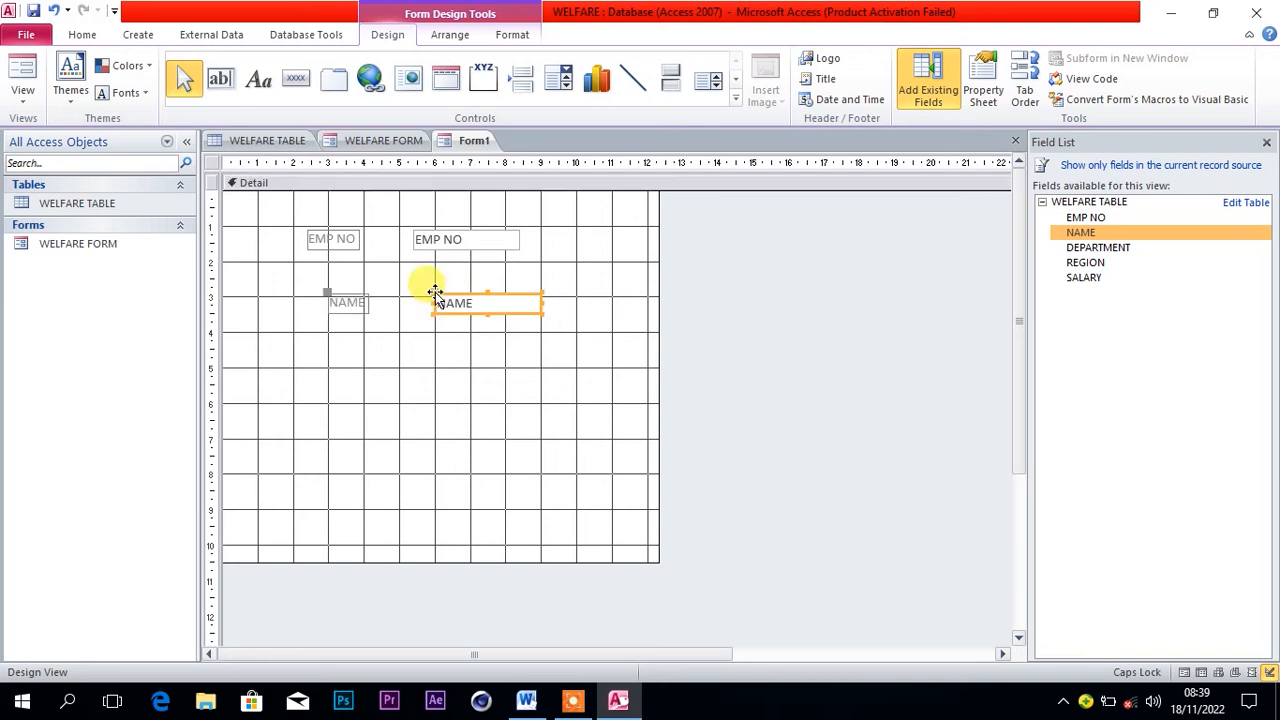
left_click_drag(351, 305, 330, 294)
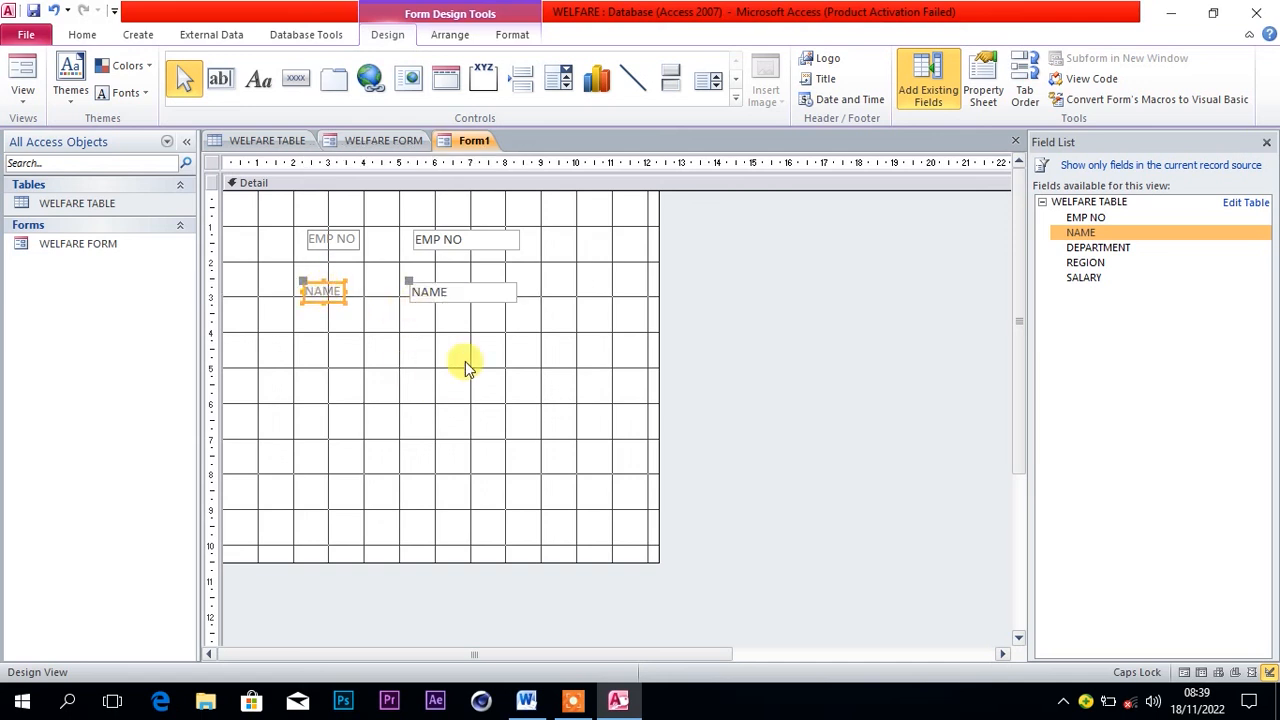
Place the DEPARTMENT, REGION and SALARY fields one beneath another under NAME in the form's Detail section, roughly aligned.
left_click_drag(1097, 247, 495, 351)
left_click_drag(401, 345, 358, 345)
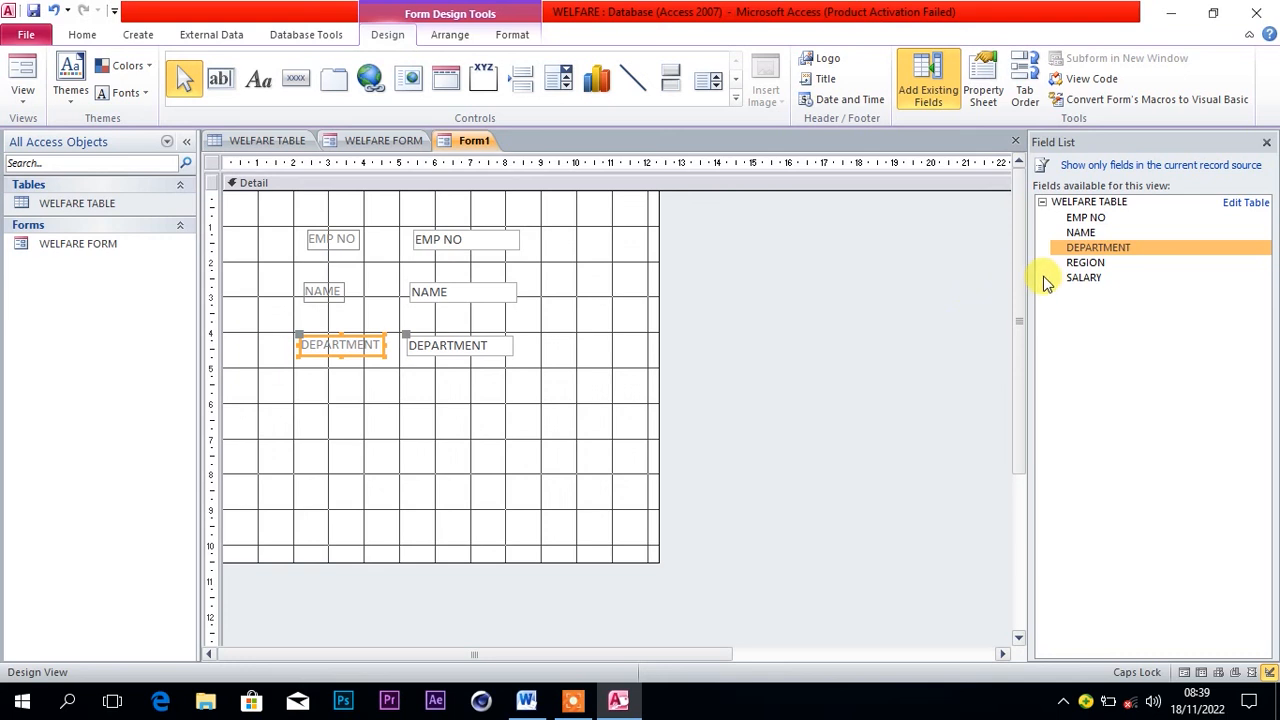
left_click(1088, 264)
left_click_drag(1088, 268, 882, 324)
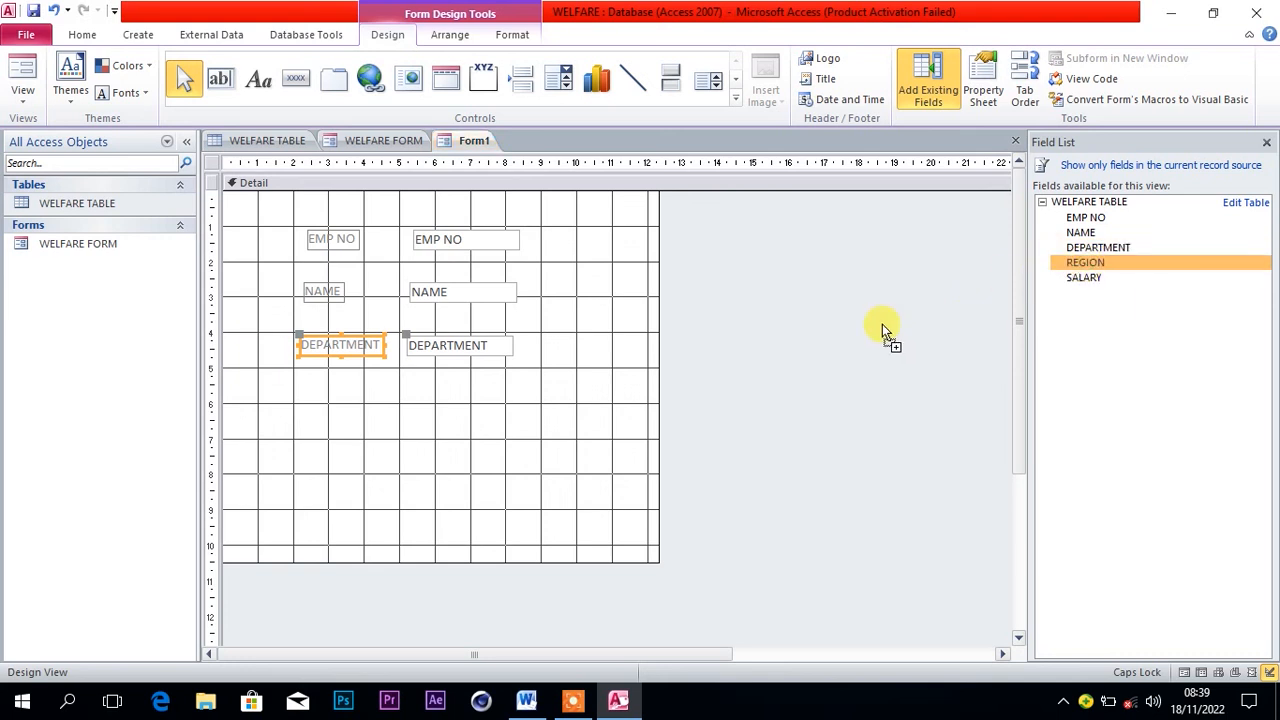
left_click_drag(702, 367, 413, 401)
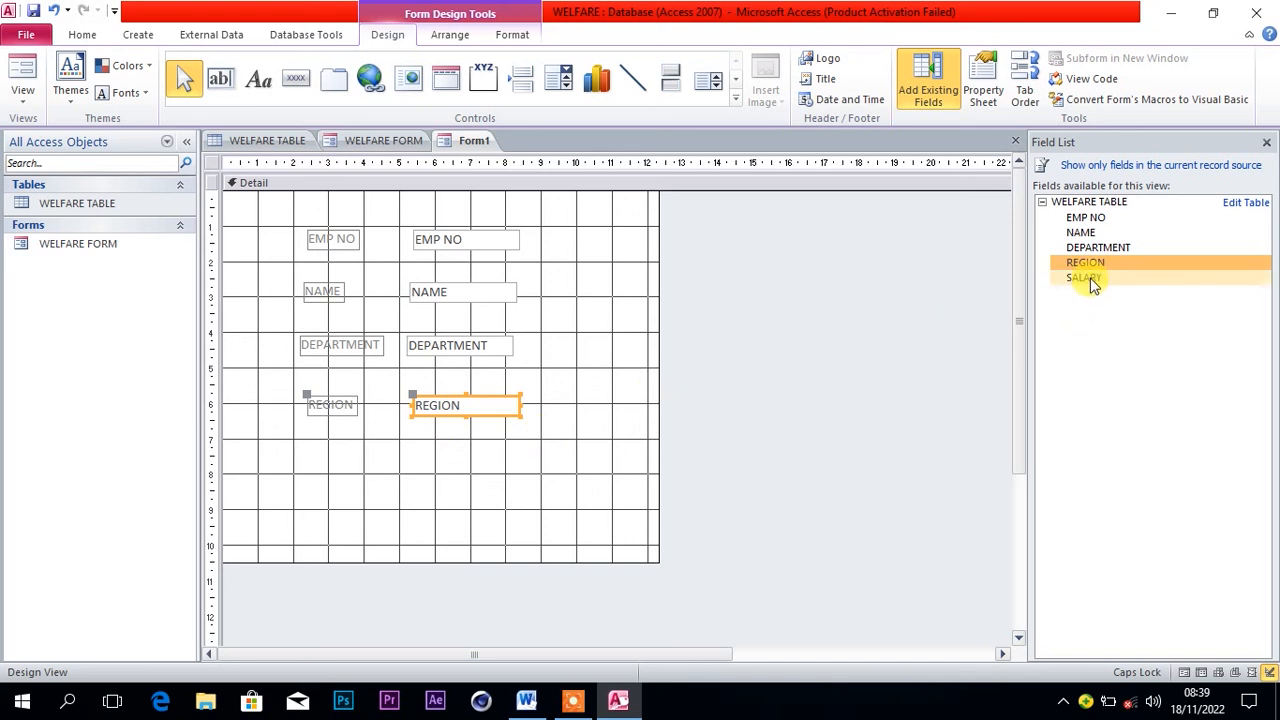
left_click_drag(1088, 278, 323, 455)
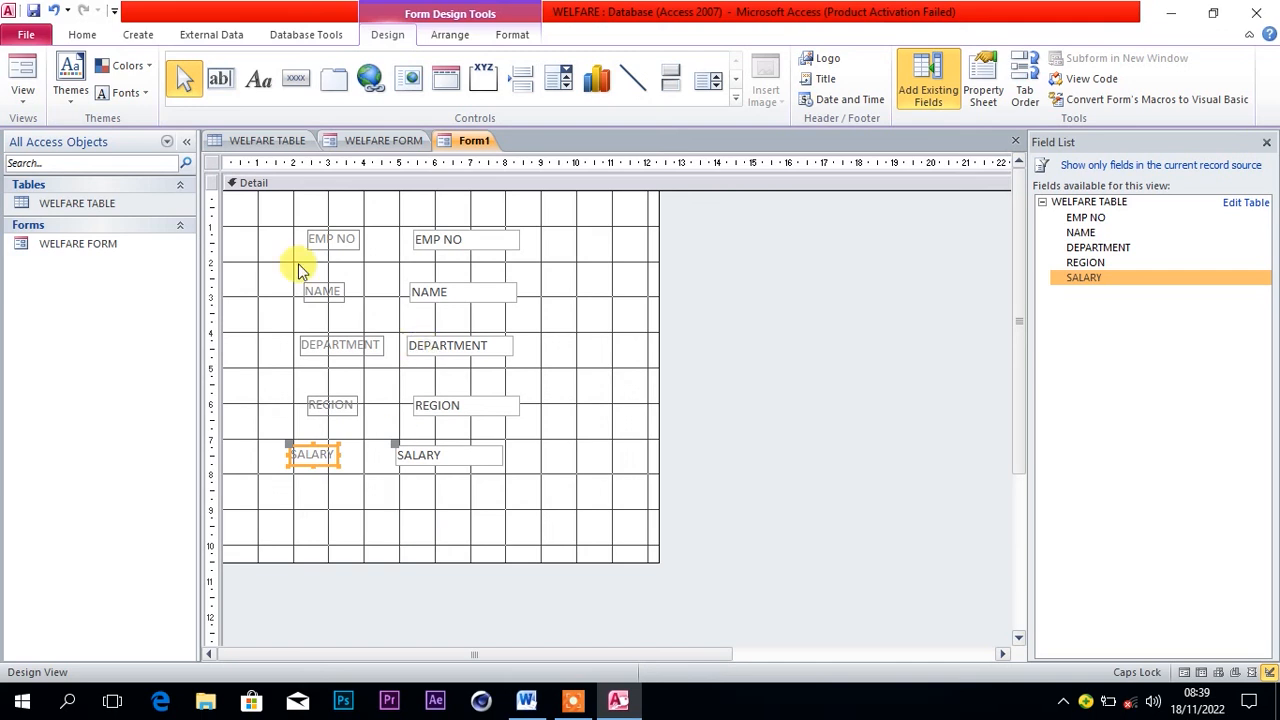
Save the form under the name WELFARE FORM 2 and open it in Form view.
left_click(33, 11)
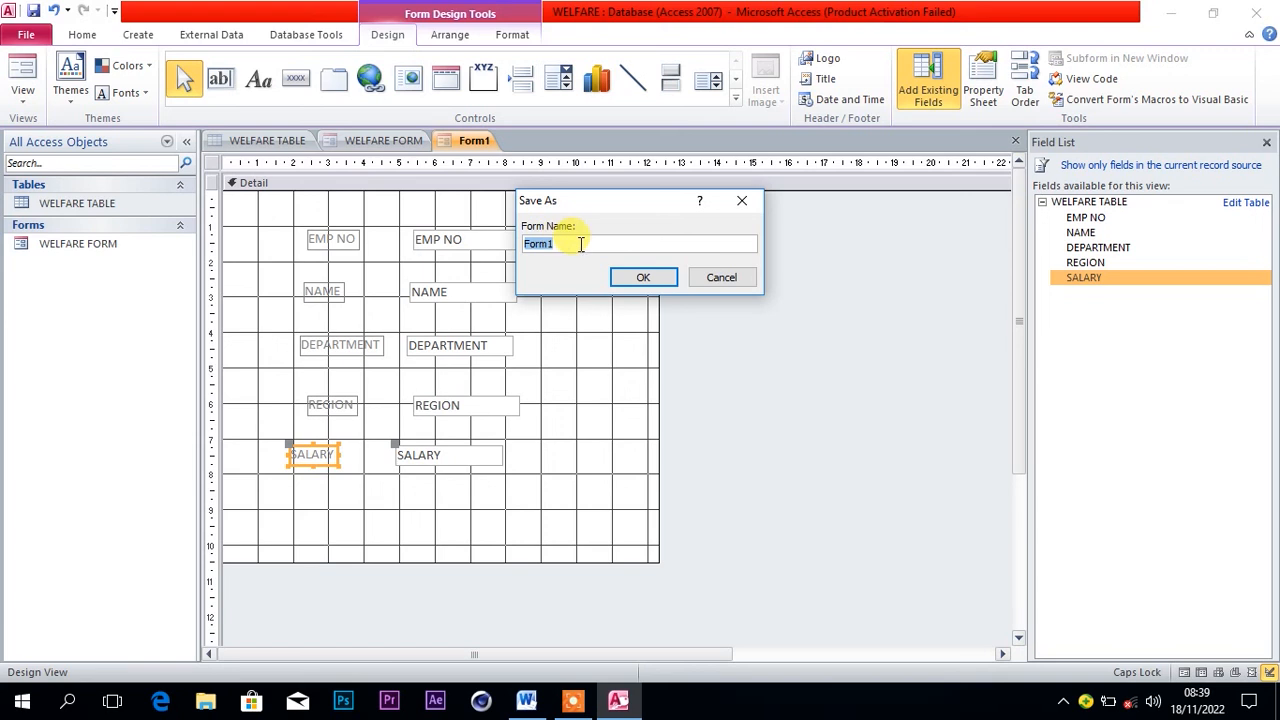
type("W")
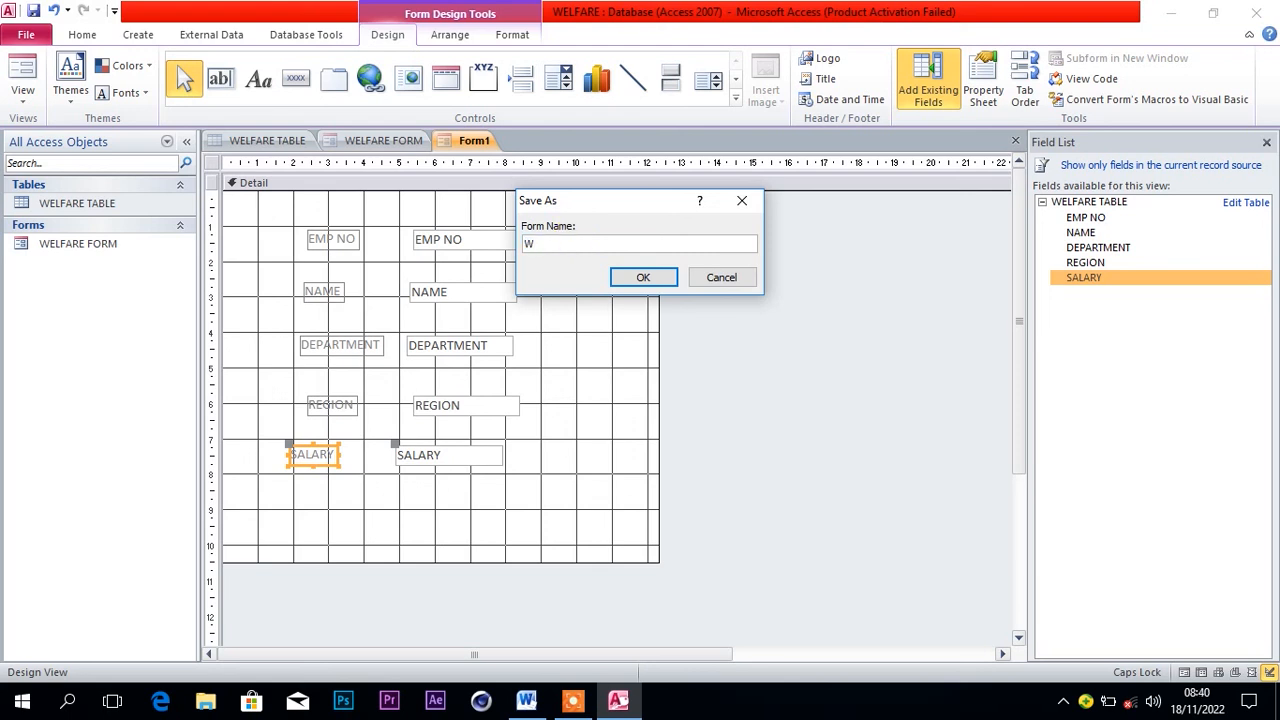
type("ELFARE FORM 2")
left_click(645, 279)
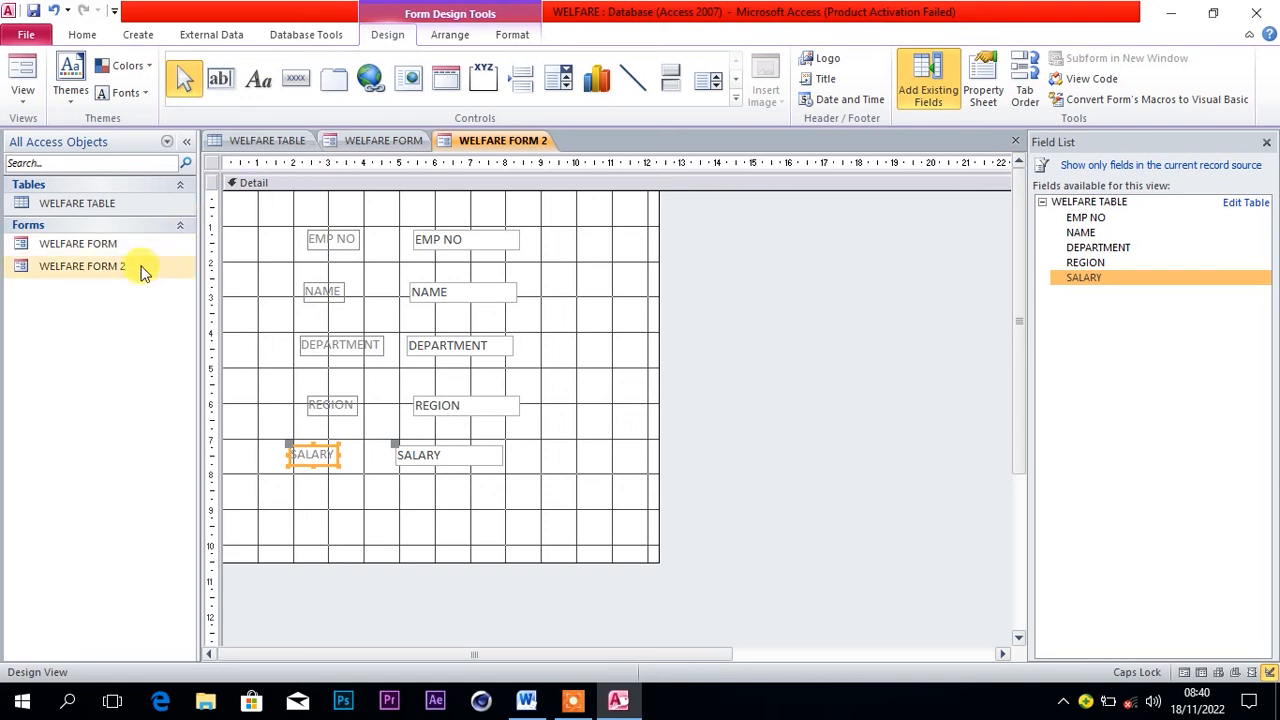
left_click(103, 272)
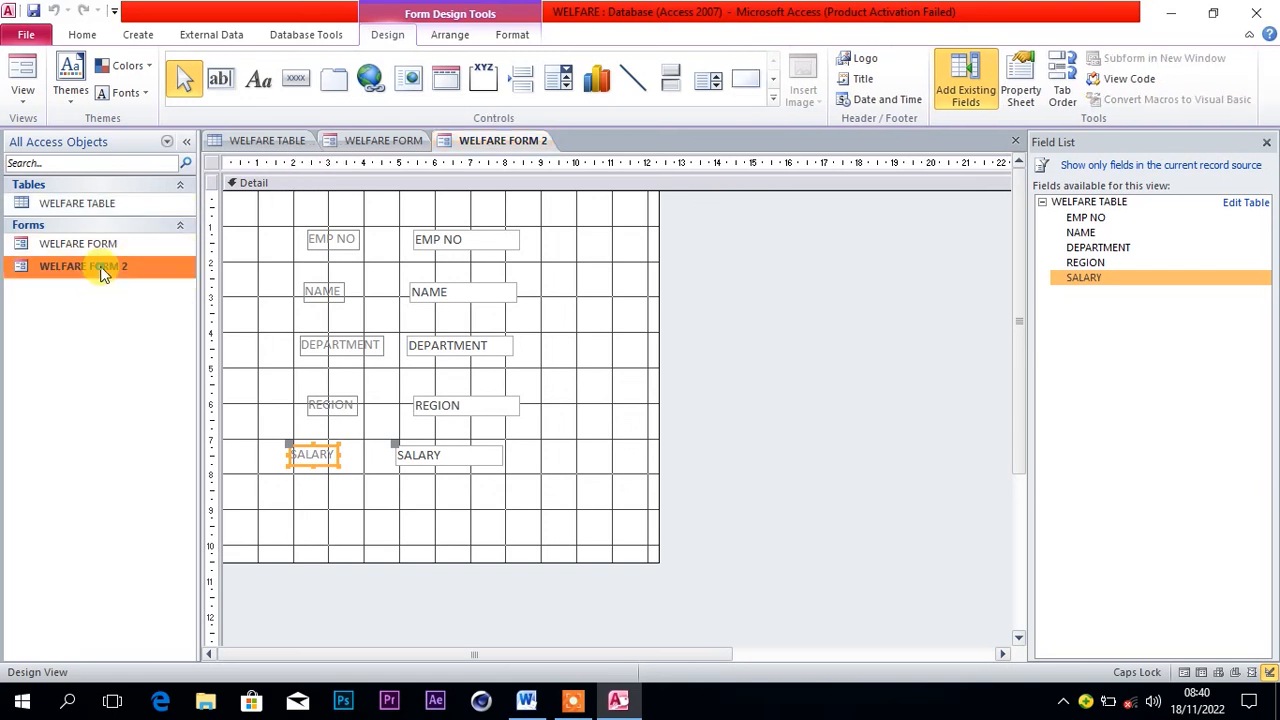
double_click(103, 272)
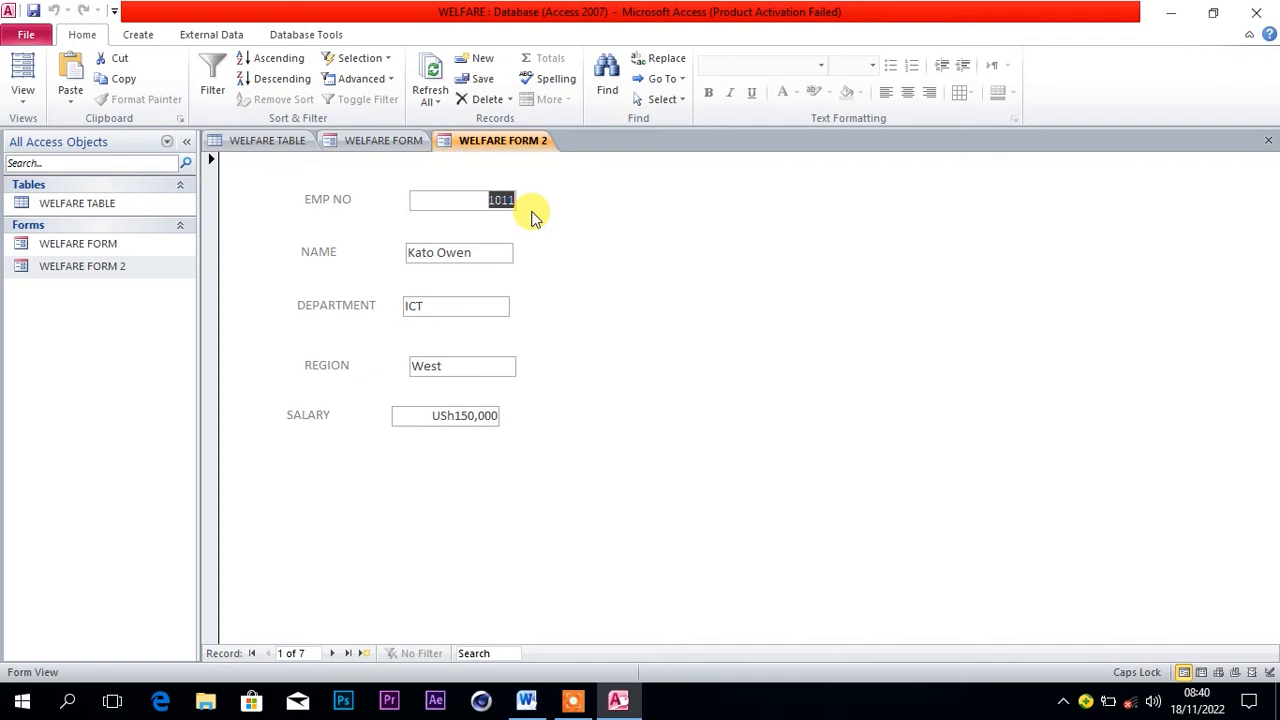
Check the query requirements in the Word document, and create a query in Design view based on WELFARE TABLE in Access.
left_click(527, 703)
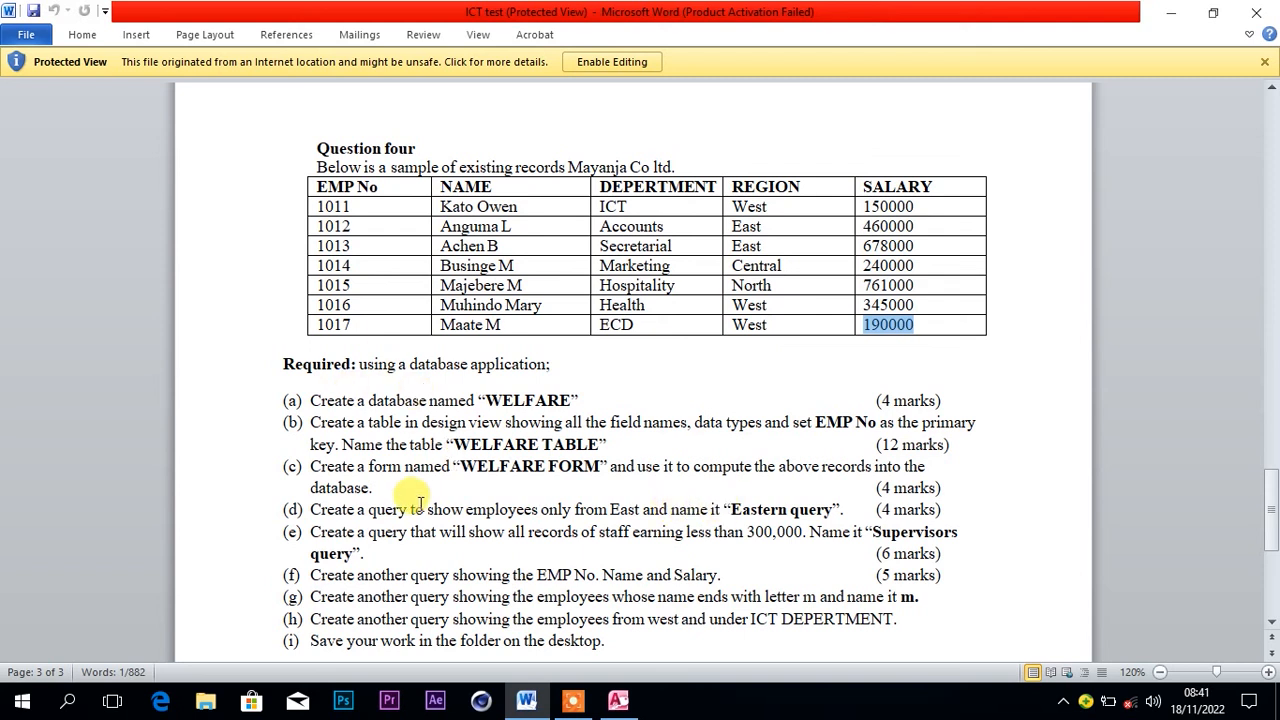
left_click(618, 702)
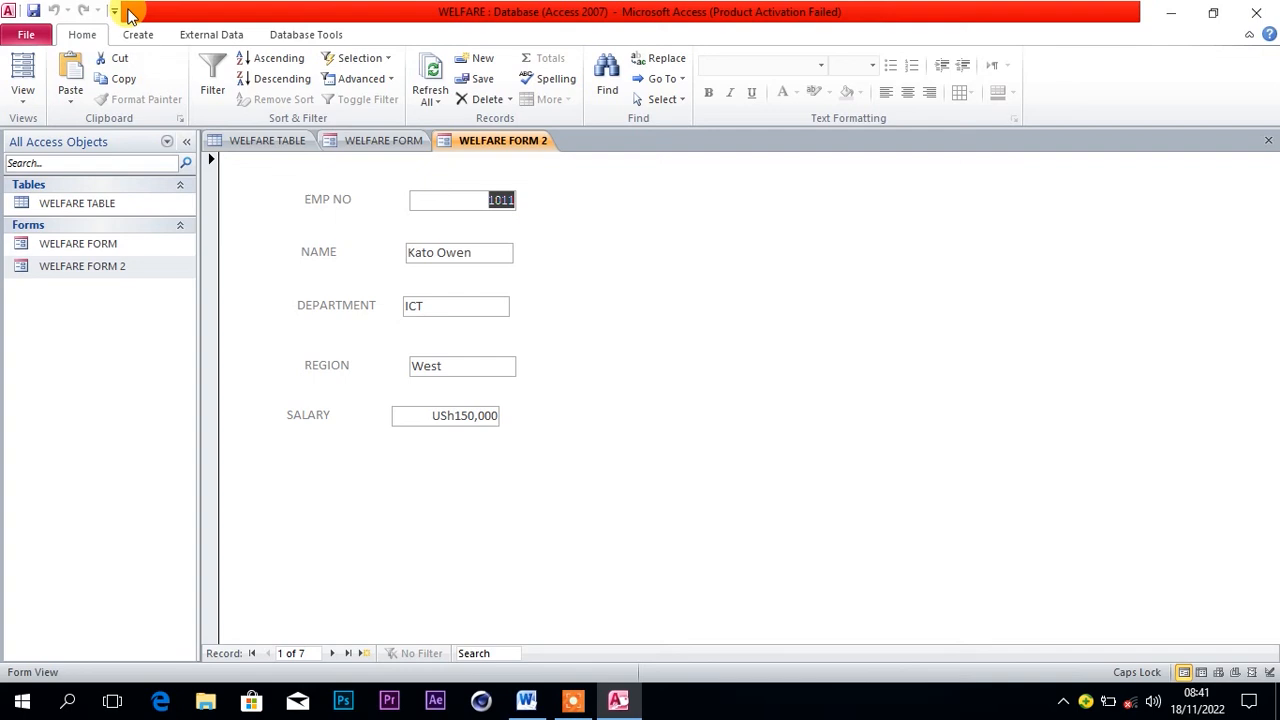
left_click(137, 35)
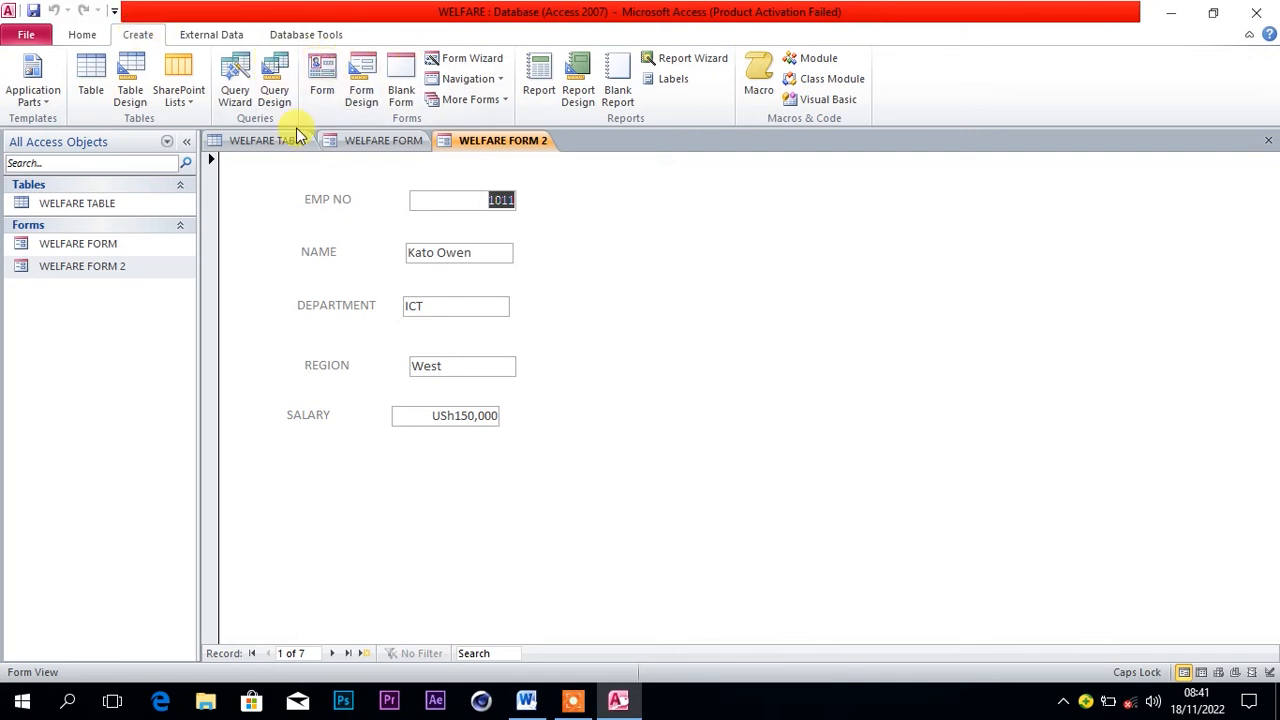
left_click(275, 75)
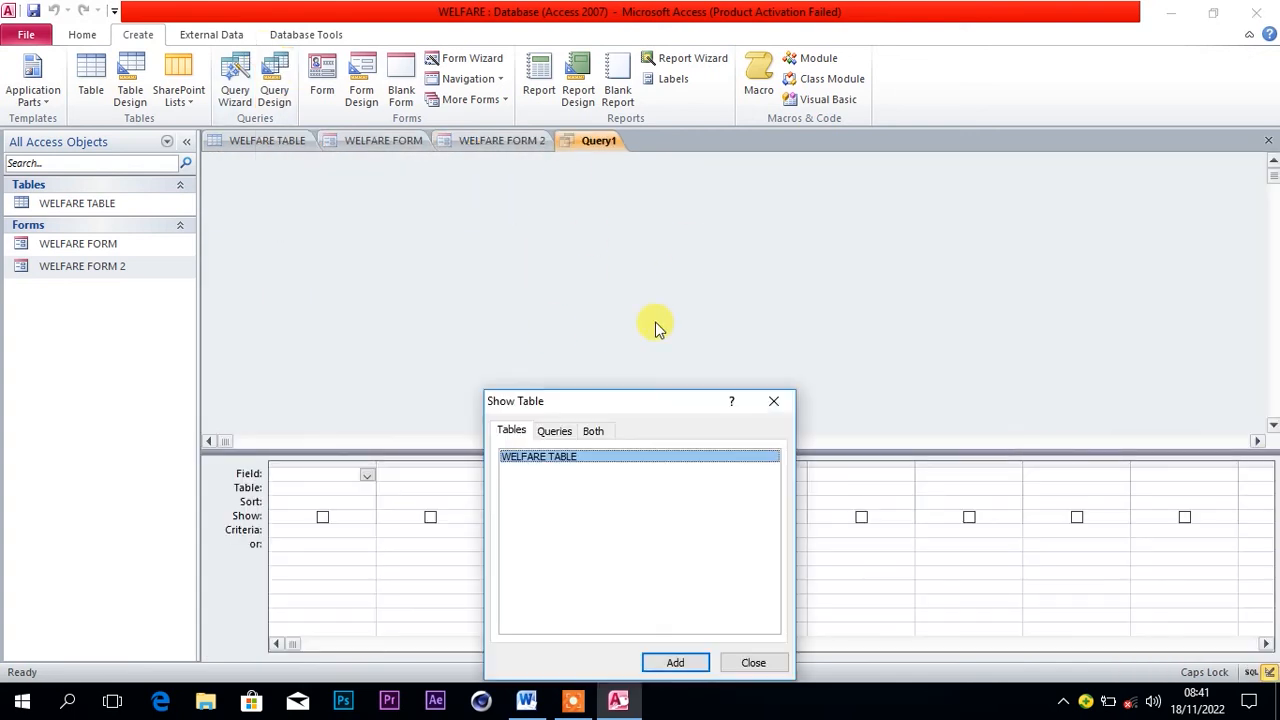
left_click_drag(612, 408, 545, 281)
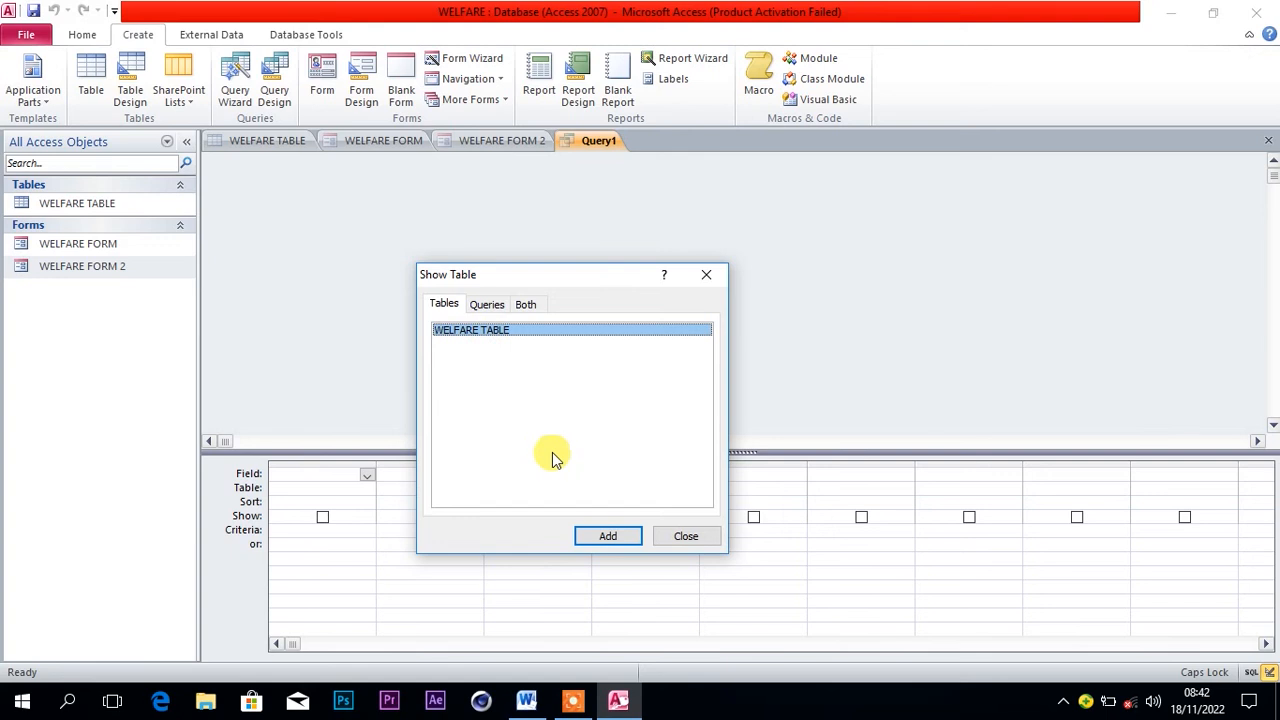
left_click(600, 538)
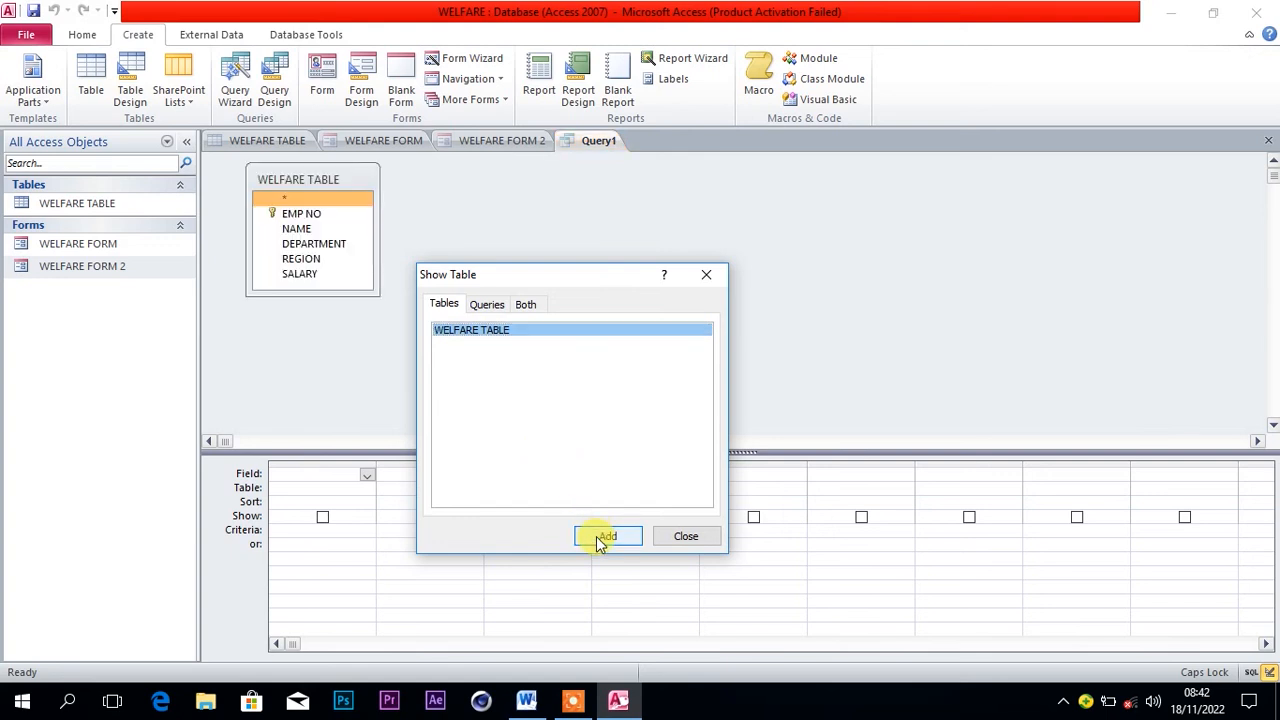
left_click(708, 276)
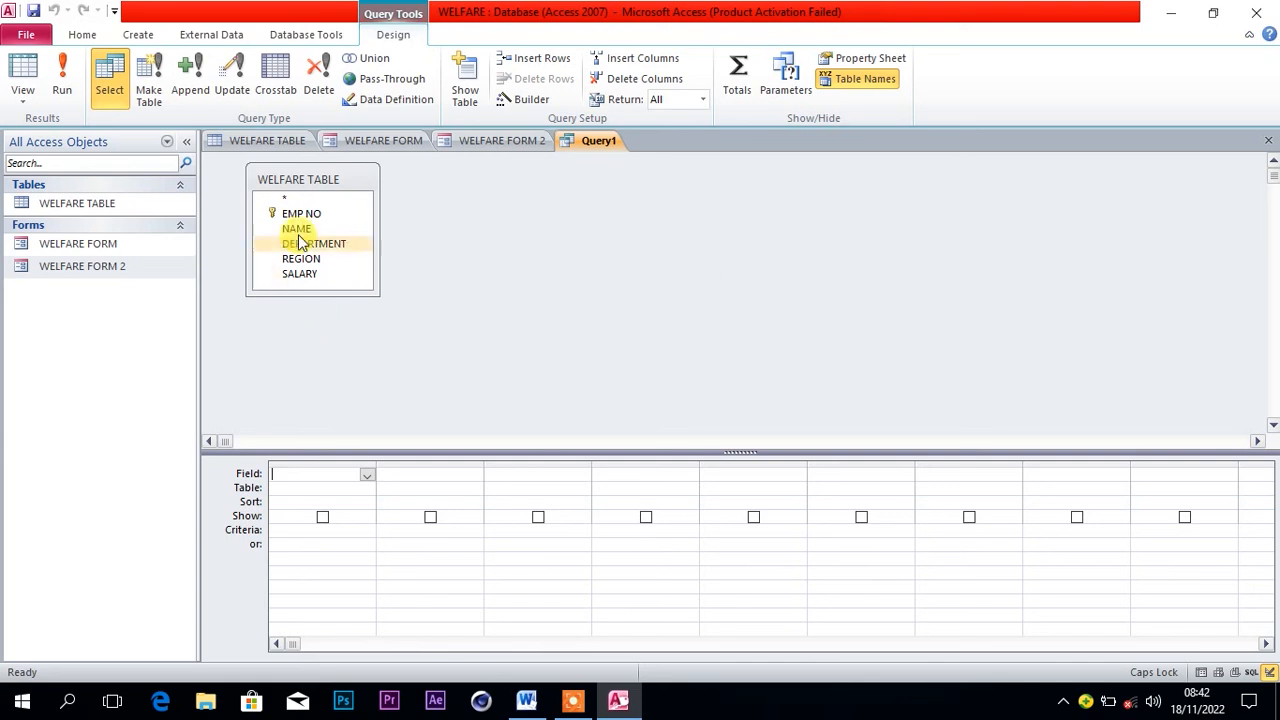
left_click(316, 258)
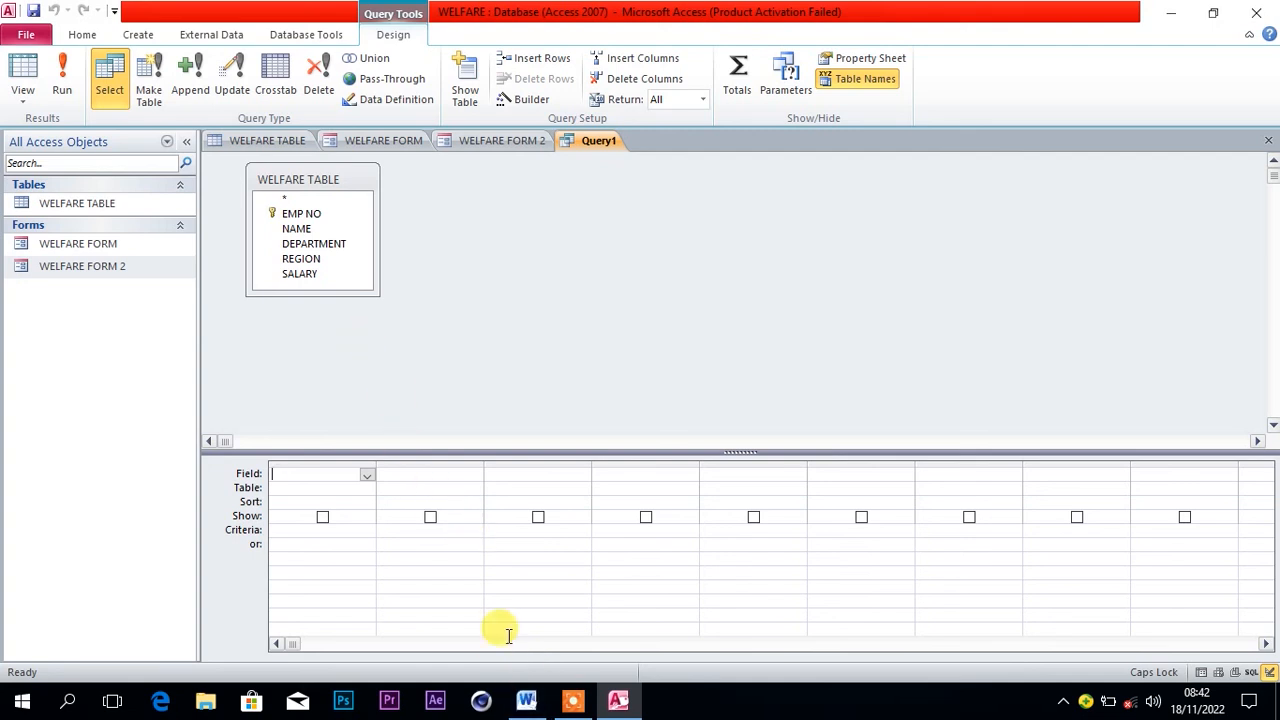
Recheck the Word document, and set EMP NO and NAME as the first two fields of the Access query grid.
left_click(527, 700)
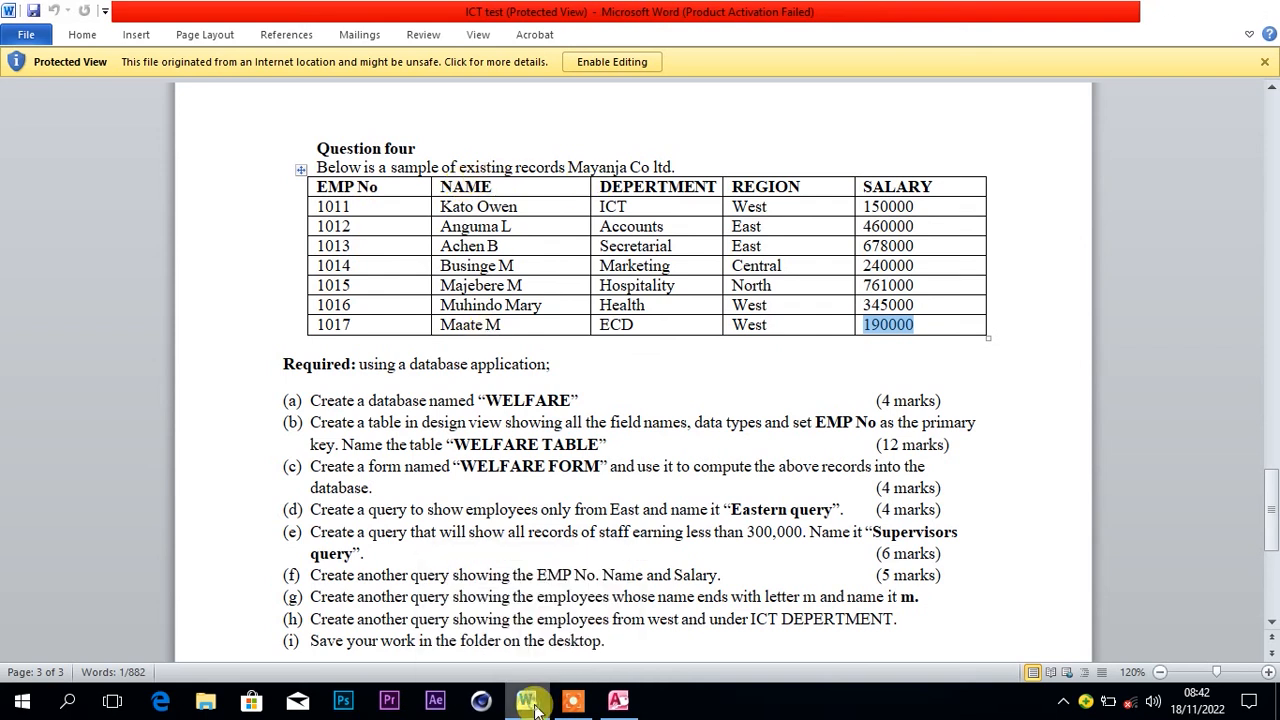
key("alt+Tab")
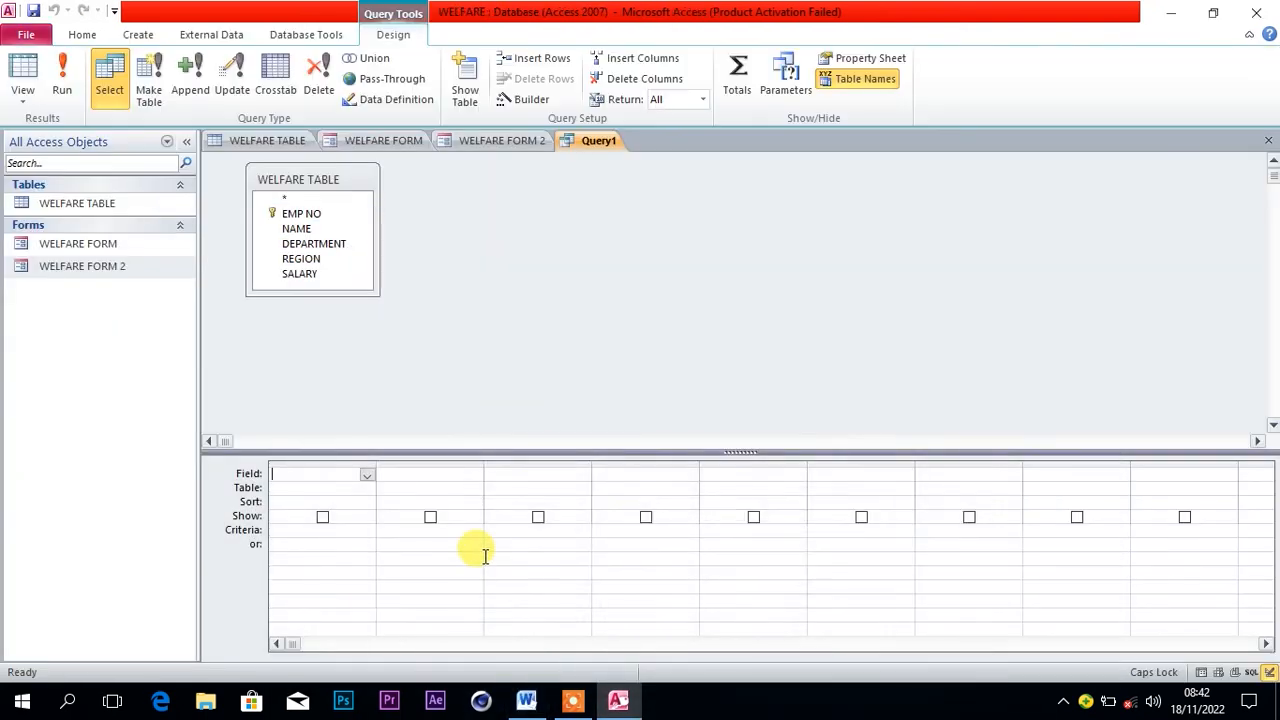
left_click(368, 476)
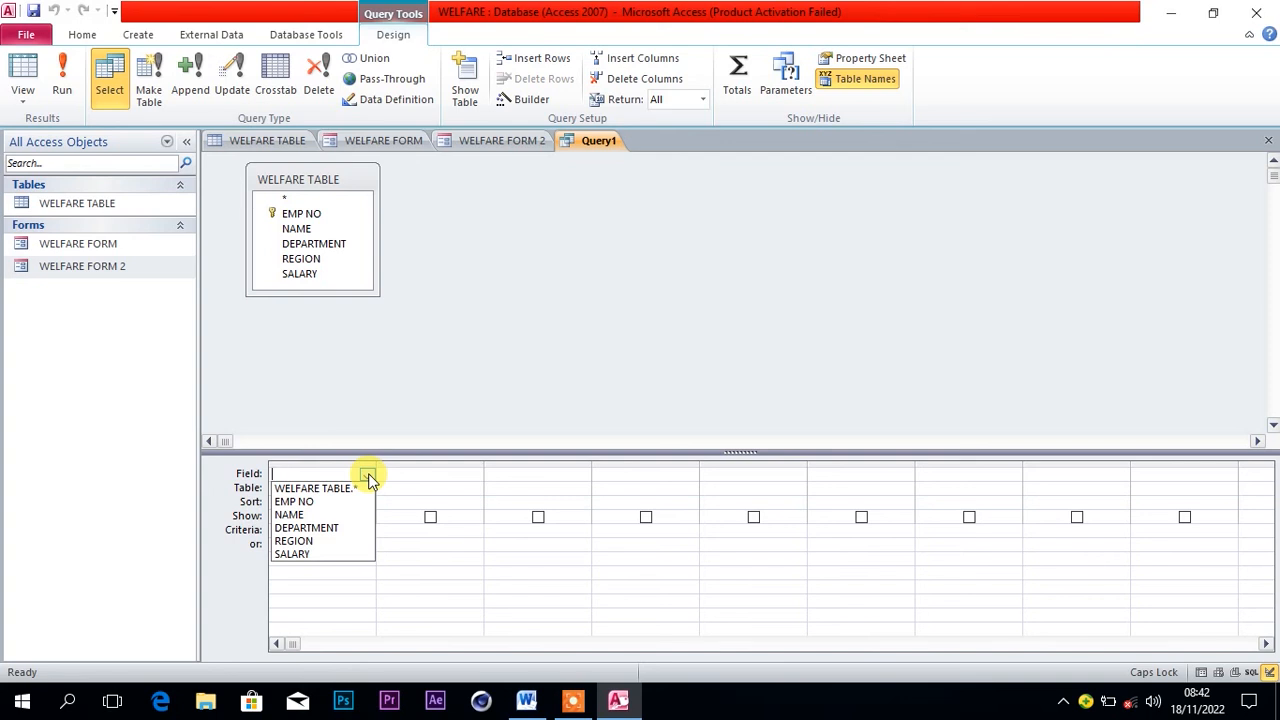
left_click(317, 499)
left_click(426, 474)
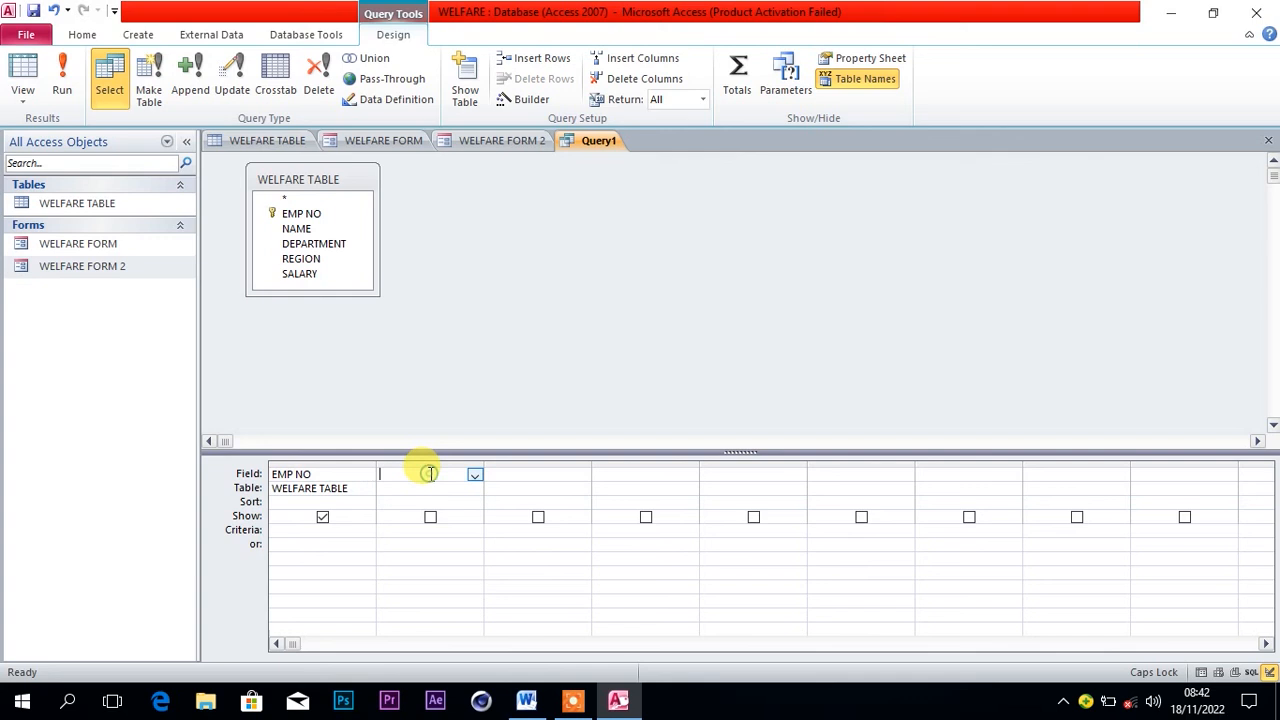
left_click(475, 475)
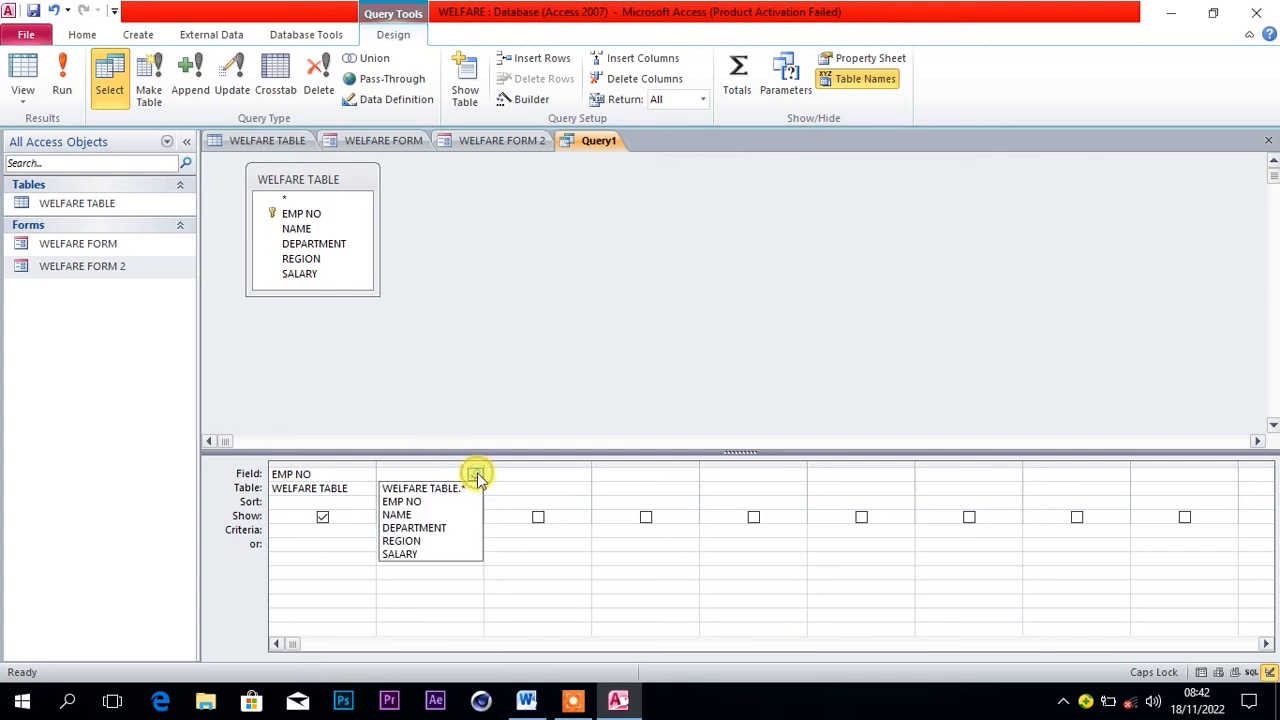
left_click(425, 515)
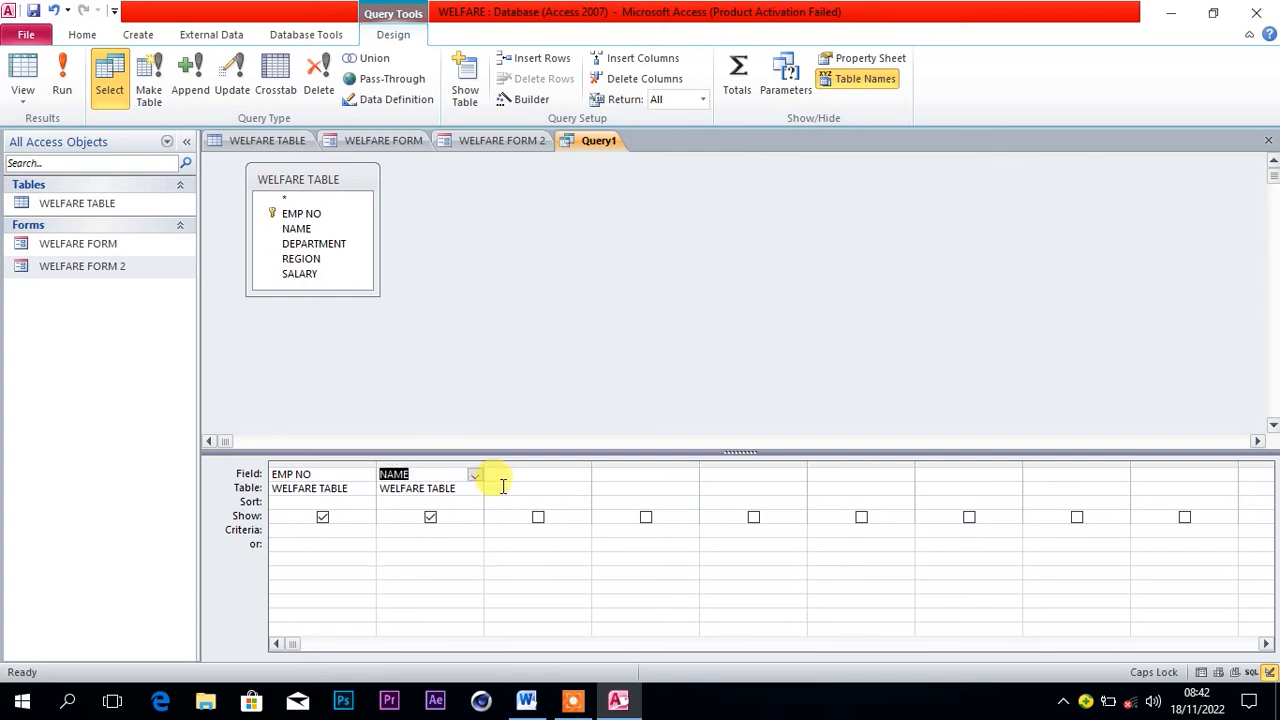
Add DEPARTMENT, REGION and SALARY as the third, fourth and fifth fields of the query grid.
left_click(539, 475)
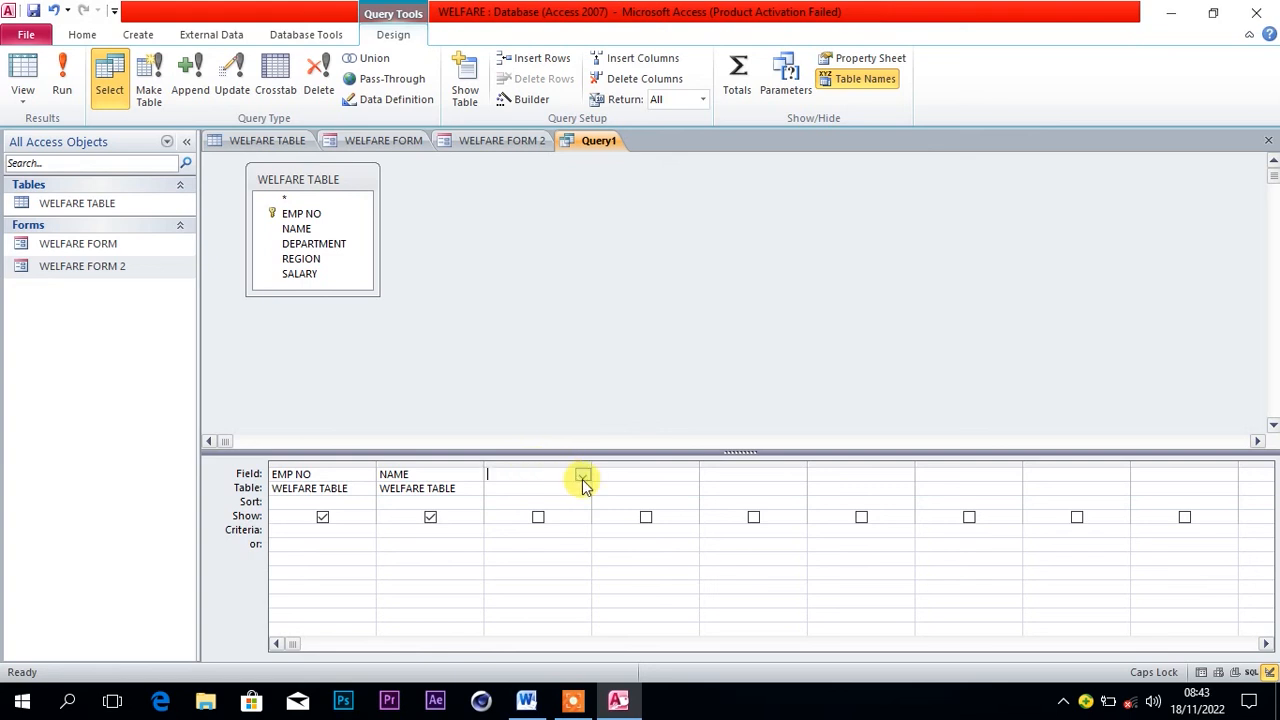
left_click(584, 475)
left_click(554, 527)
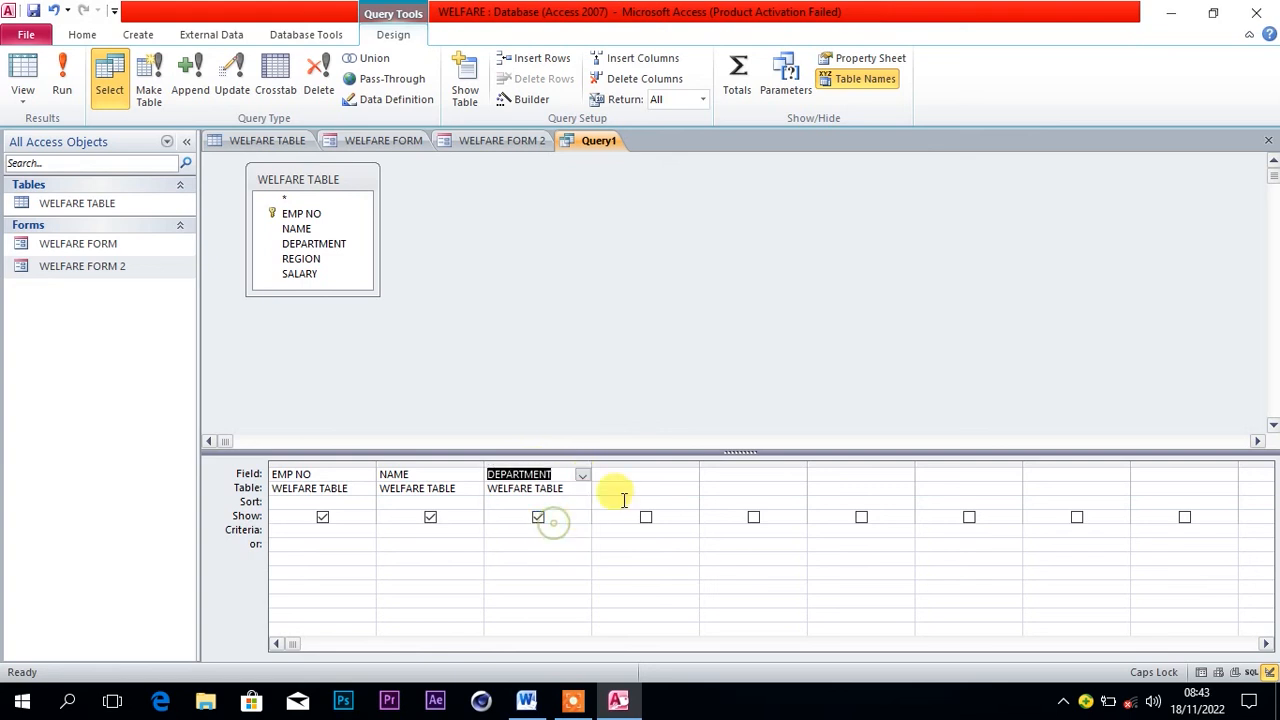
left_click(655, 475)
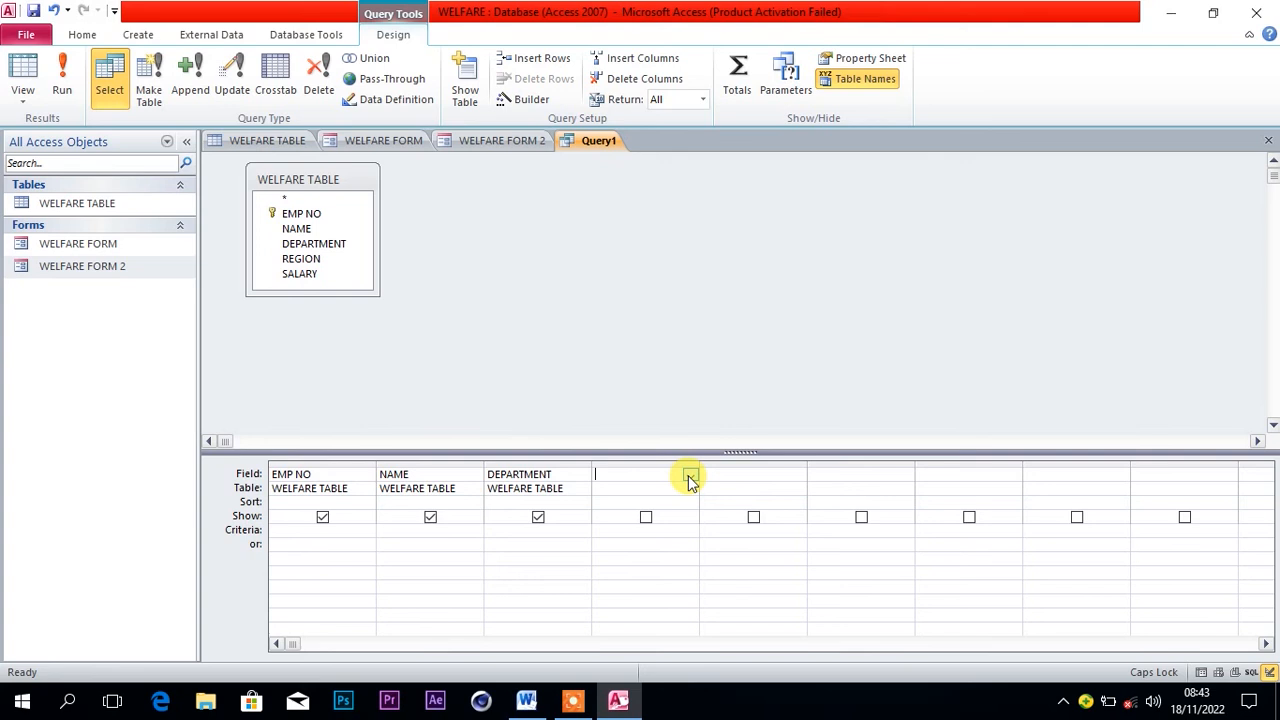
left_click(689, 476)
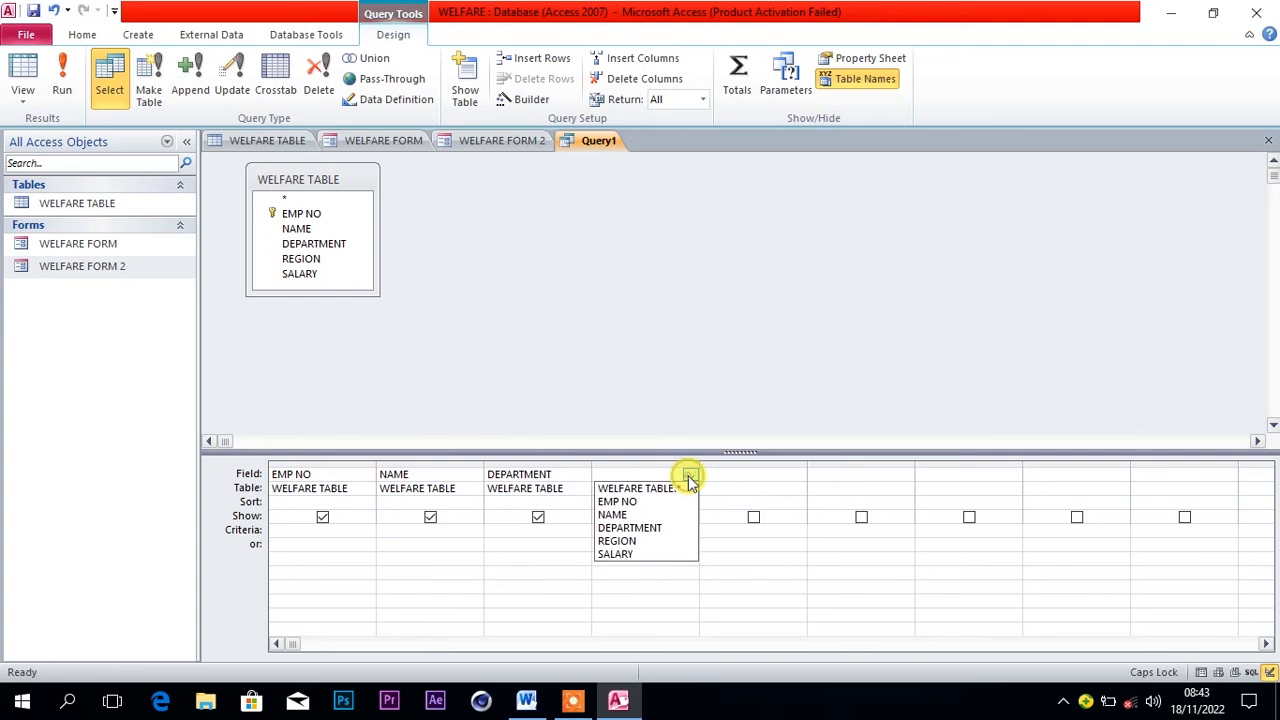
left_click(650, 541)
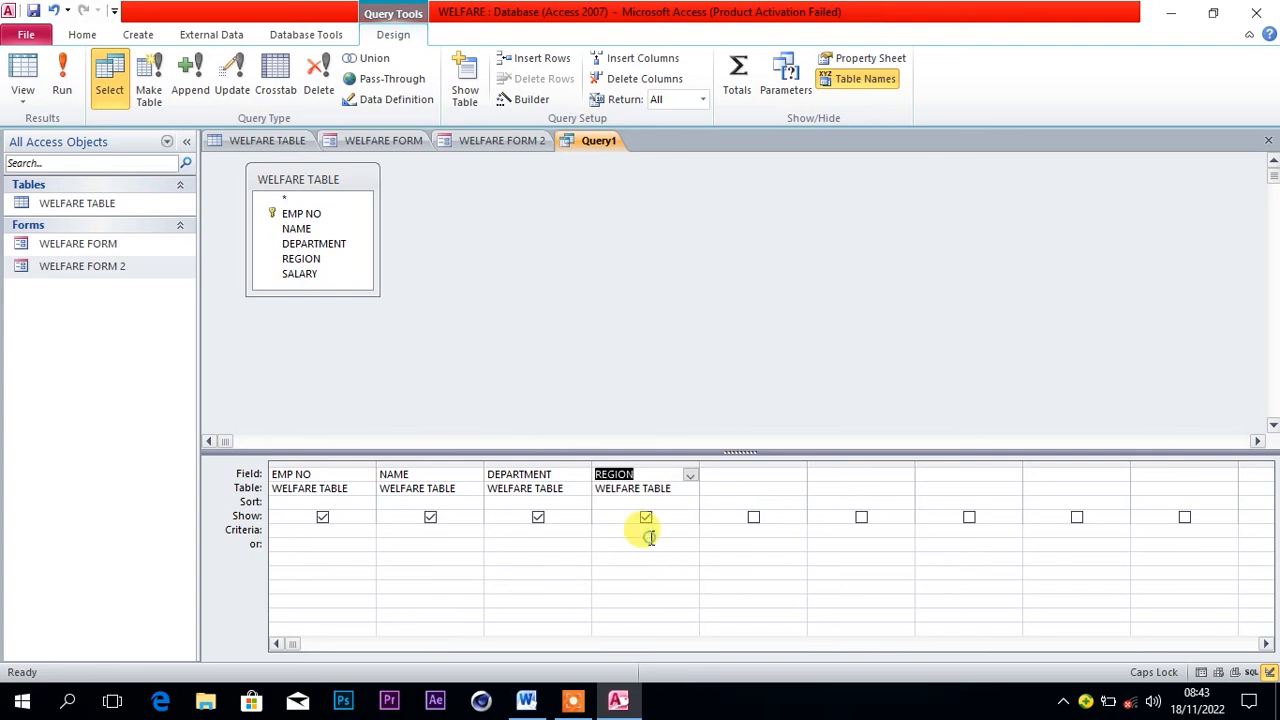
left_click(785, 474)
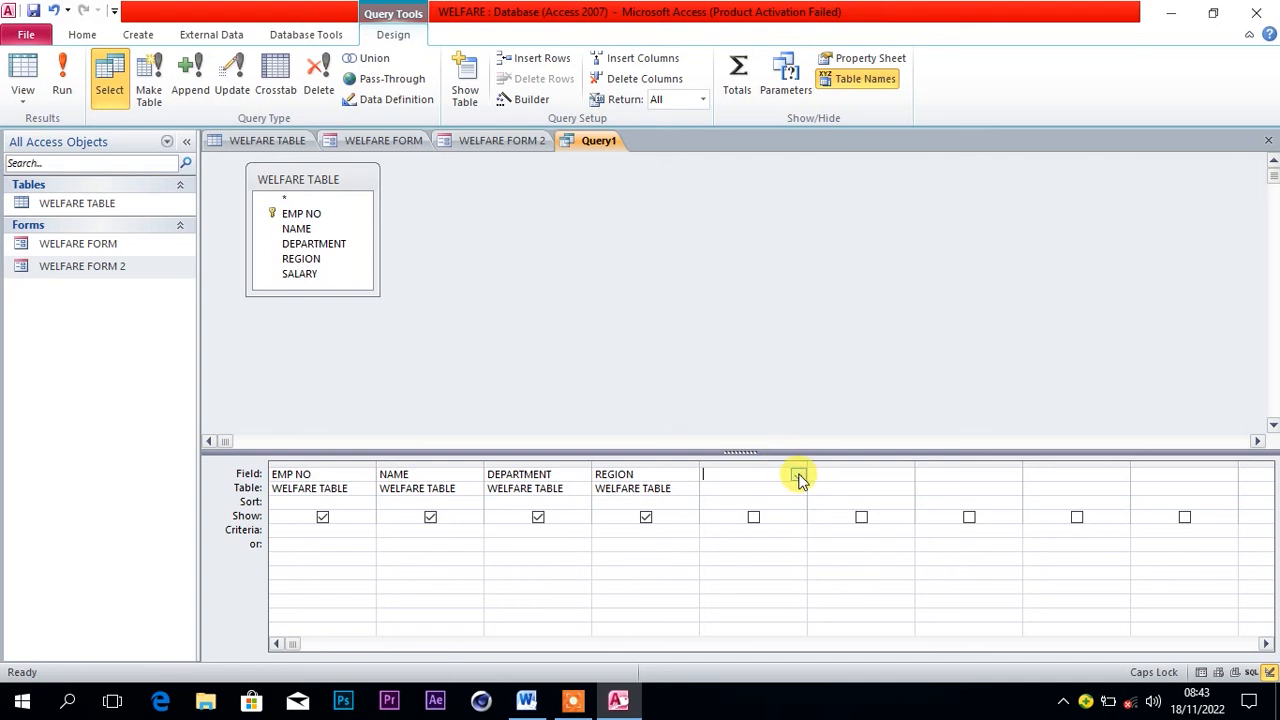
left_click(798, 475)
left_click(750, 555)
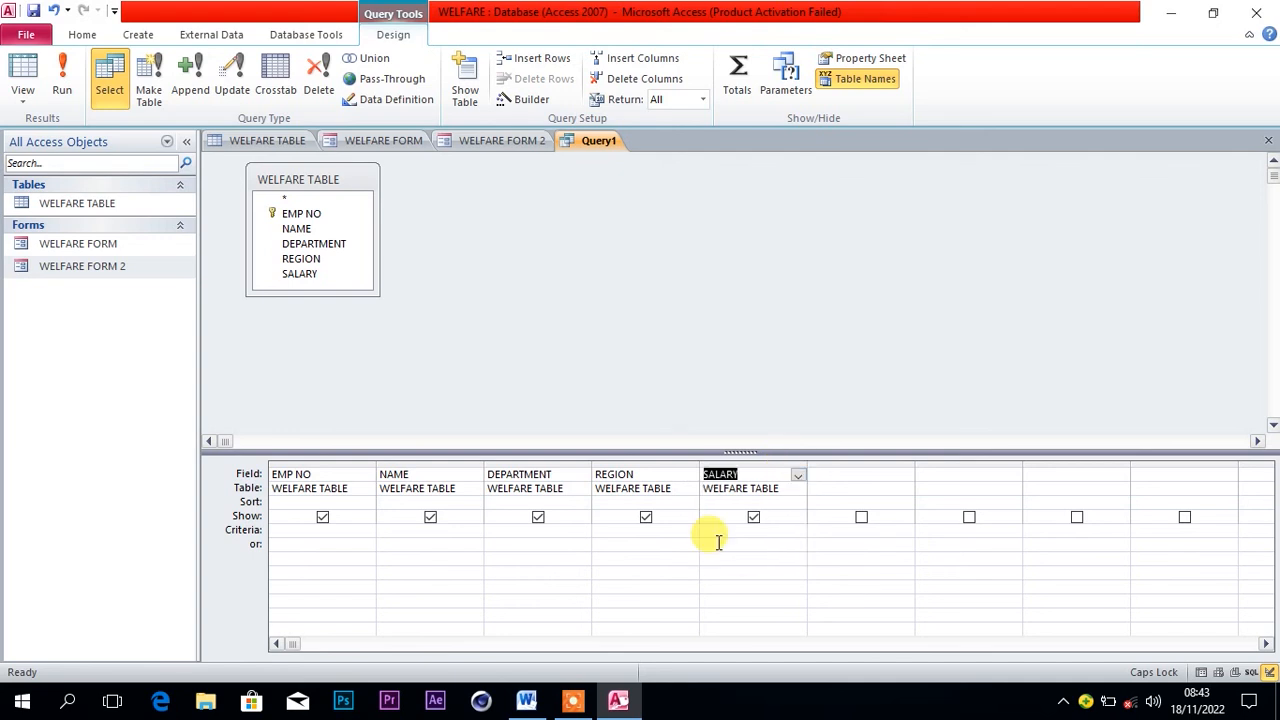
Check the Word document for the condition and name required for the query on employees from the East.
left_click(599, 542)
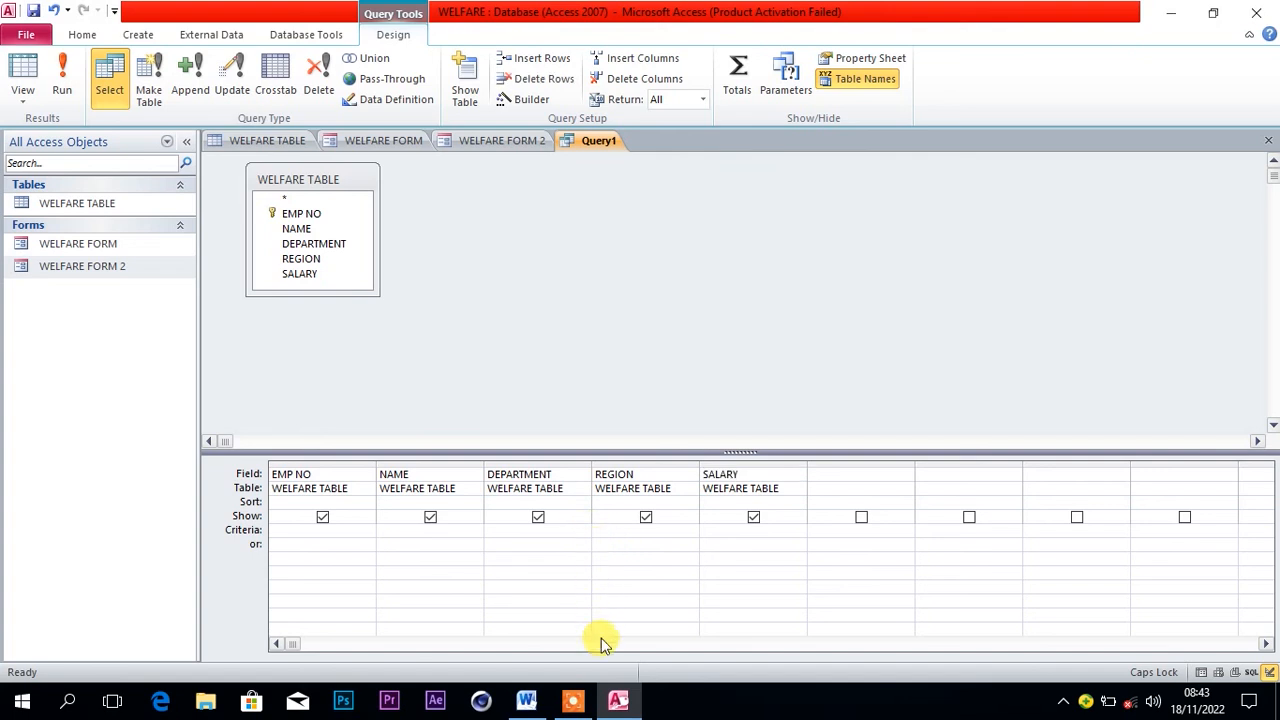
mouse_move(524, 698)
left_click(531, 617)
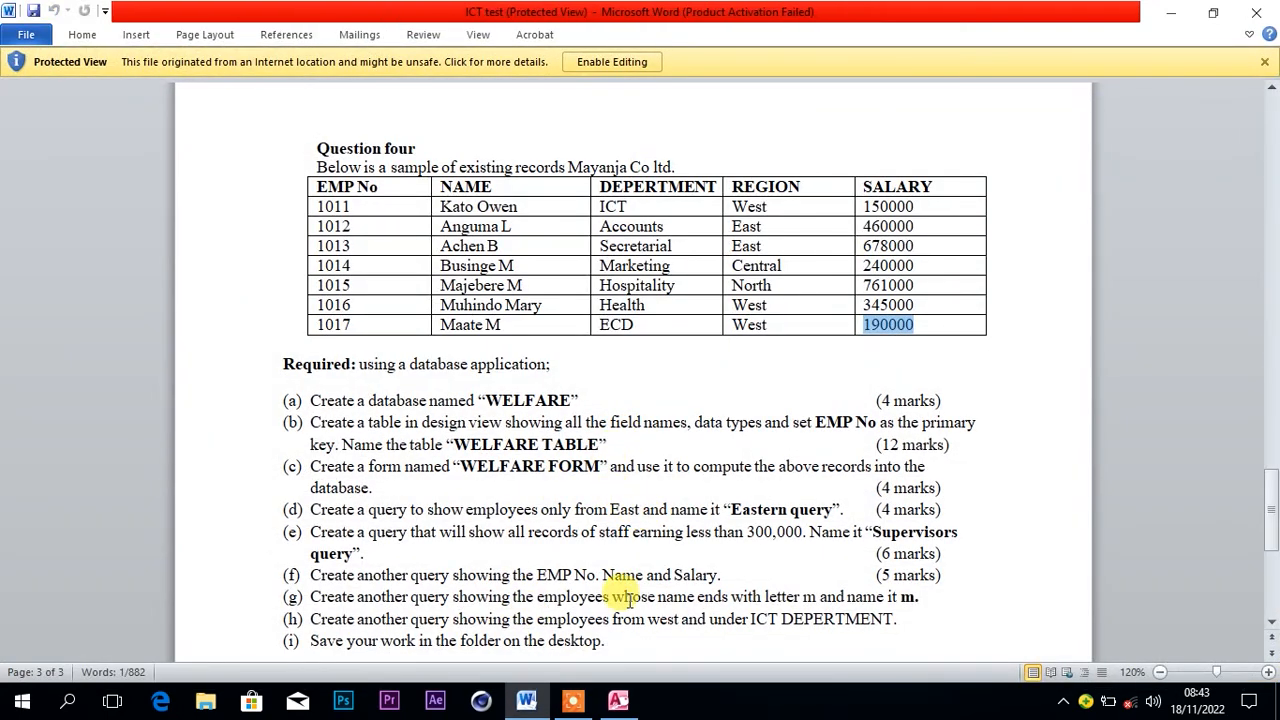
left_click(618, 700)
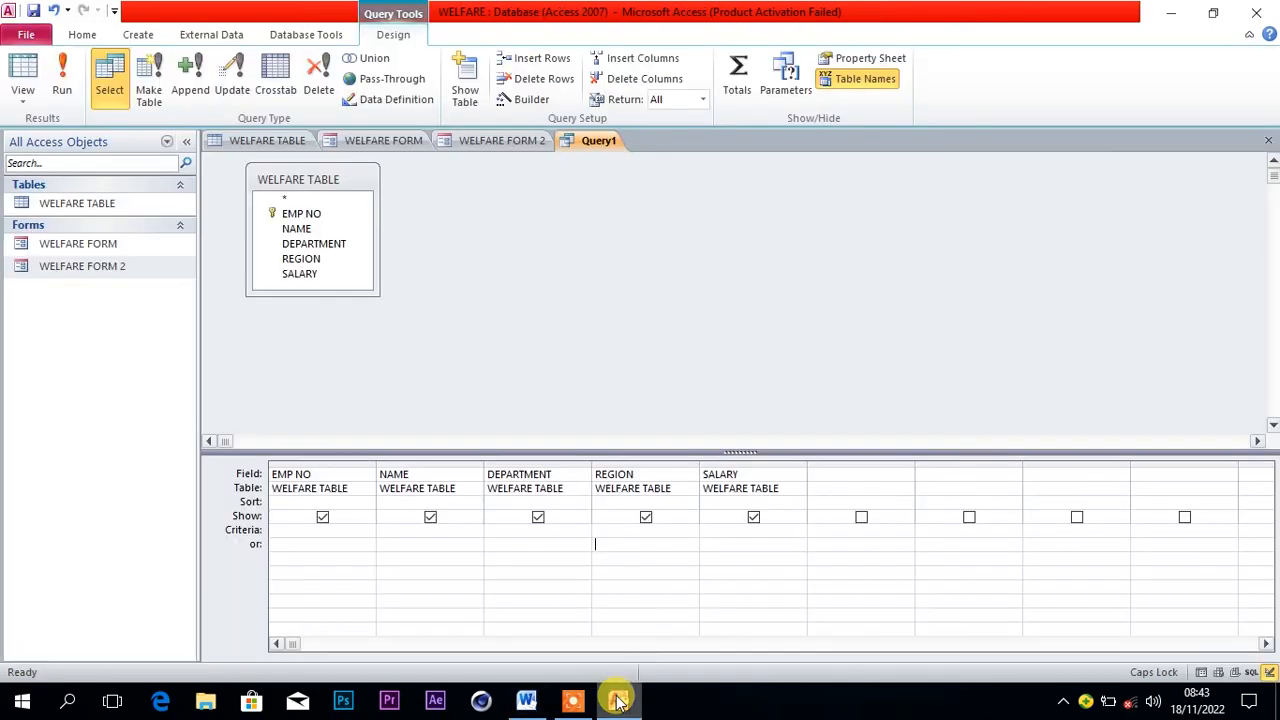
mouse_move(526, 700)
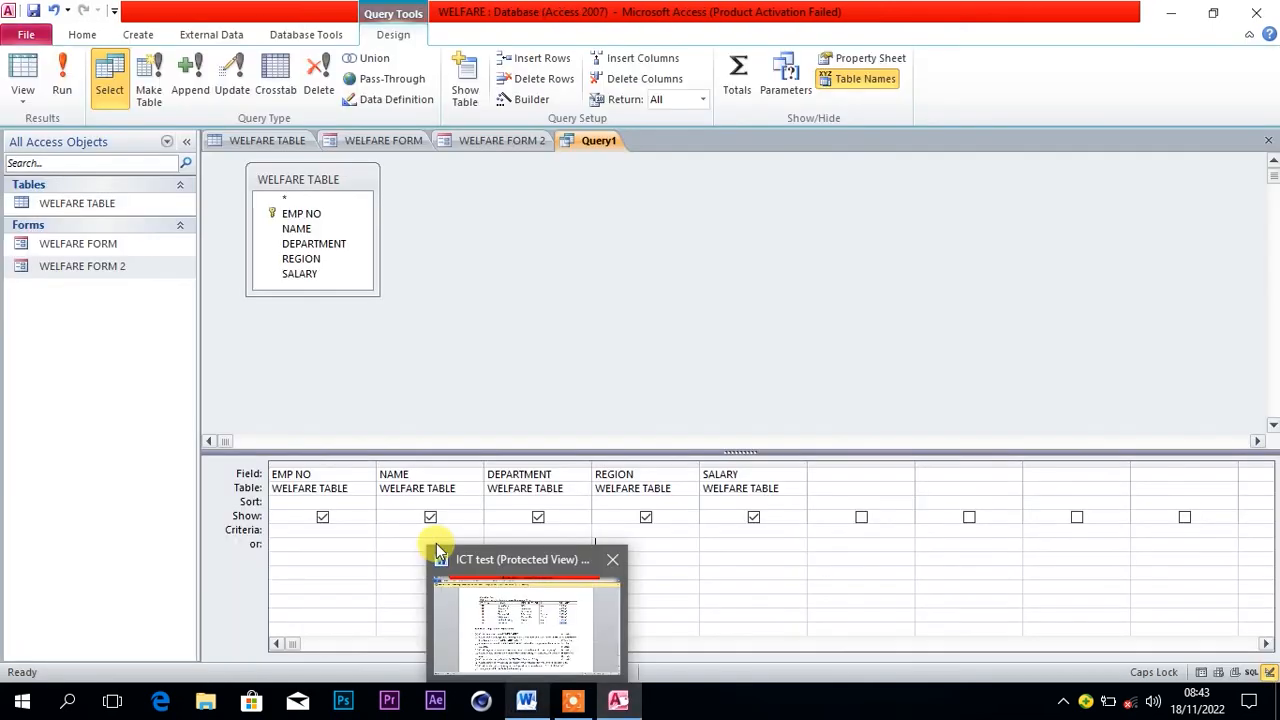
left_click(520, 700)
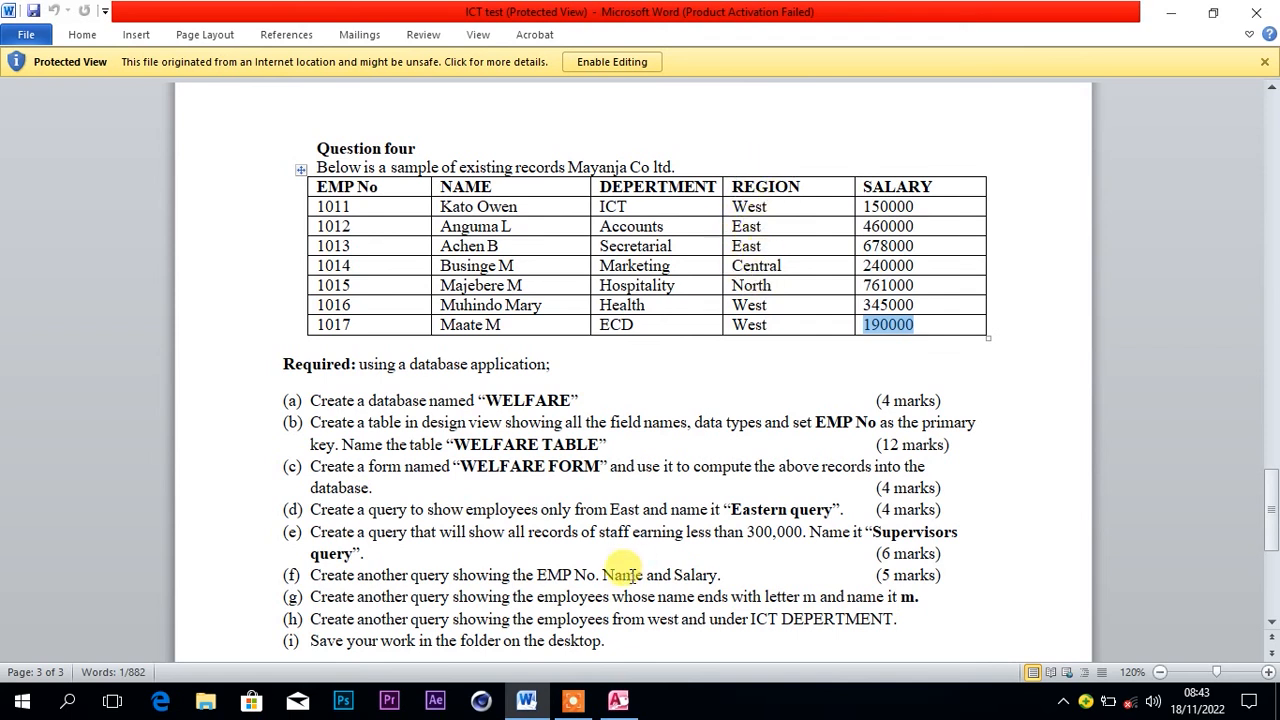
Return to the Access query, set the REGION criterion to EAST, and run the query.
left_click(621, 706)
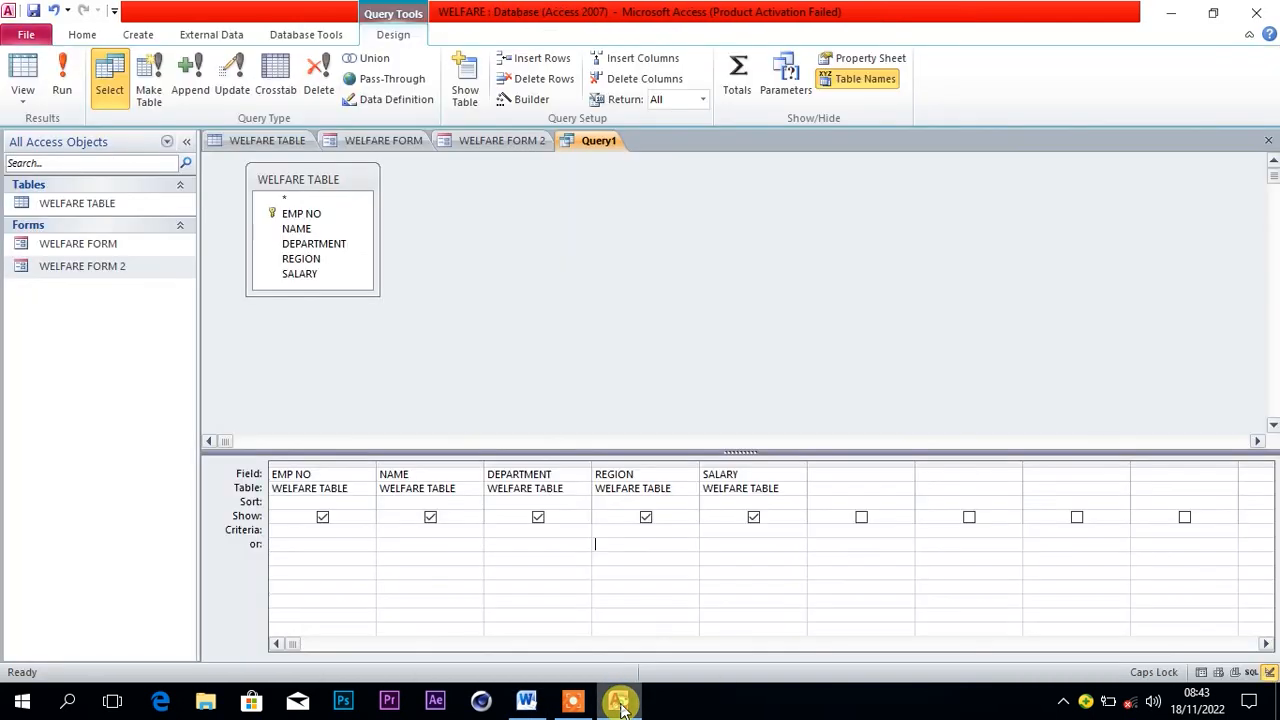
left_click(648, 531)
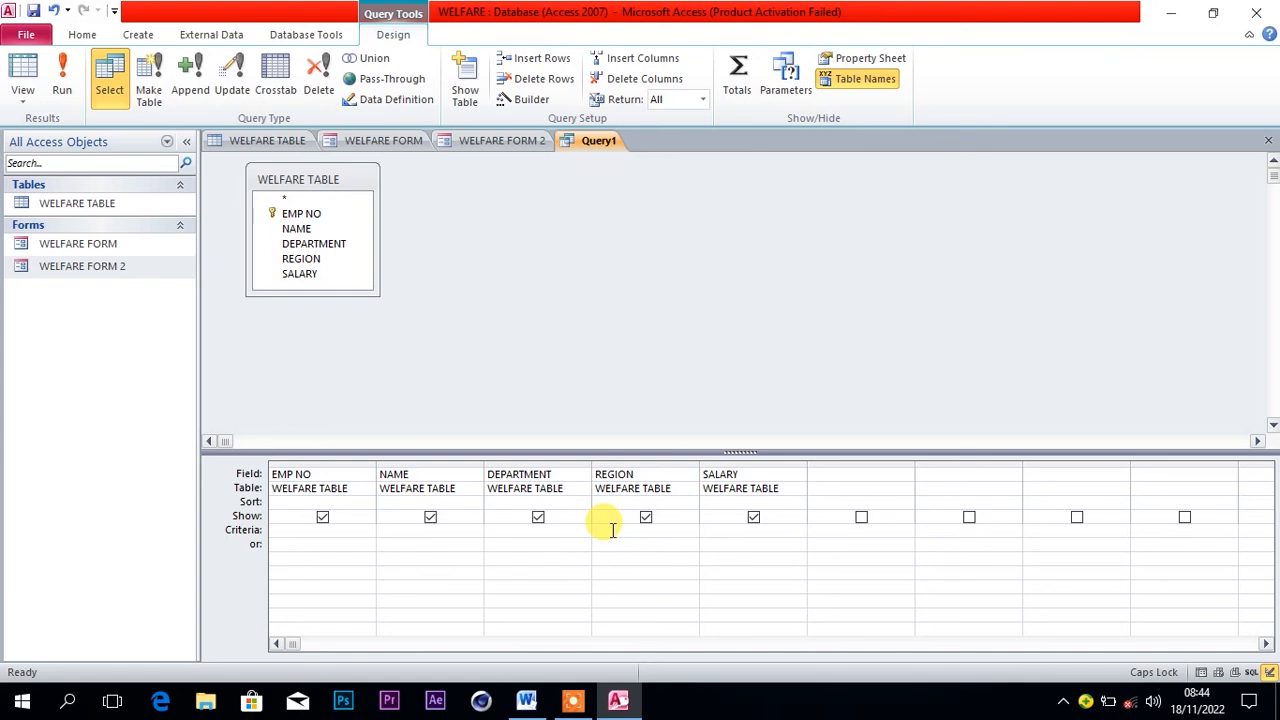
type("EAST")
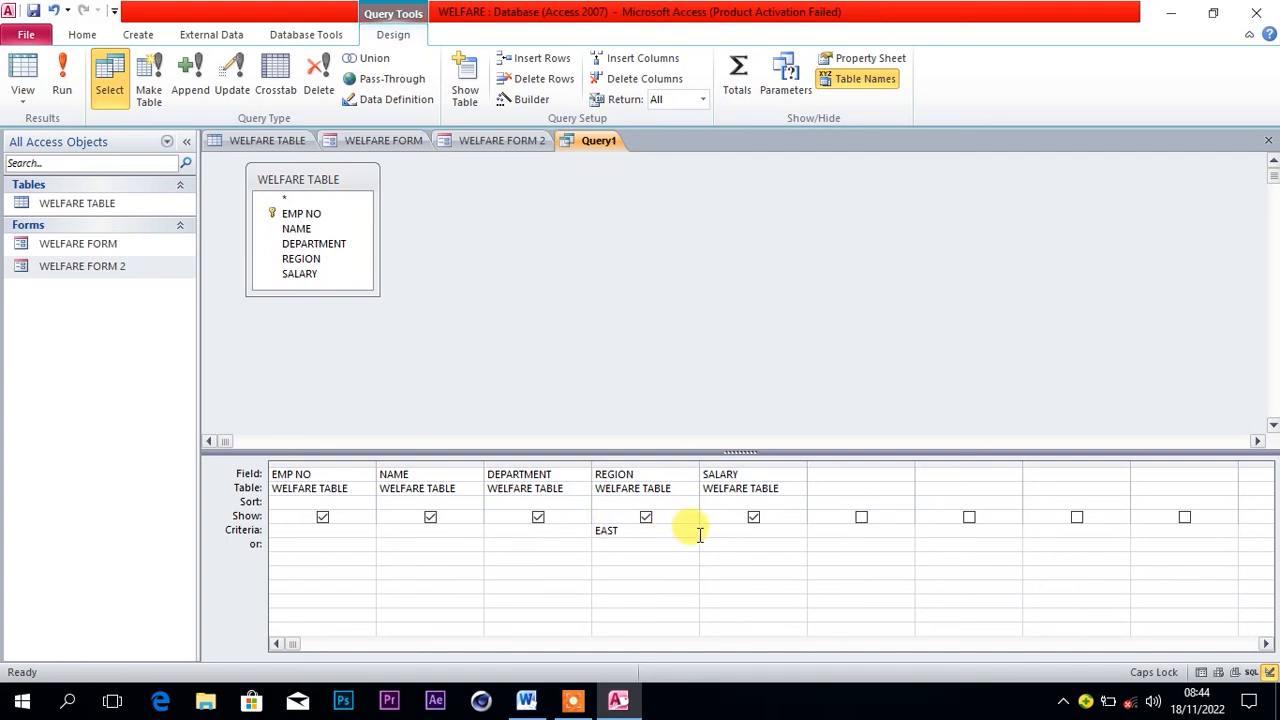
left_click(557, 546)
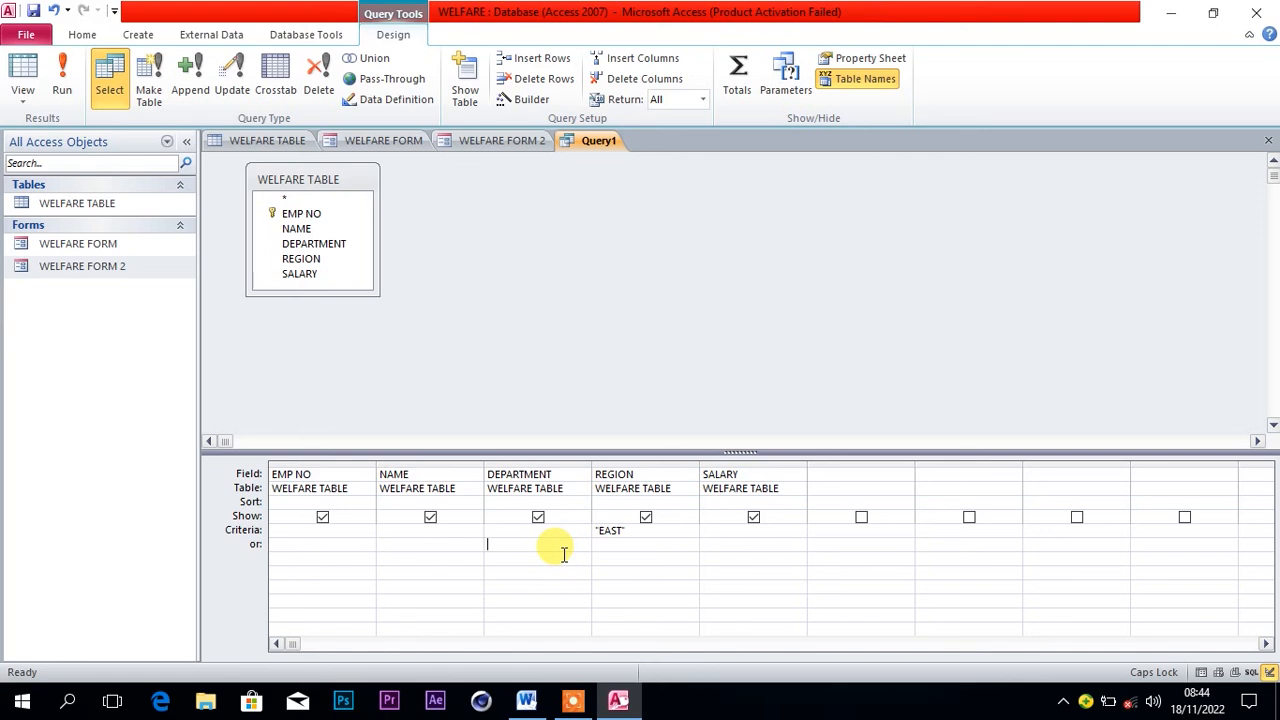
left_click(526, 545)
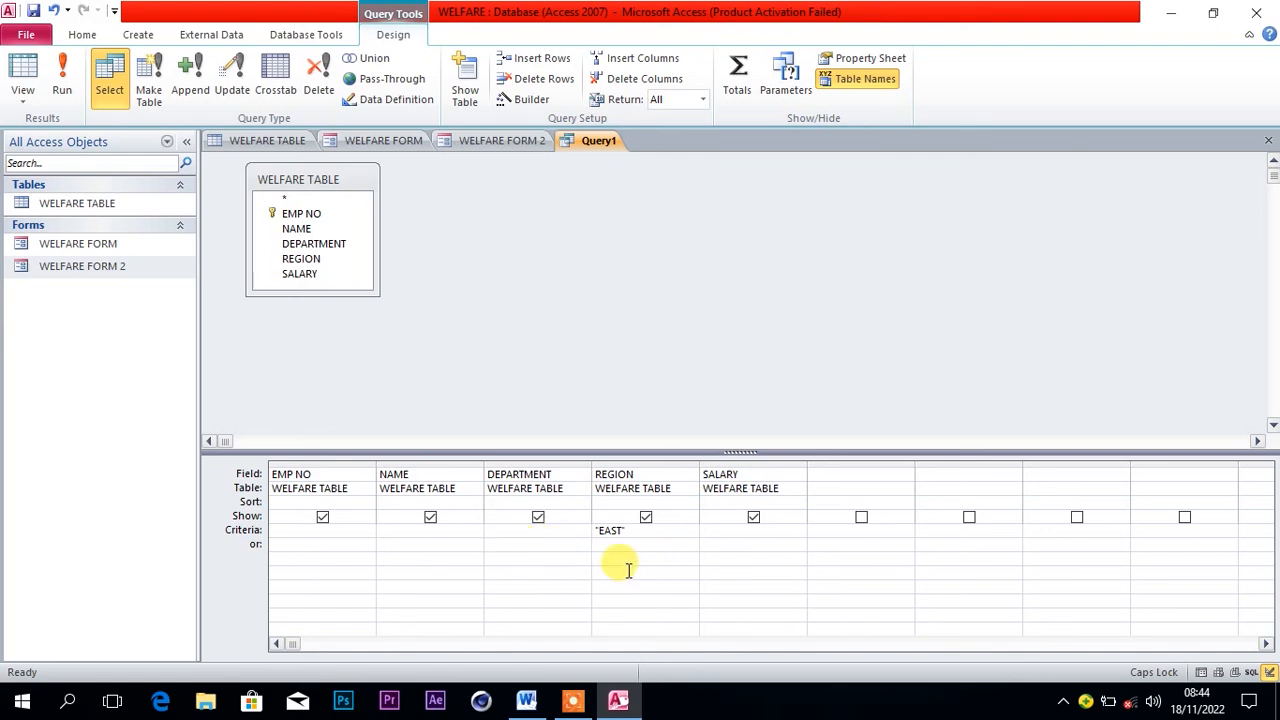
left_click(66, 86)
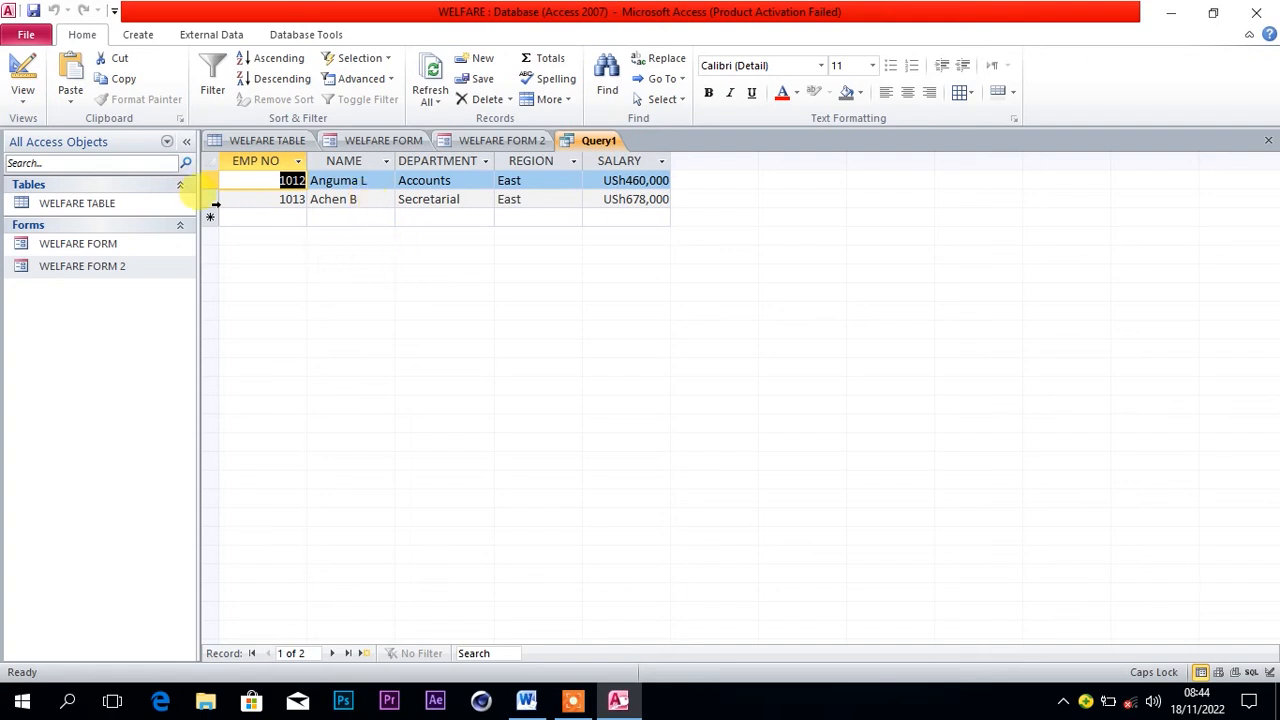
Save the query of employees from the East as EASTERN QUERY.
left_click(28, 38)
left_click(42, 63)
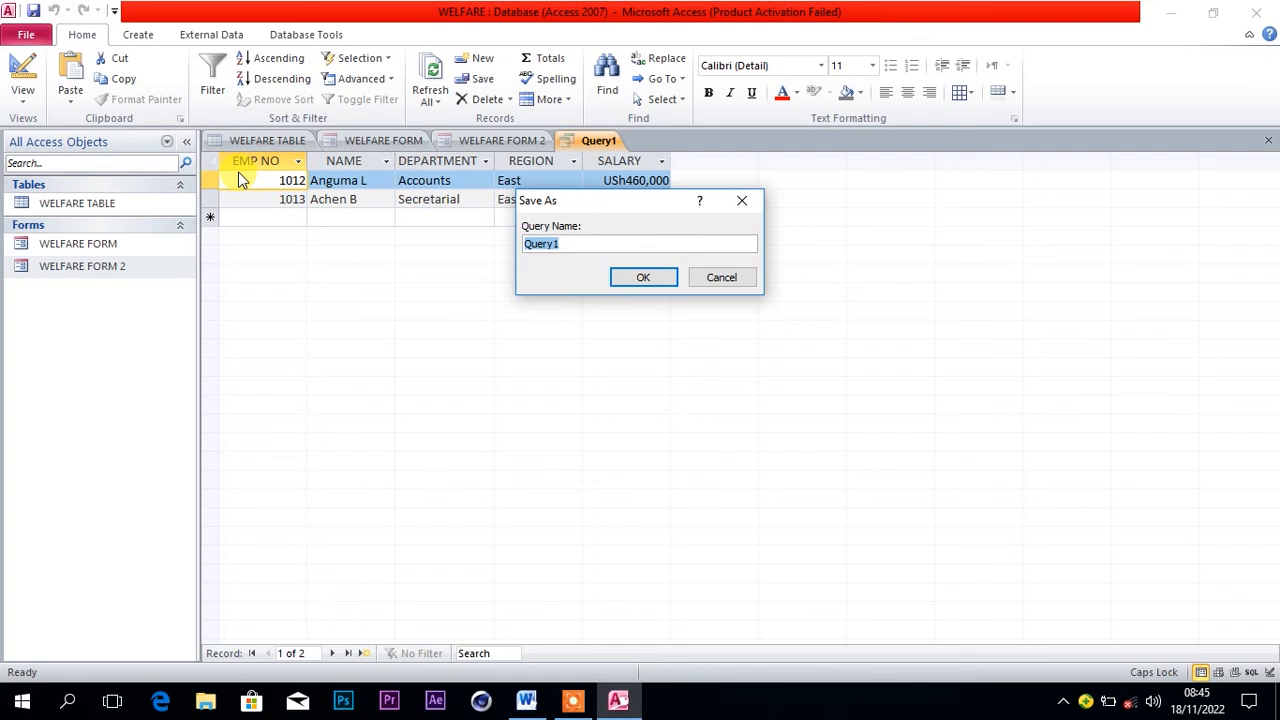
type("EASTER")
left_click(622, 277)
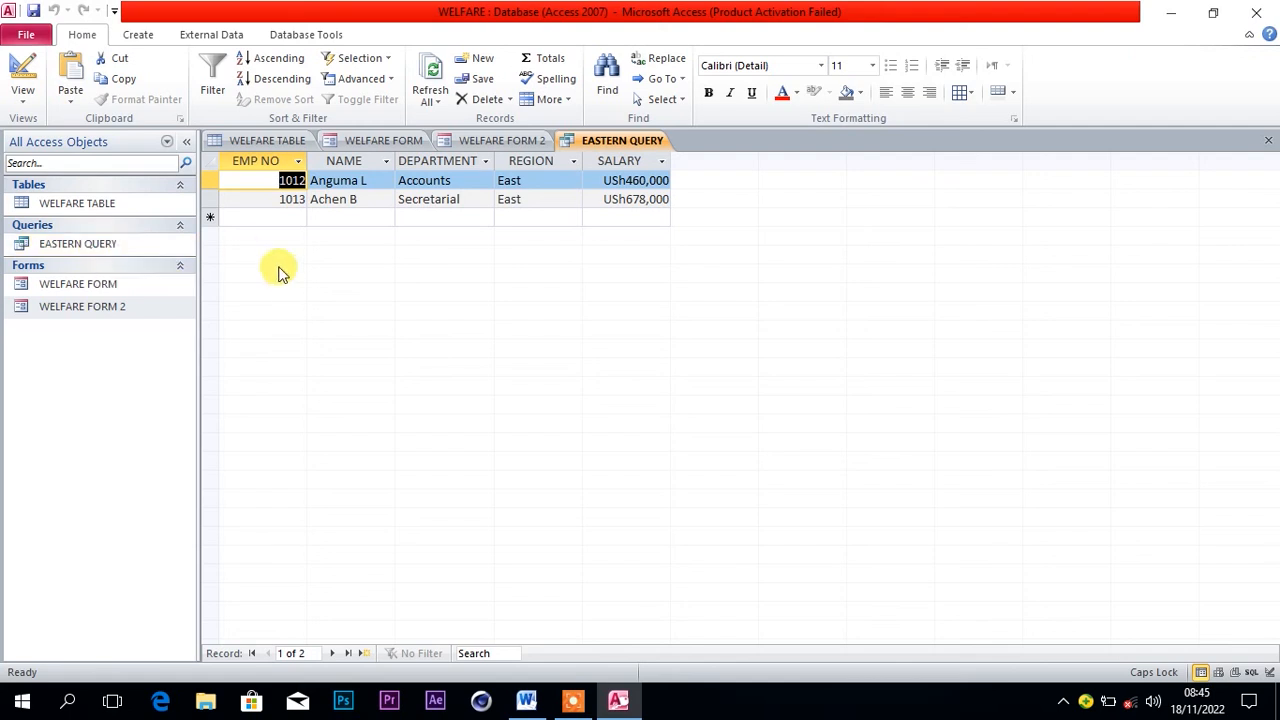
Check the next query requirement in the Word document, and create another Access query in Design view based on WELFARE TABLE.
left_click(526, 700)
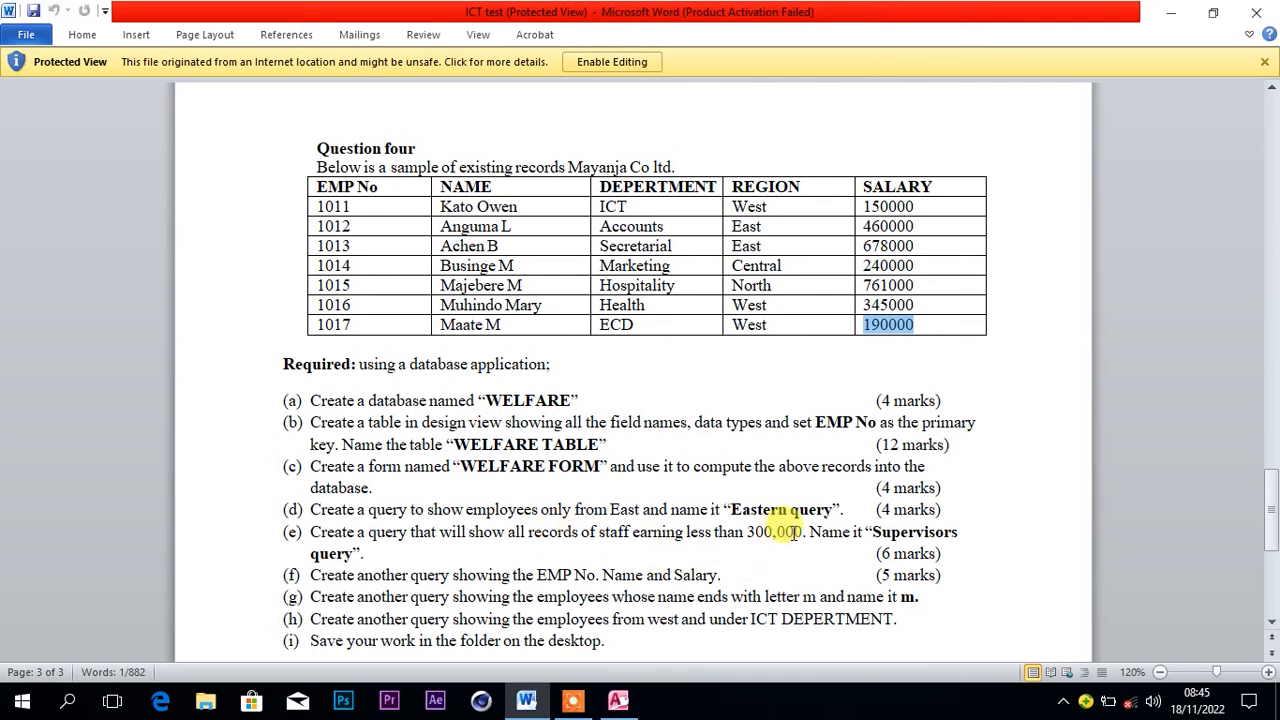
left_click(622, 702)
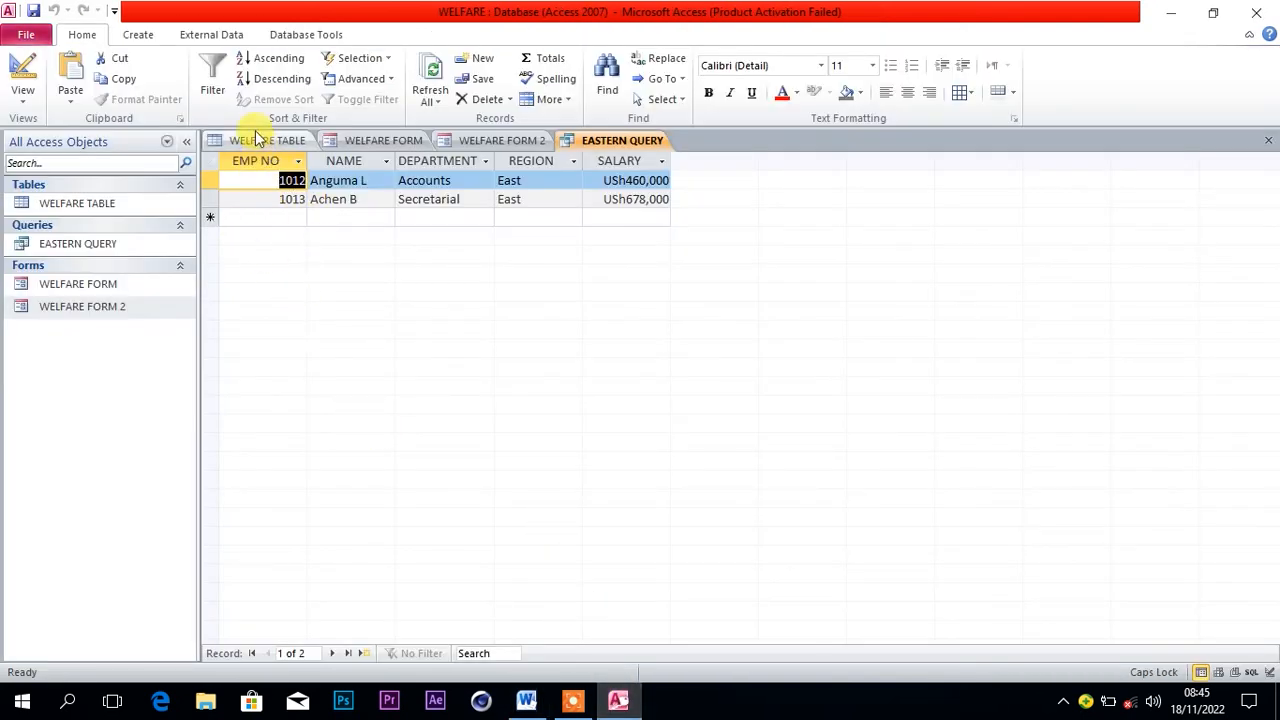
left_click(259, 139)
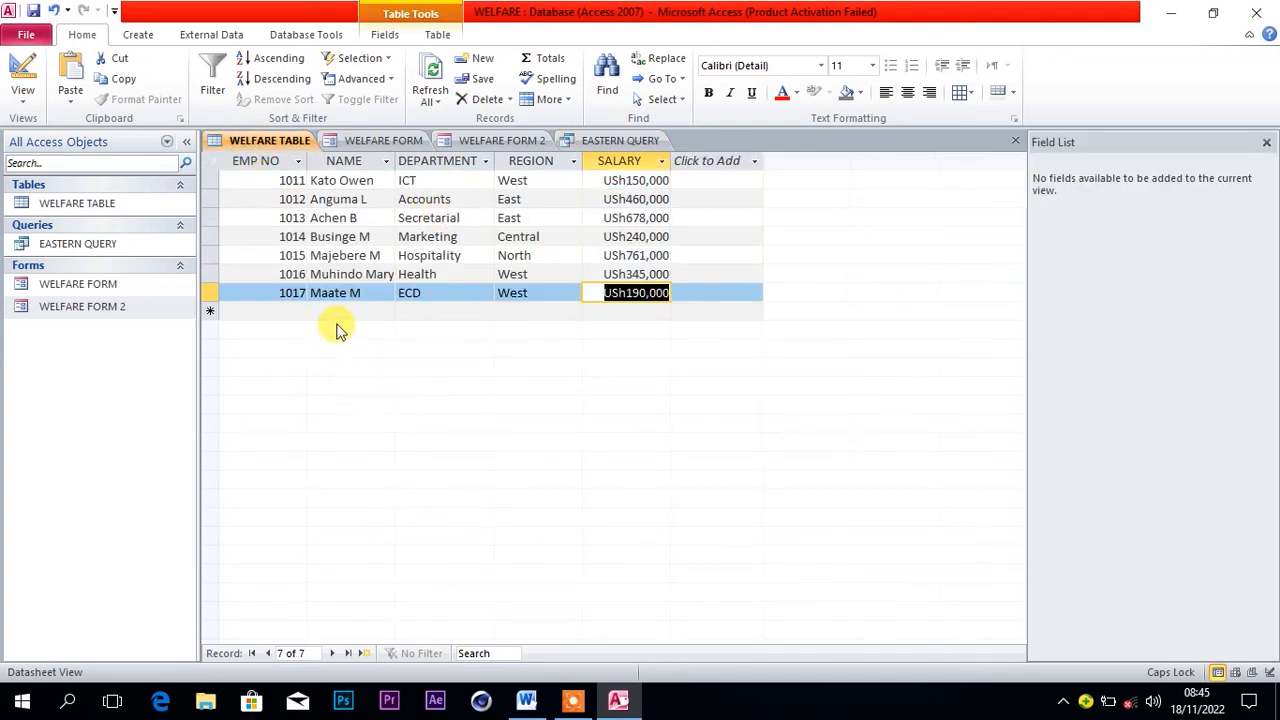
left_click(140, 35)
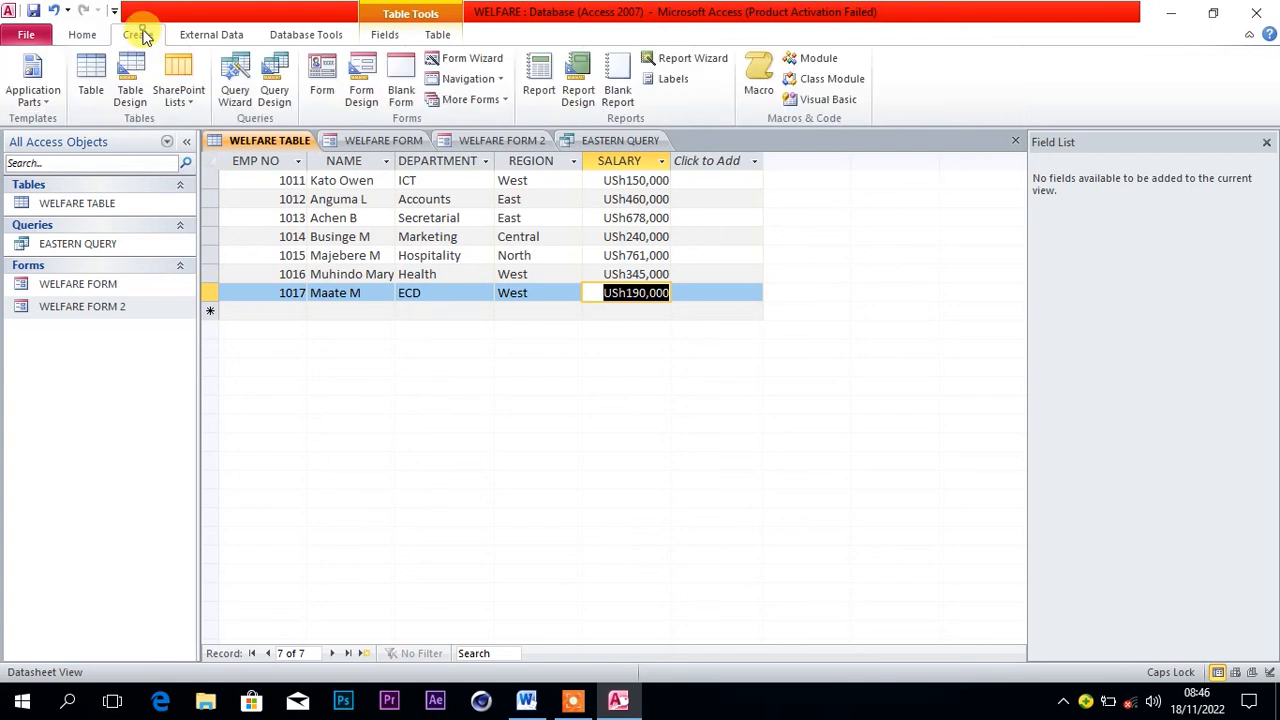
left_click(275, 90)
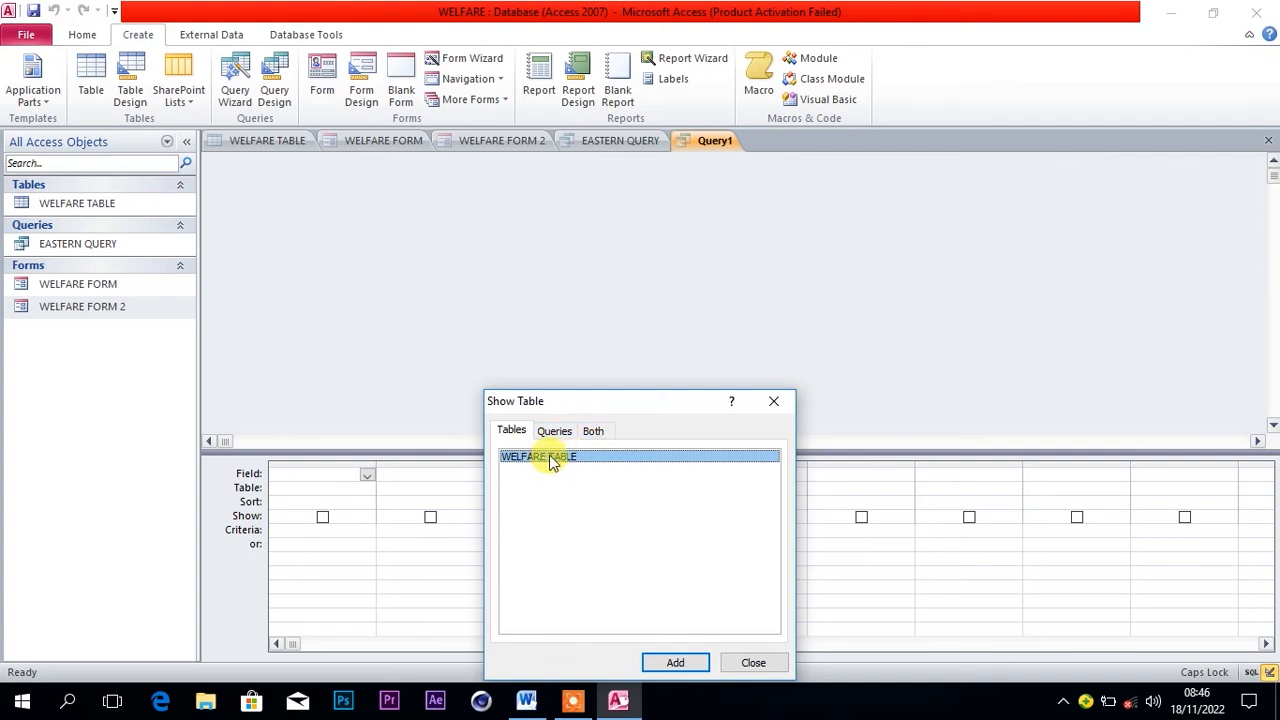
left_click(665, 662)
left_click(752, 663)
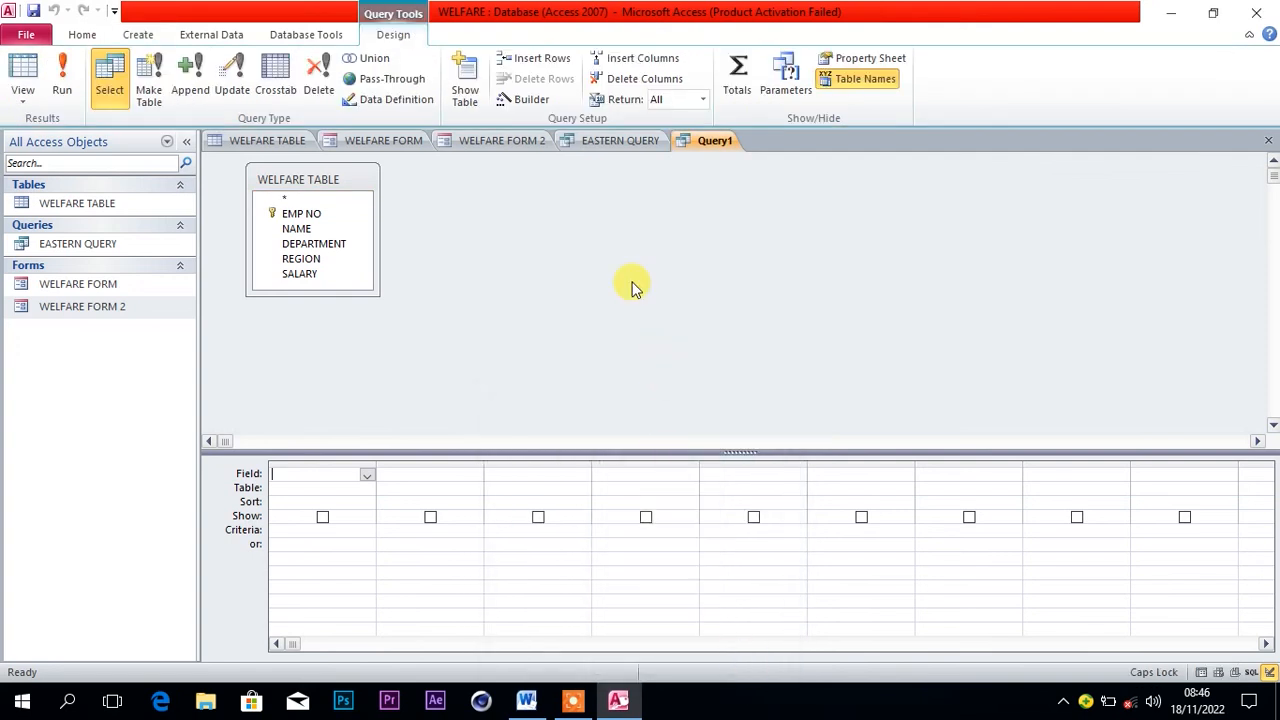
Set EMP NO, NAME and DEPARTMENT as the first three fields of the new query's grid.
left_click(368, 476)
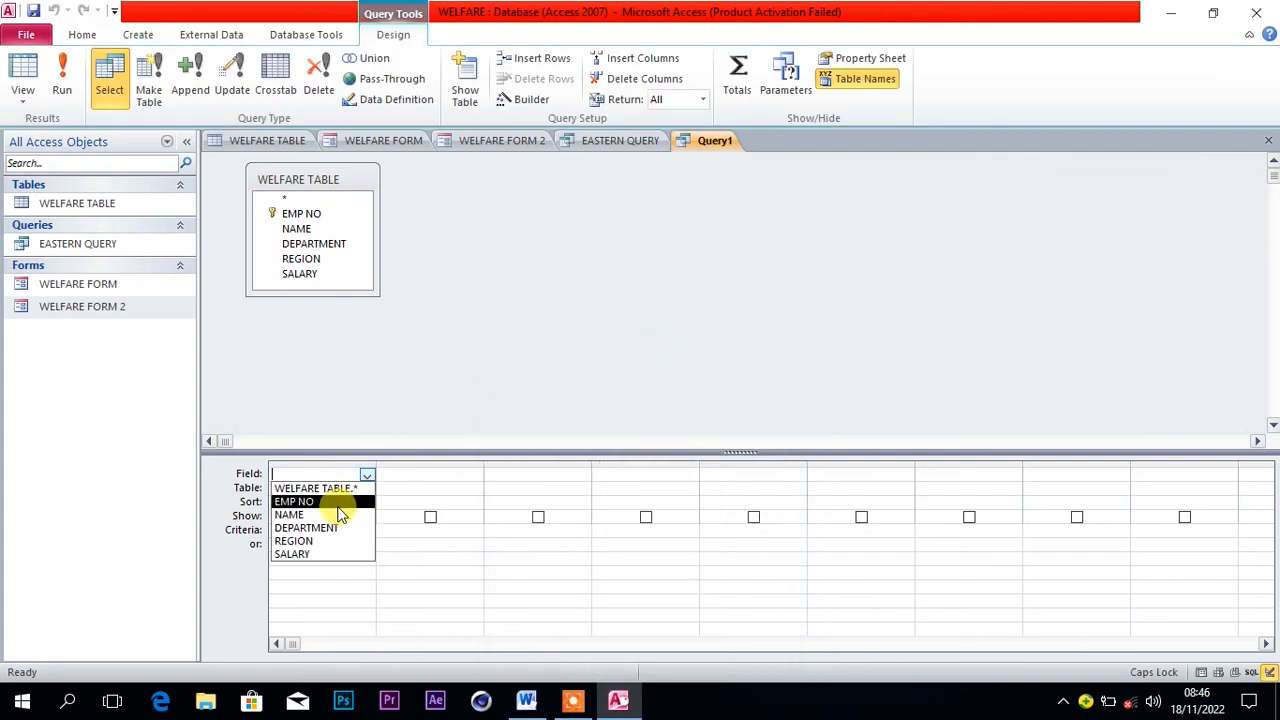
left_click(338, 503)
left_click(443, 477)
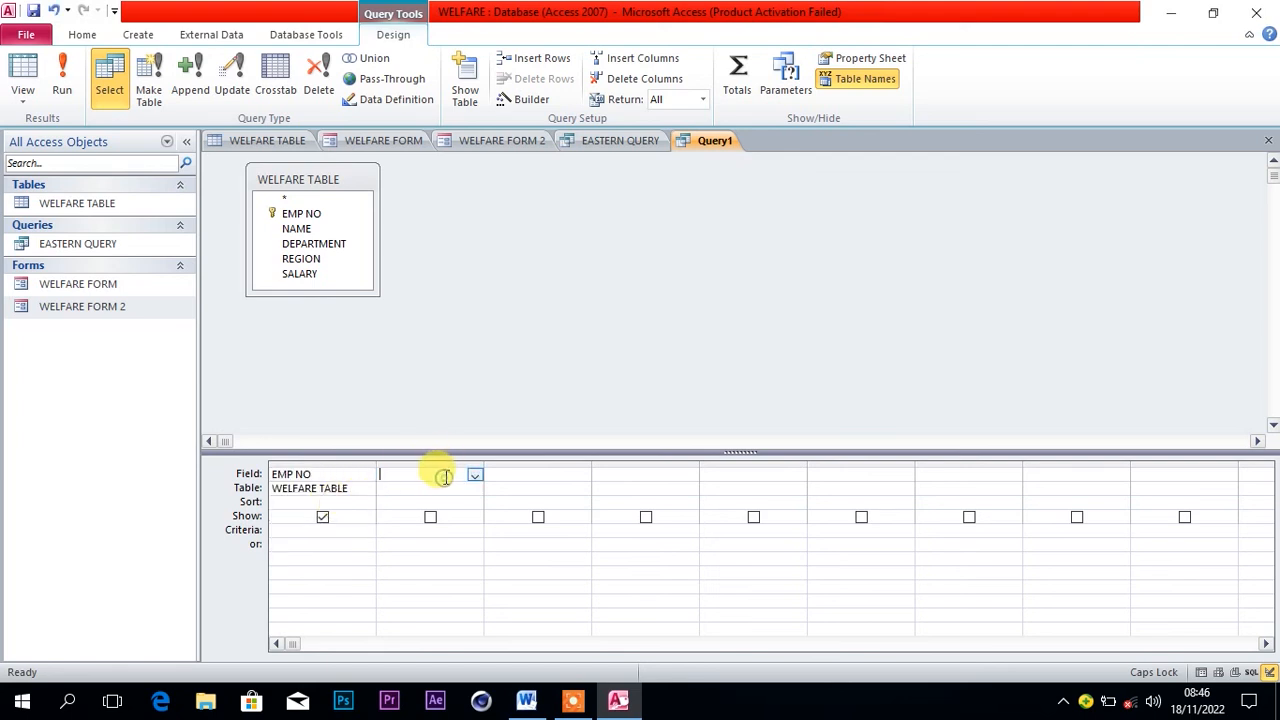
left_click(475, 476)
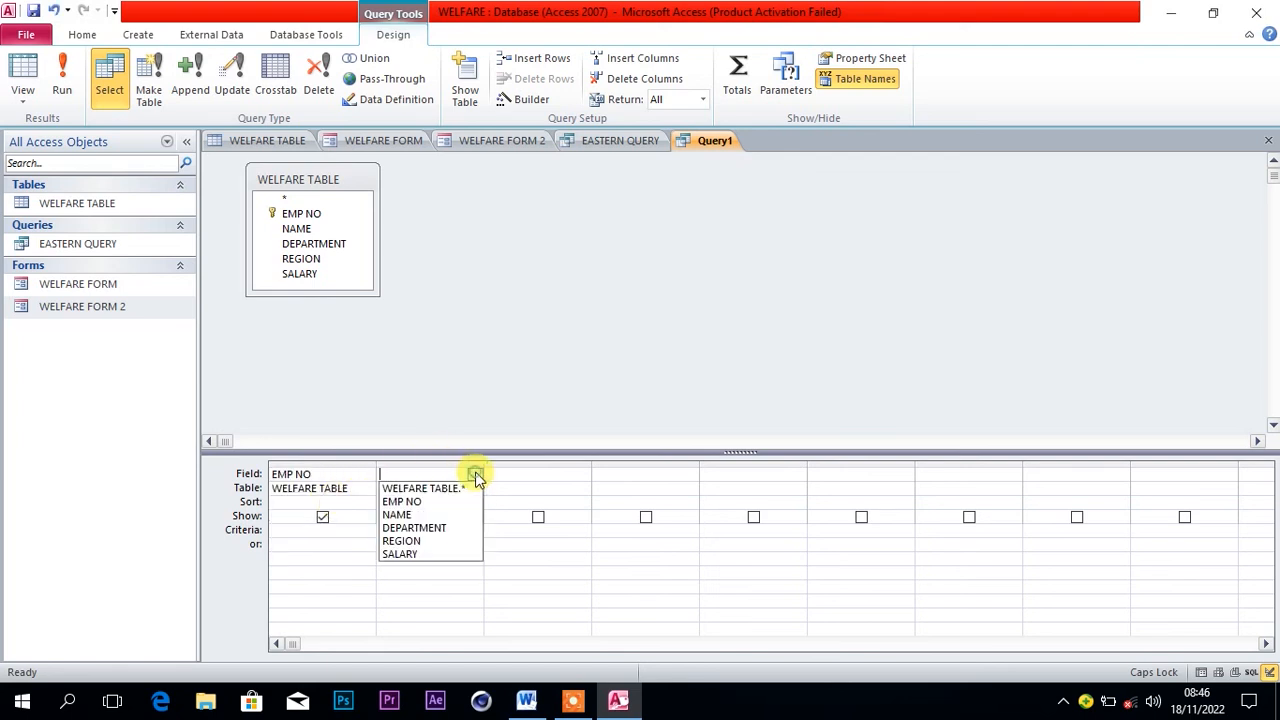
left_click(437, 515)
left_click(525, 475)
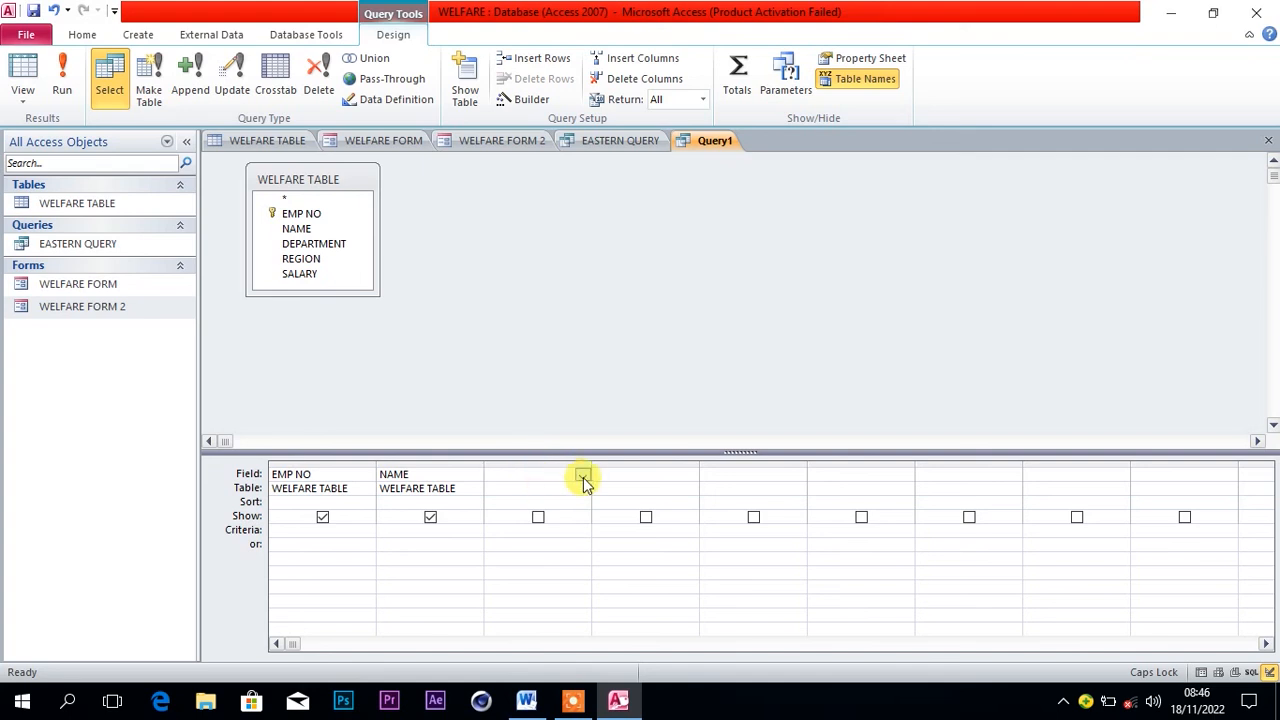
left_click(583, 476)
left_click(540, 527)
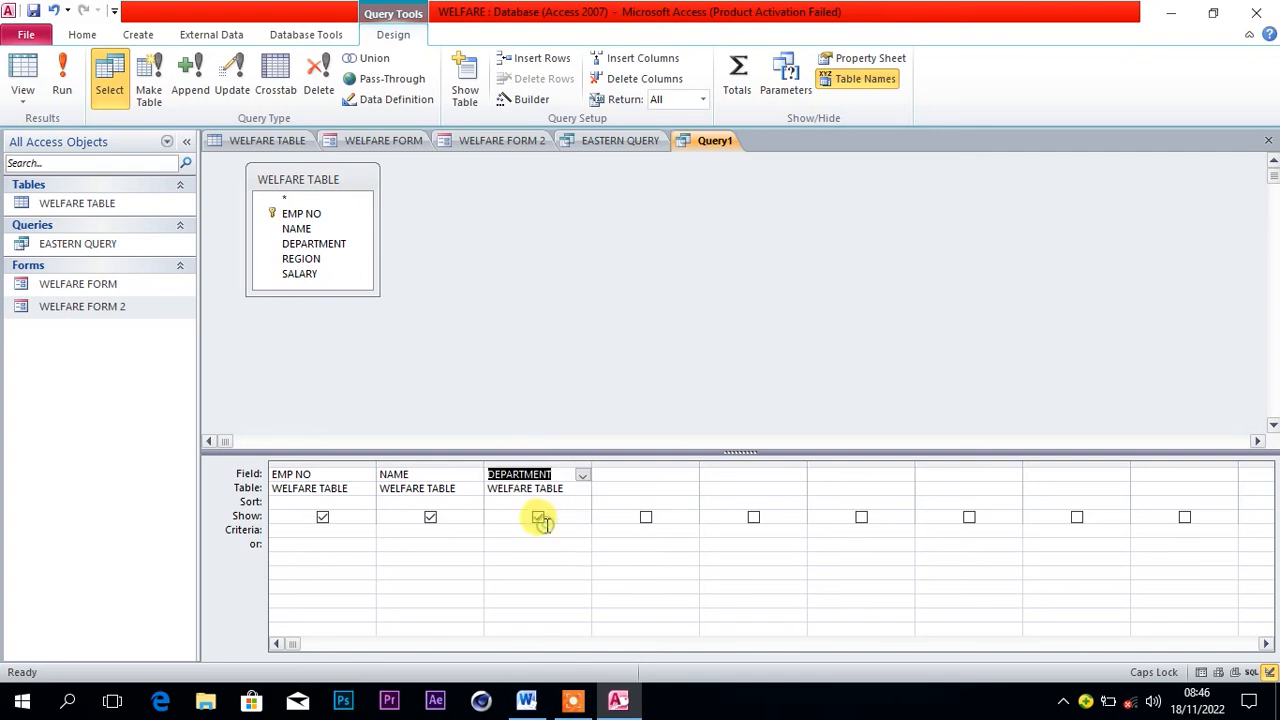
Add REGION and SALARY as the fourth and fifth fields of the new query's grid.
left_click(648, 472)
left_click(689, 475)
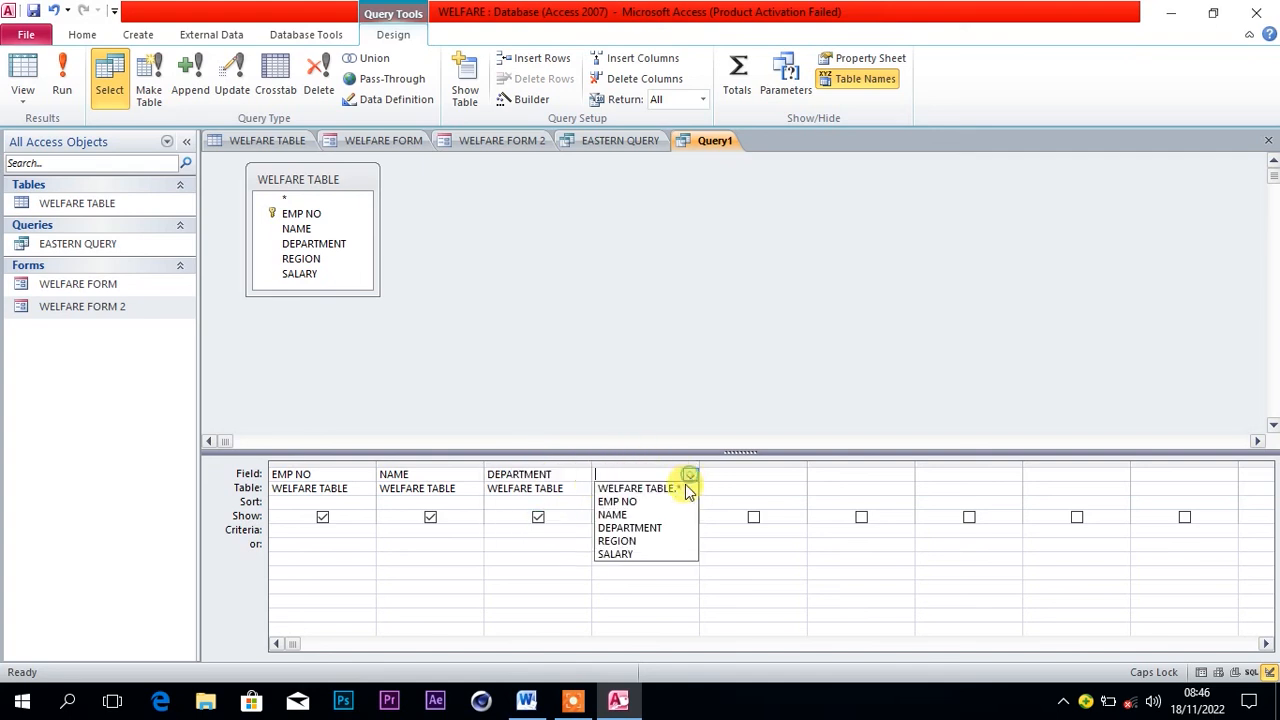
left_click(650, 541)
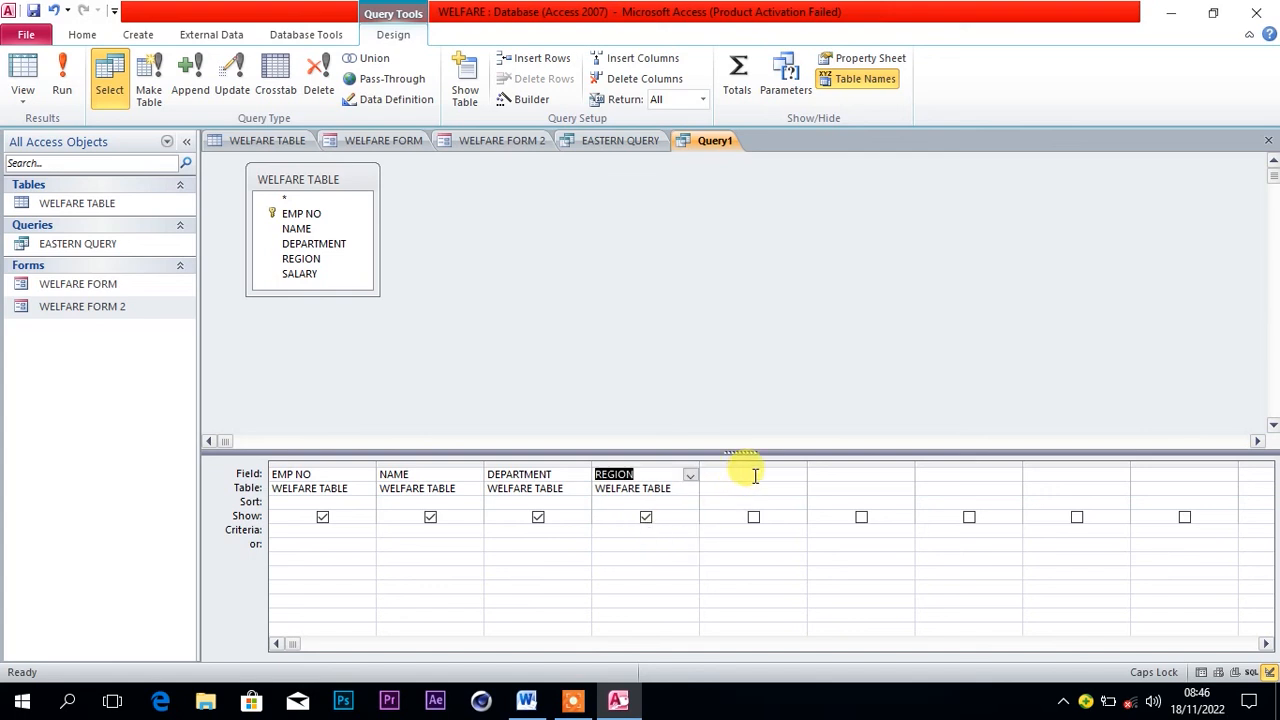
left_click(755, 476)
left_click(797, 475)
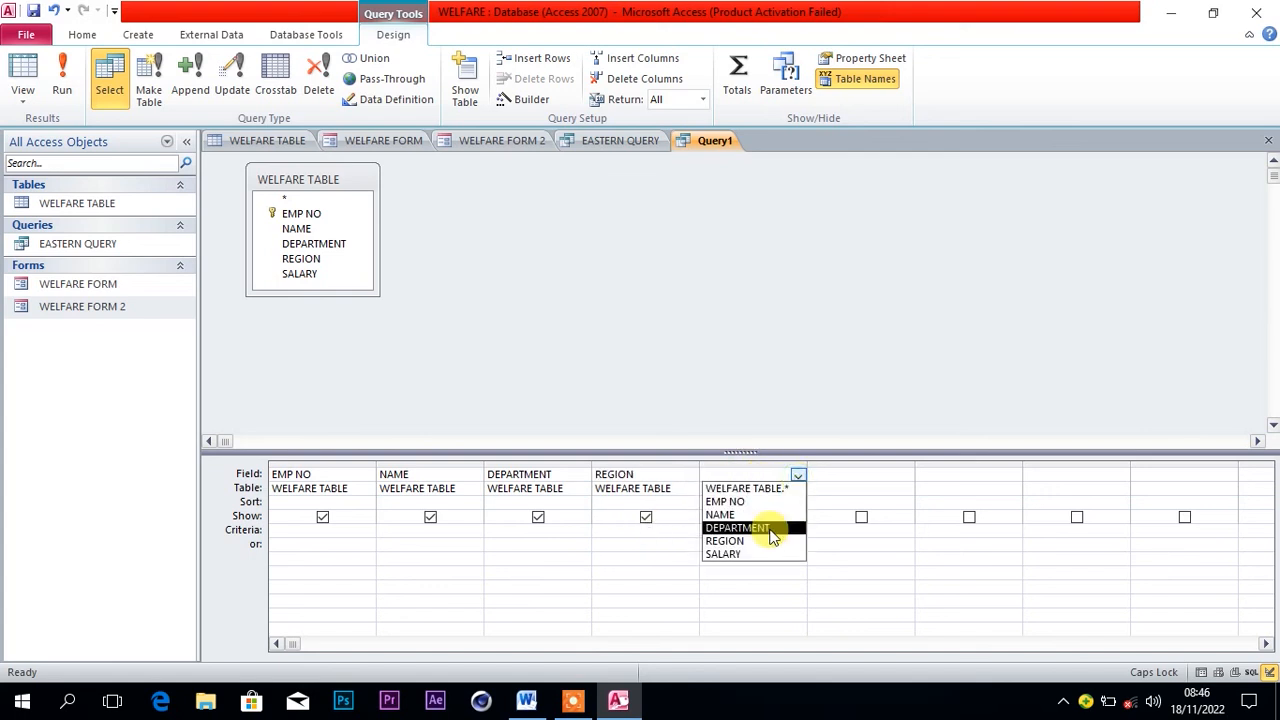
left_click(750, 553)
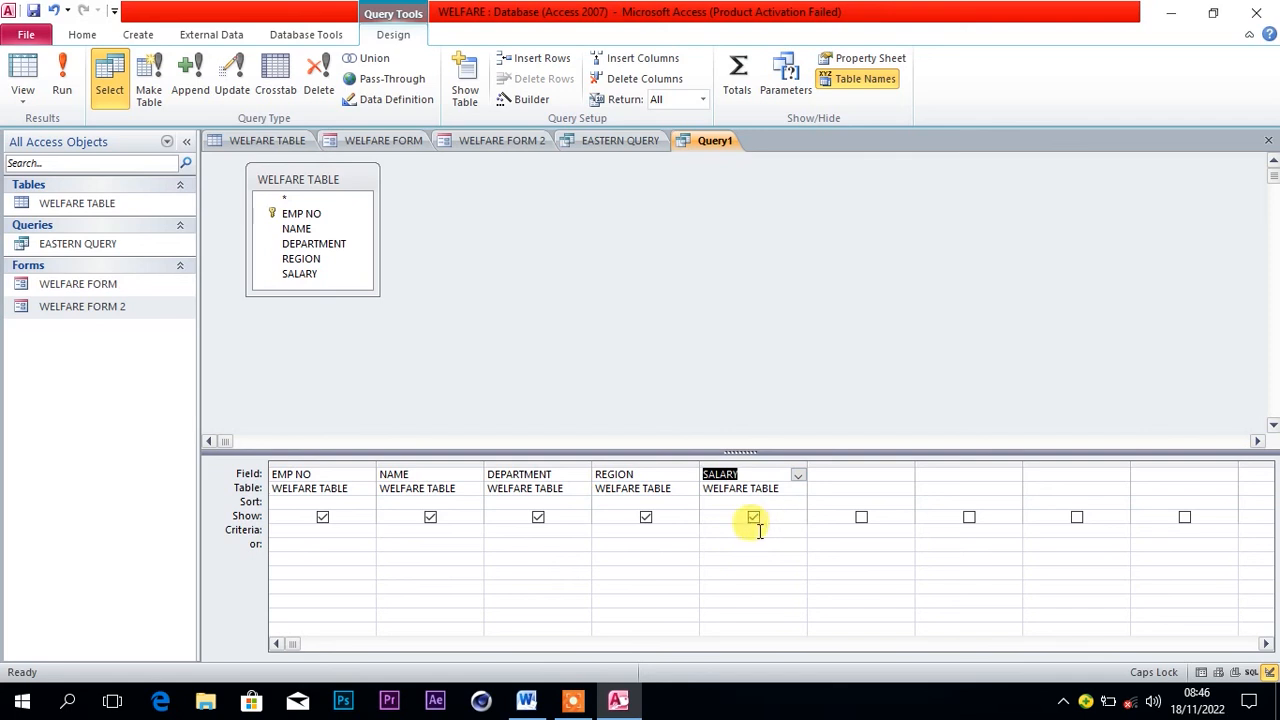
Recheck the salary condition in the Word document, set the SALARY criterion in Access to <300000, and run the query.
left_click(688, 540)
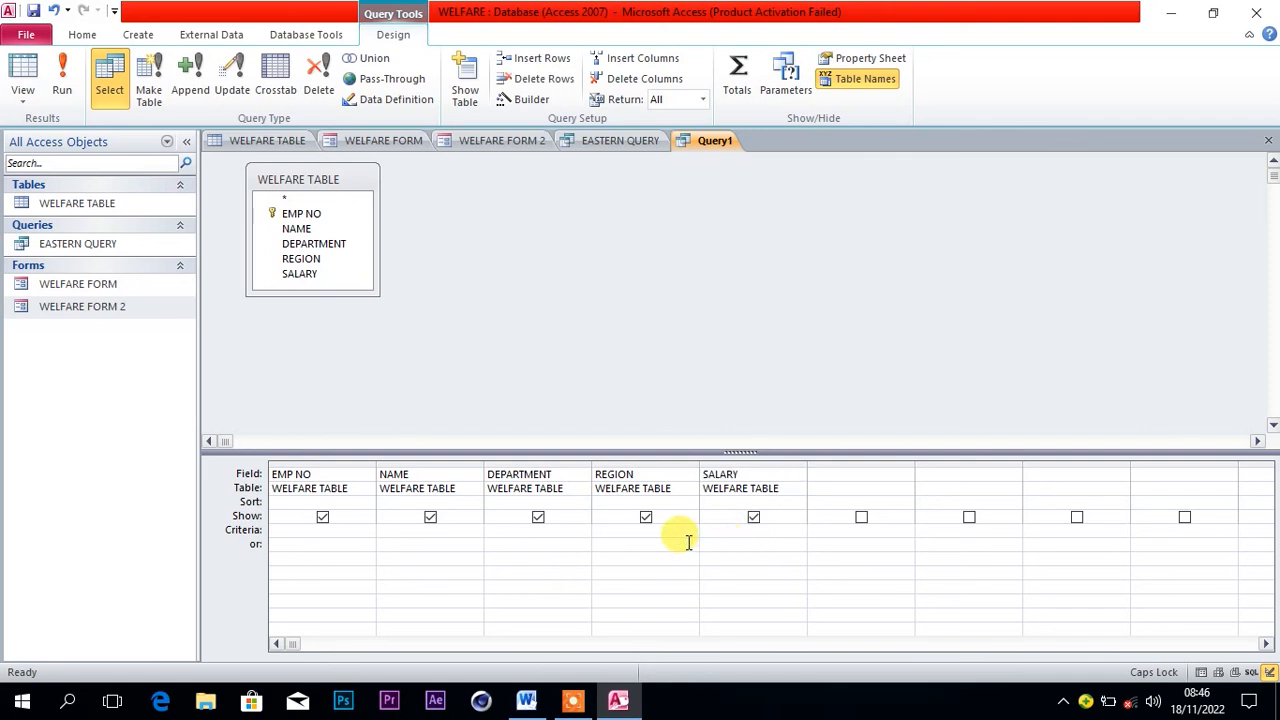
left_click(526, 700)
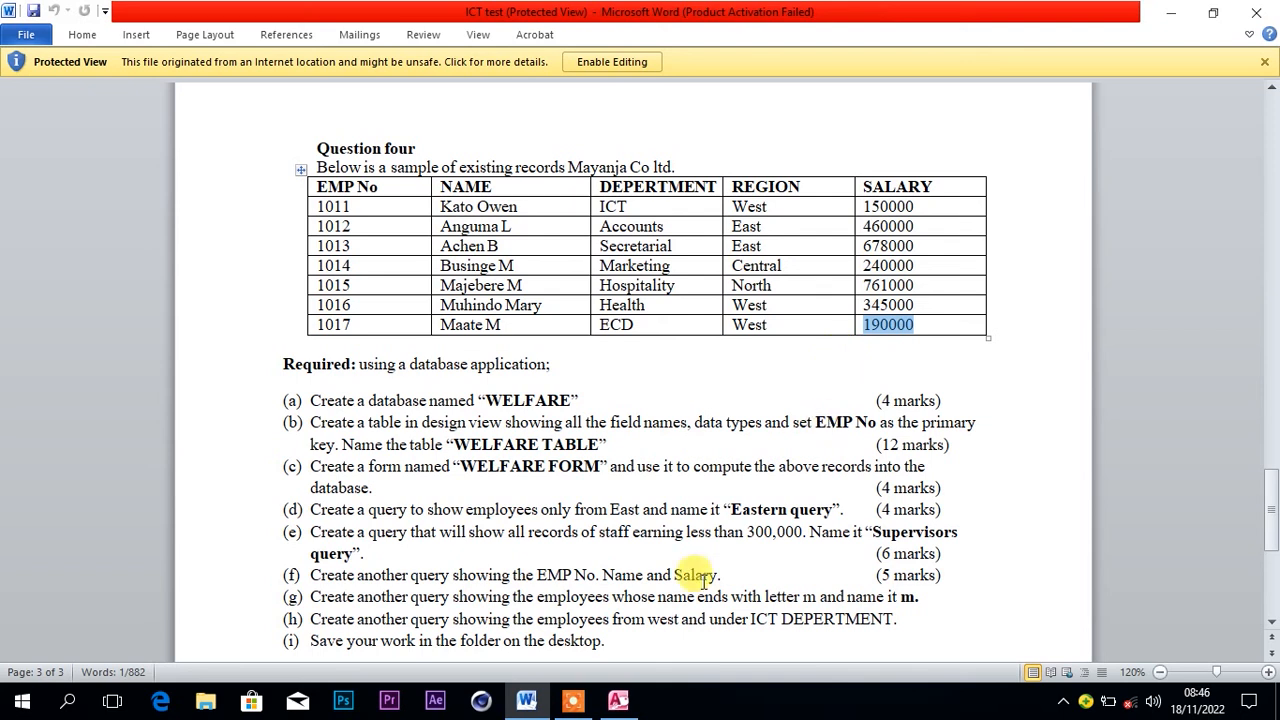
left_click(620, 702)
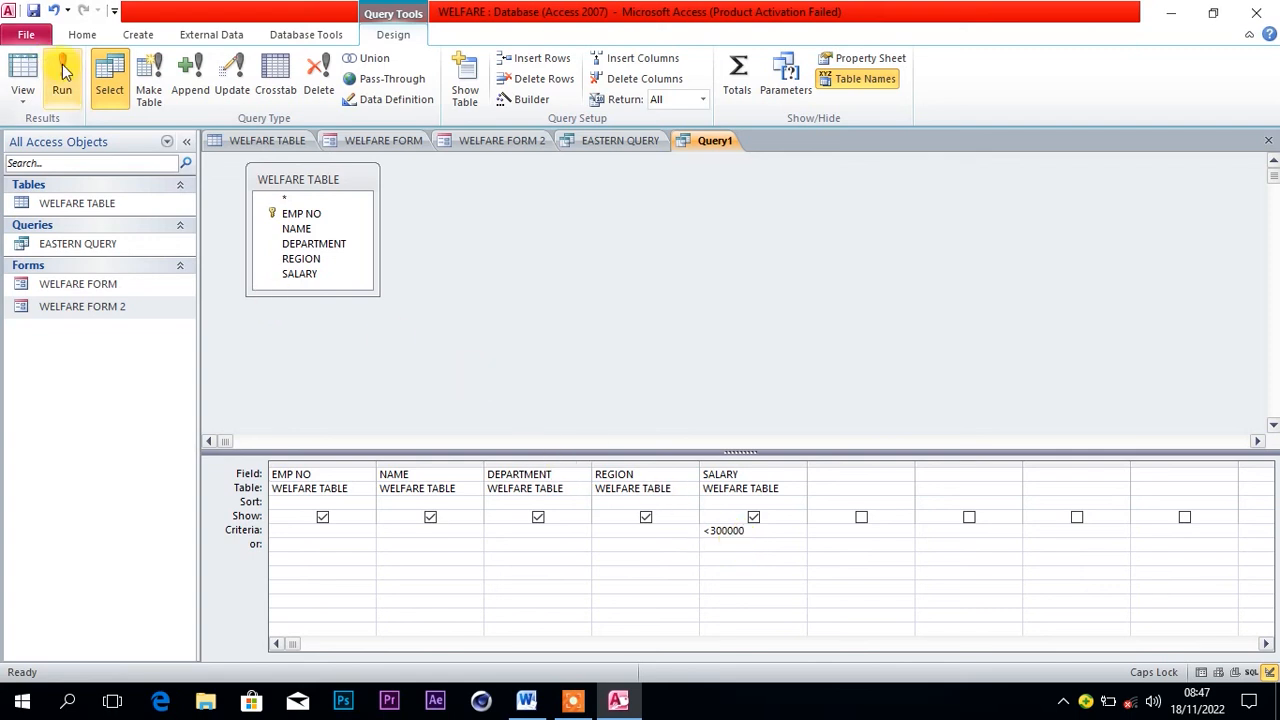
left_click(62, 75)
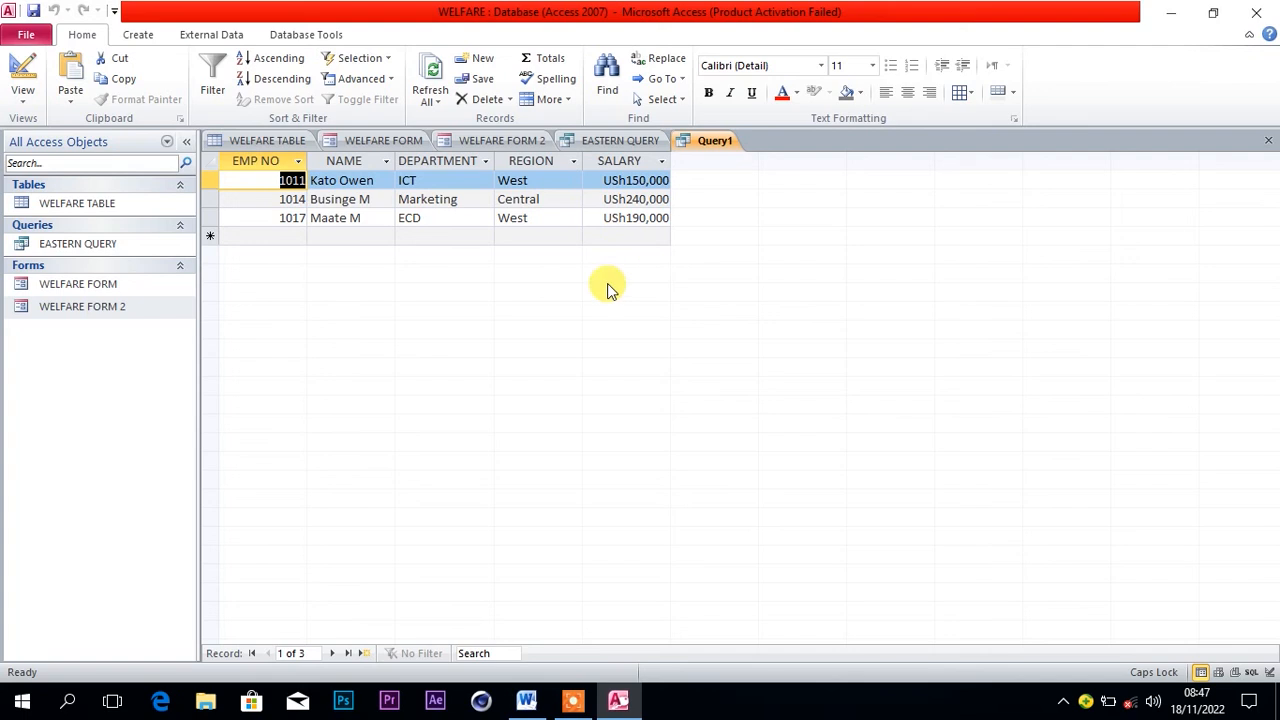
Save the query of staff earning less than 300,000 as SUPERVISERS QUERY.
left_click(34, 38)
left_click(36, 64)
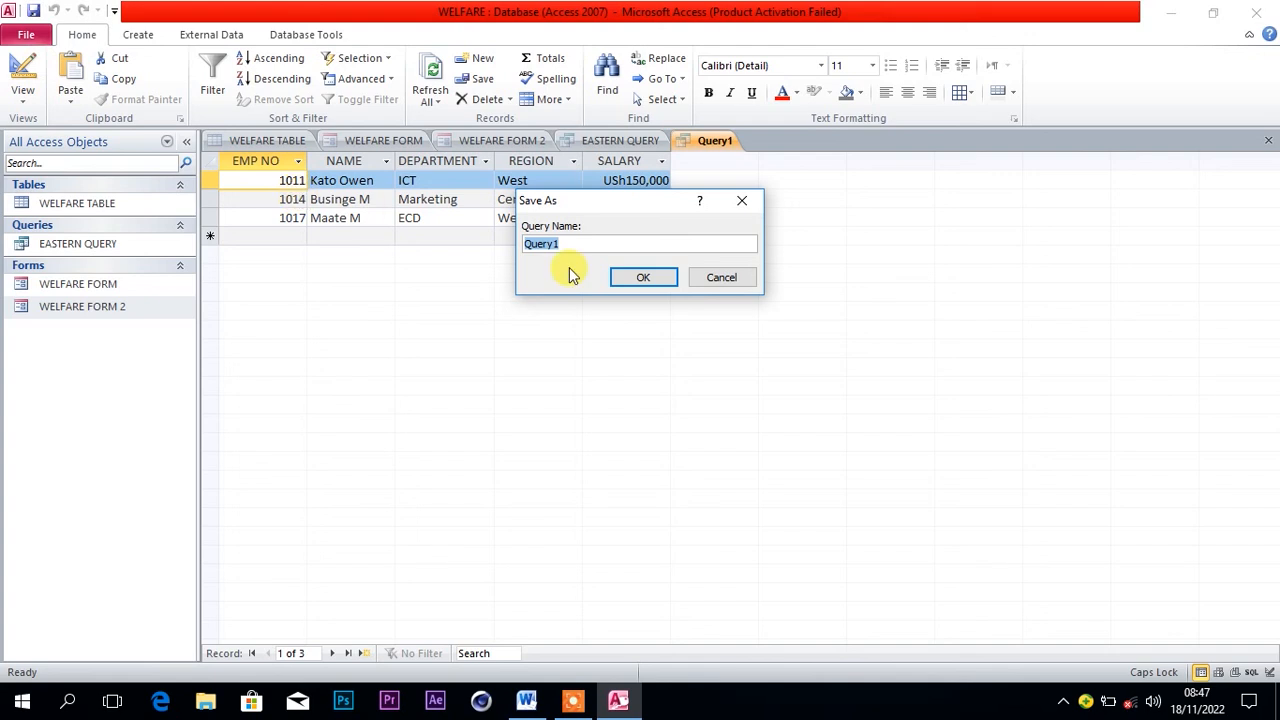
type("SUPERVISERS QUERY")
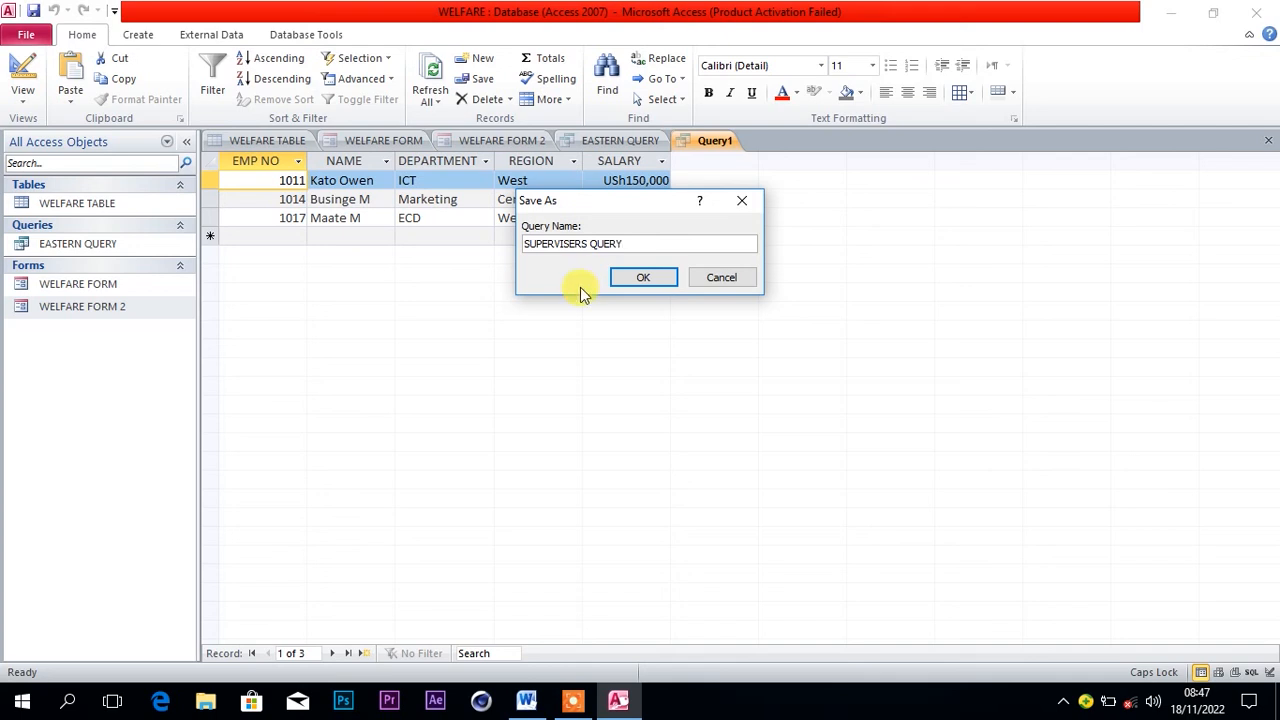
left_click(643, 277)
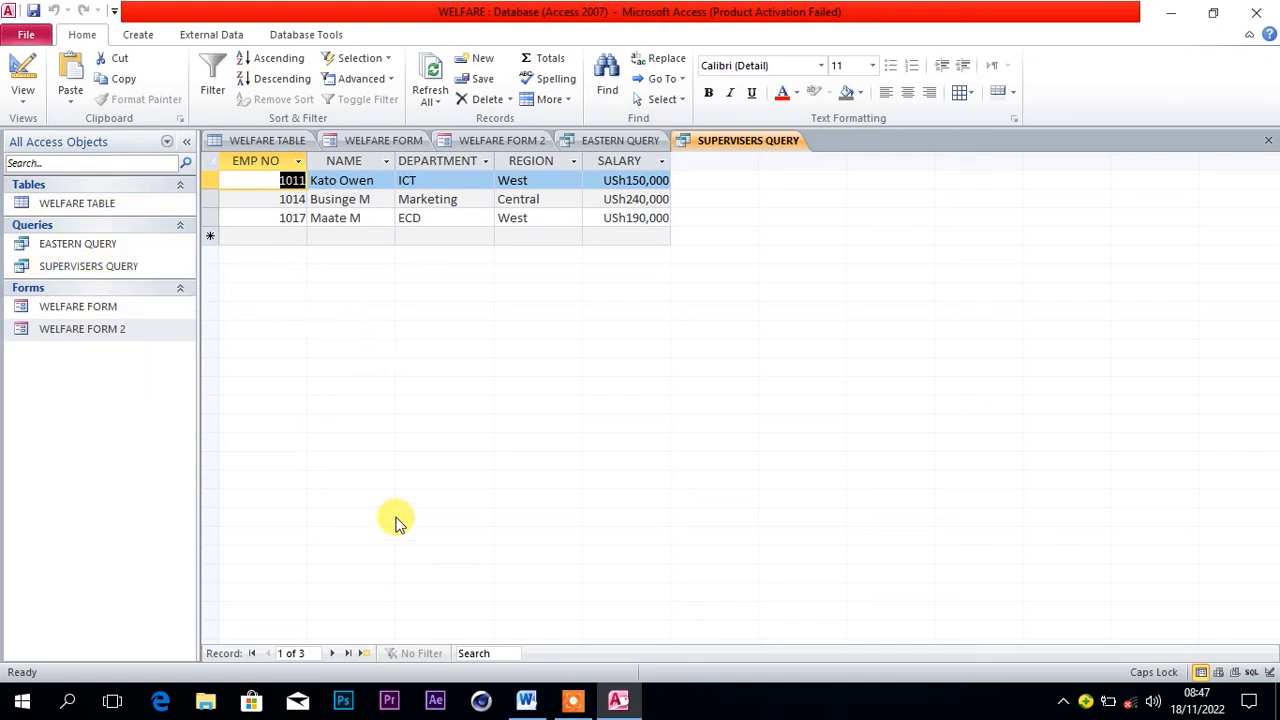
Read requirement (f) in the Word document and create a new design query in Access based on WELFARE TABLE.
left_click(527, 700)
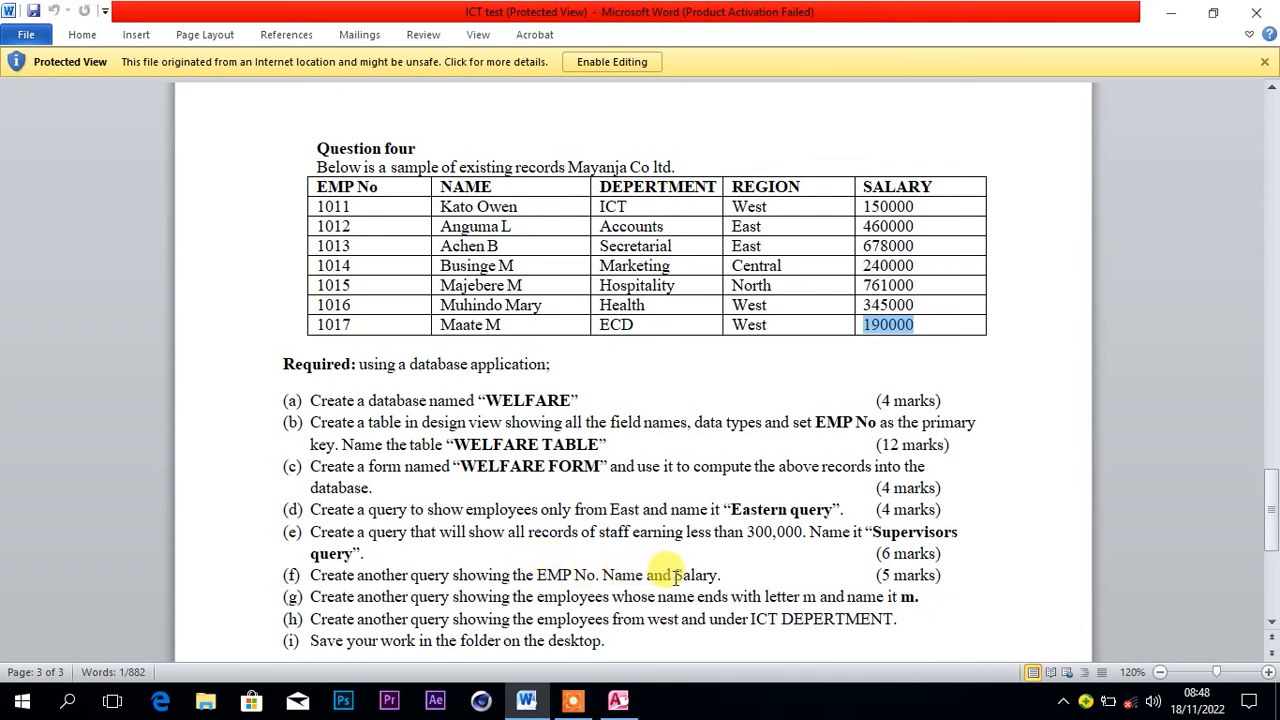
left_click(620, 702)
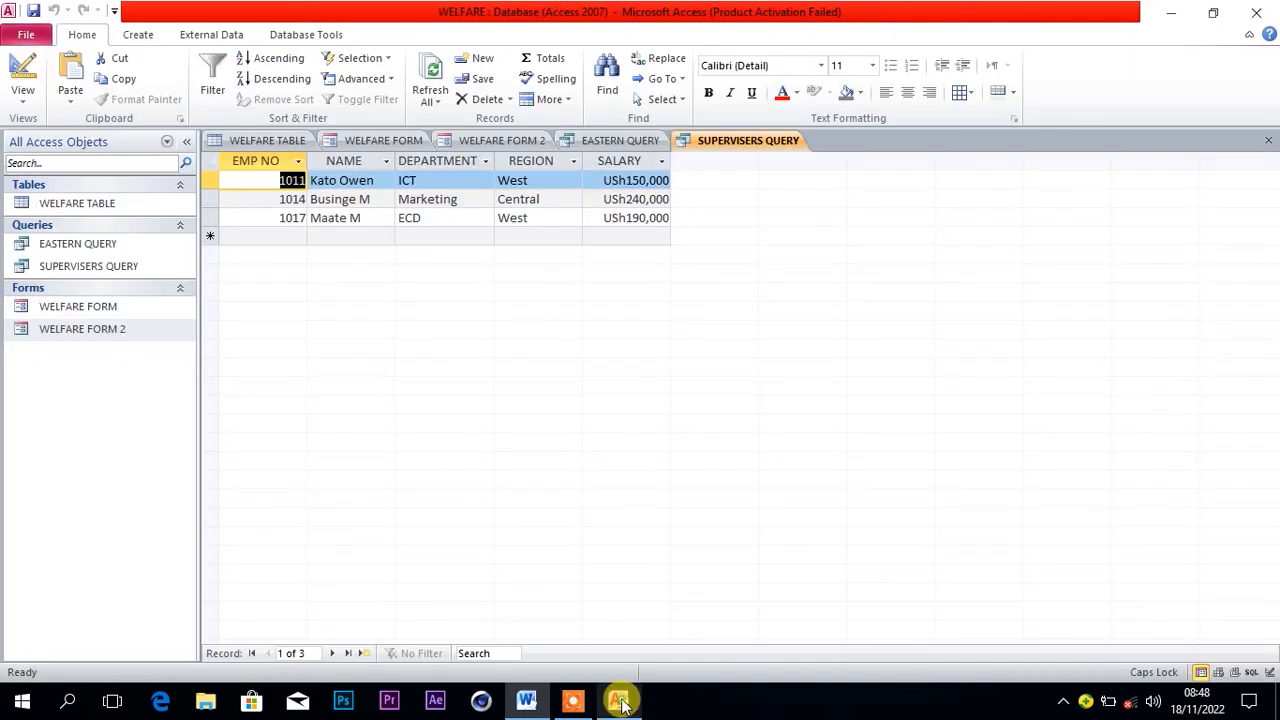
left_click(136, 31)
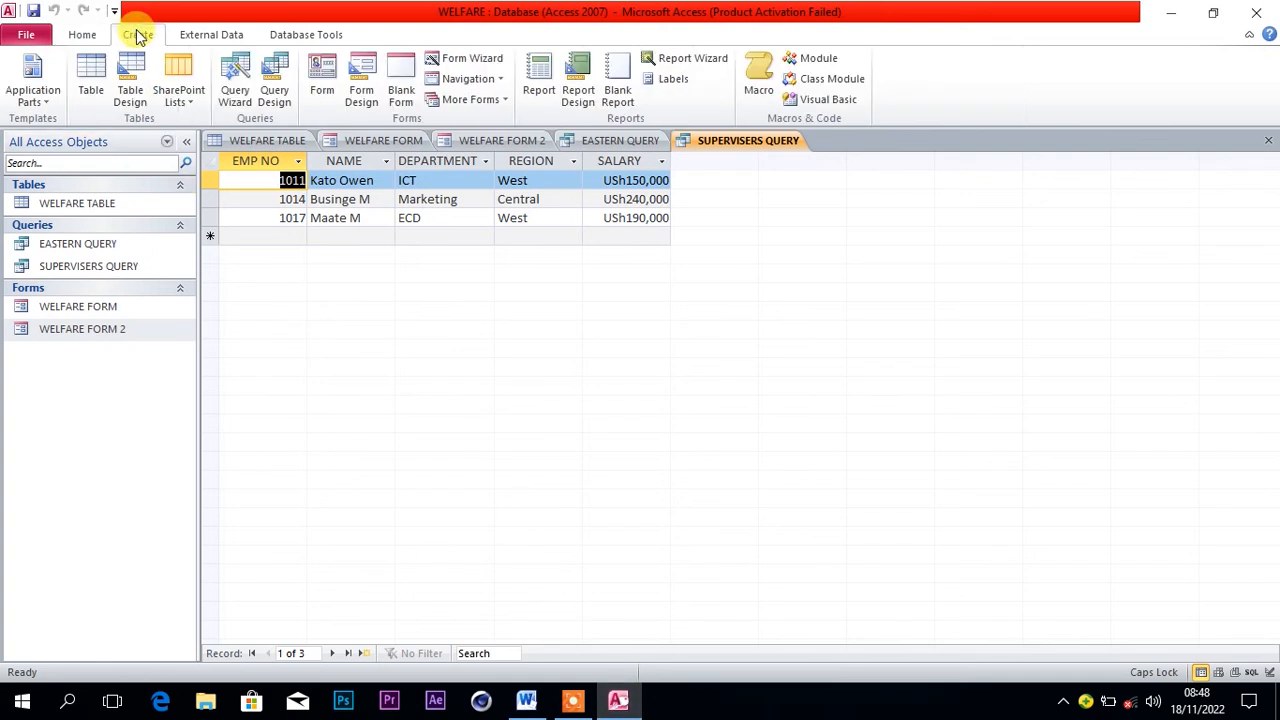
left_click(272, 80)
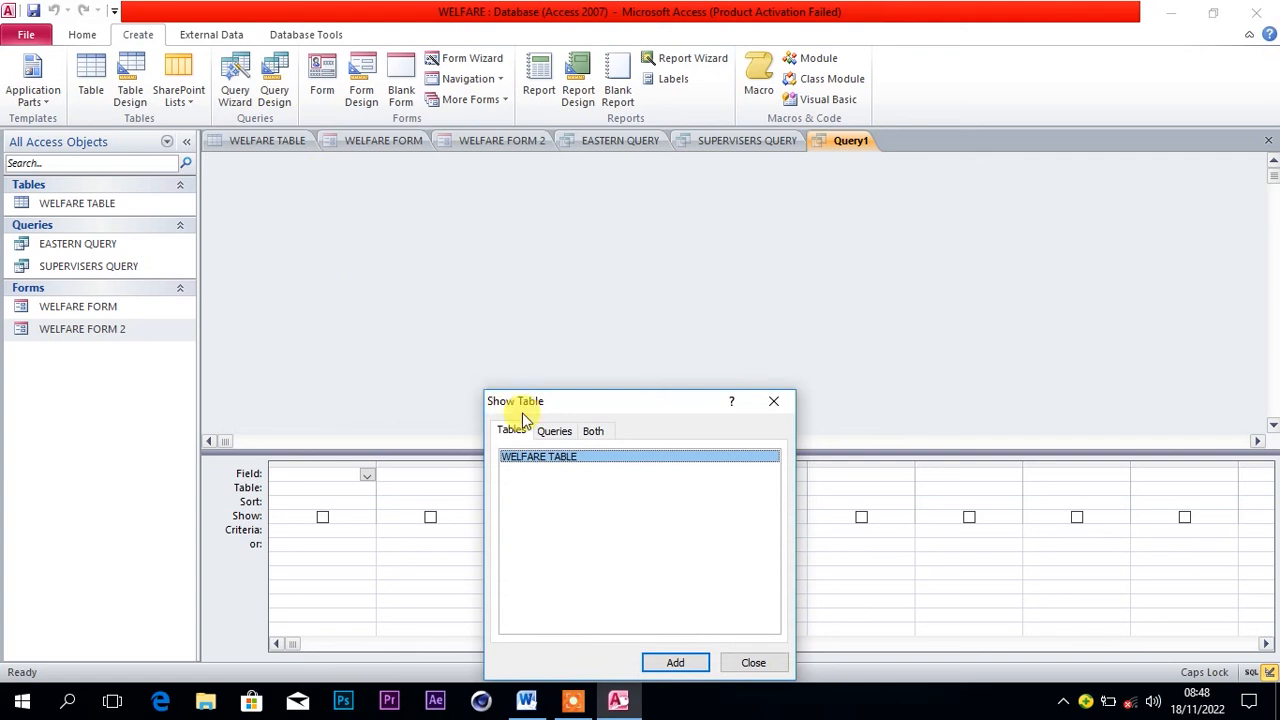
left_click(675, 662)
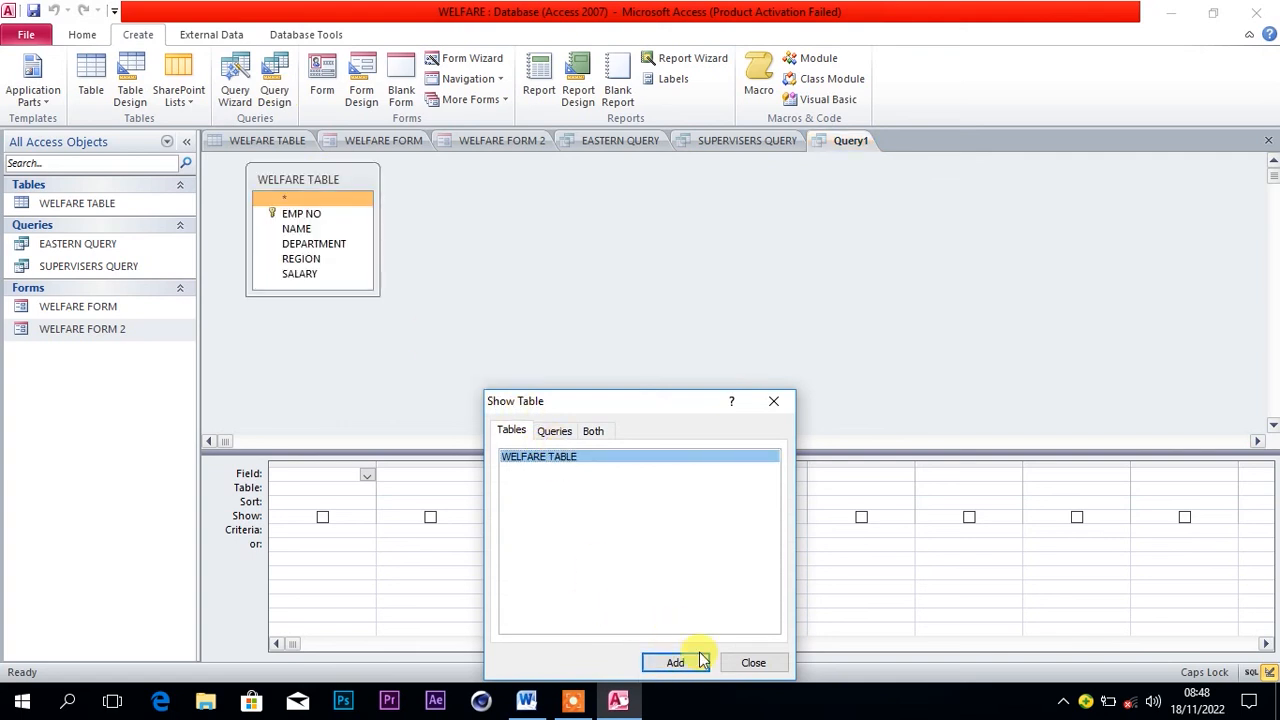
left_click(750, 662)
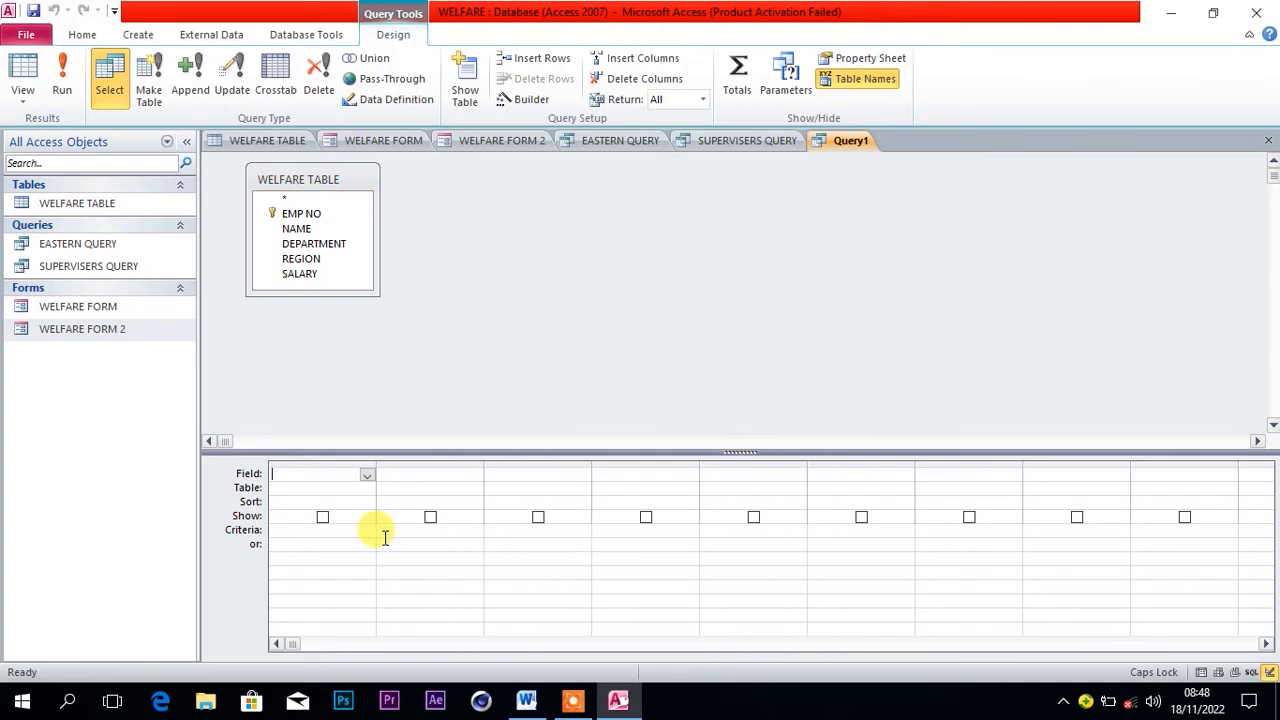
Set EMP NO, NAME and SALARY as the query's three fields, rechecking the required fields in the Word document.
left_click(367, 475)
left_click(335, 501)
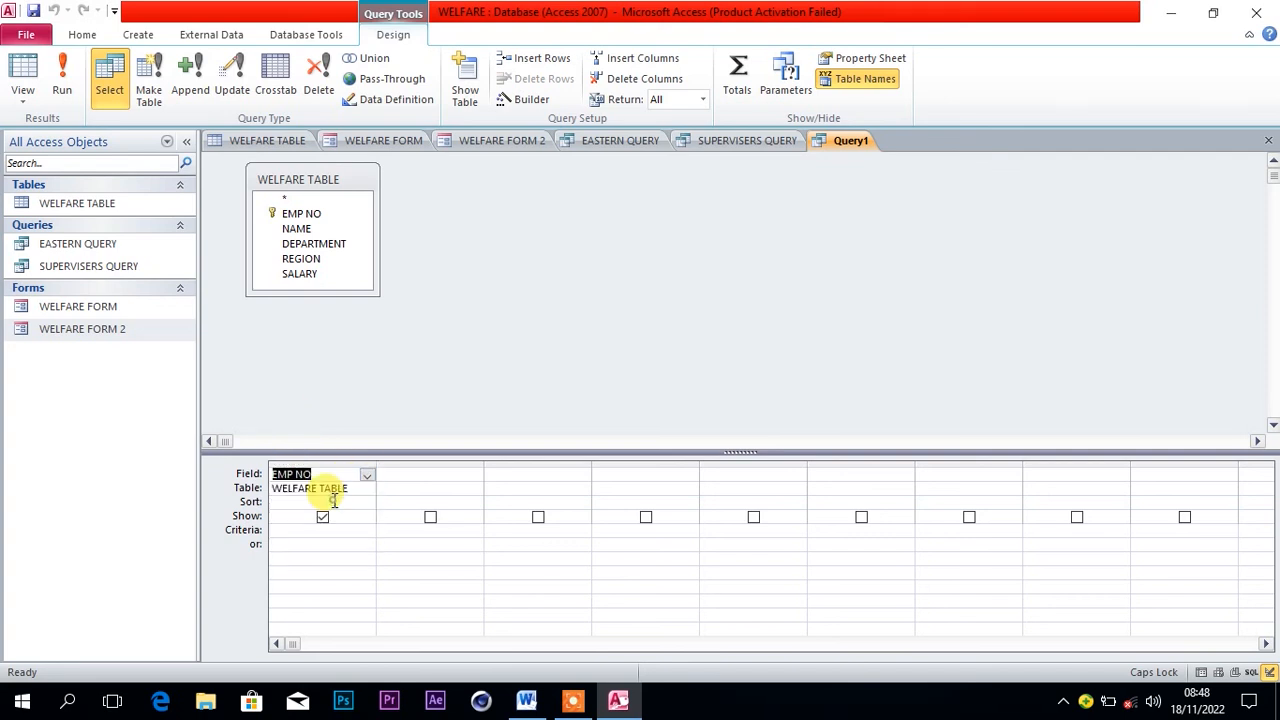
left_click(470, 474)
left_click(474, 474)
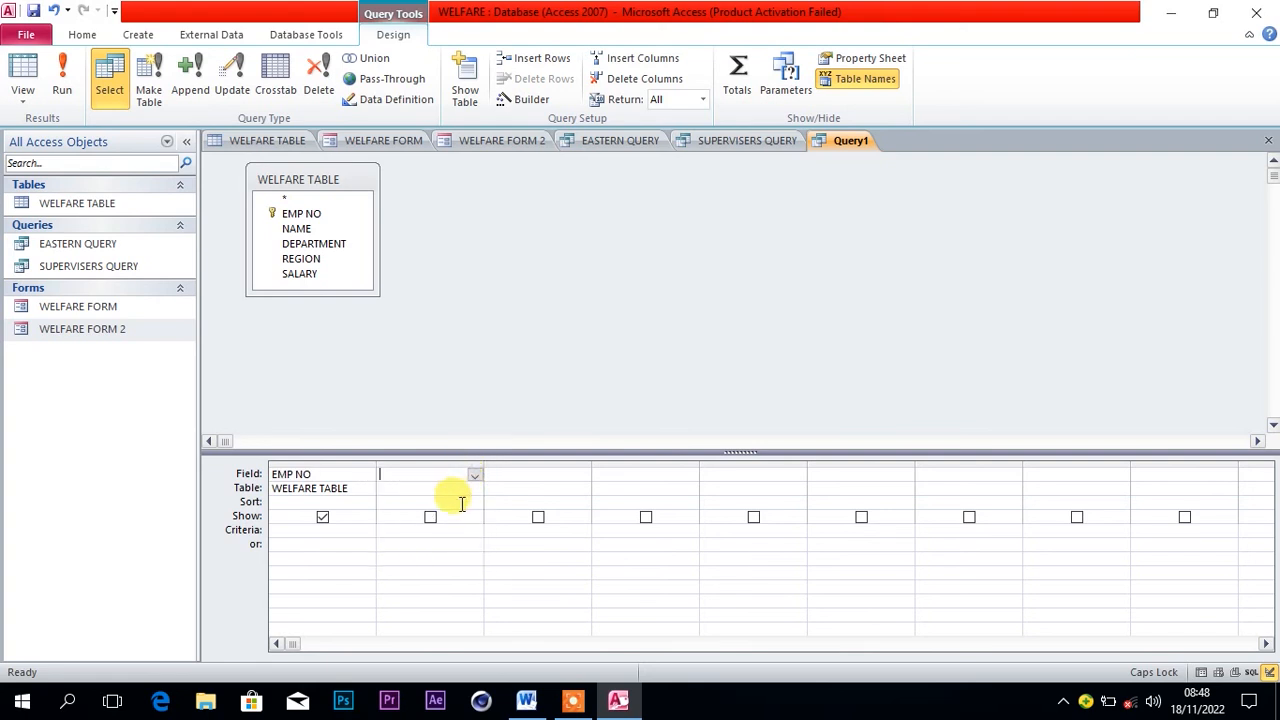
left_click(471, 478)
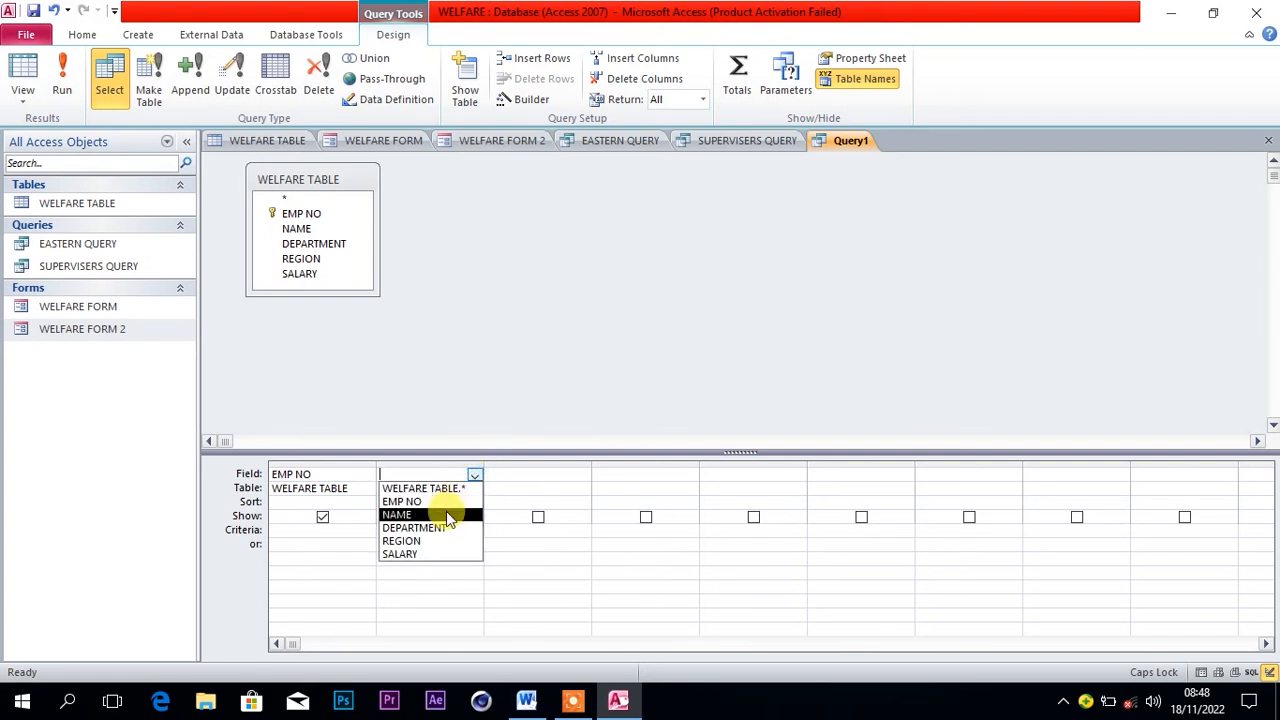
left_click(446, 512)
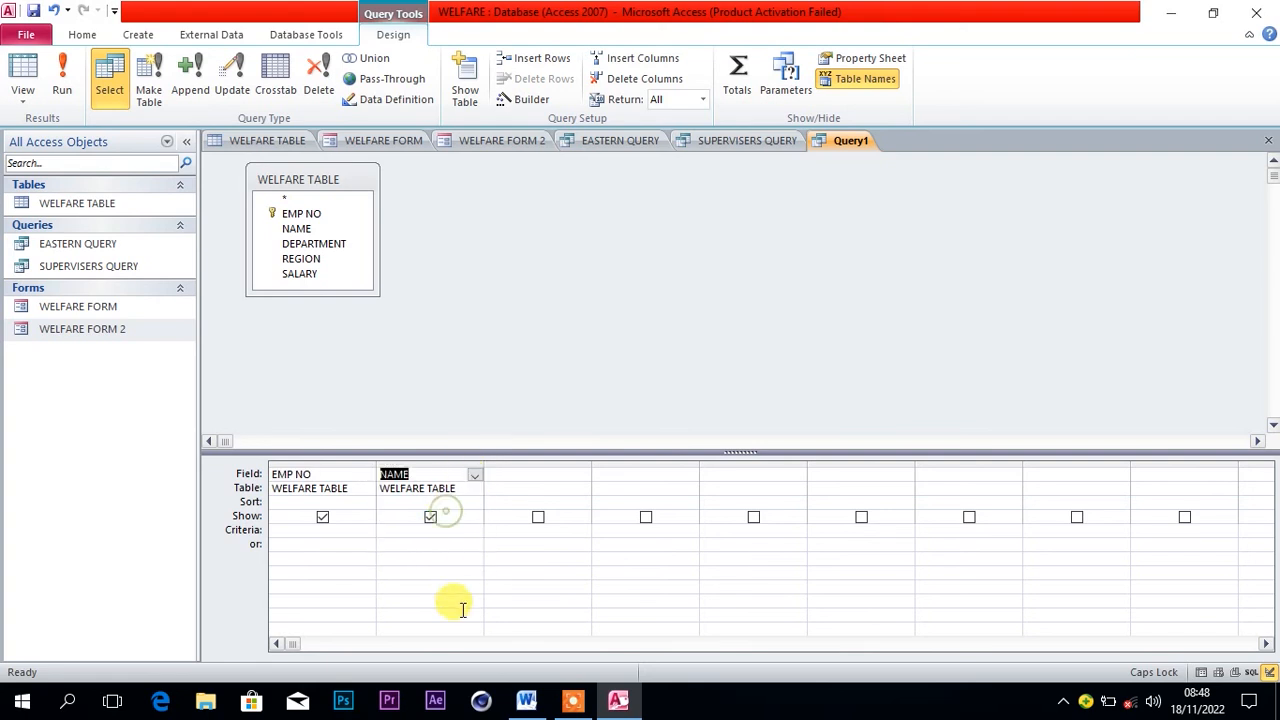
left_click(526, 701)
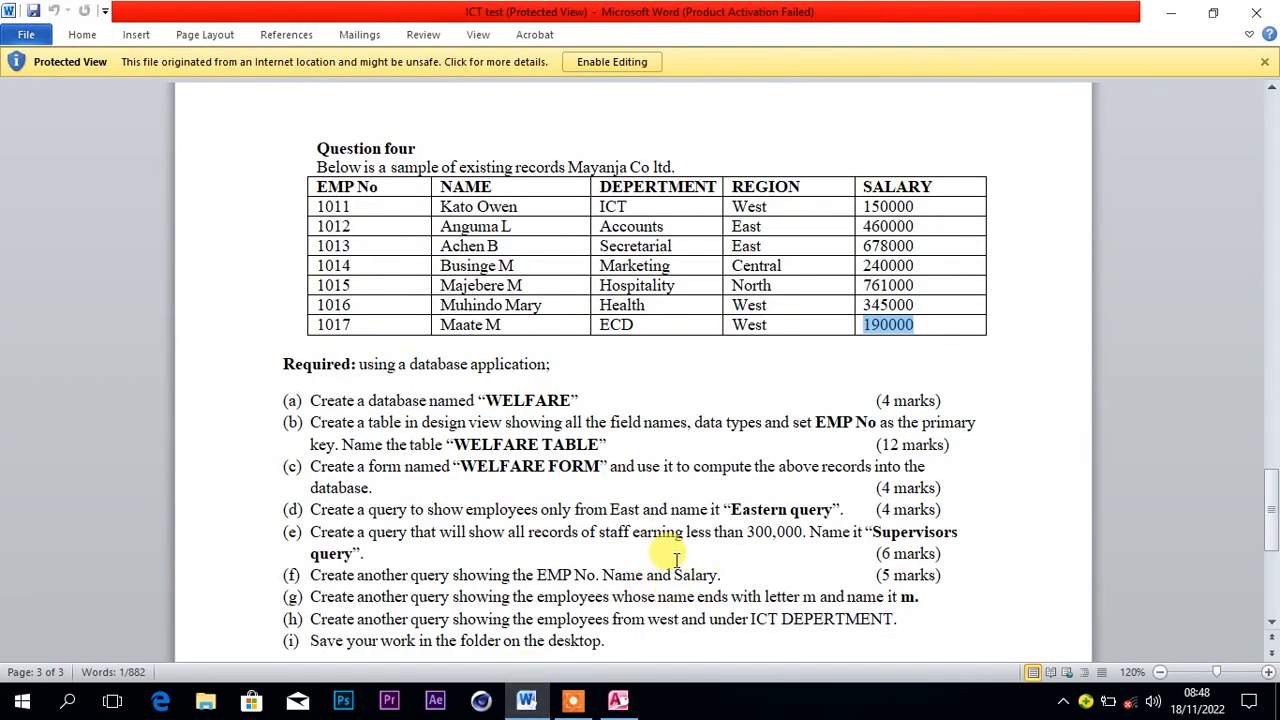
left_click(618, 701)
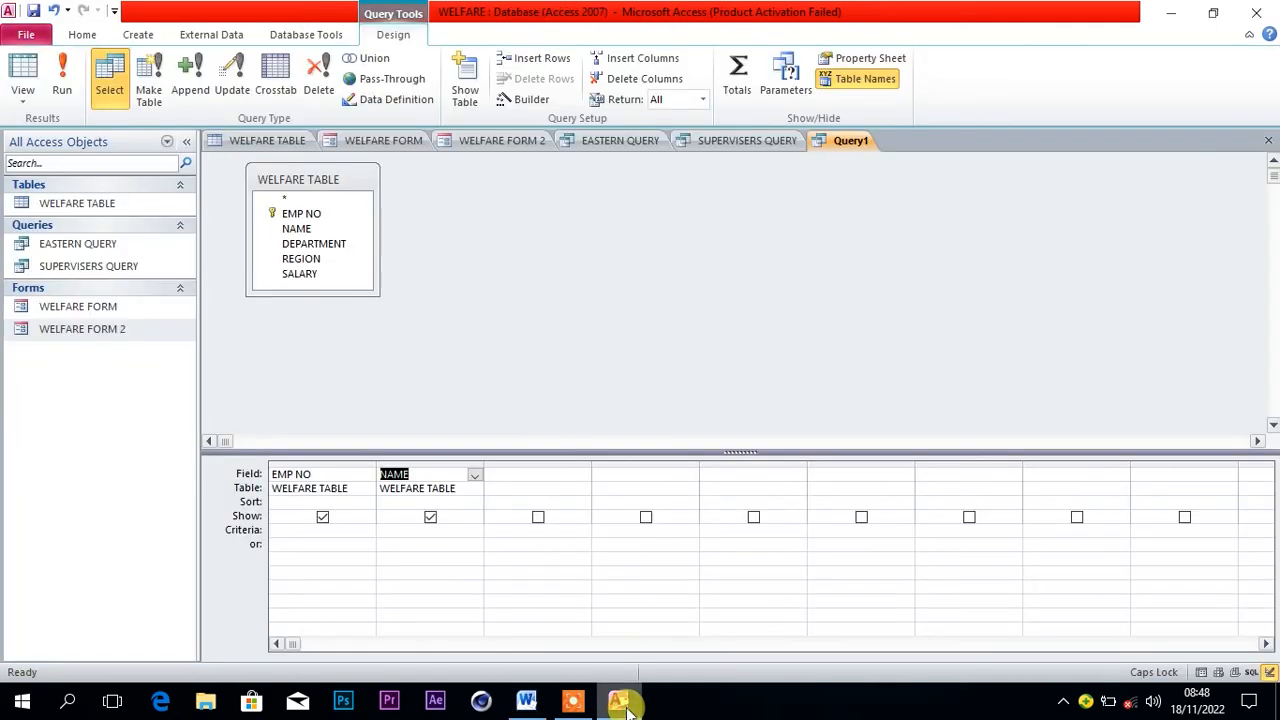
left_click(565, 474)
left_click(582, 475)
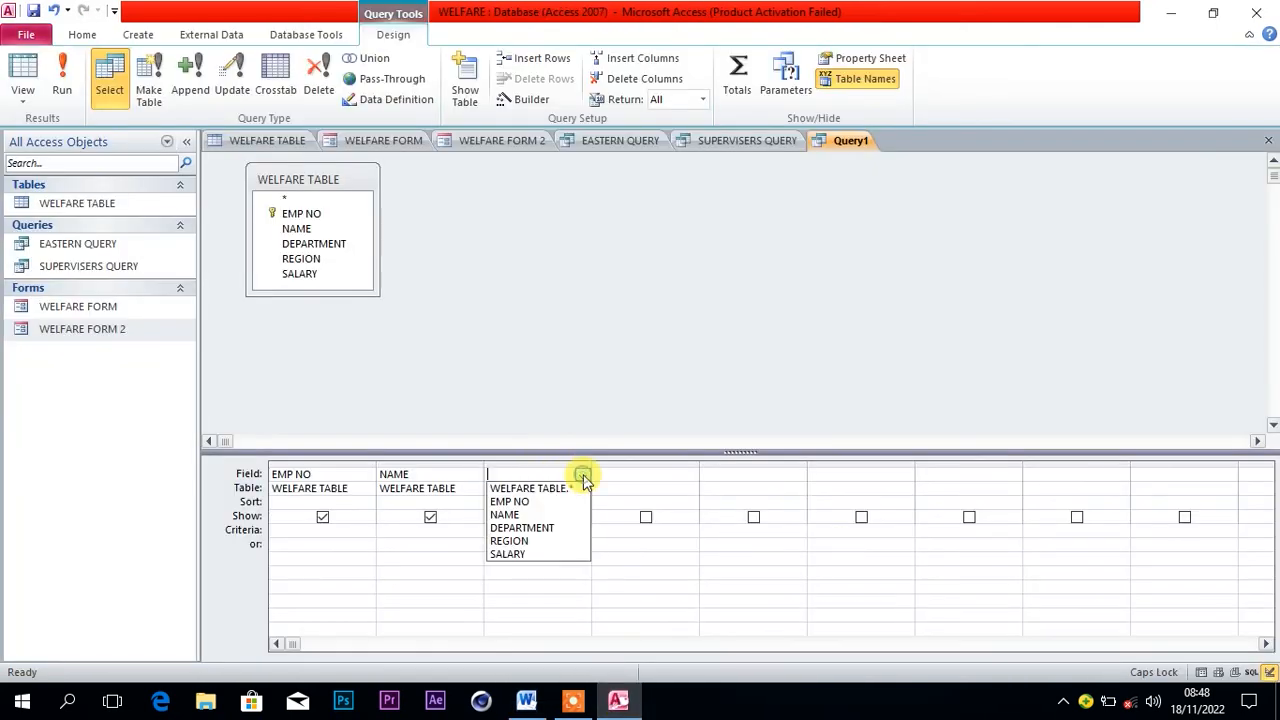
left_click(528, 554)
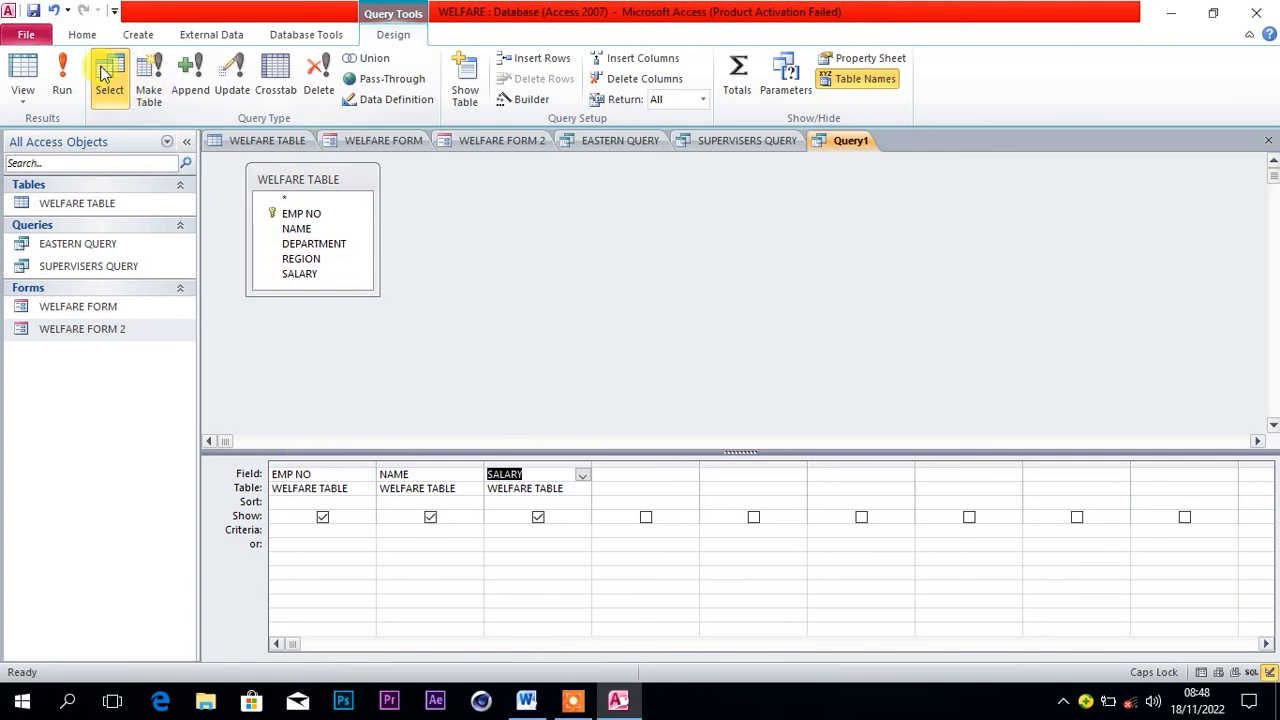
Run the EMP NO, NAME and SALARY query, check Word for a required name, and save it under the suggested name Query1.
left_click(64, 82)
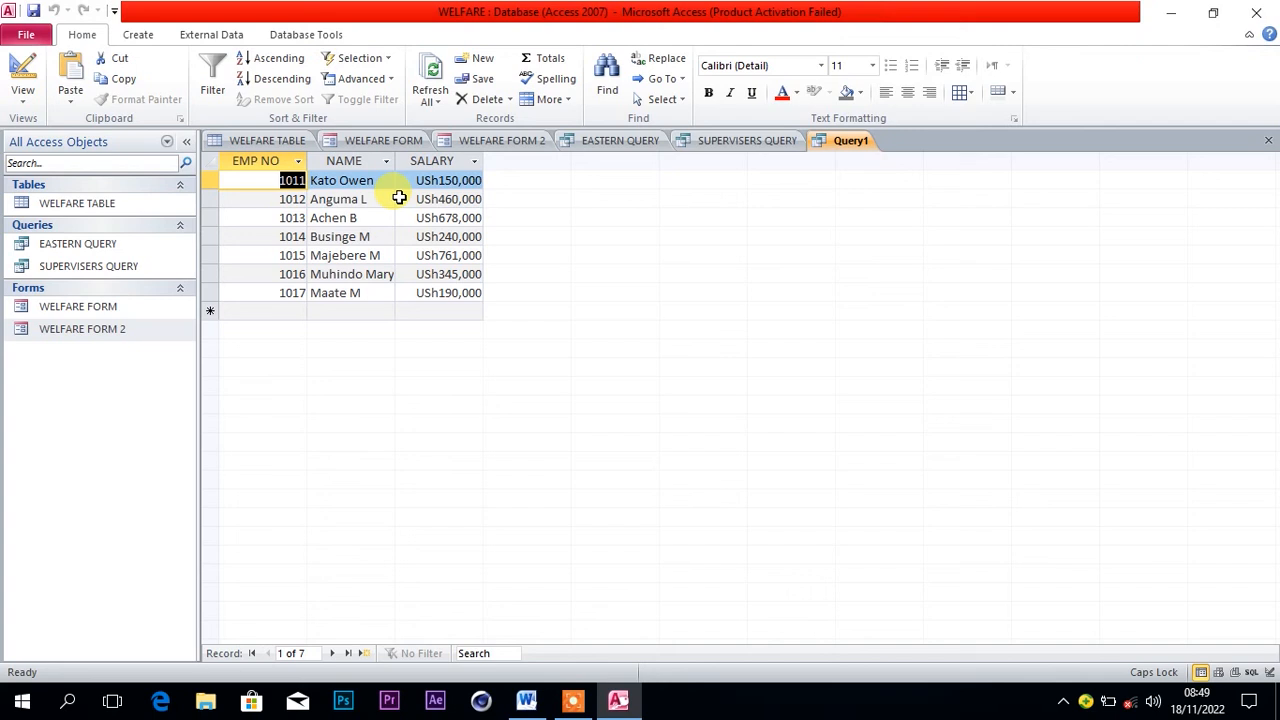
left_click(30, 36)
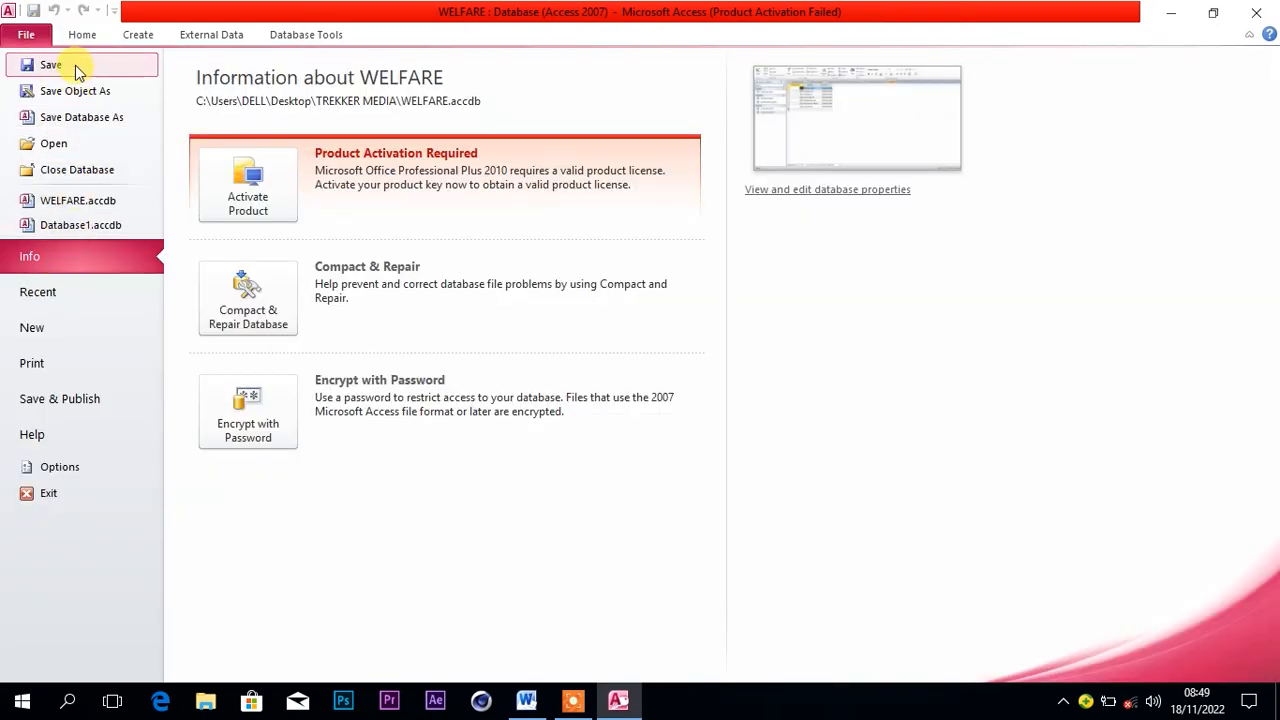
left_click(50, 65)
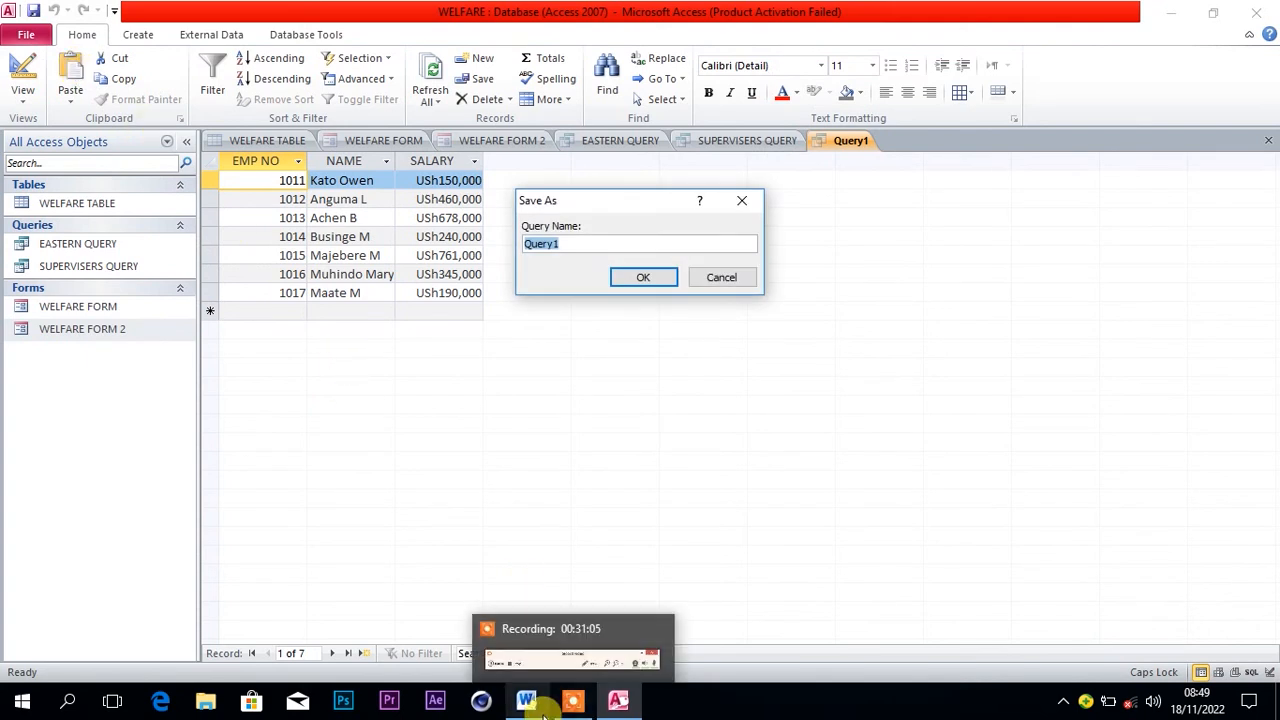
left_click(540, 708)
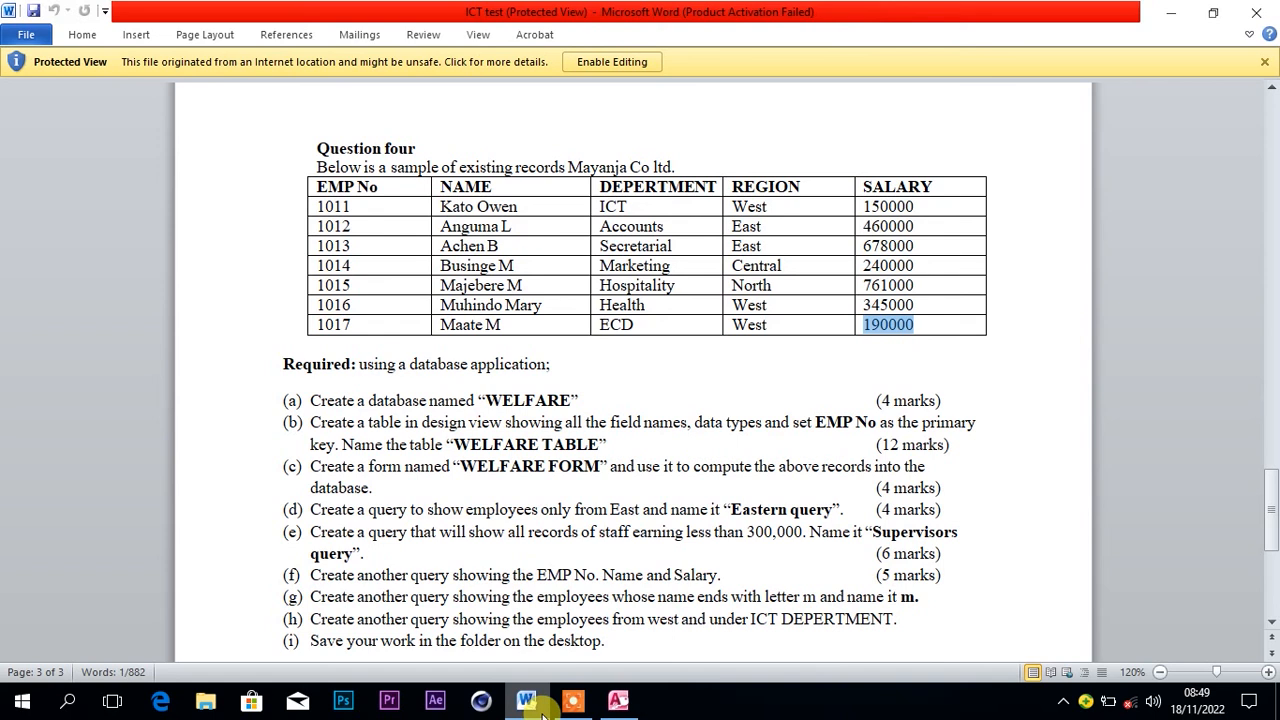
left_click(621, 705)
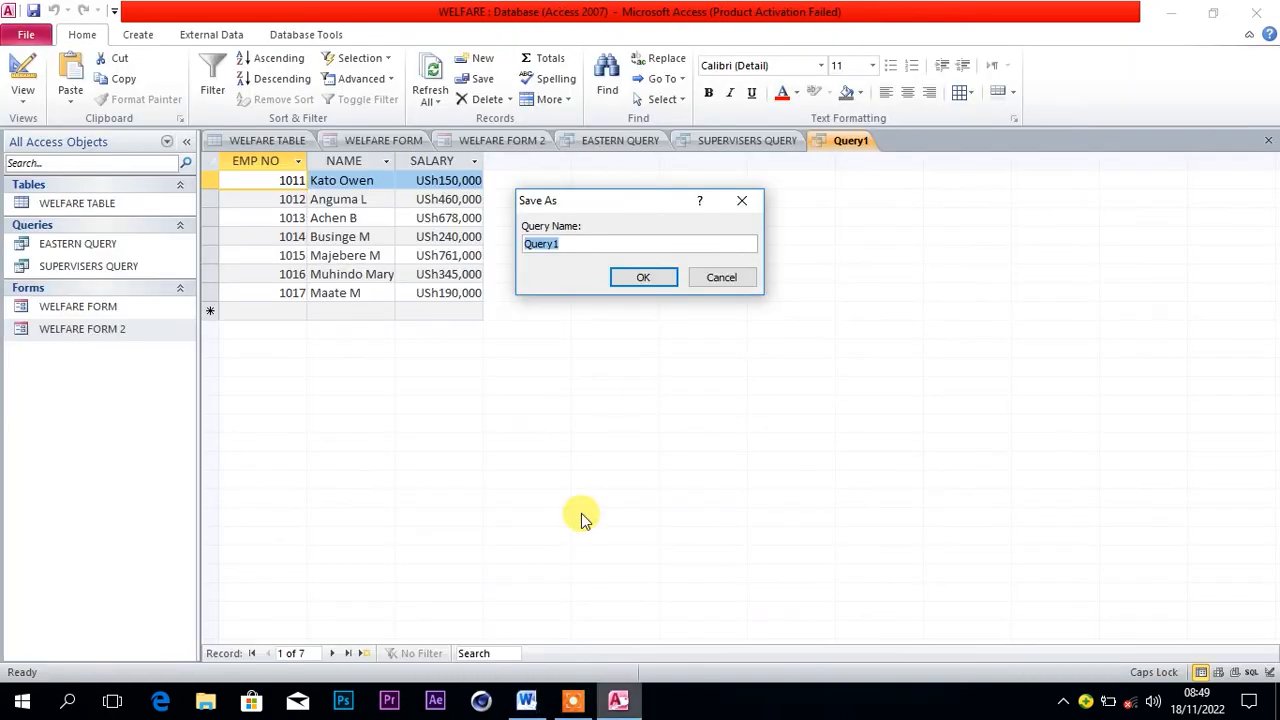
left_click(648, 278)
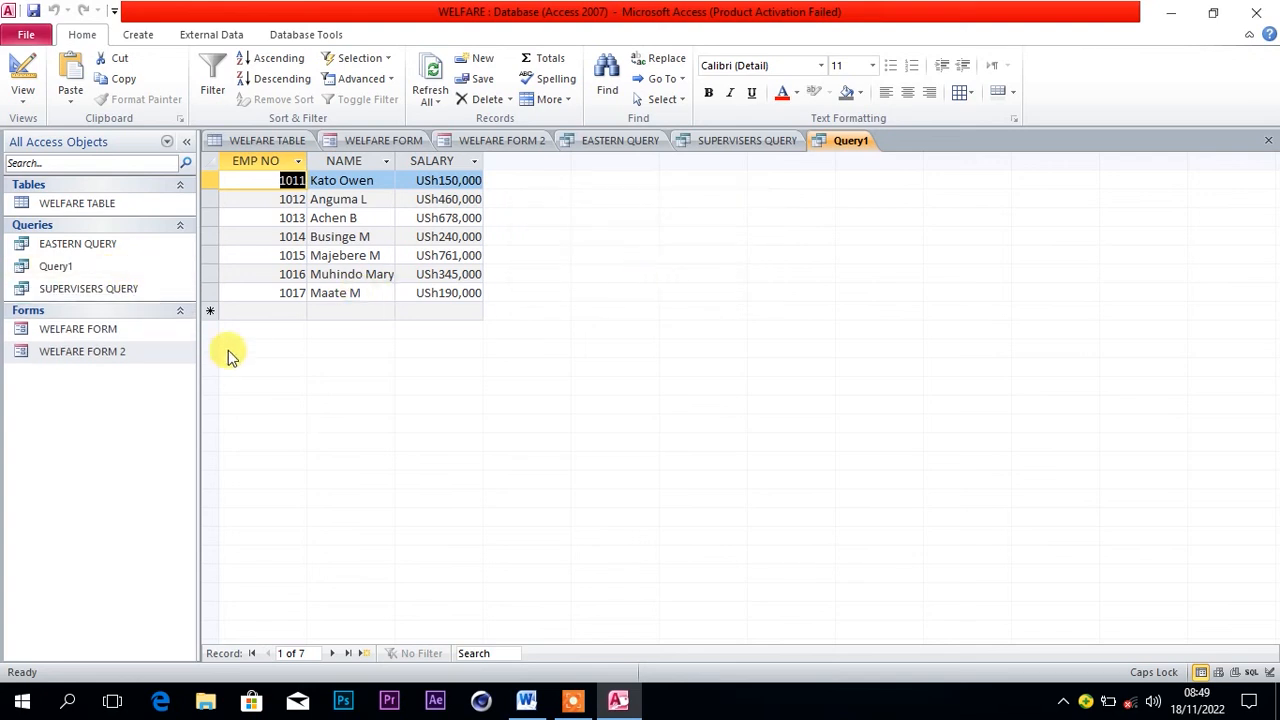
Read requirement (g) in the Word document and start another design query in Access with WELFARE TABLE as its source.
left_click(527, 703)
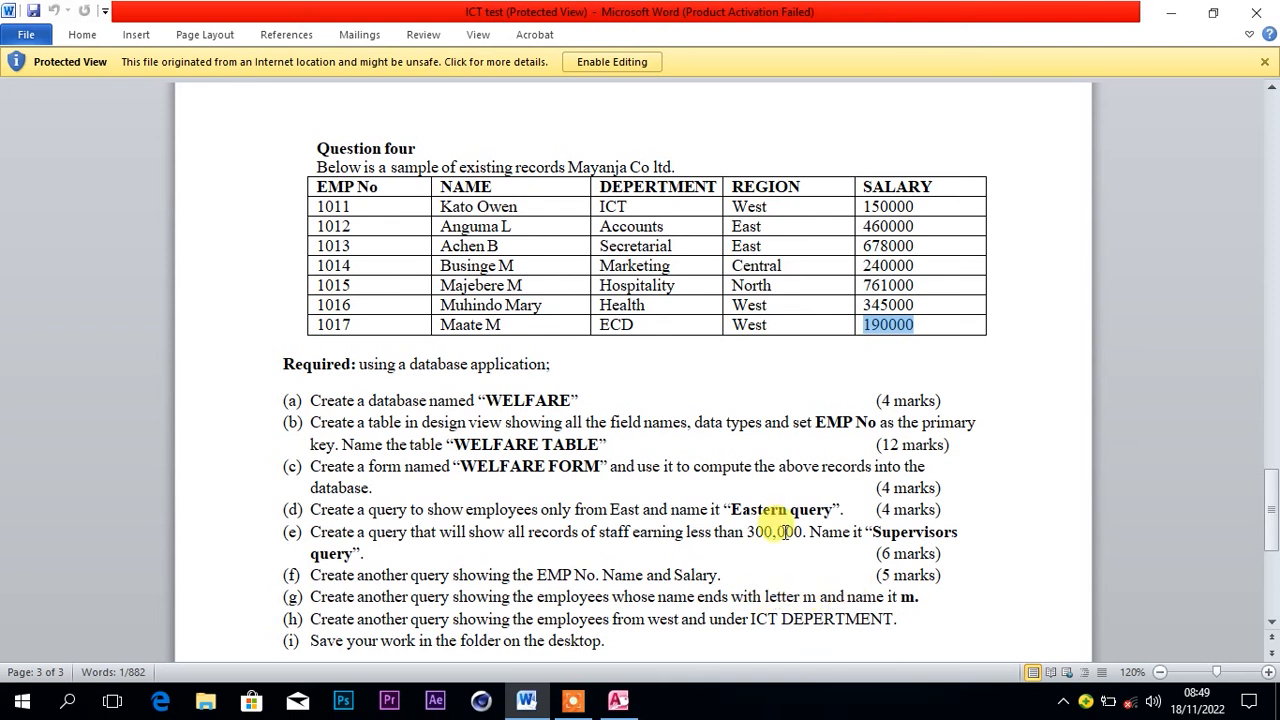
left_click(1170, 12)
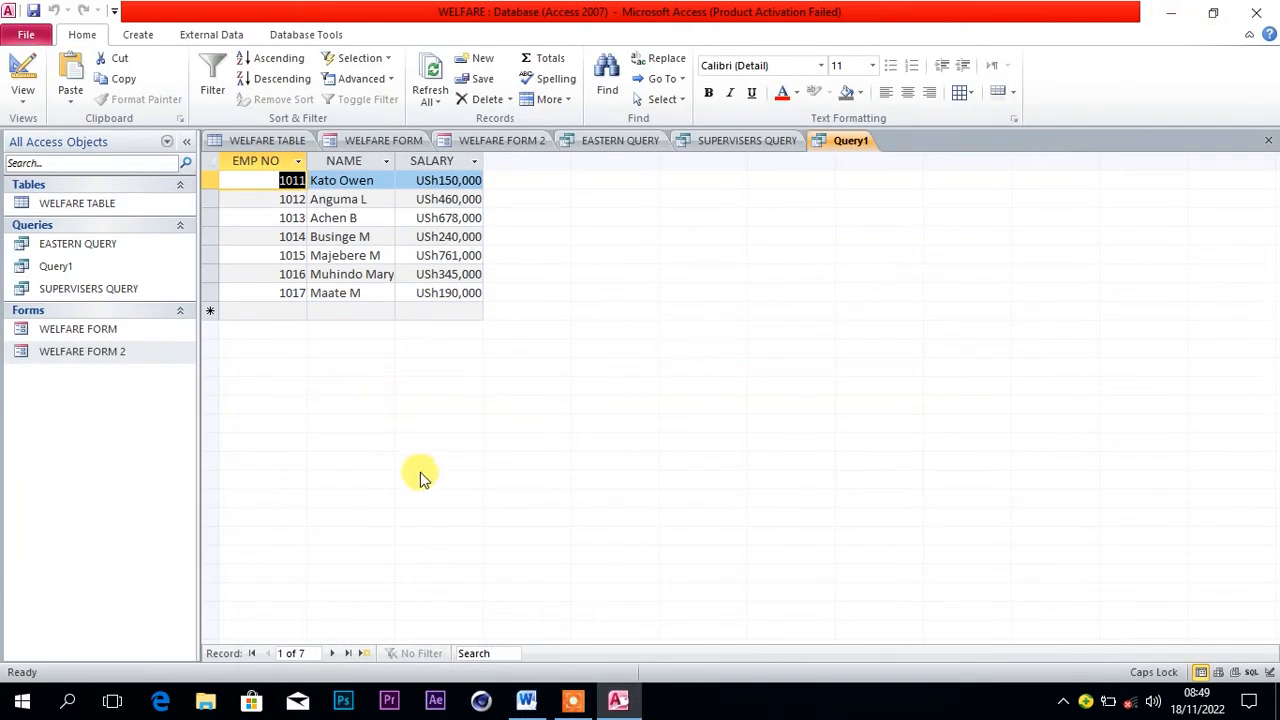
left_click(138, 34)
left_click(274, 88)
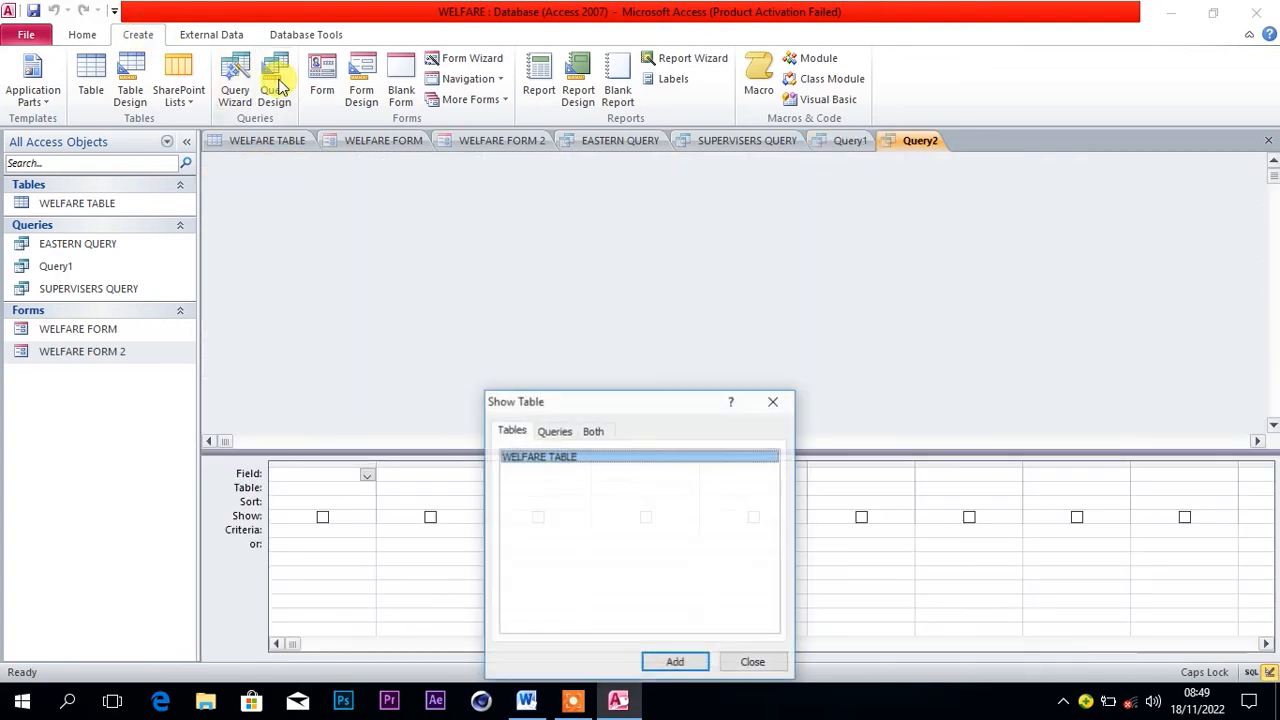
left_click(668, 662)
left_click(752, 663)
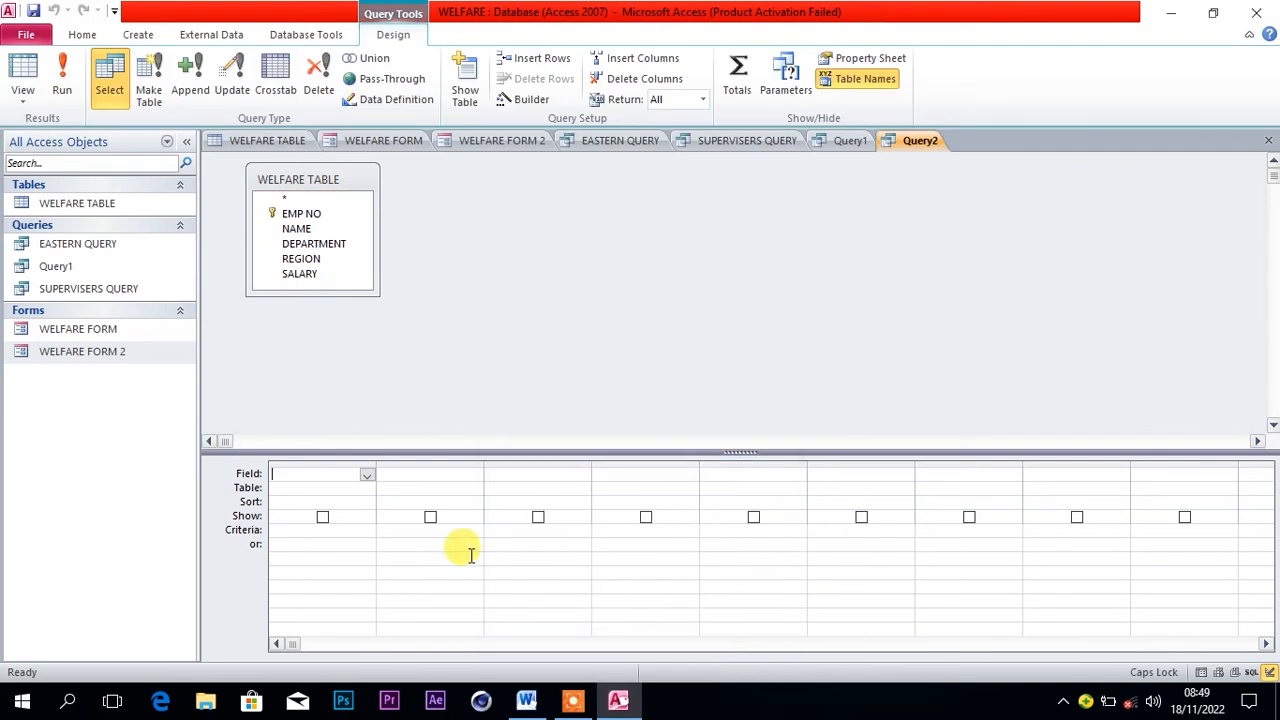
Set EMP NO, NAME and DEPARTMENT as the first three fields of the new query's grid.
left_click(367, 475)
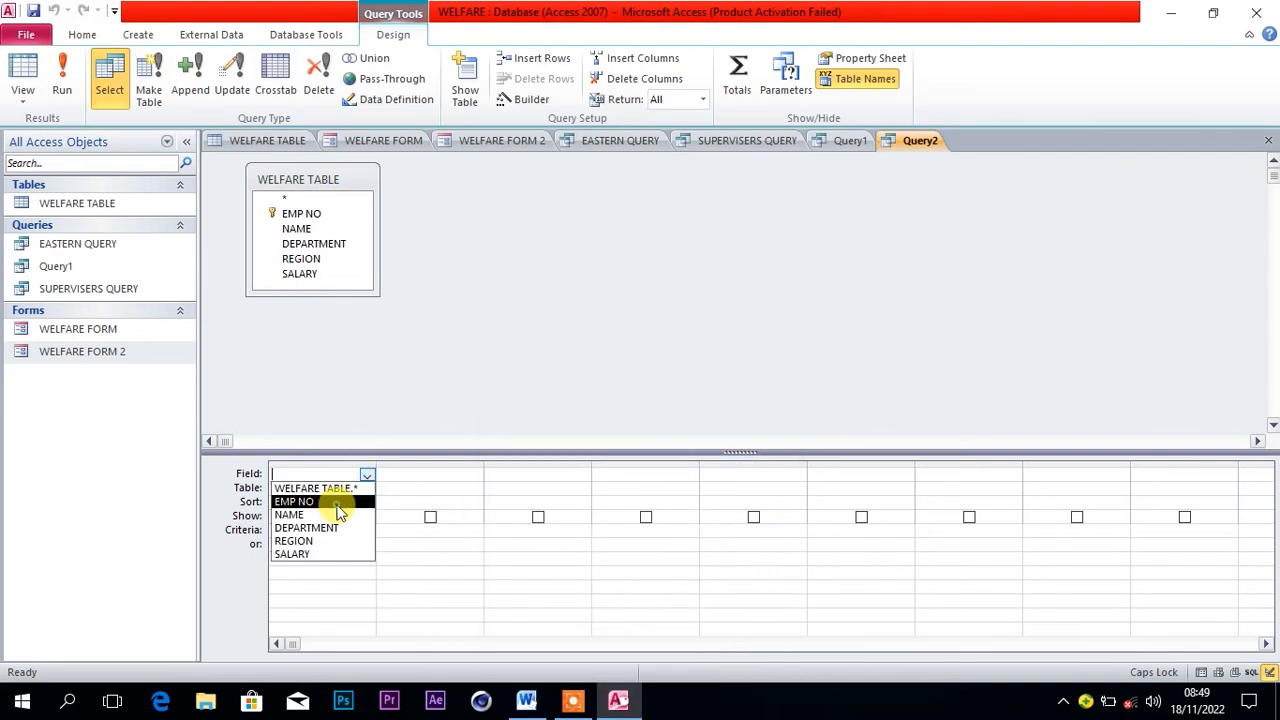
left_click(330, 501)
left_click(453, 475)
left_click(474, 476)
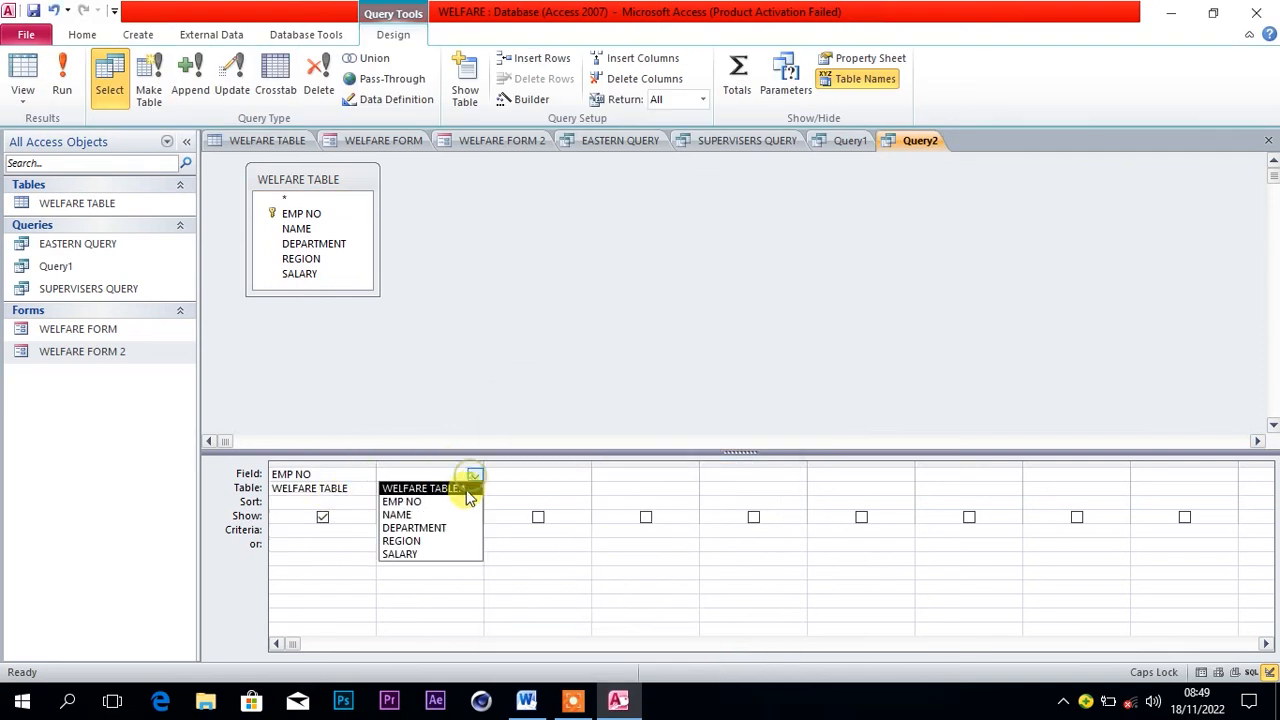
left_click(449, 519)
left_click(546, 473)
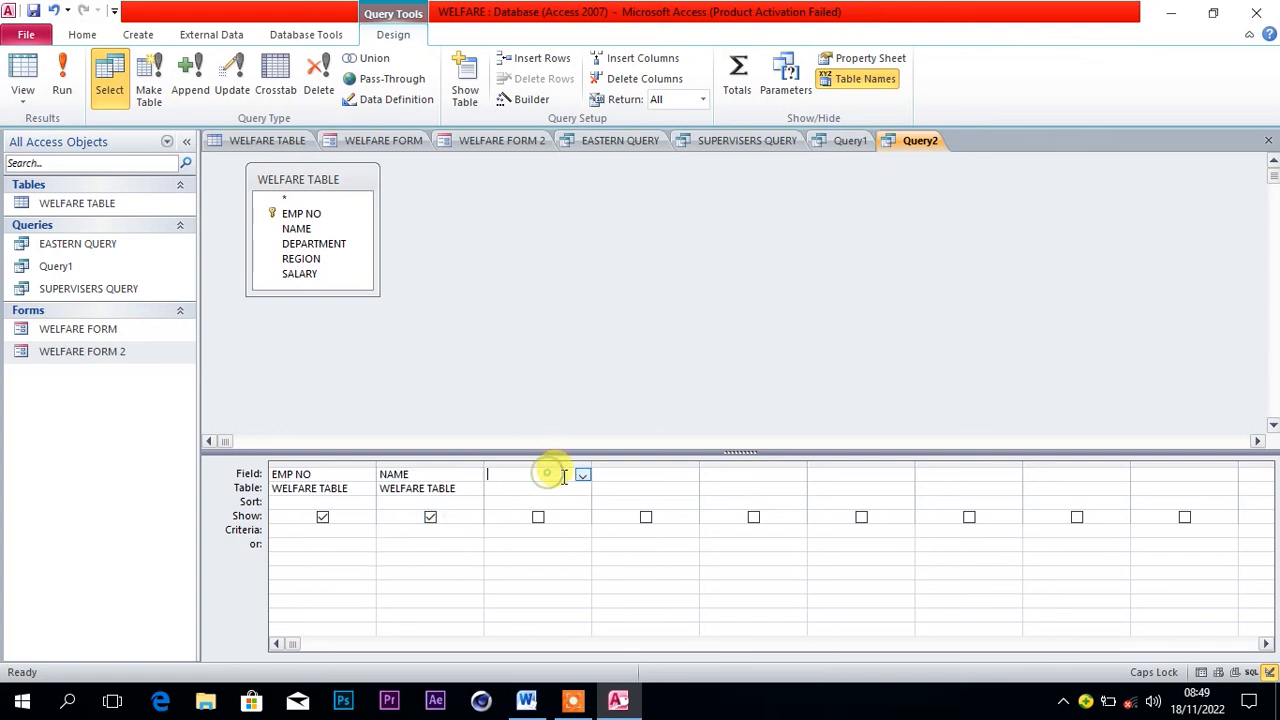
left_click(582, 476)
left_click(556, 526)
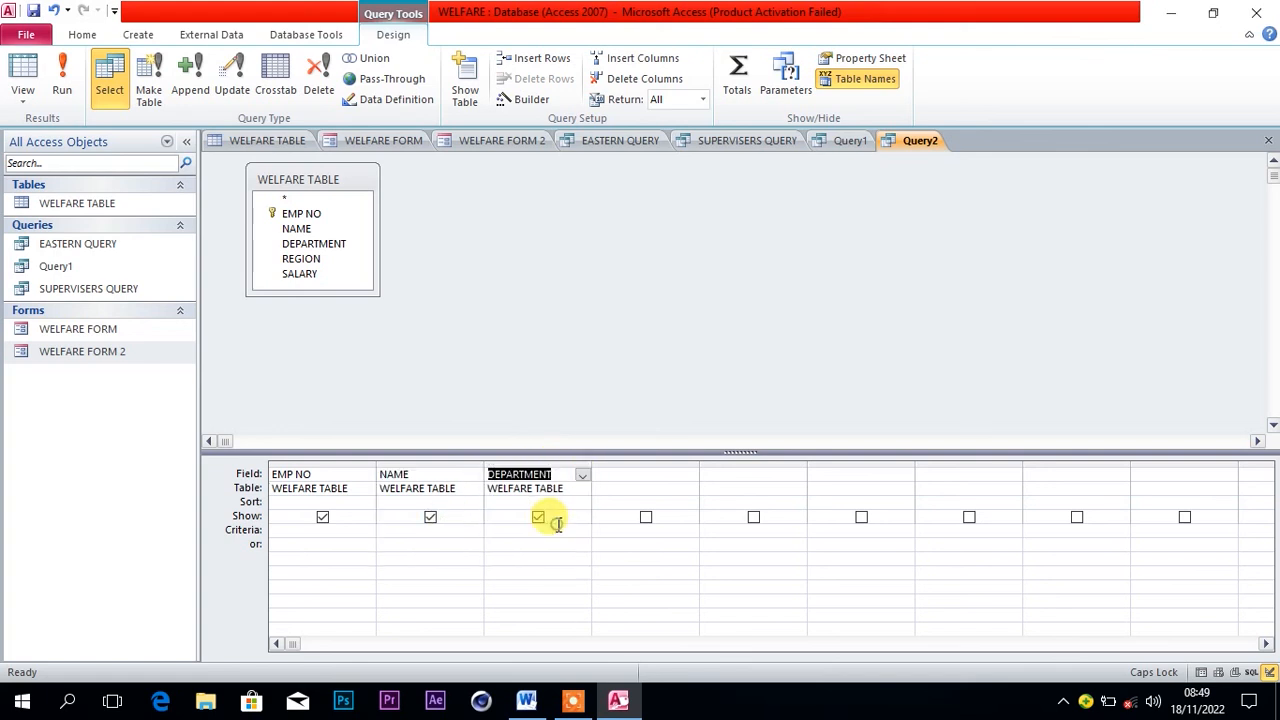
Add REGION and SALARY as the fourth and fifth fields of the new query's grid.
left_click(666, 475)
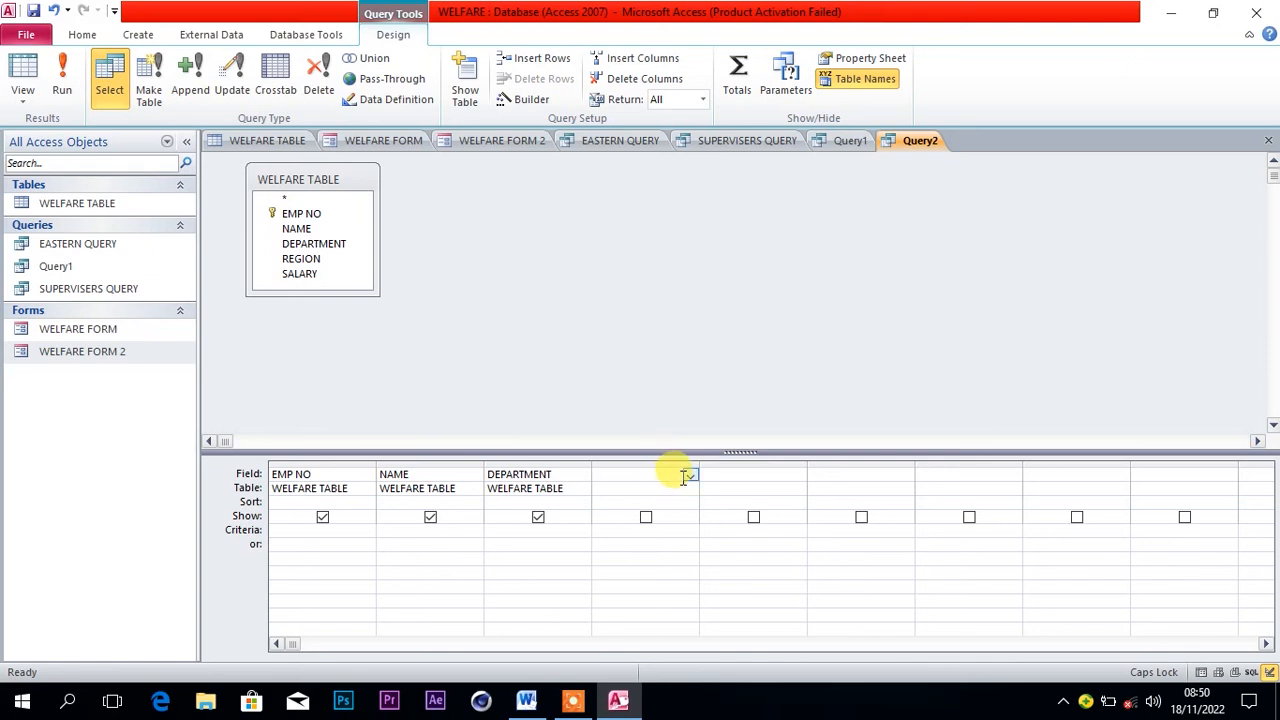
left_click(690, 475)
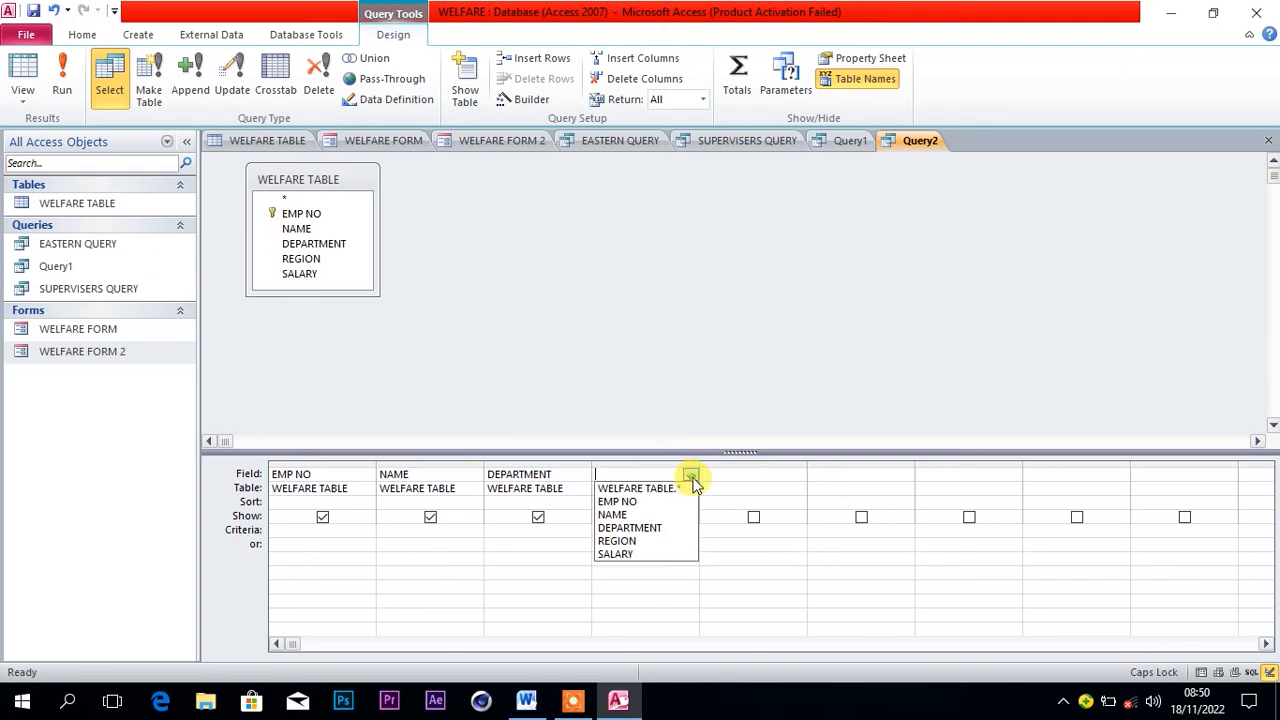
left_click(652, 540)
left_click(750, 474)
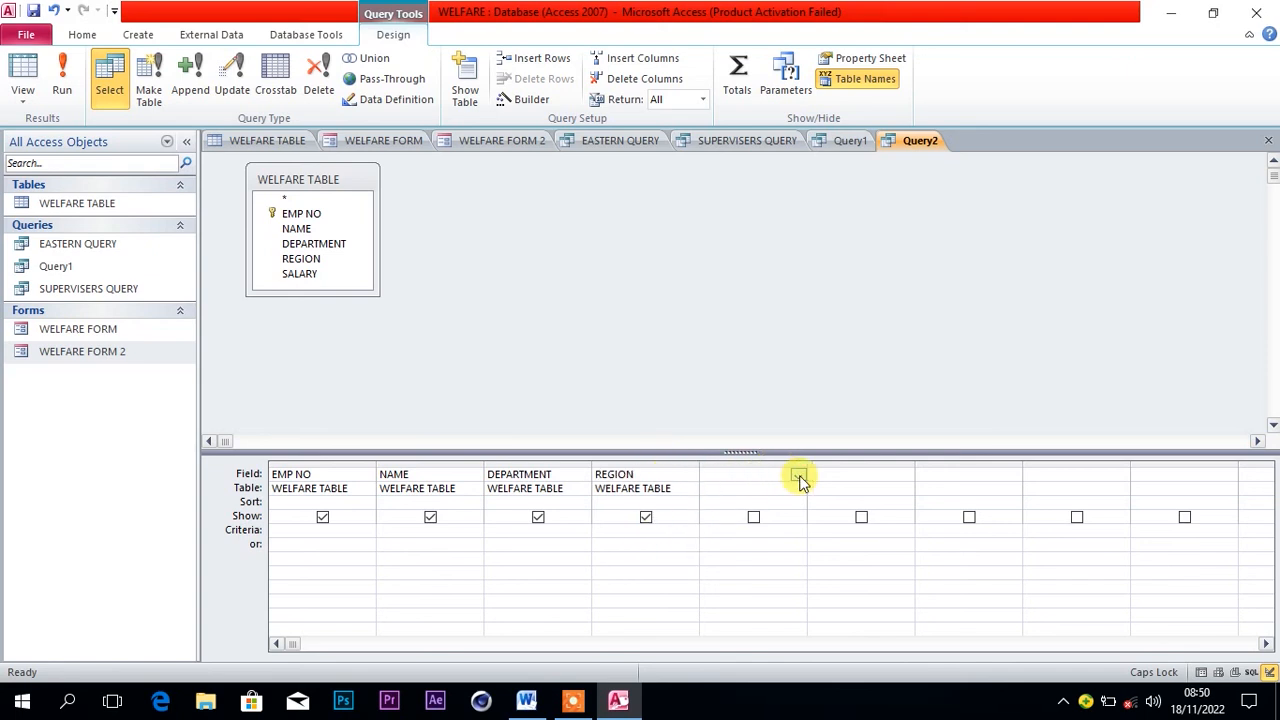
left_click(797, 475)
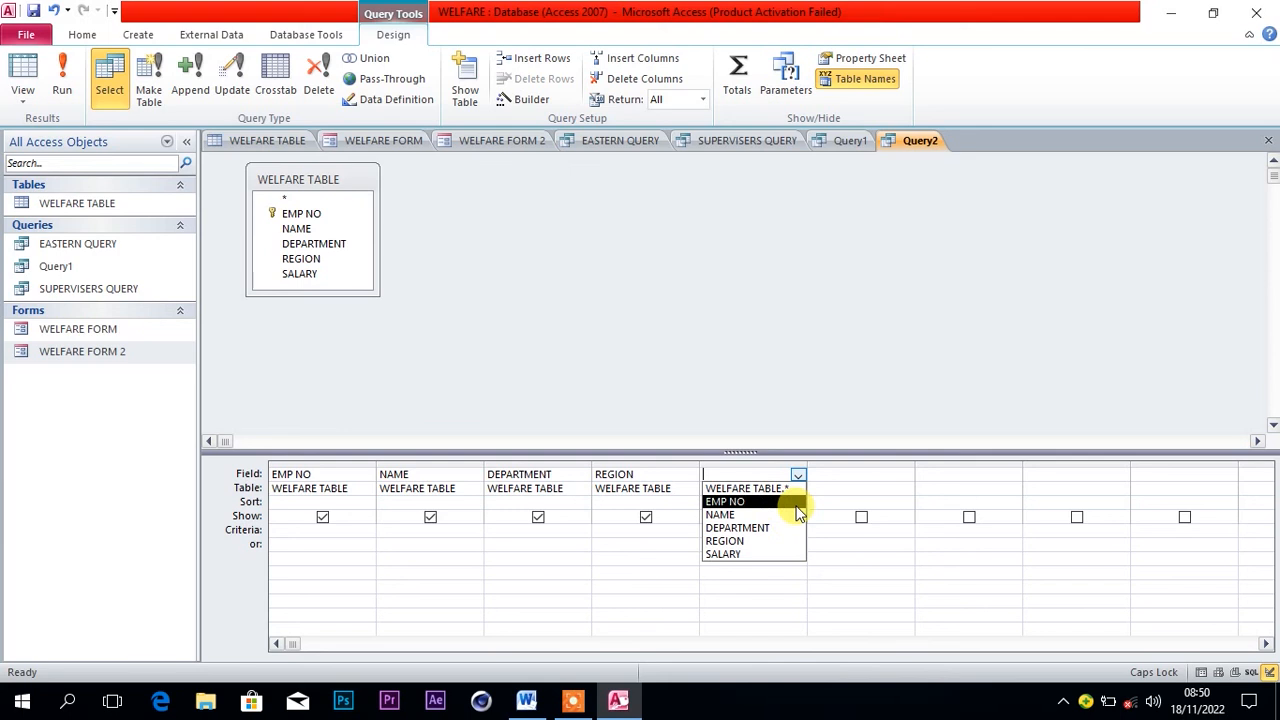
left_click(772, 553)
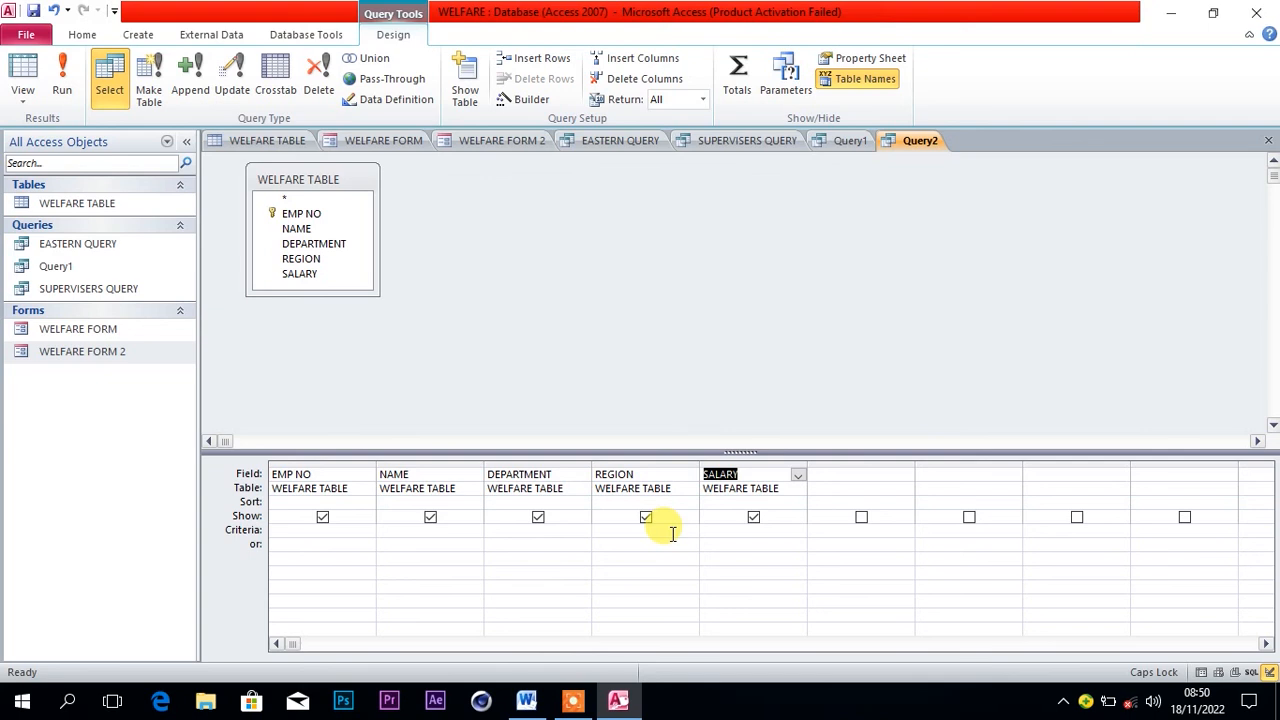
Enter the criterion LIKE "*M" for the NAME field, checking requirement (g) in the Word document.
left_click(423, 531)
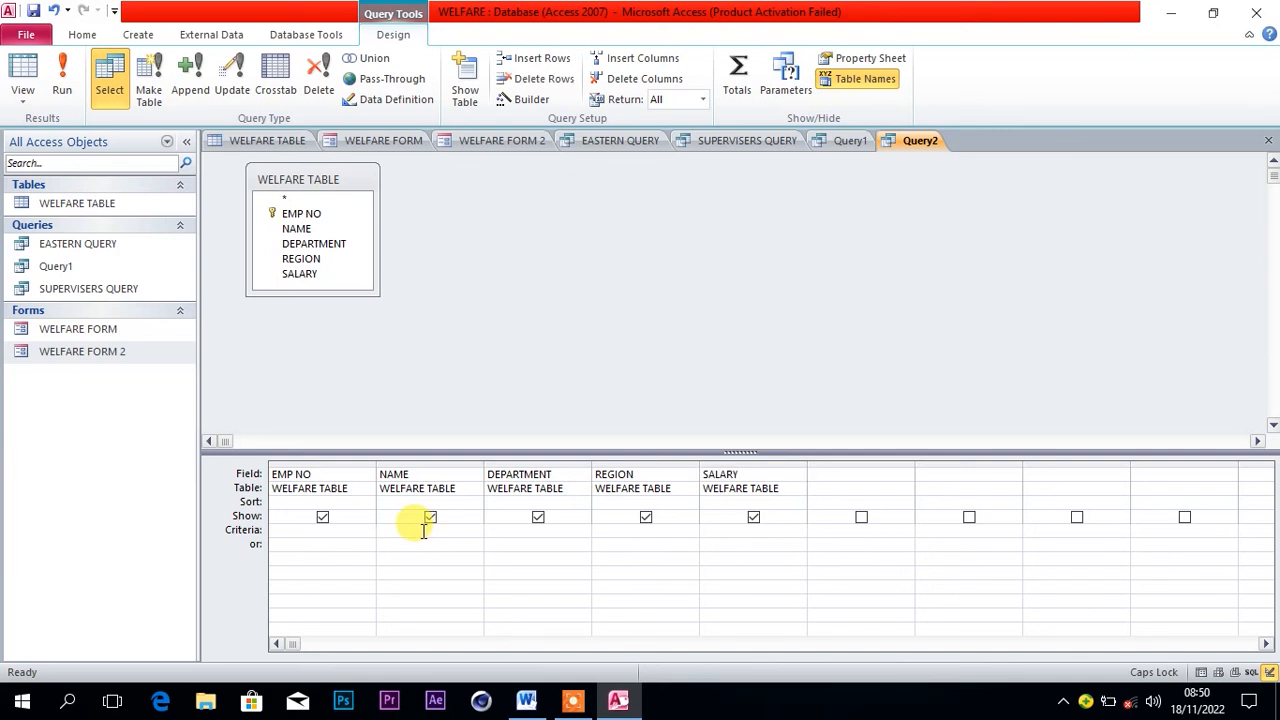
type("Li")
type("\"")
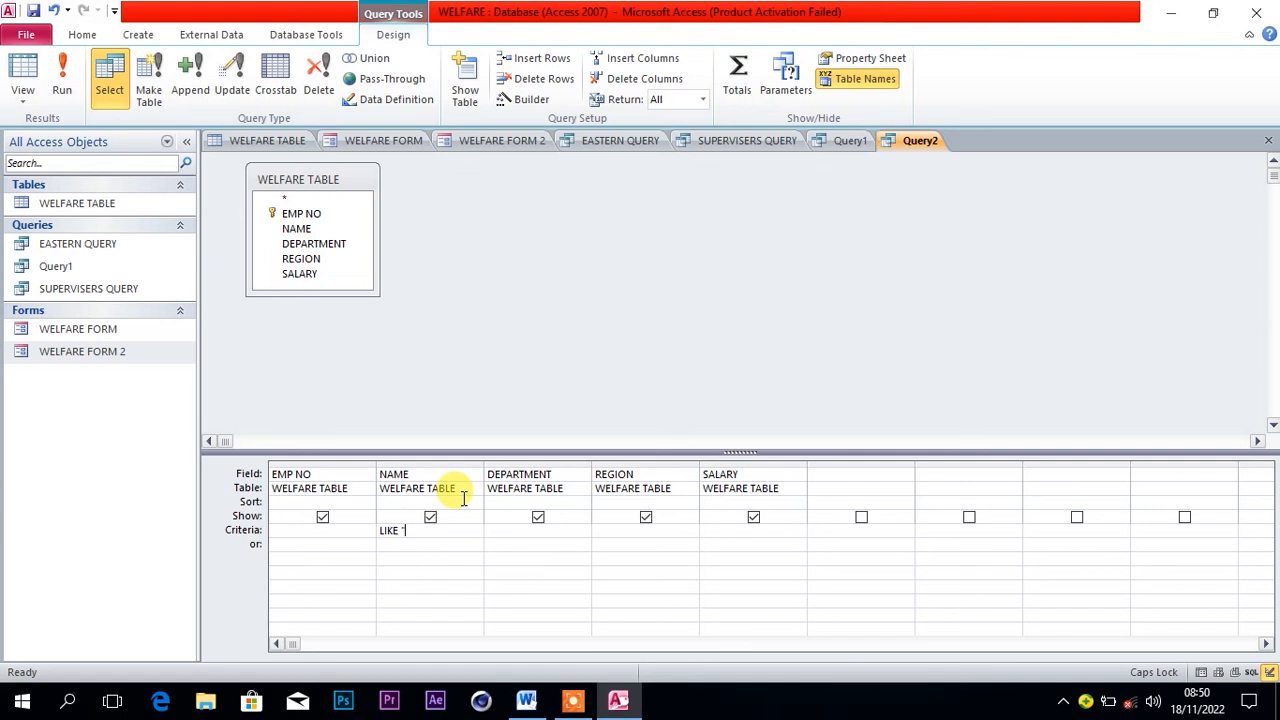
left_click(527, 700)
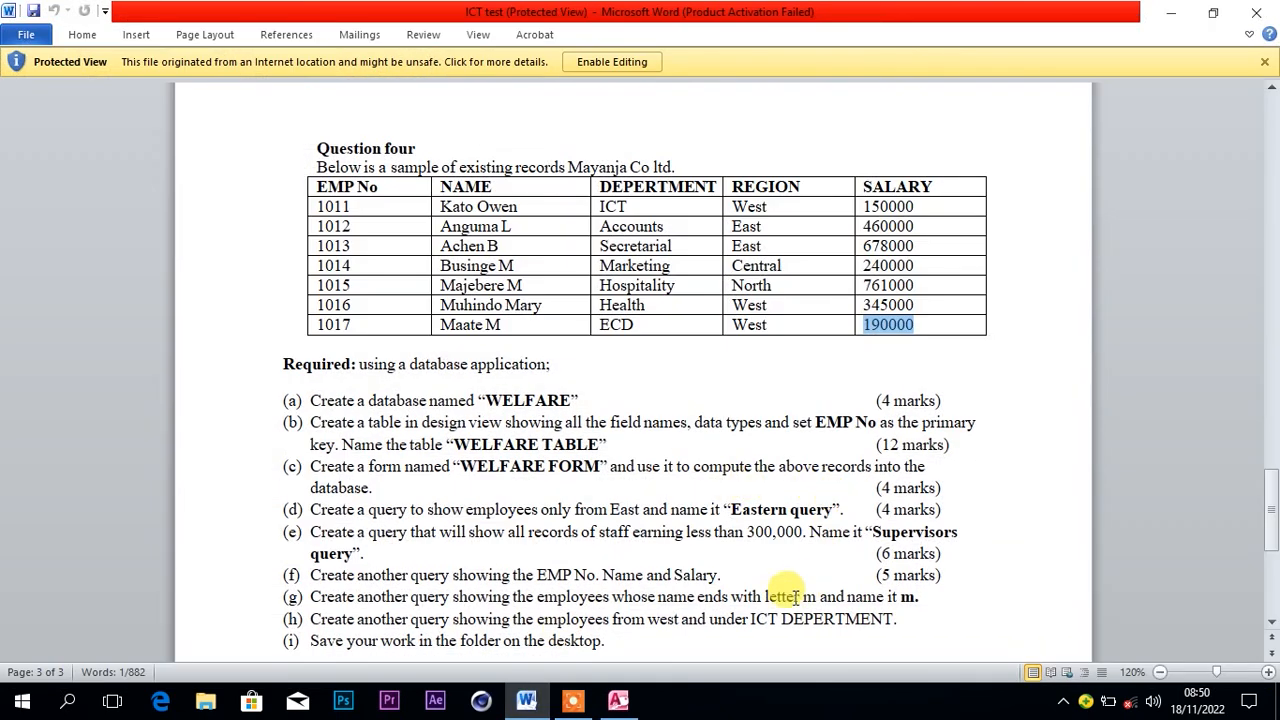
left_click(617, 700)
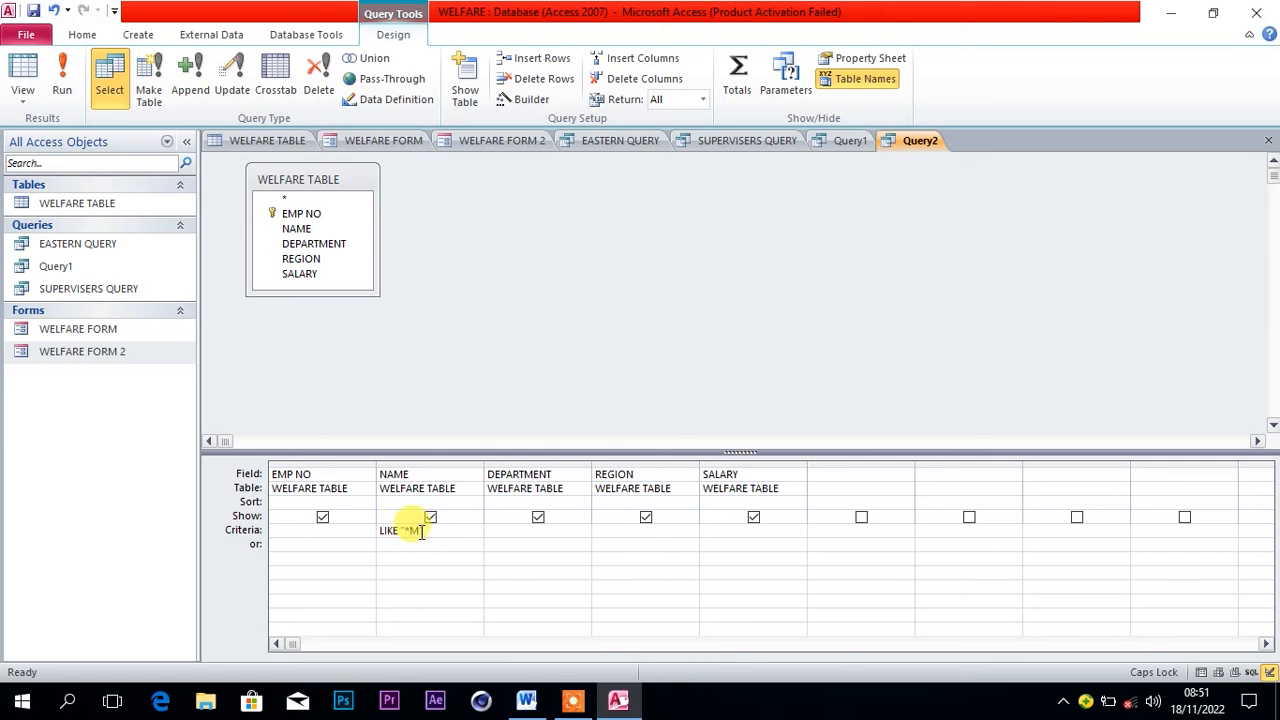
Run the query for names ending in m and save it as M.
left_click(70, 78)
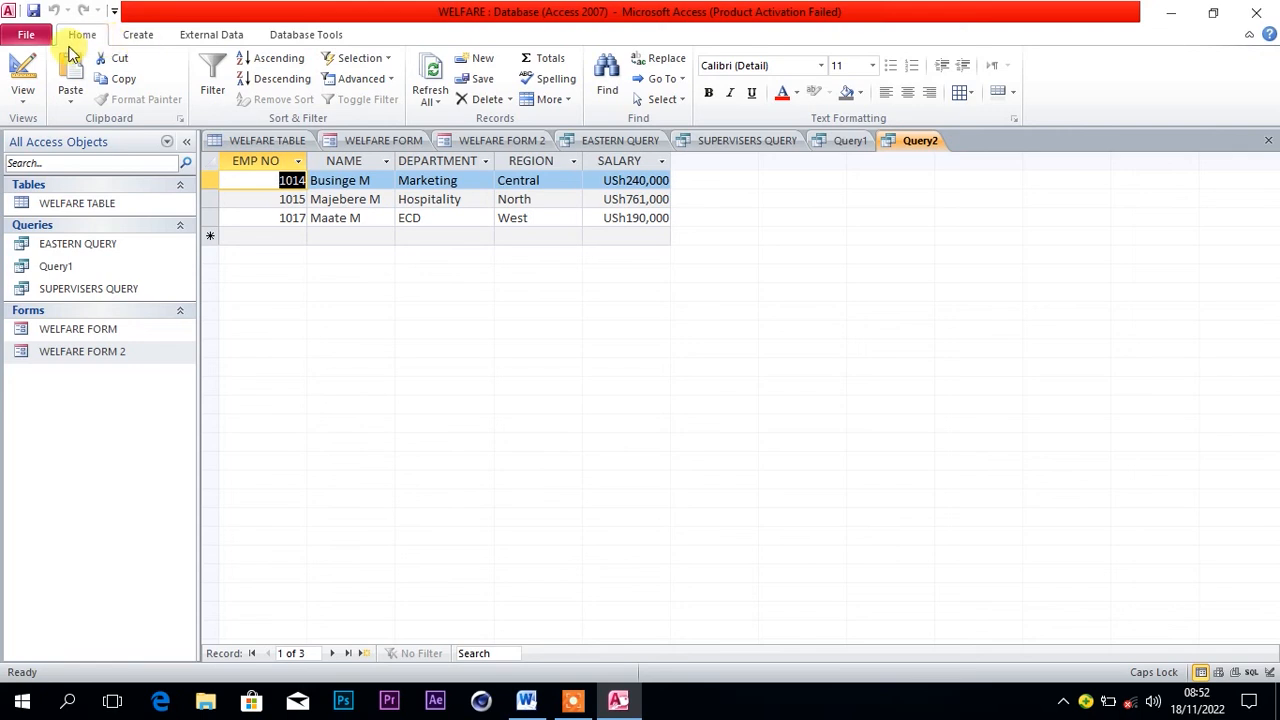
left_click(33, 38)
left_click(44, 62)
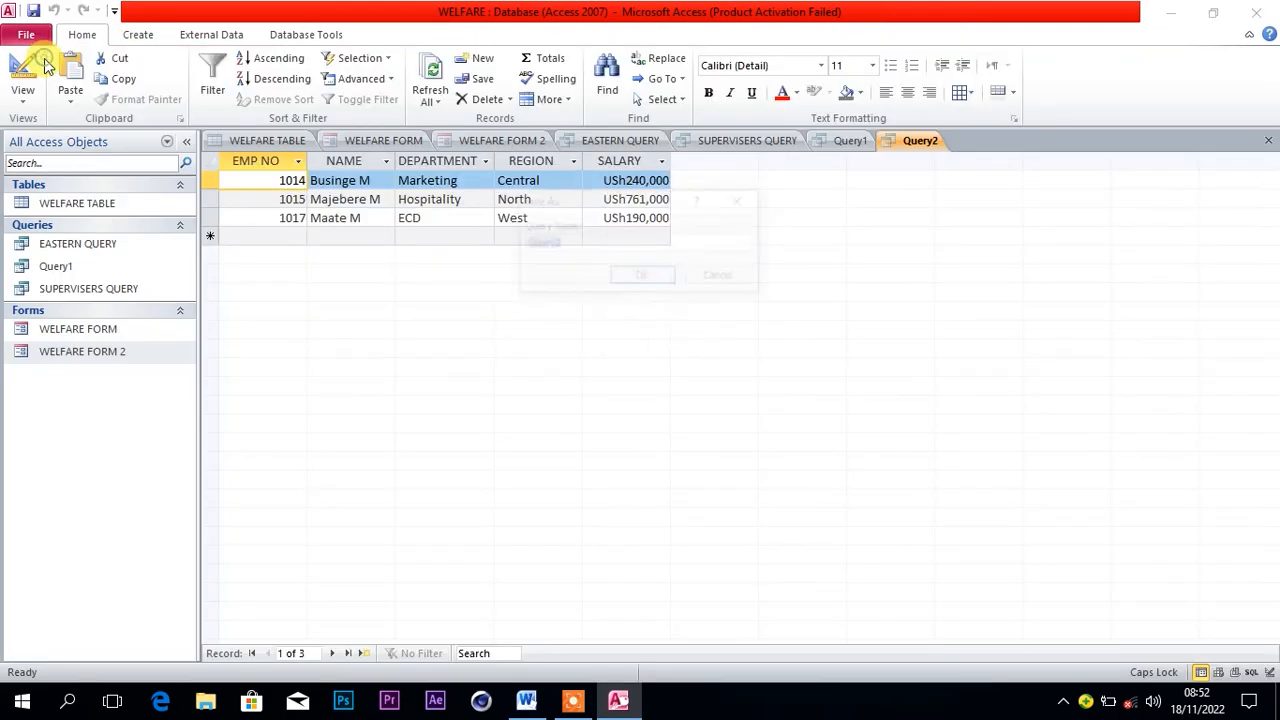
type("M")
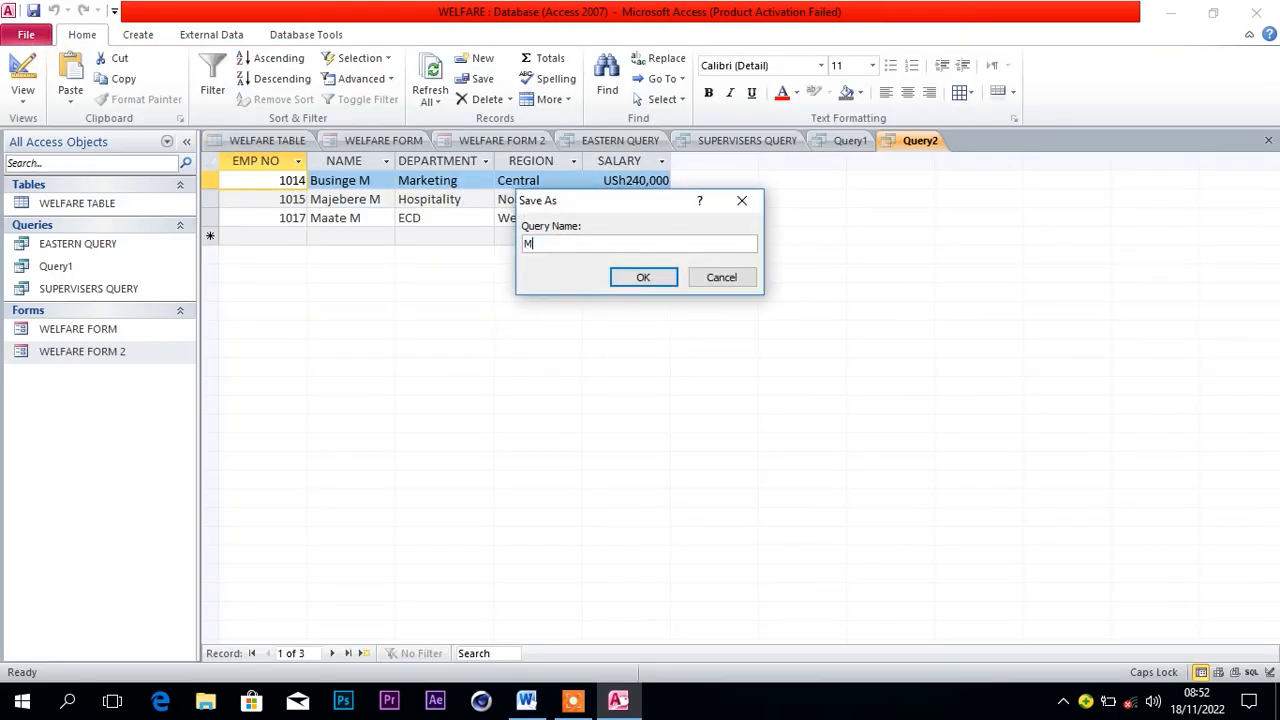
left_click(628, 281)
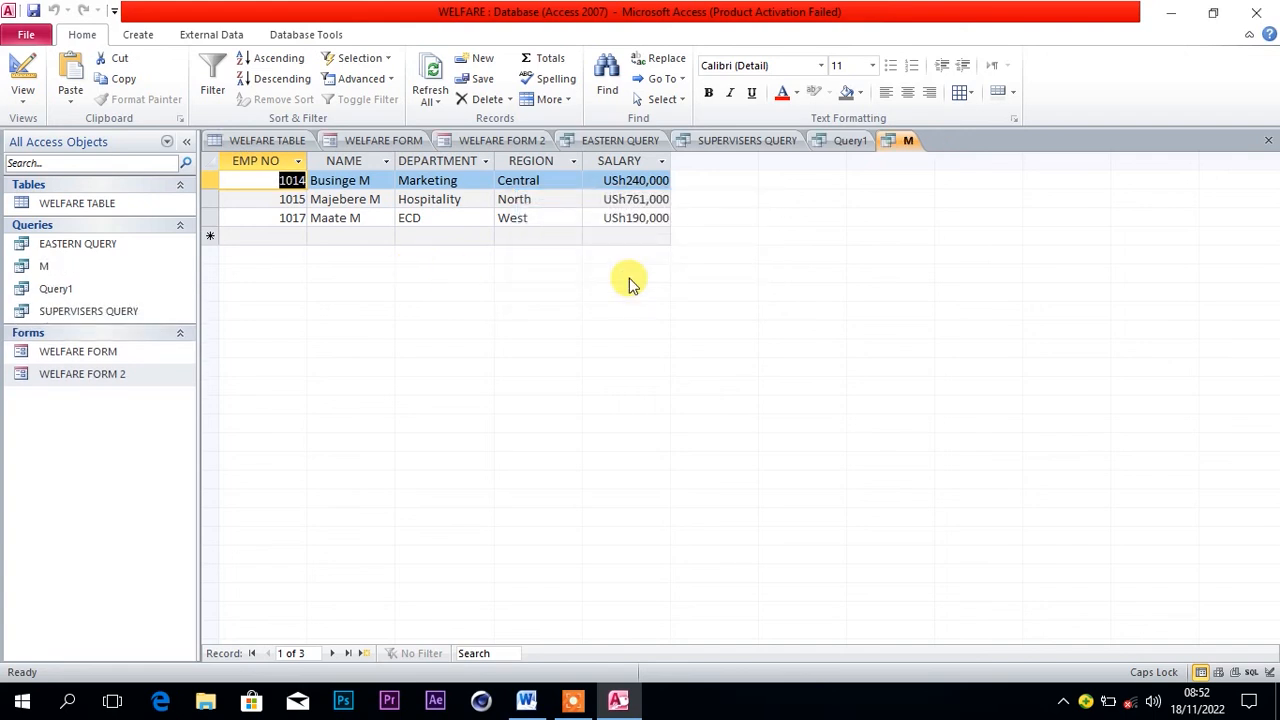
Read requirement (h) in the Word document and start a new design query in Access based on WELFARE TABLE.
left_click(527, 700)
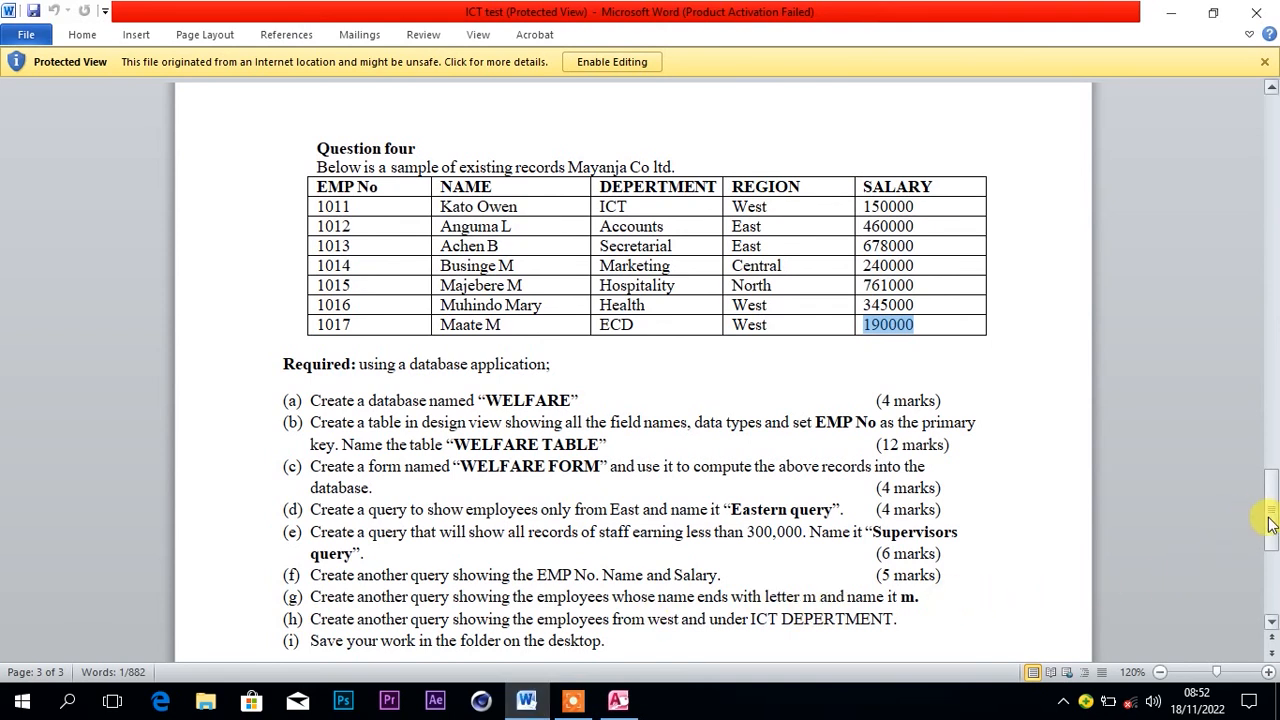
left_click_drag(1272, 522, 1273, 532)
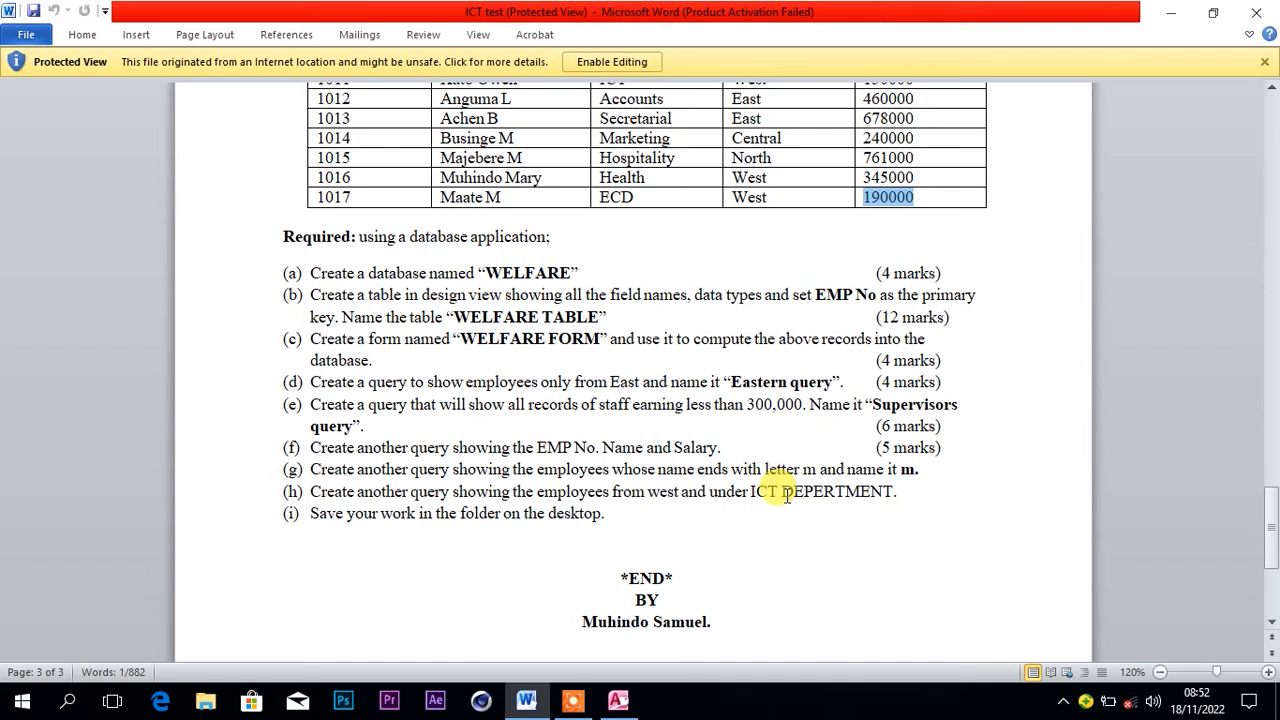
left_click(619, 702)
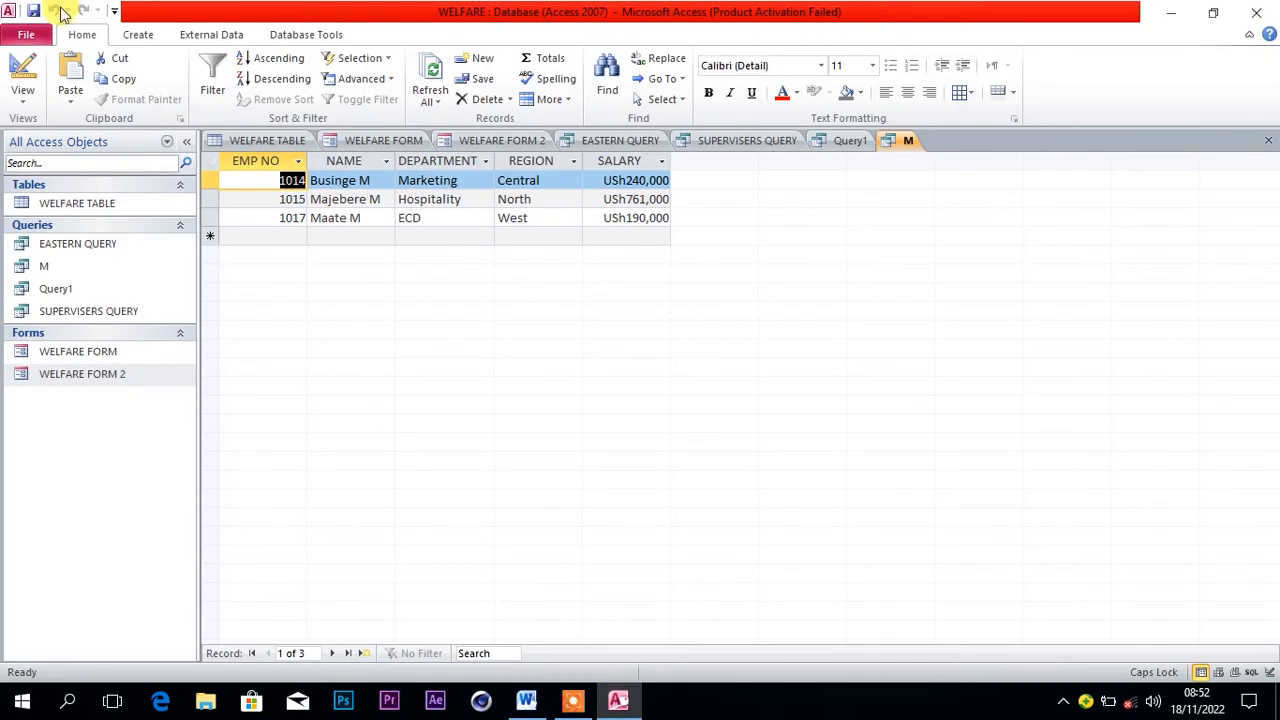
left_click(137, 36)
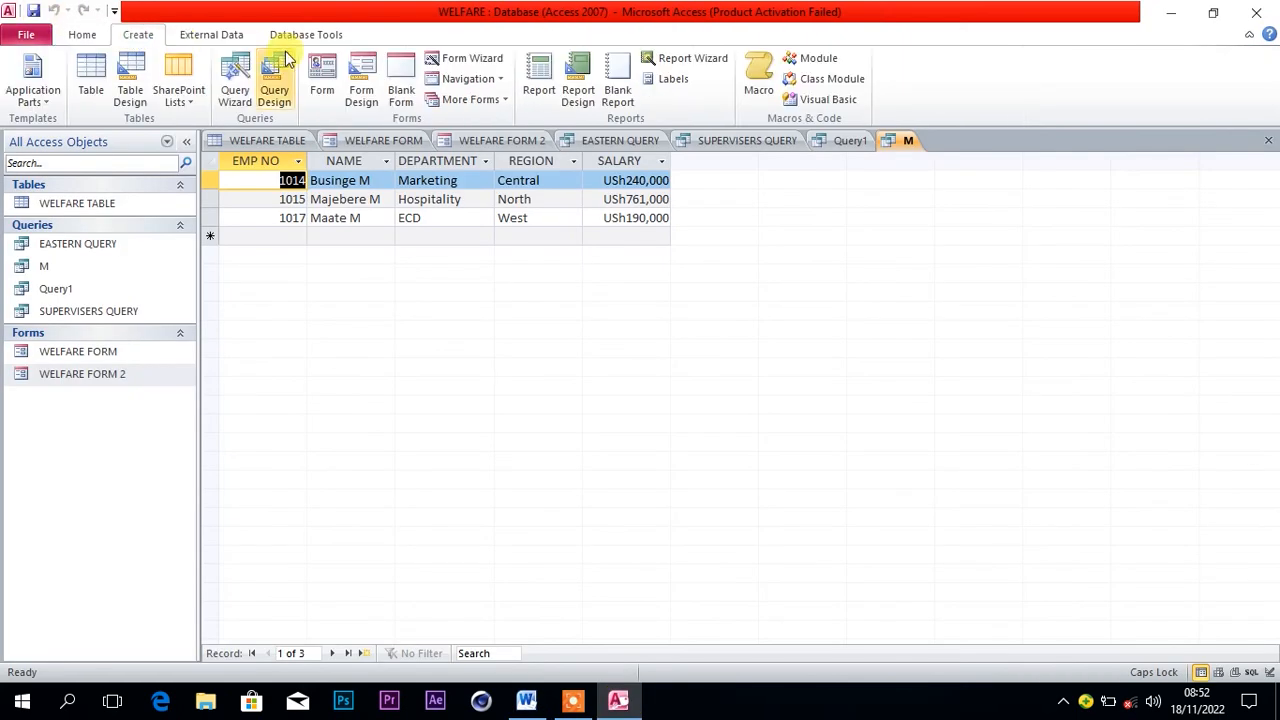
left_click(274, 90)
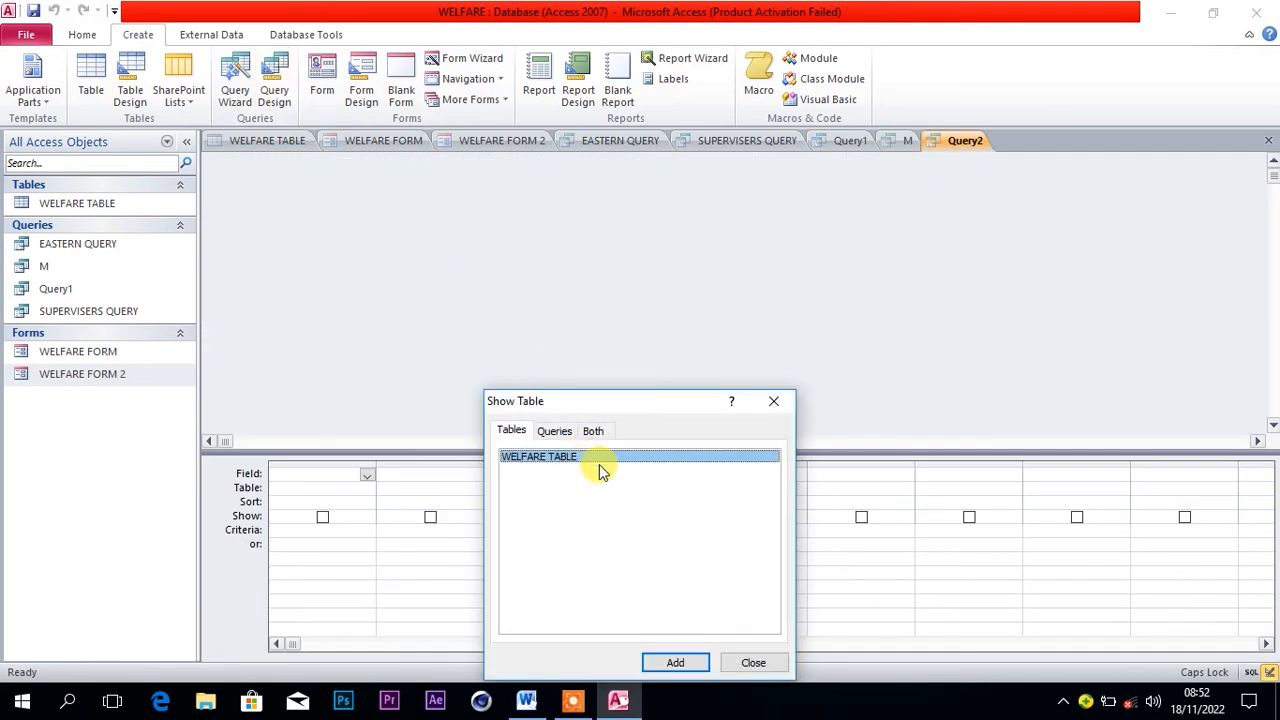
left_click(672, 662)
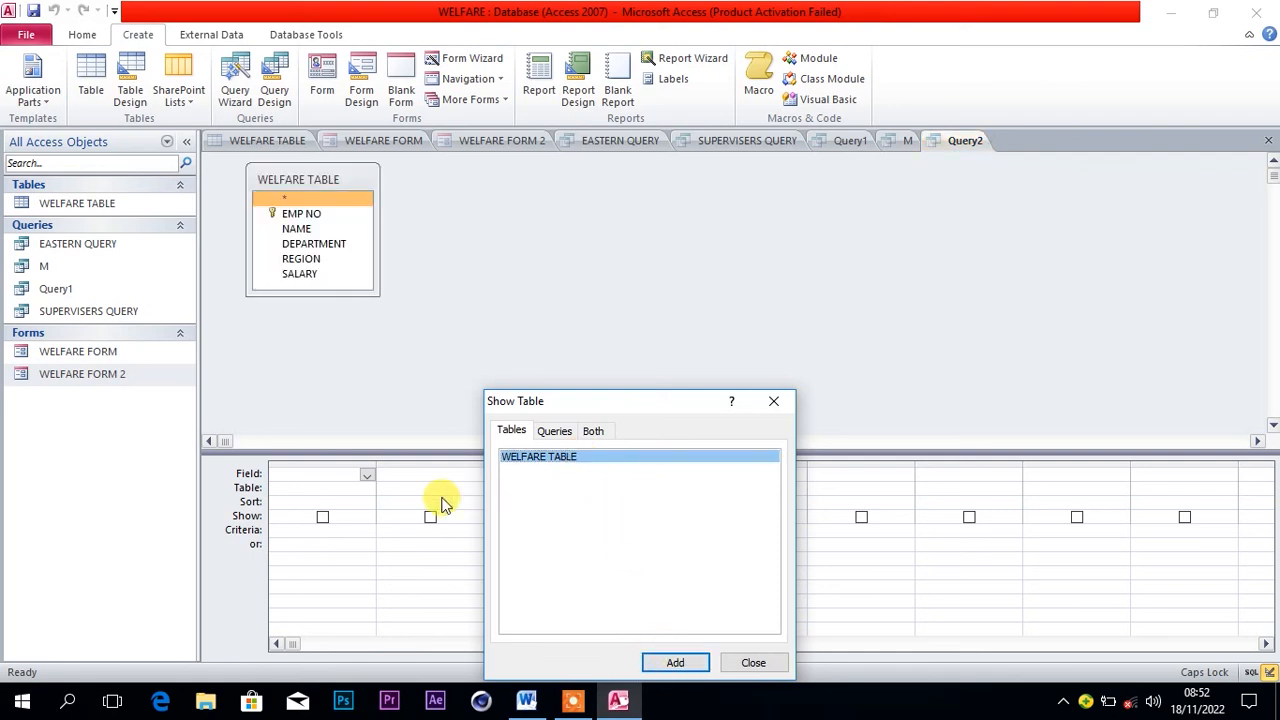
left_click(771, 401)
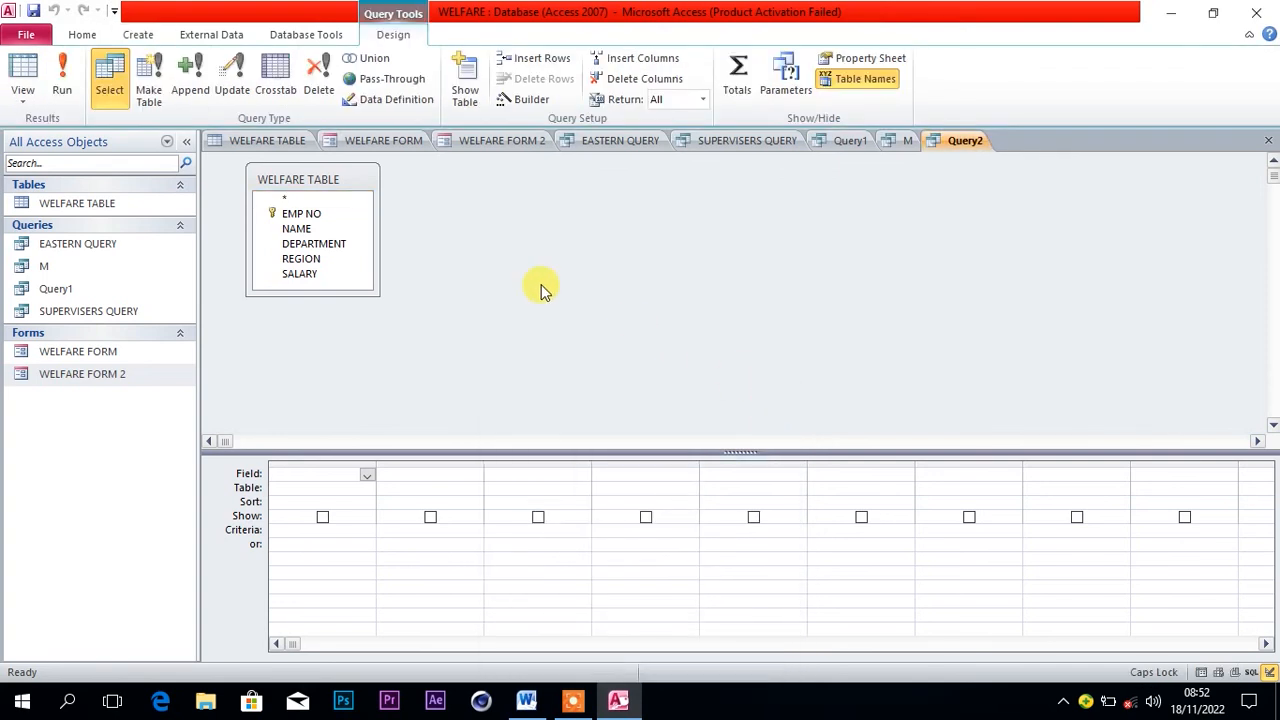
Fill the first three columns of the requirement (h) query's grid with EMP NO, NAME and DEPARTMENT.
left_click(367, 476)
left_click(360, 501)
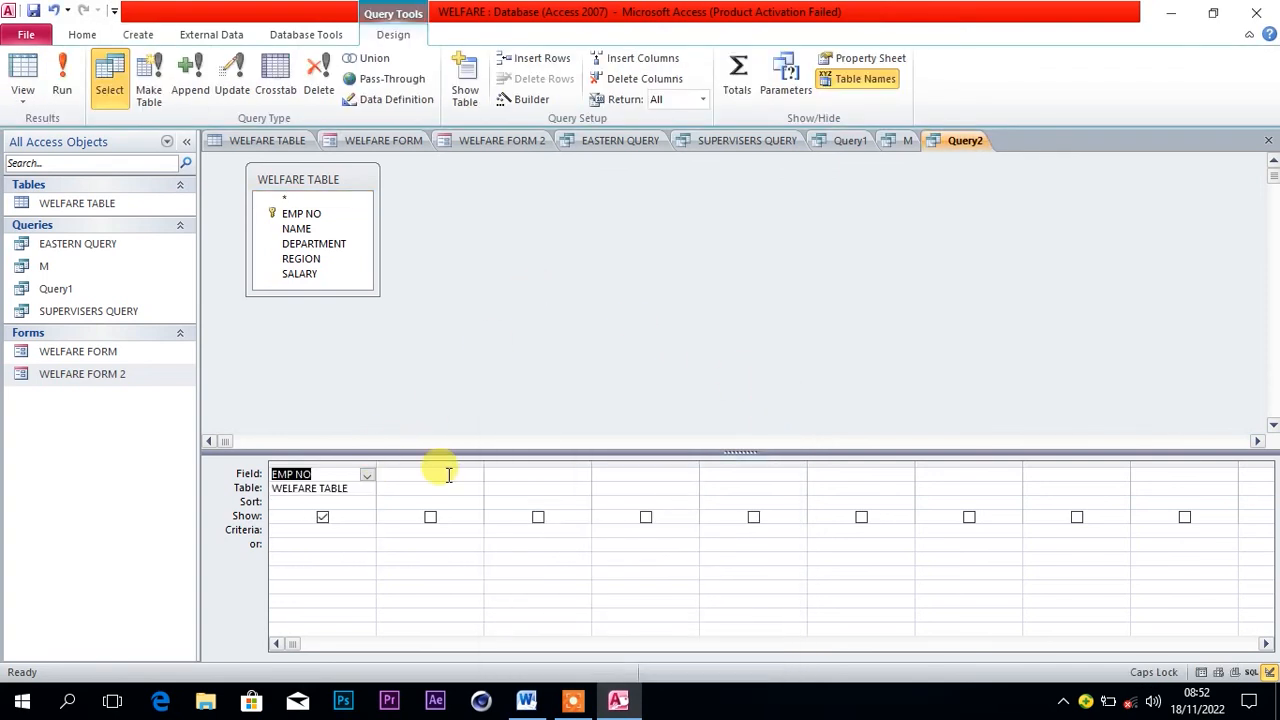
left_click(474, 476)
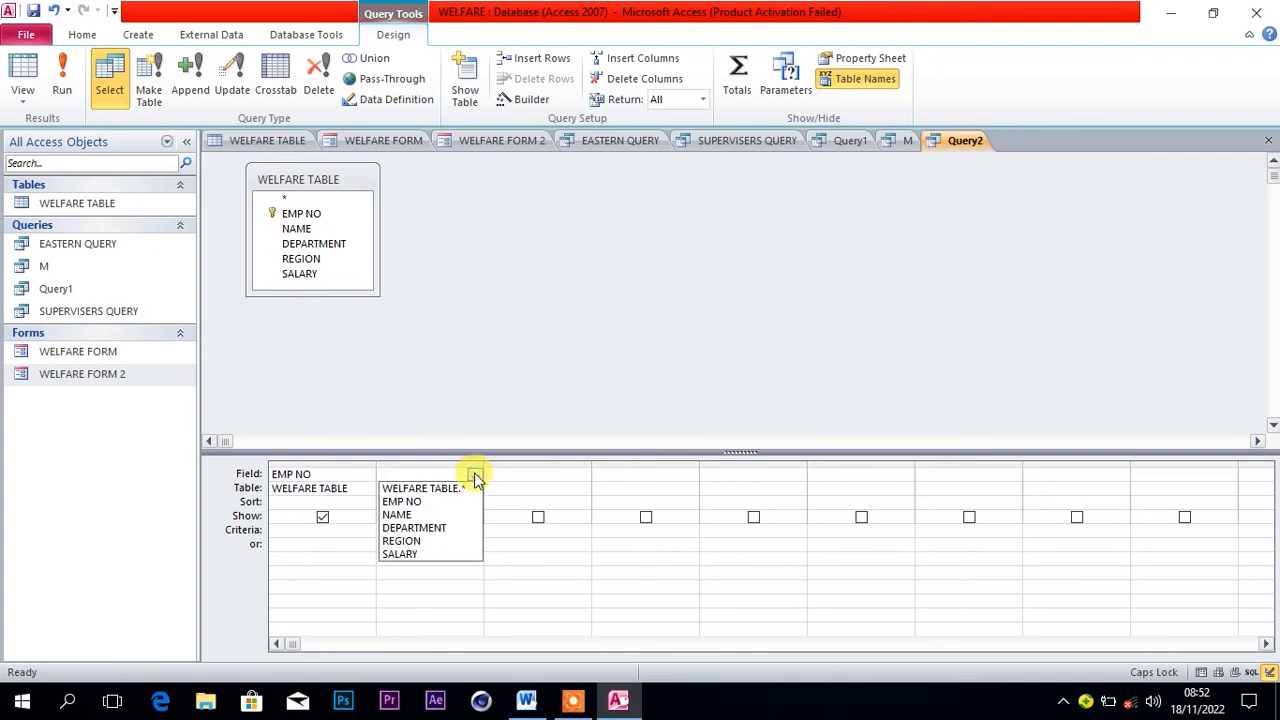
left_click(457, 515)
left_click(547, 474)
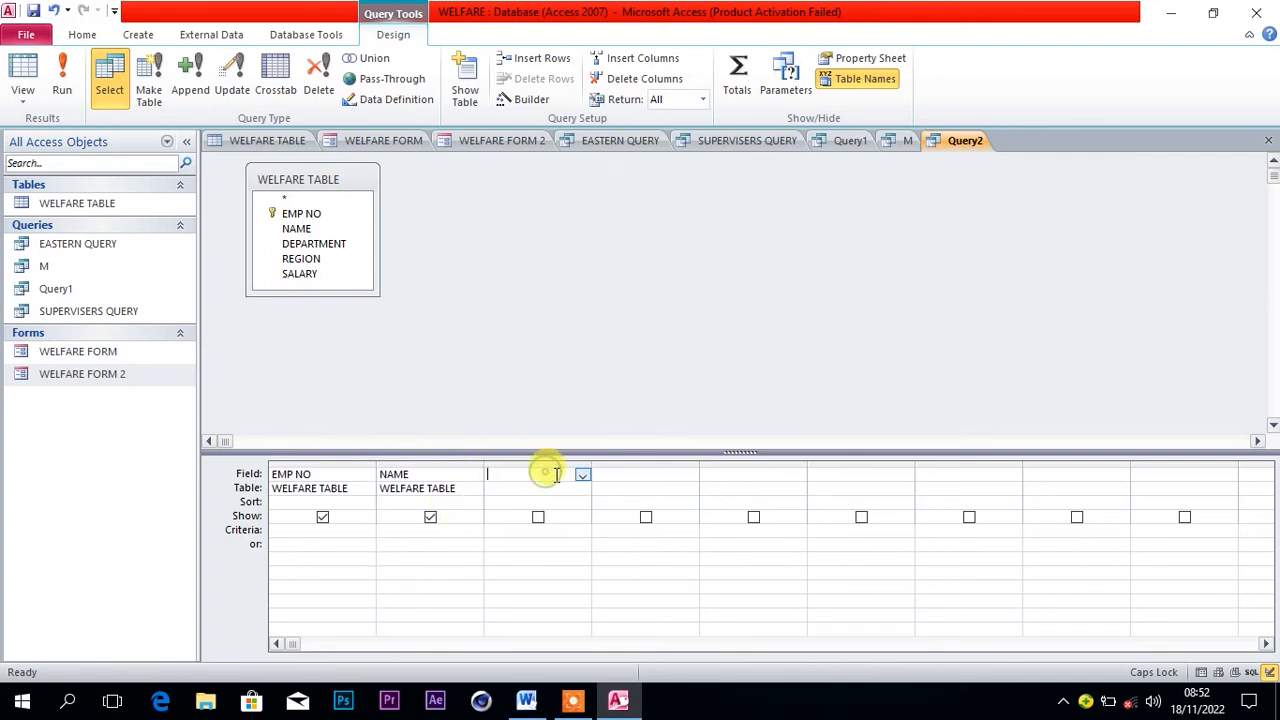
left_click(583, 475)
left_click(562, 527)
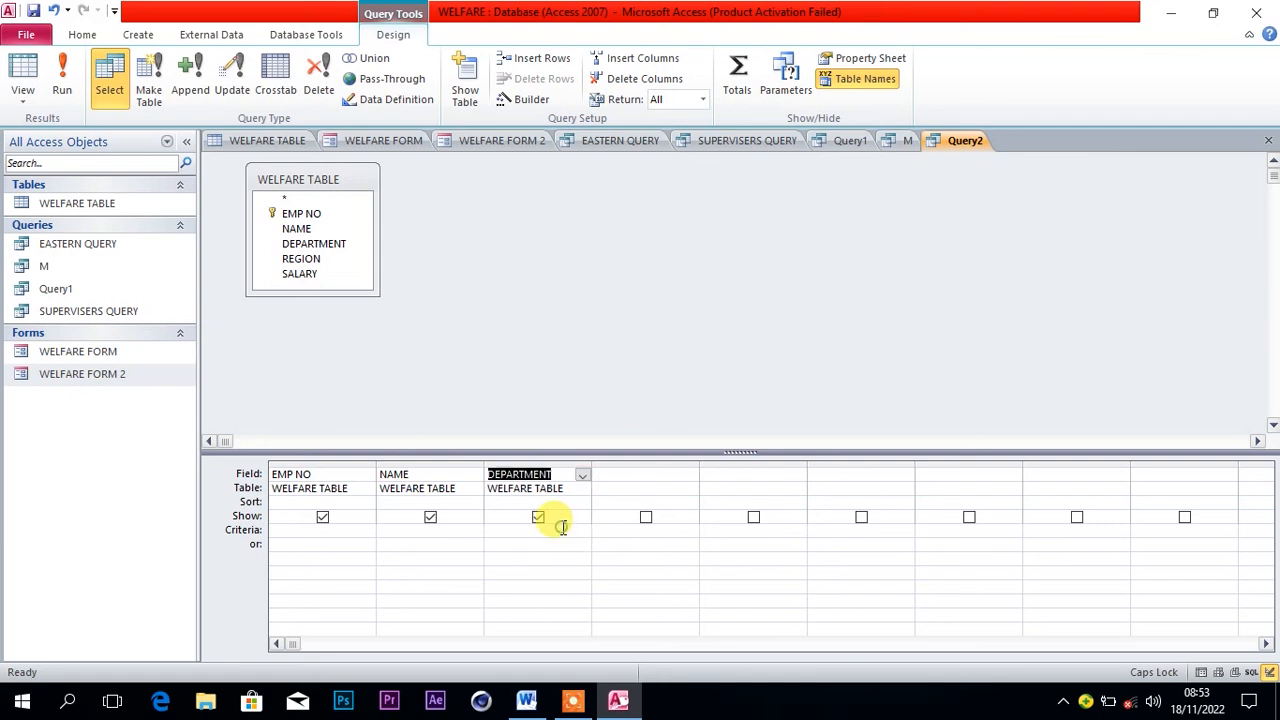
Add REGION and SALARY as the fourth and fifth fields of the requirement (h) query.
left_click(653, 476)
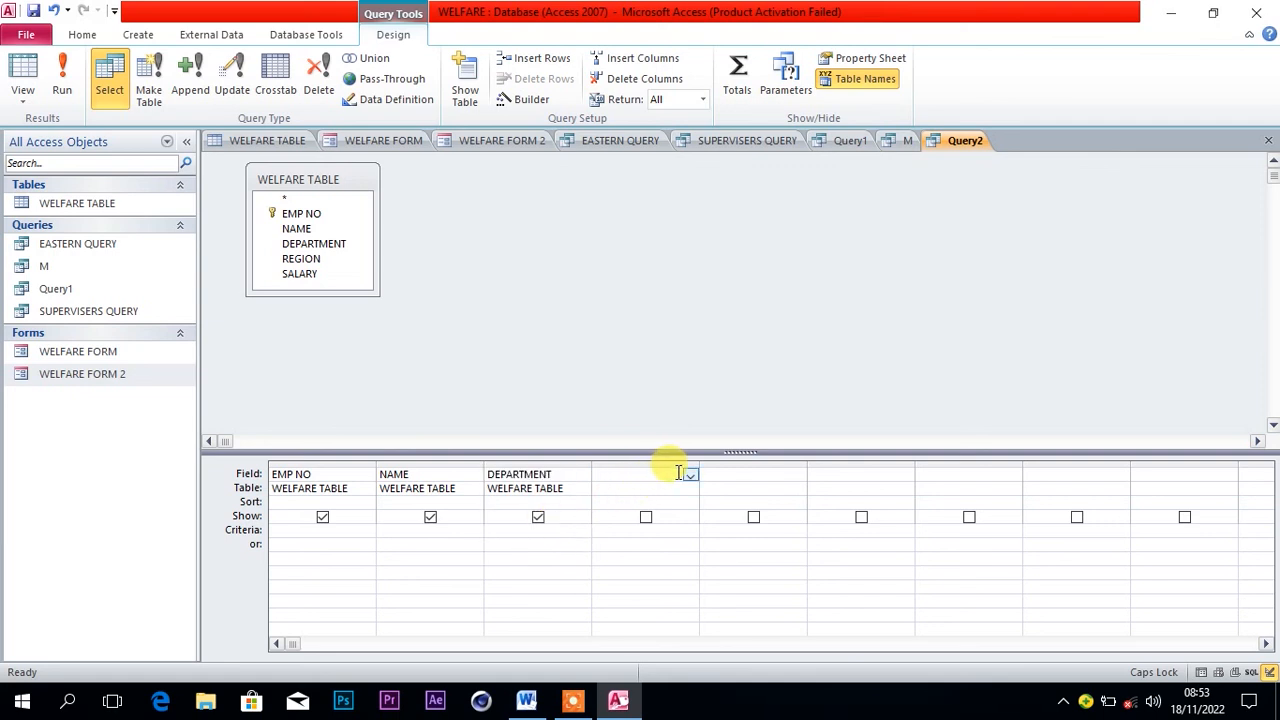
left_click(690, 474)
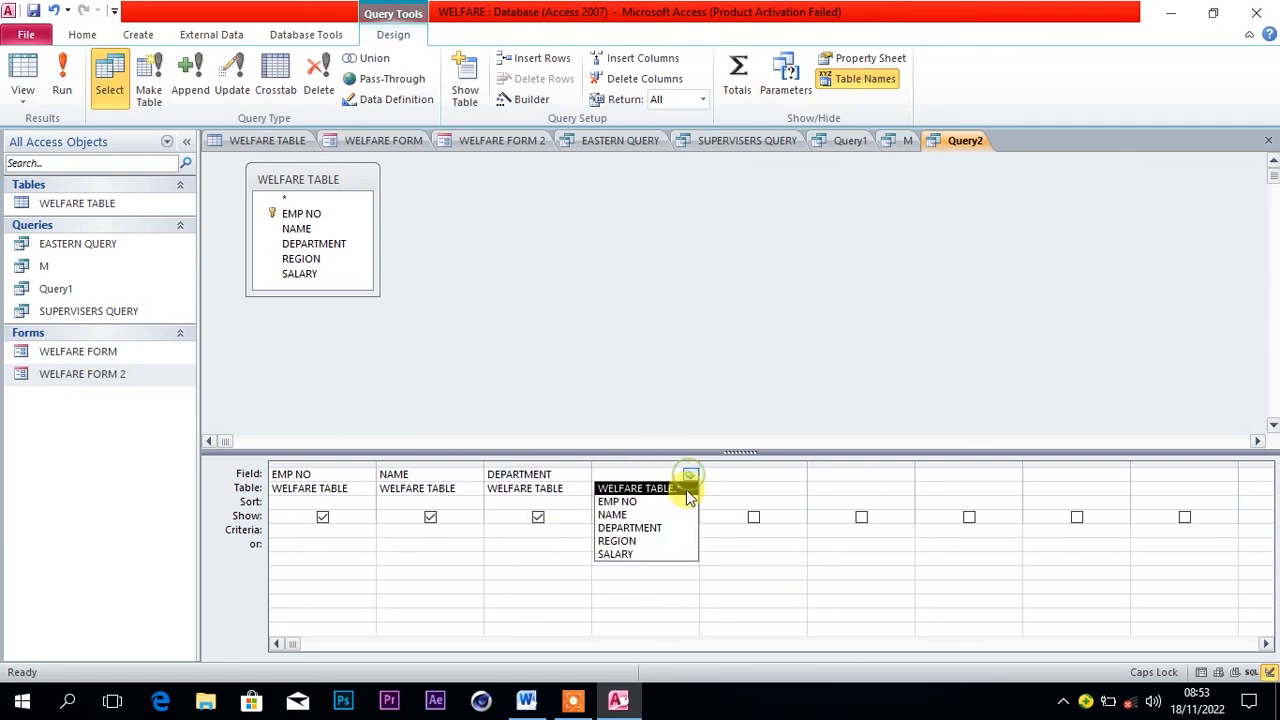
left_click(663, 541)
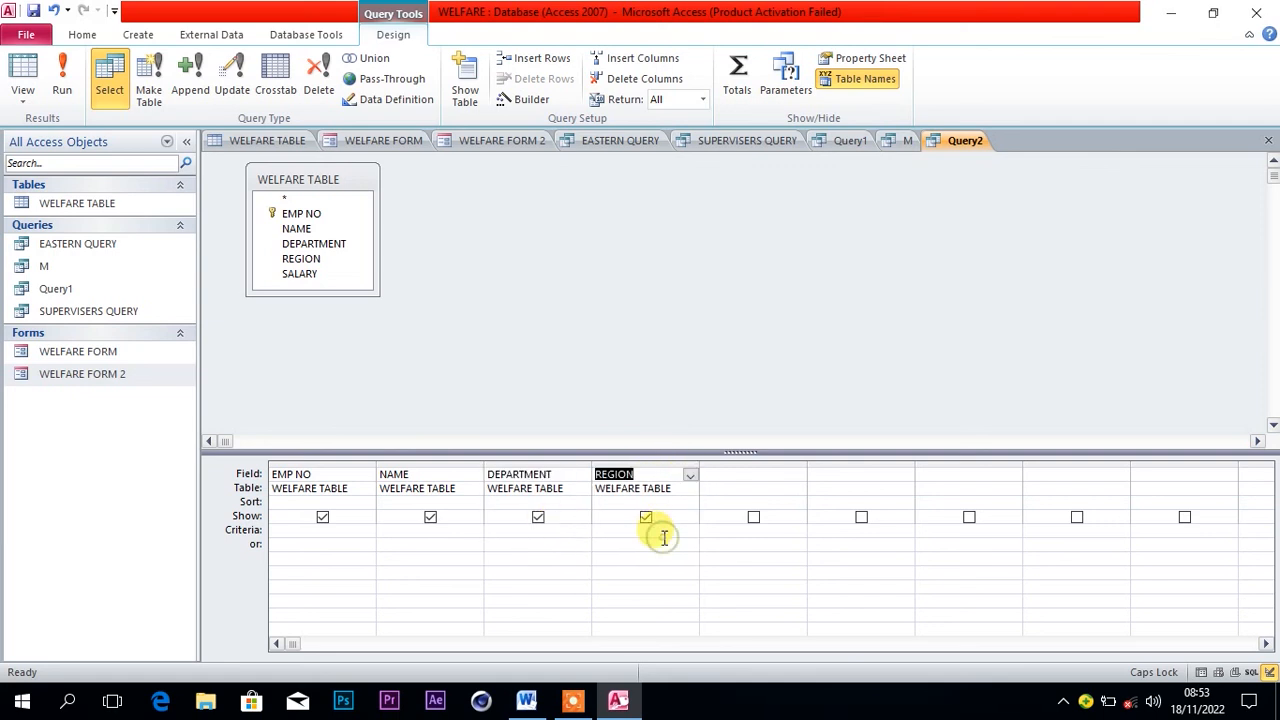
left_click(787, 470)
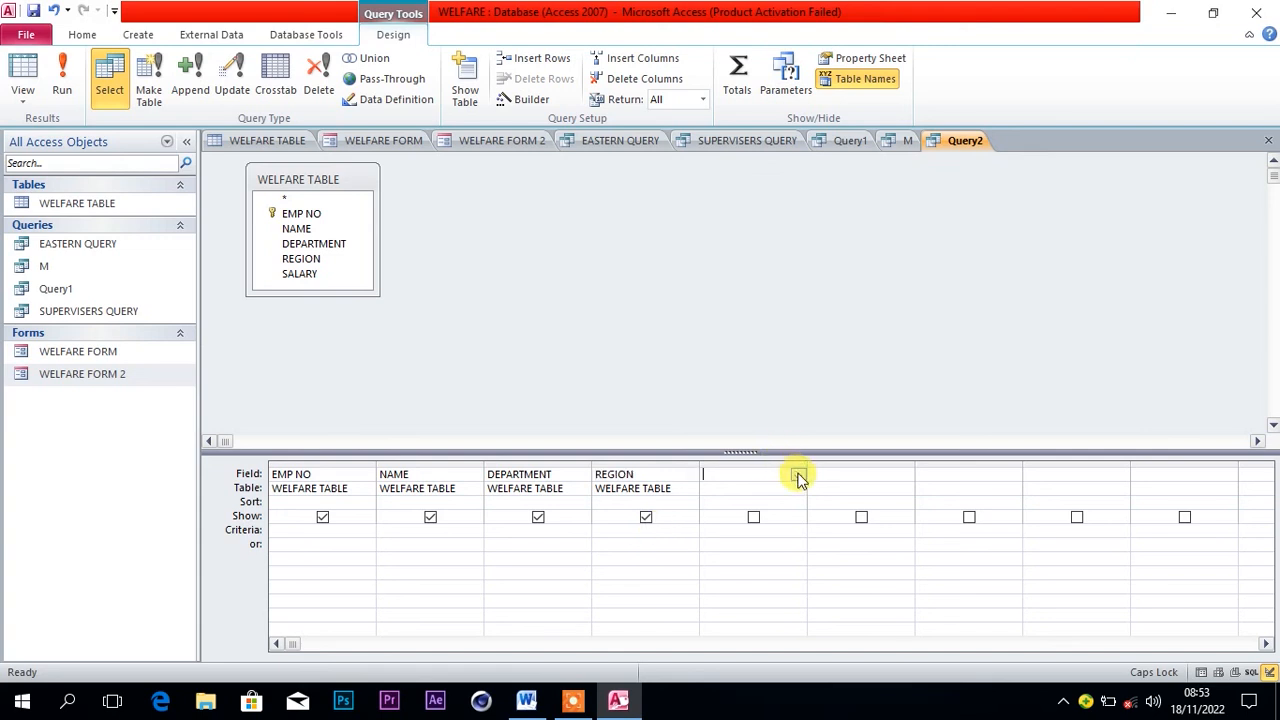
left_click(798, 475)
left_click(748, 553)
Recheck requirement (h) in Word, and in Access set the query criteria to WEST for REGION and ICT for DEPARTMENT.
left_click(648, 530)
left_click(527, 703)
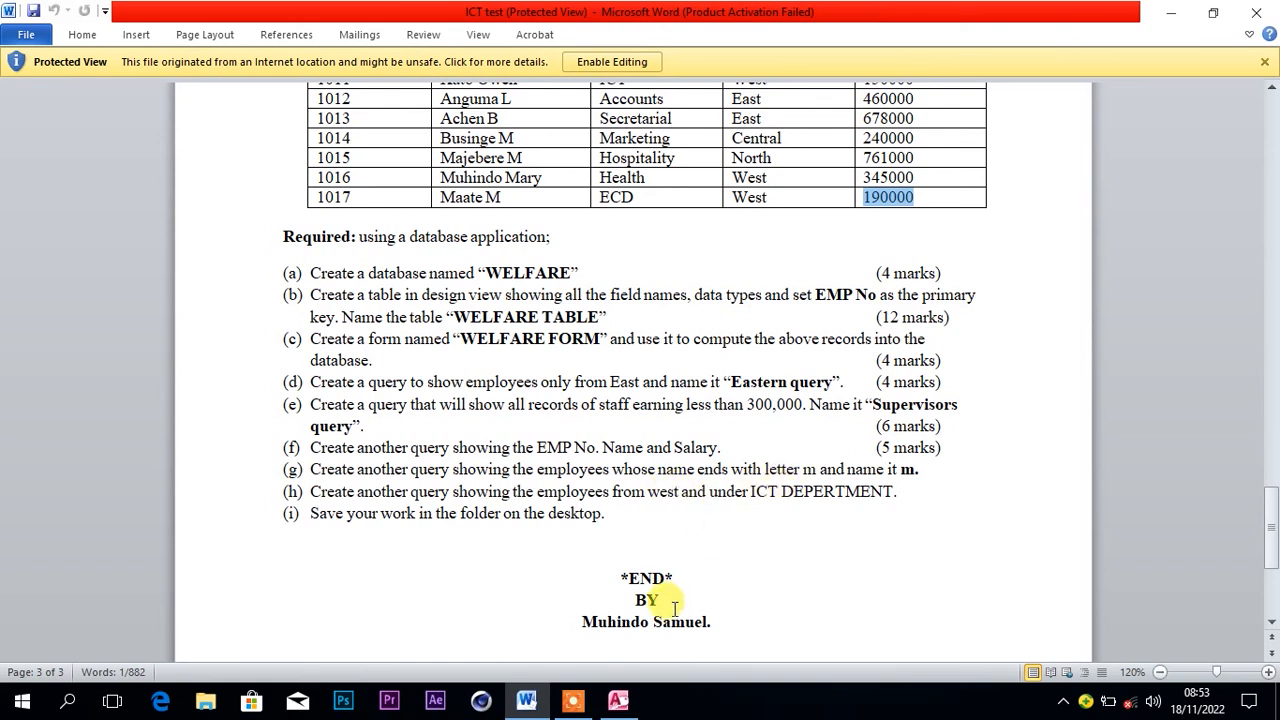
left_click(618, 700)
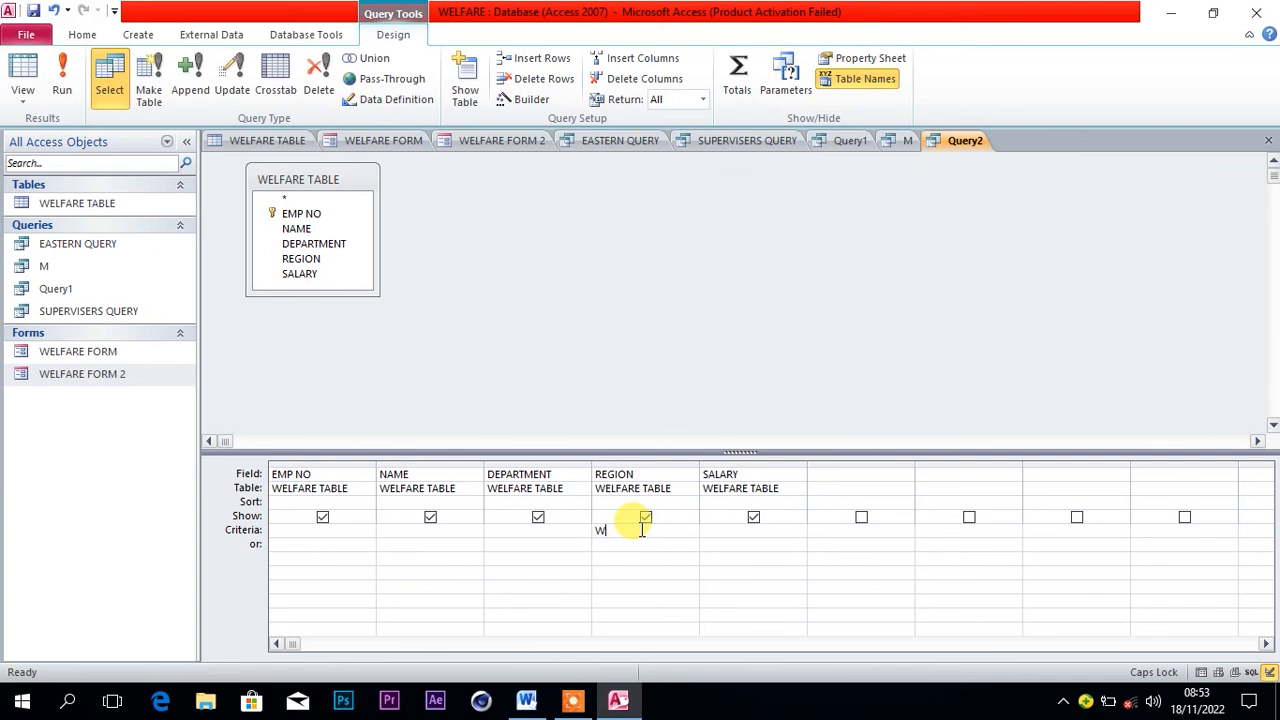
type("EST")
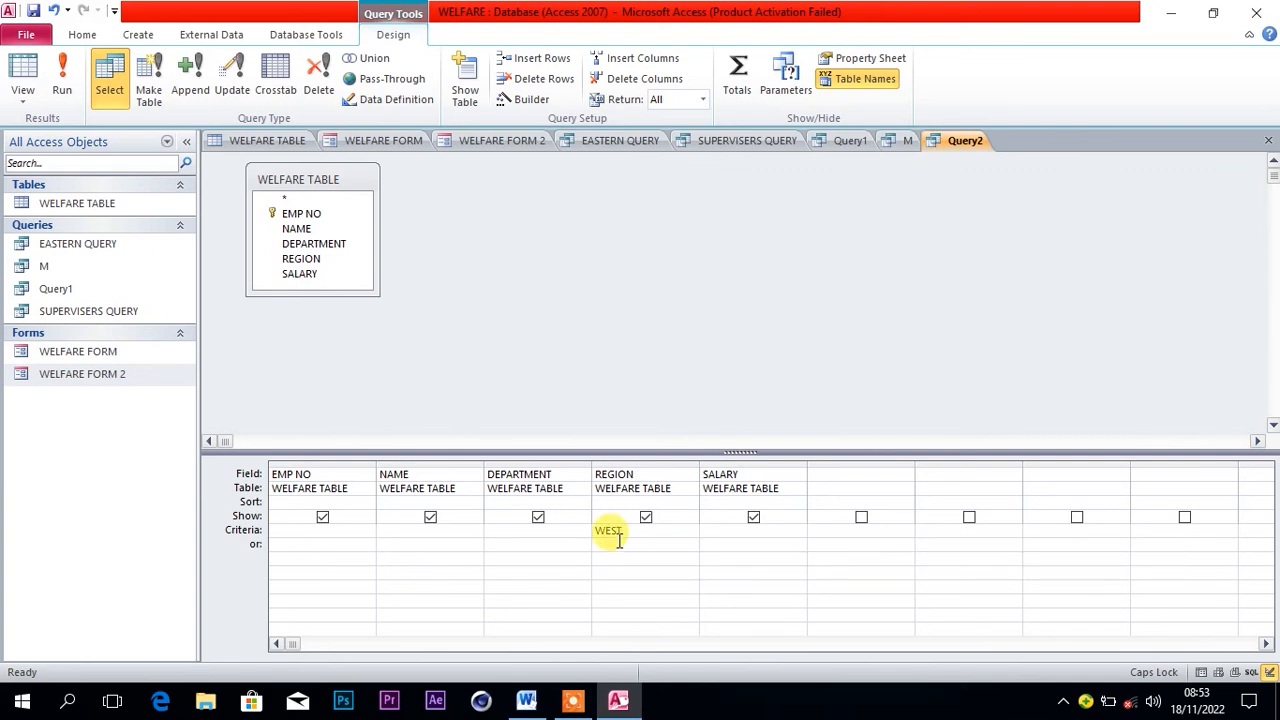
left_click(563, 531)
type("ICT")
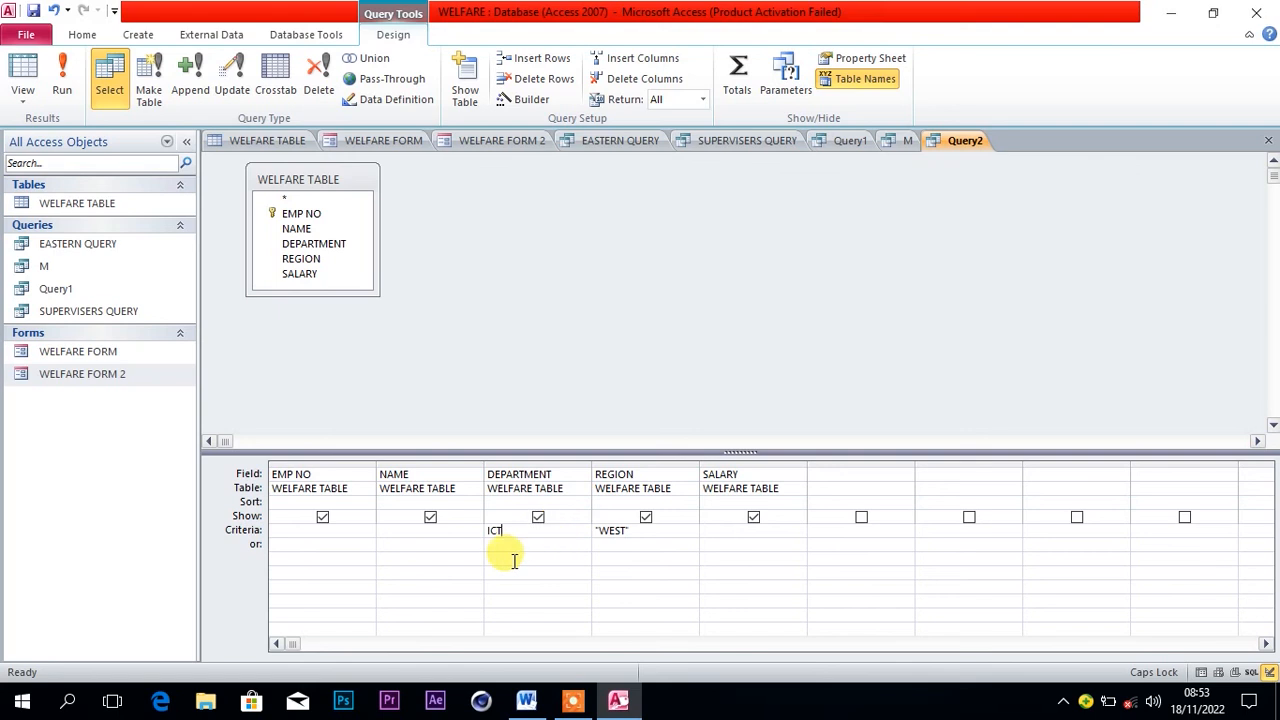
left_click(444, 543)
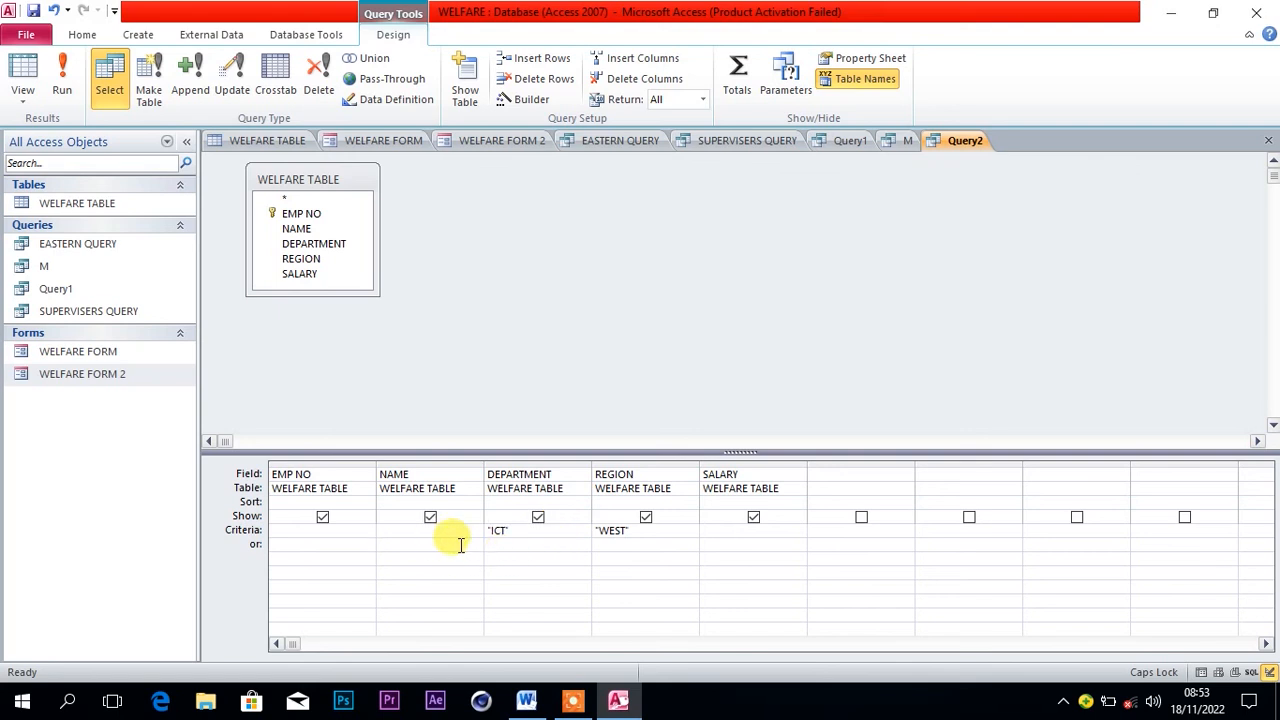
Run the West and ICT query, check Word for a required name, and save it under the suggested name Query2.
left_click(68, 78)
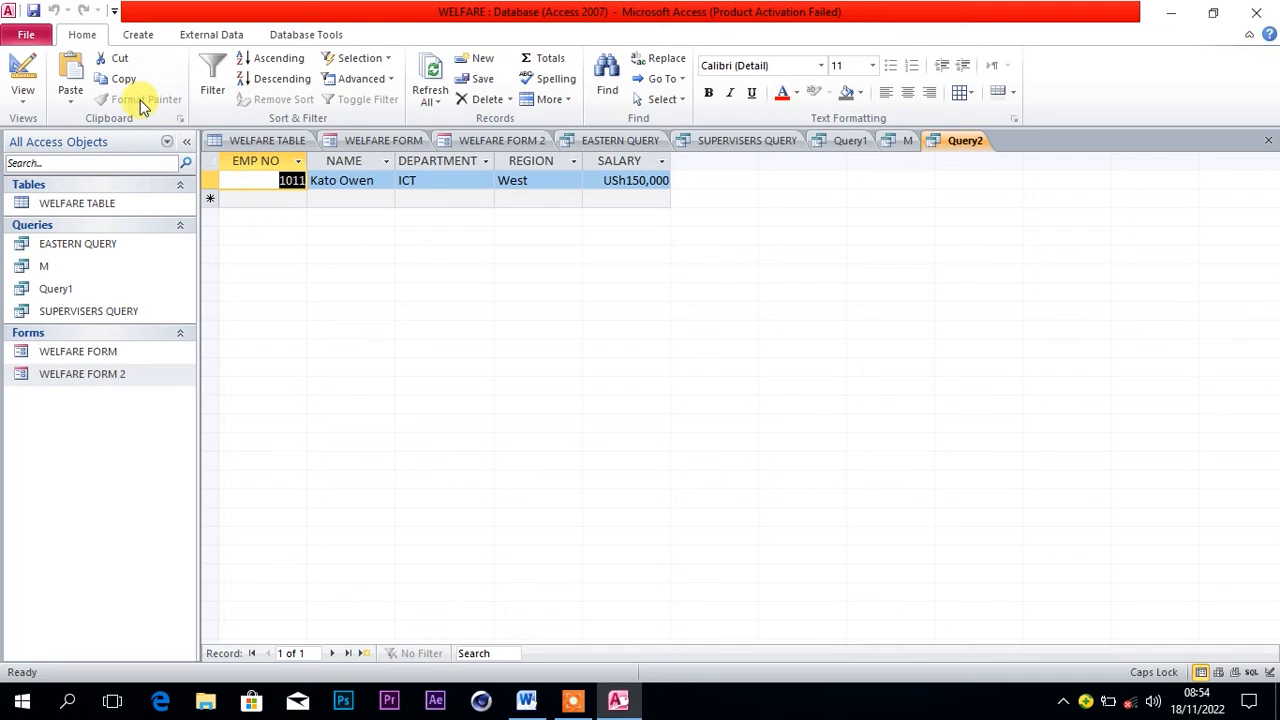
left_click(25, 34)
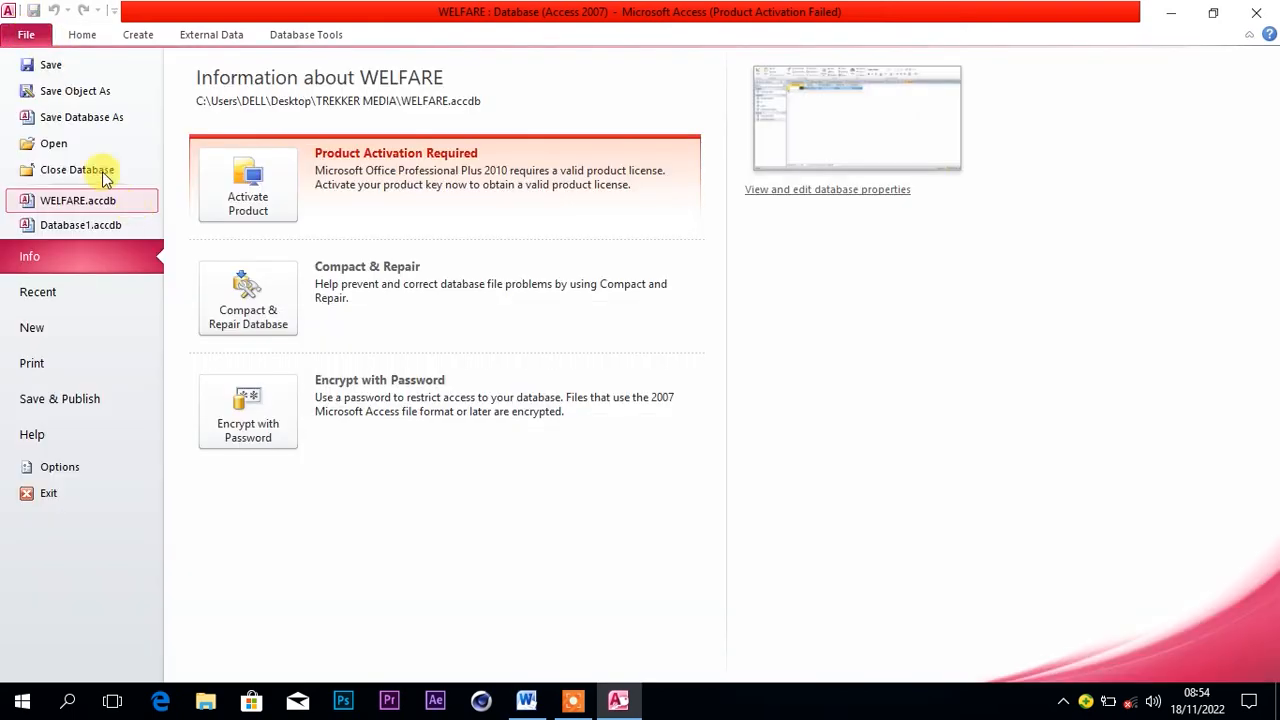
left_click(92, 66)
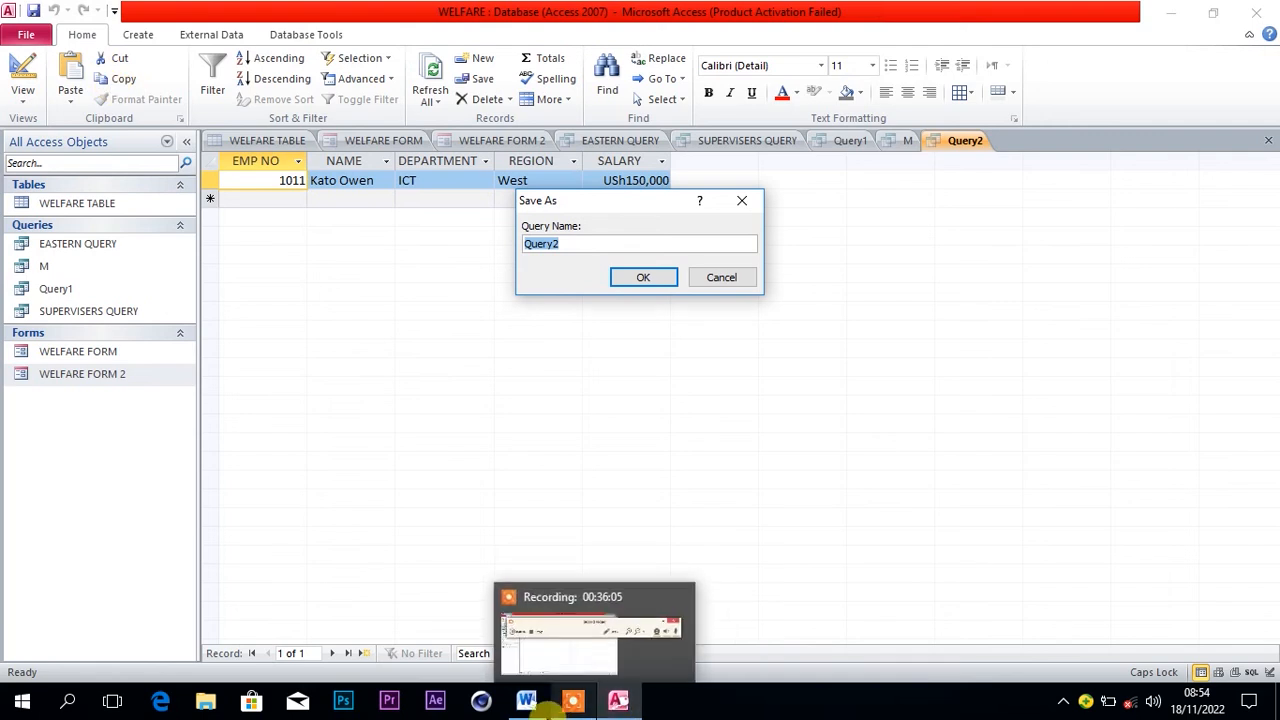
left_click(535, 707)
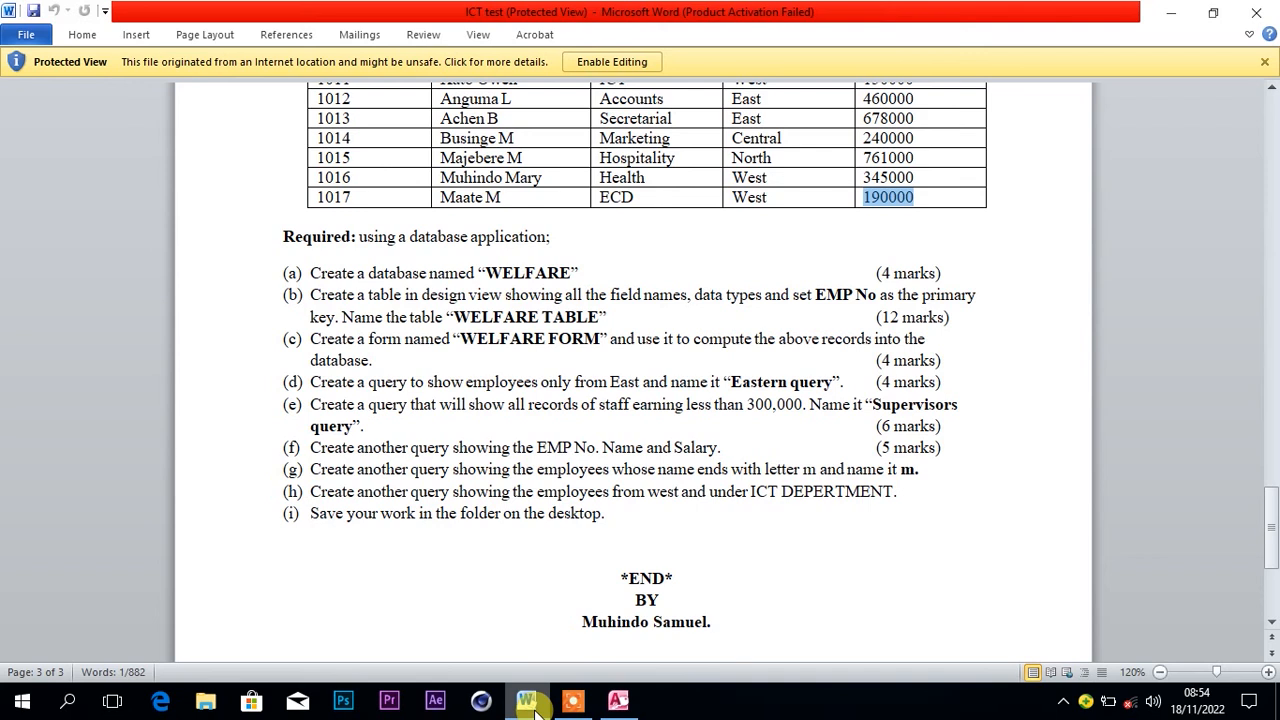
left_click(618, 707)
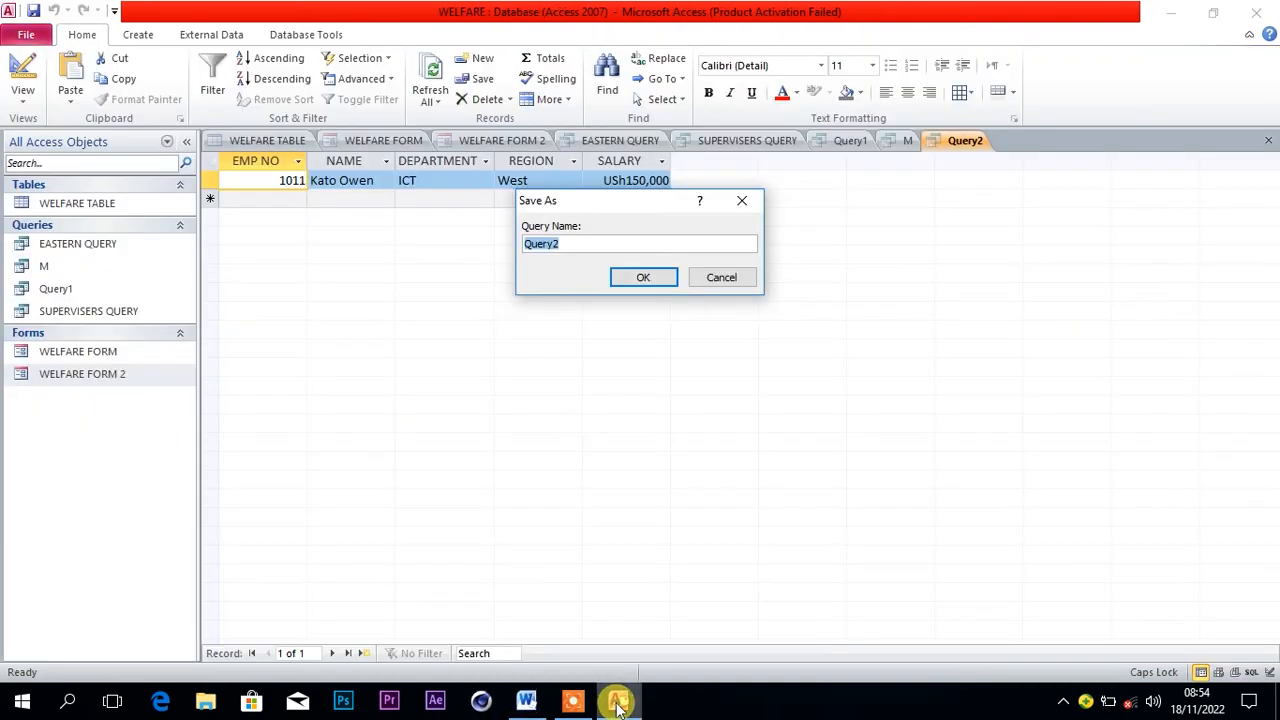
left_click(644, 278)
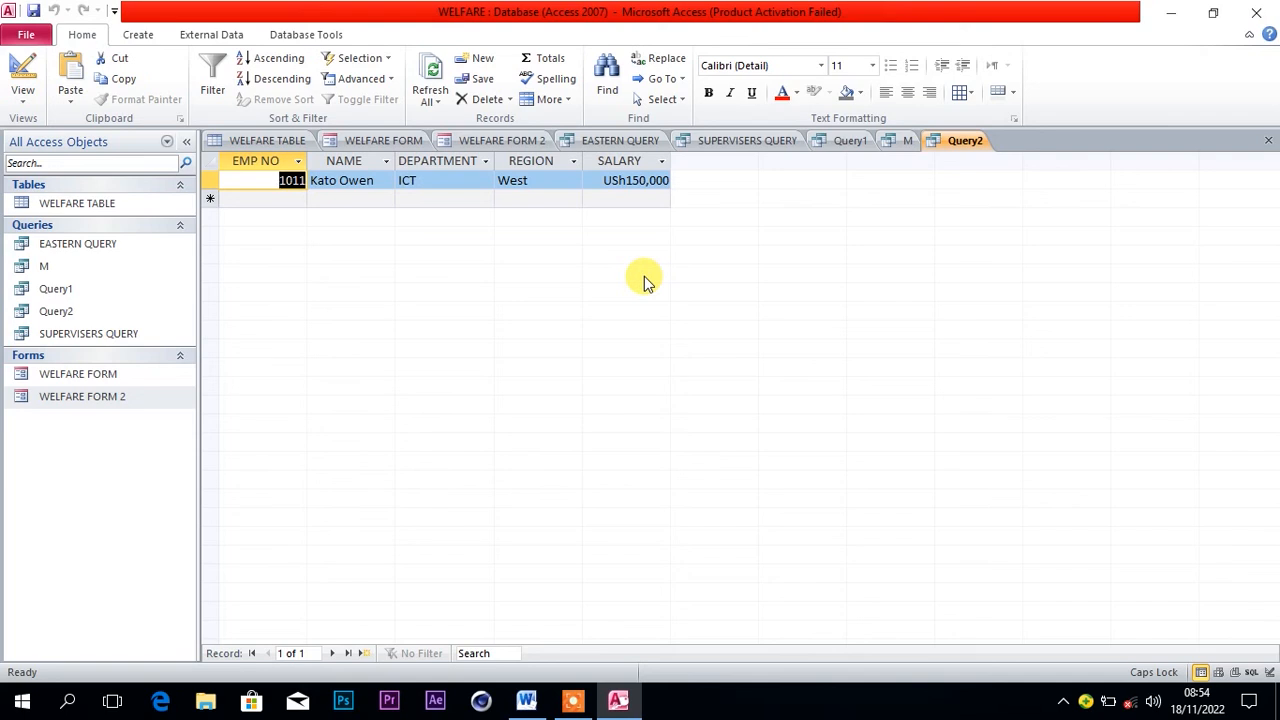
Check requirement (i) in the Word document and save the work in the WELFARE database in Access.
left_click(528, 703)
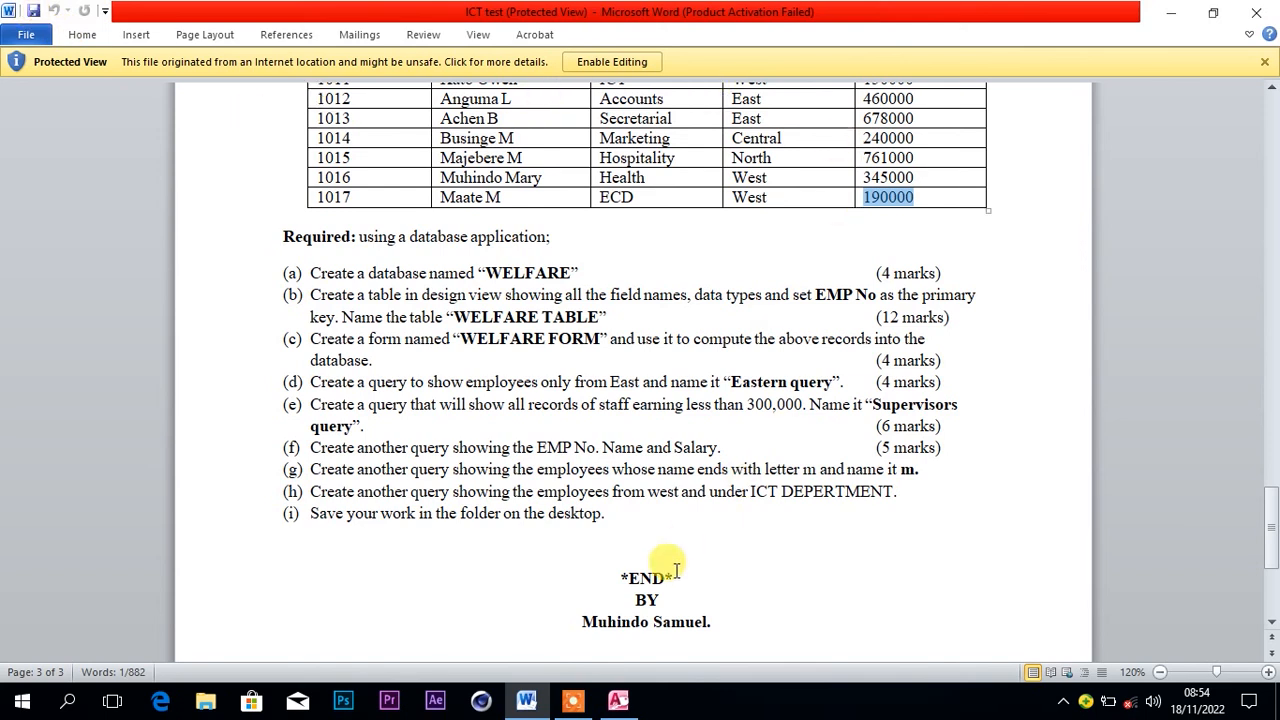
left_click(618, 700)
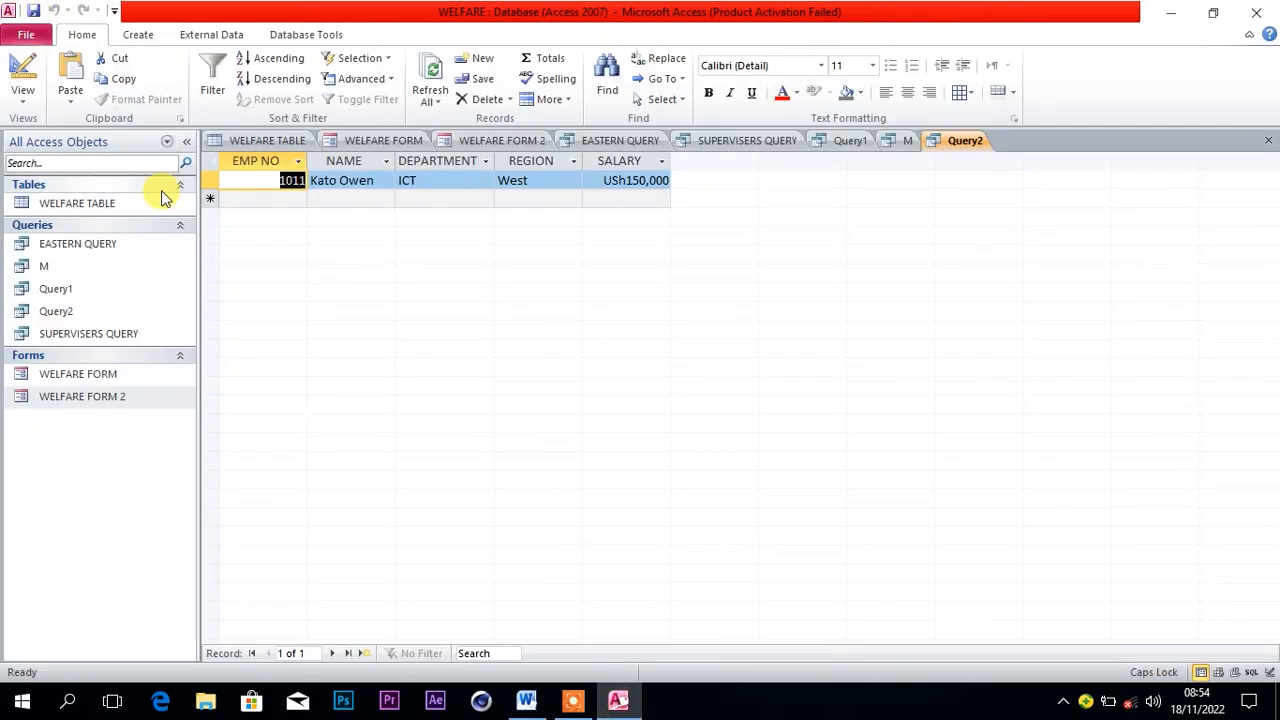
left_click(27, 34)
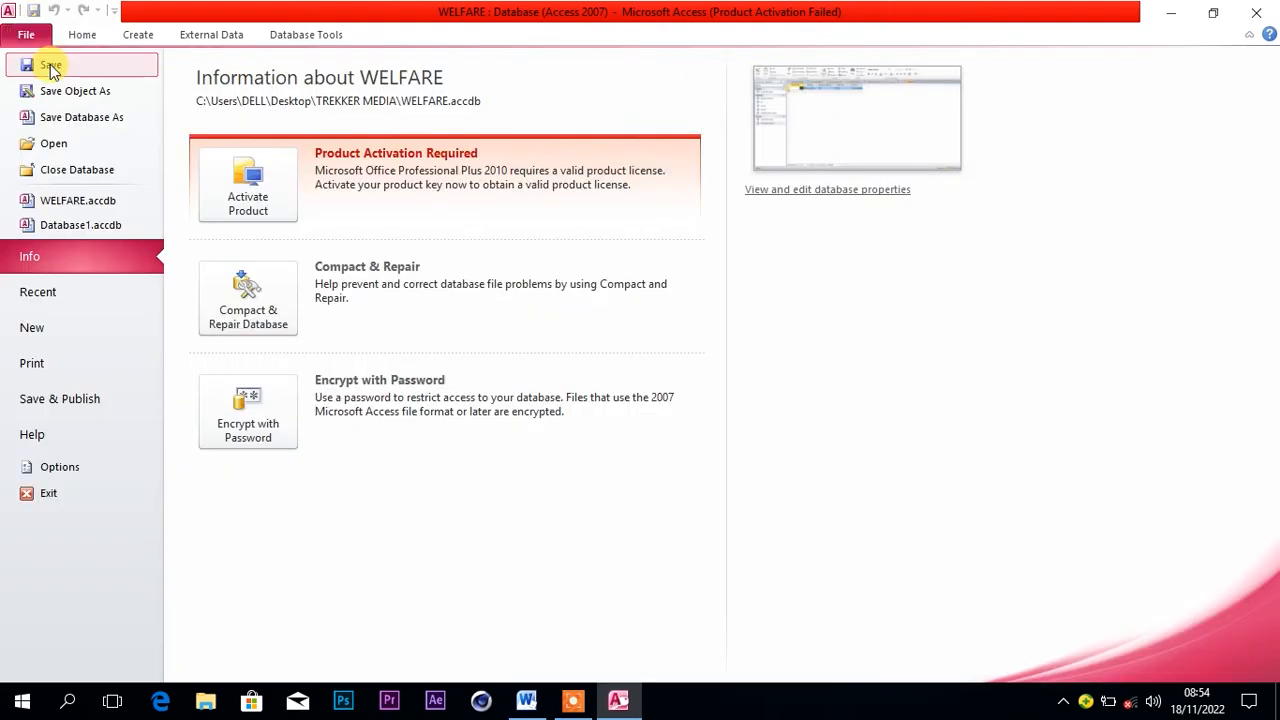
left_click(50, 66)
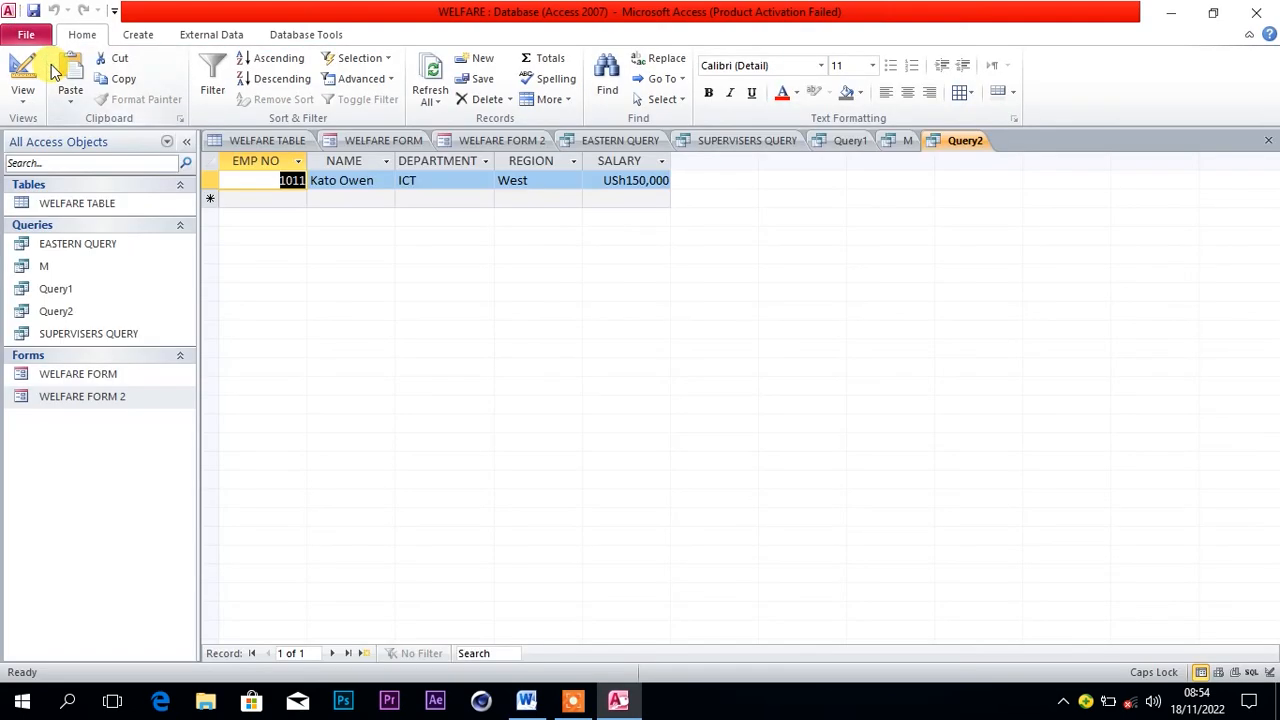